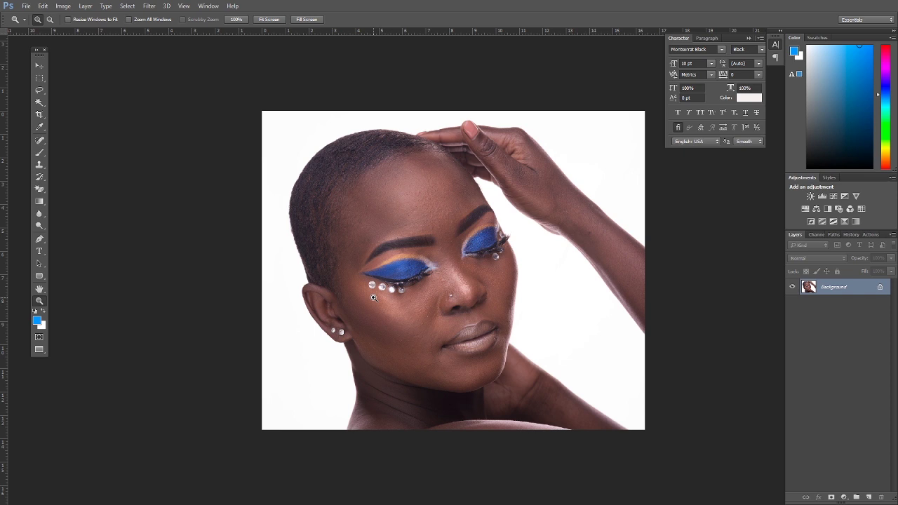
- Switch to Instagram and browse the drimaxphotography profile's grid of portrait posts
{"action": "left_click", "coordinate": [507, 238]}
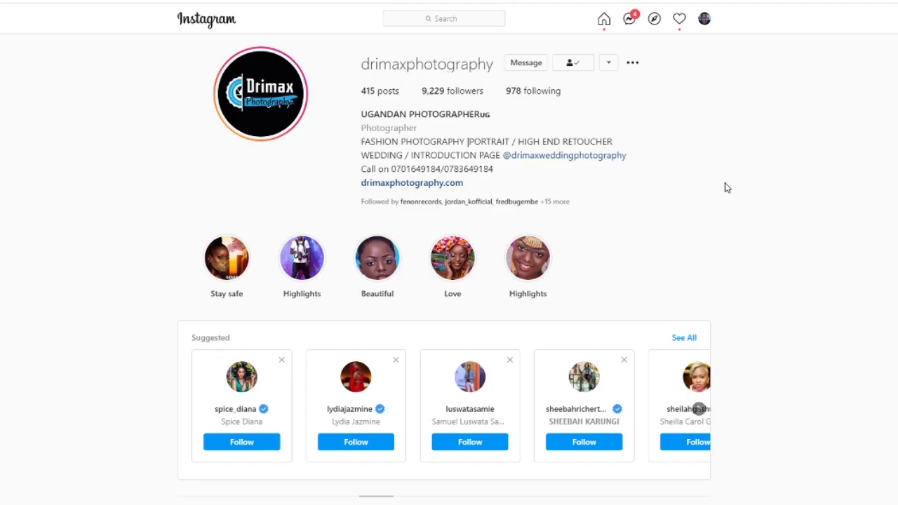
{"action": "scroll", "coordinate": [724, 187], "scroll_direction": "down", "scroll_amount": 1}
{"action": "scroll", "coordinate": [724, 187], "scroll_direction": "up", "scroll_amount": 1}
{"action": "scroll", "coordinate": [803, 205], "scroll_direction": "down", "scroll_amount": 6}
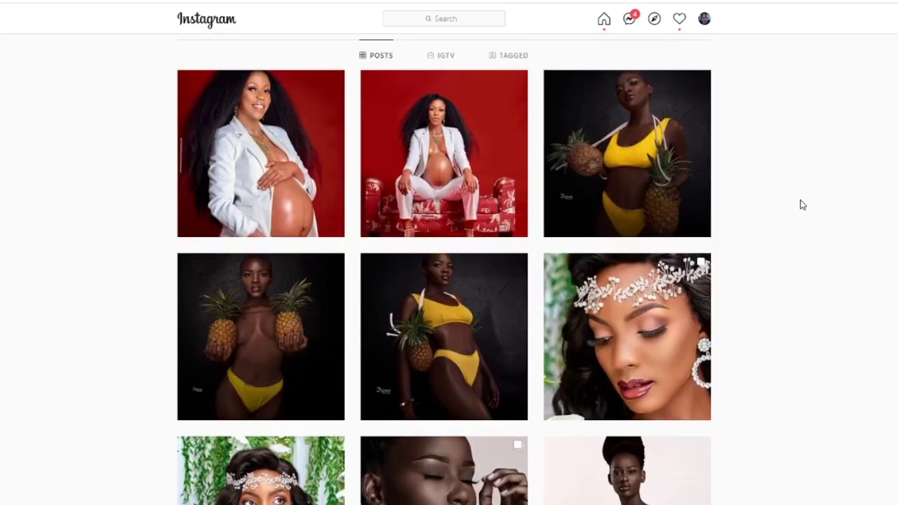
{"action": "scroll", "coordinate": [803, 205], "scroll_direction": "down", "scroll_amount": 6}
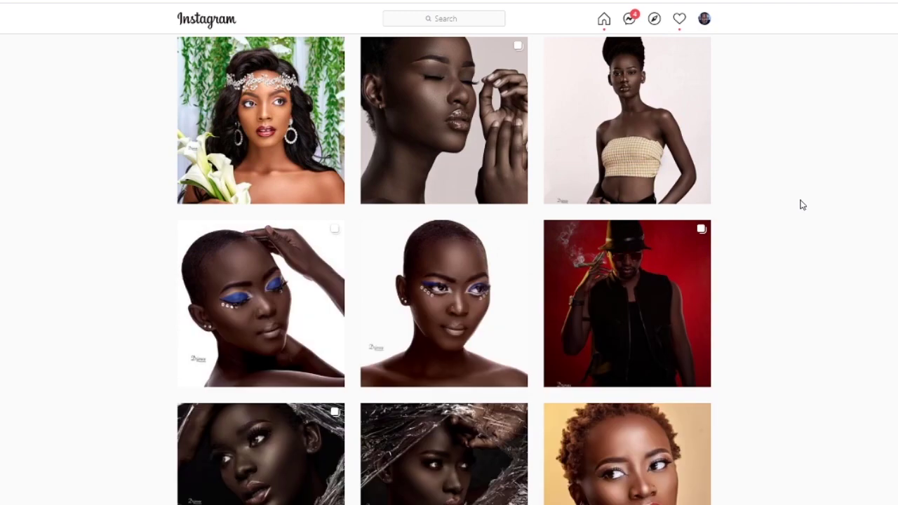
{"action": "scroll", "coordinate": [802, 205], "scroll_direction": "down", "scroll_amount": 2}
{"action": "scroll", "coordinate": [803, 205], "scroll_direction": "down", "scroll_amount": 2}
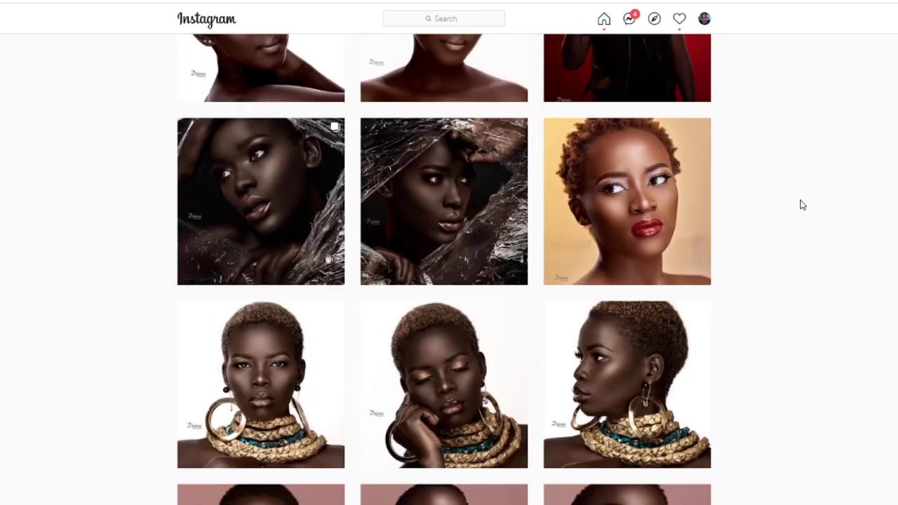
{"action": "scroll", "coordinate": [803, 205], "scroll_direction": "down", "scroll_amount": 5}
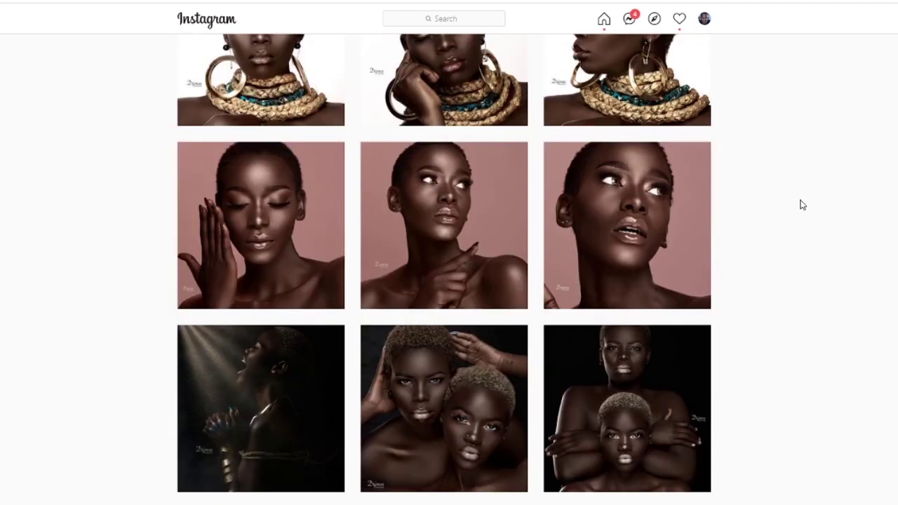
{"action": "scroll", "coordinate": [802, 205], "scroll_direction": "down", "scroll_amount": 10}
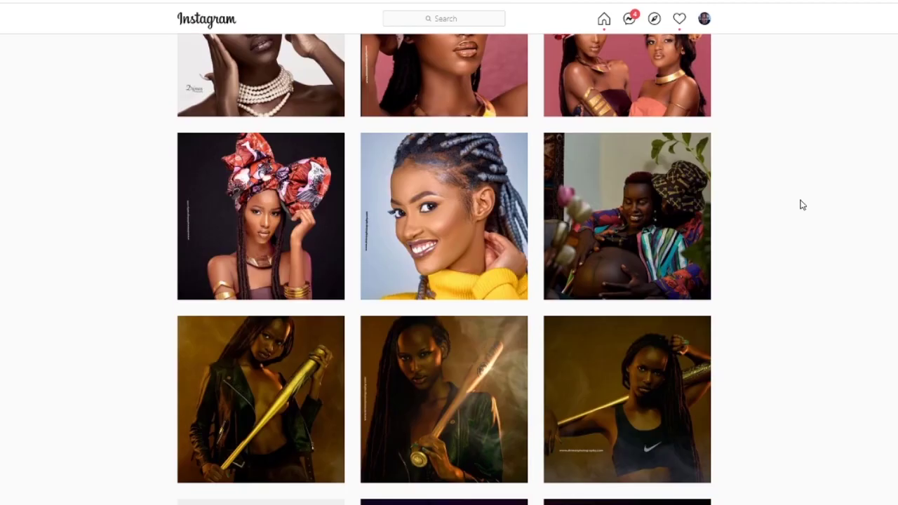
- Open the post showing two short-haired women posing together and page through the posts that follow it
{"action": "left_click", "coordinate": [477, 253]}
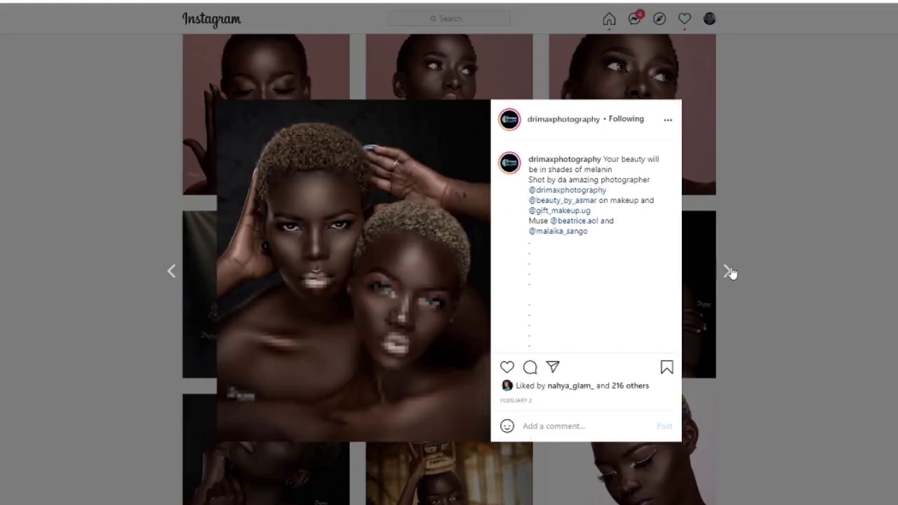
{"action": "left_click", "coordinate": [728, 271]}
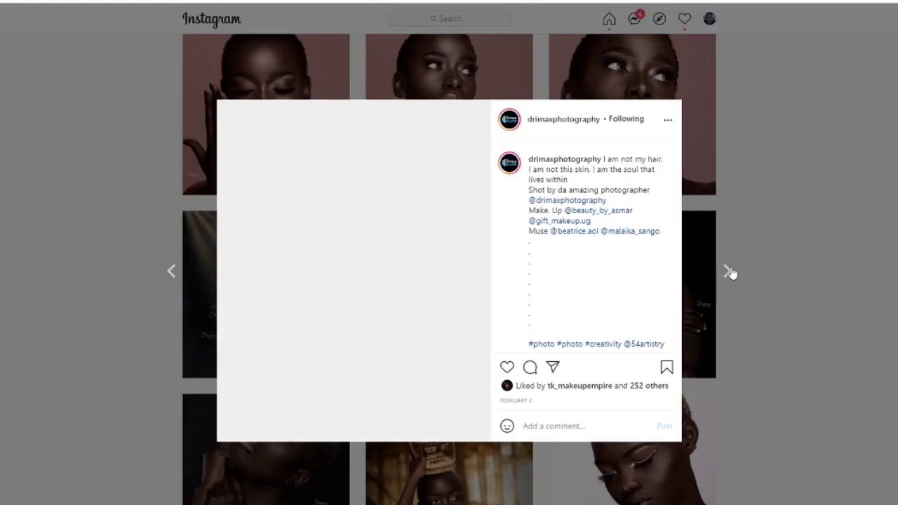
{"action": "left_click", "coordinate": [728, 271]}
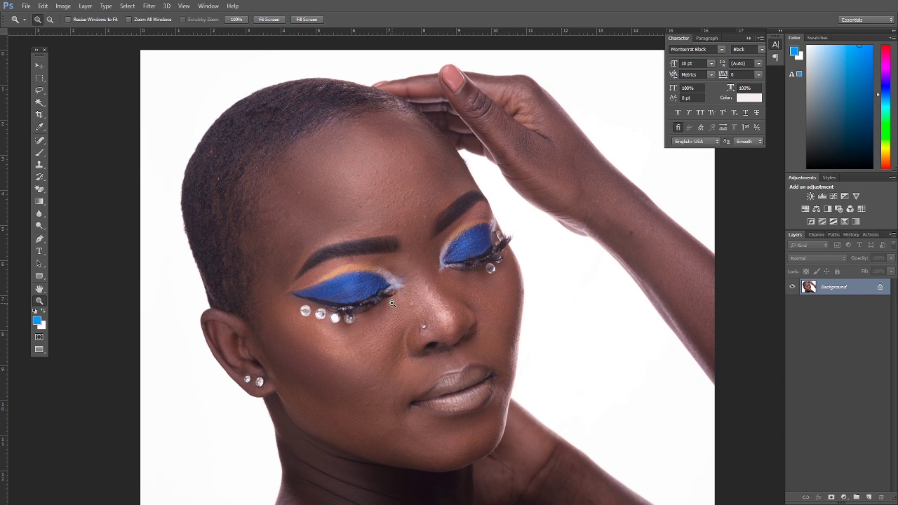
- In Photoshop, examine the portrait's skin up close across the forehead, eye makeup and nose
{"action": "left_click", "coordinate": [405, 163]}
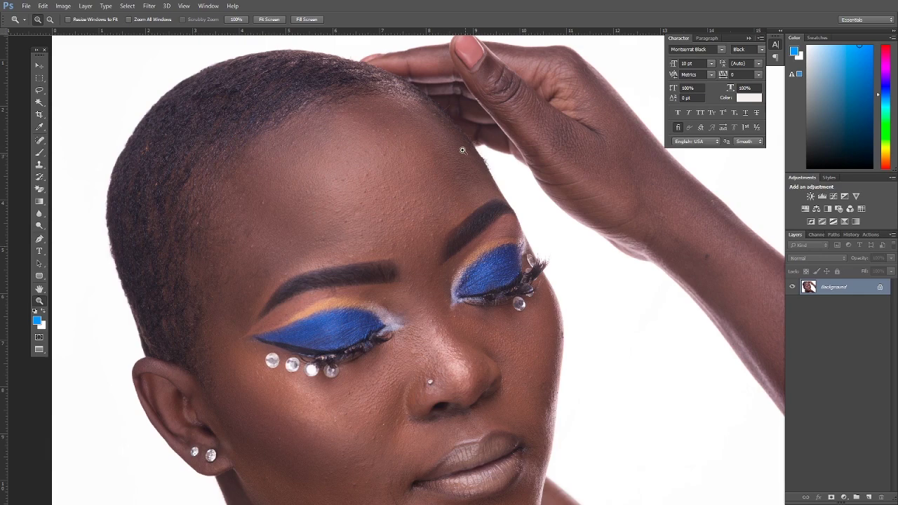
{"action": "left_click", "coordinate": [404, 162]}
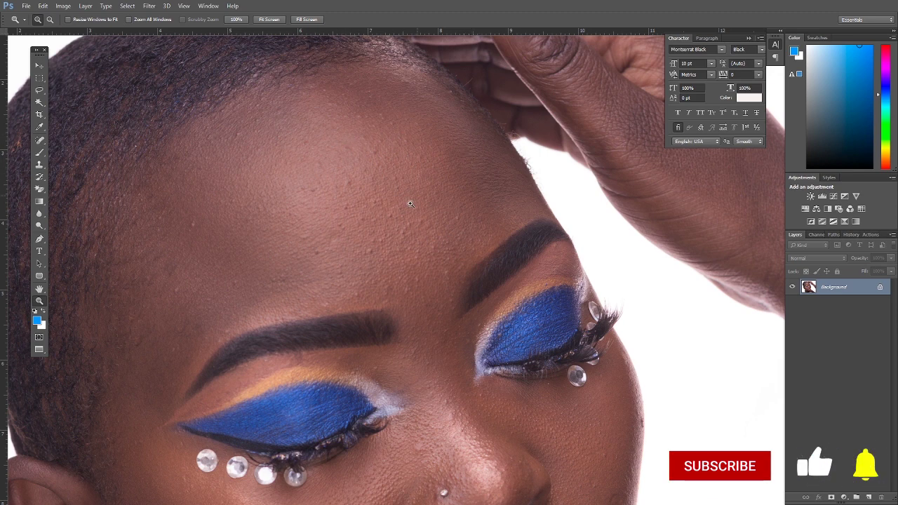
{"action": "left_click_drag", "start_coordinate": [411, 337], "coordinate": [503, 237]}
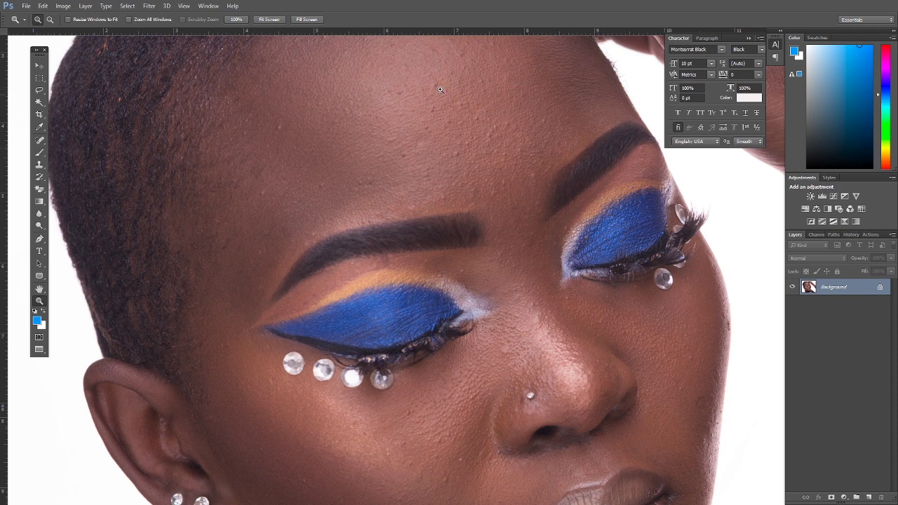
{"action": "scroll", "coordinate": [472, 134], "scroll_direction": "up", "scroll_amount": 3}
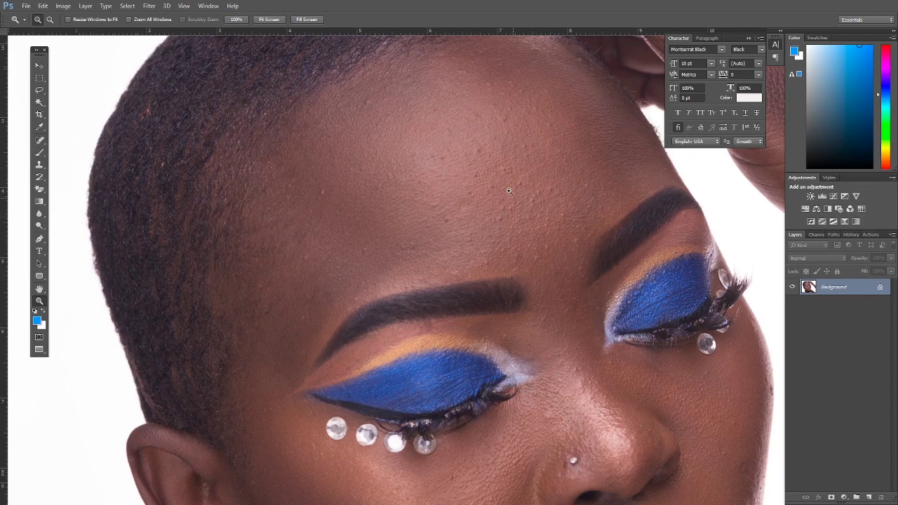
{"action": "left_click_drag", "start_coordinate": [541, 225], "coordinate": [361, 115]}
{"action": "left_click_drag", "start_coordinate": [276, 206], "coordinate": [491, 140]}
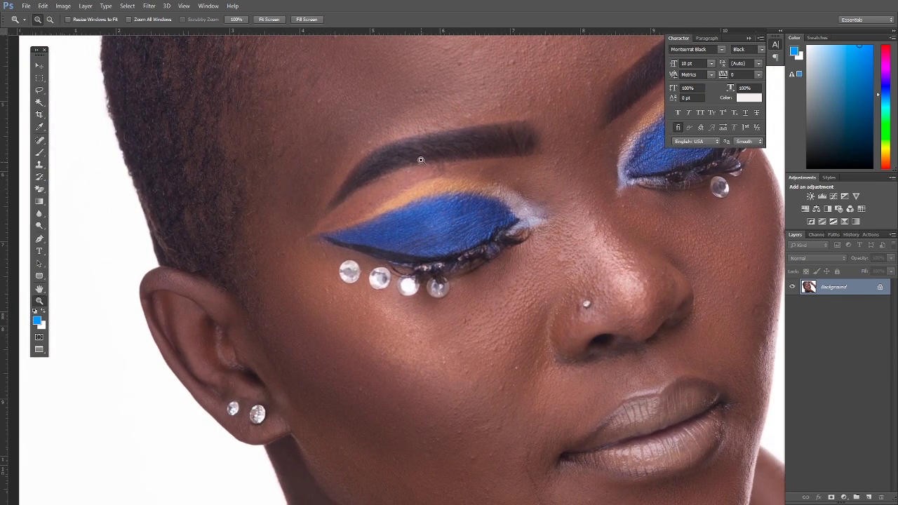
{"action": "left_click_drag", "start_coordinate": [386, 142], "coordinate": [433, 150]}
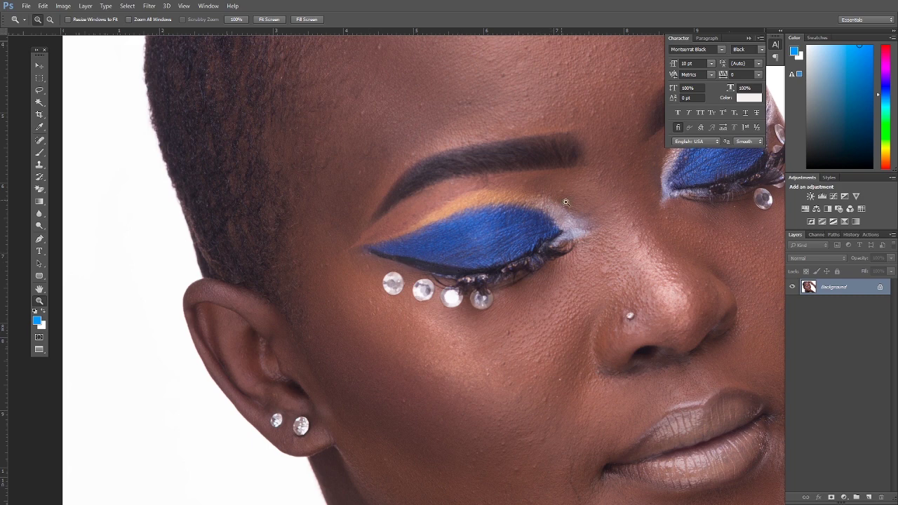
{"action": "left_click_drag", "start_coordinate": [652, 216], "coordinate": [412, 185]}
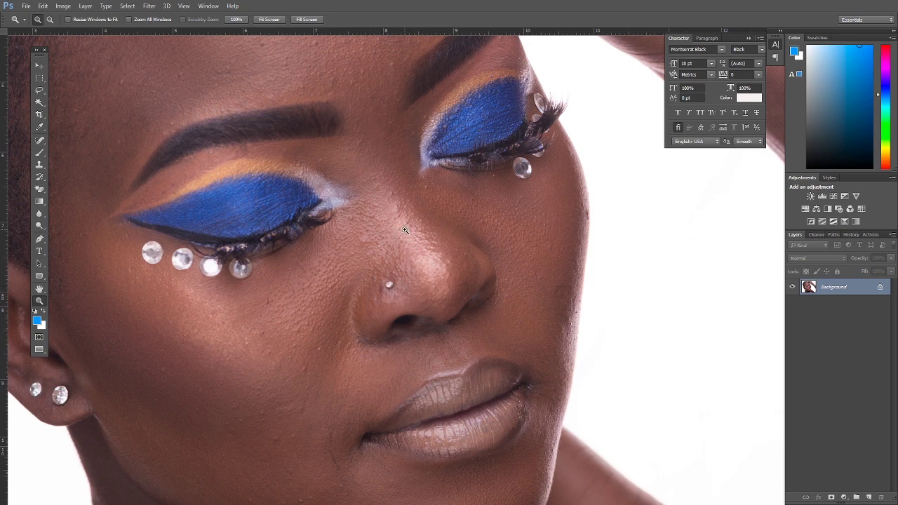
- Examine the skin around the lips, chin, neck, jawline and cheek up close, finishing back at the forehead
{"action": "left_click_drag", "start_coordinate": [475, 357], "coordinate": [587, 156]}
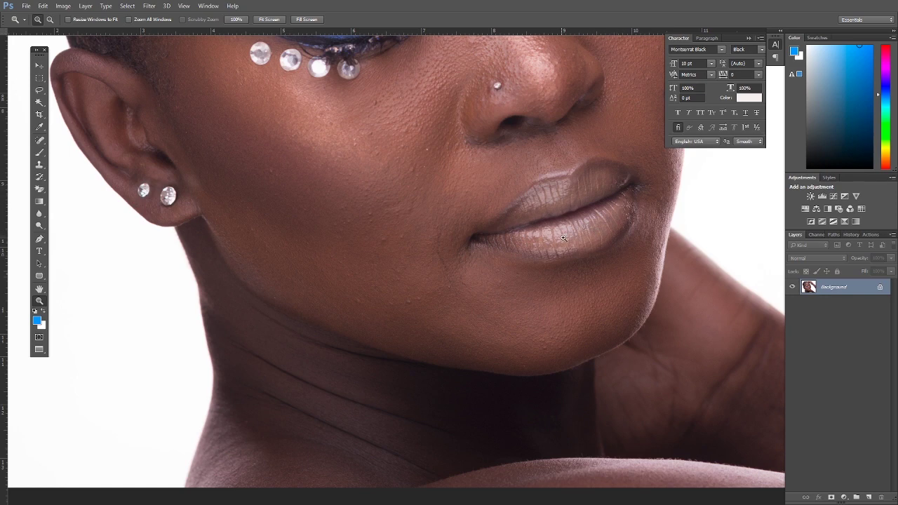
{"action": "left_click_drag", "start_coordinate": [519, 144], "coordinate": [508, 214]}
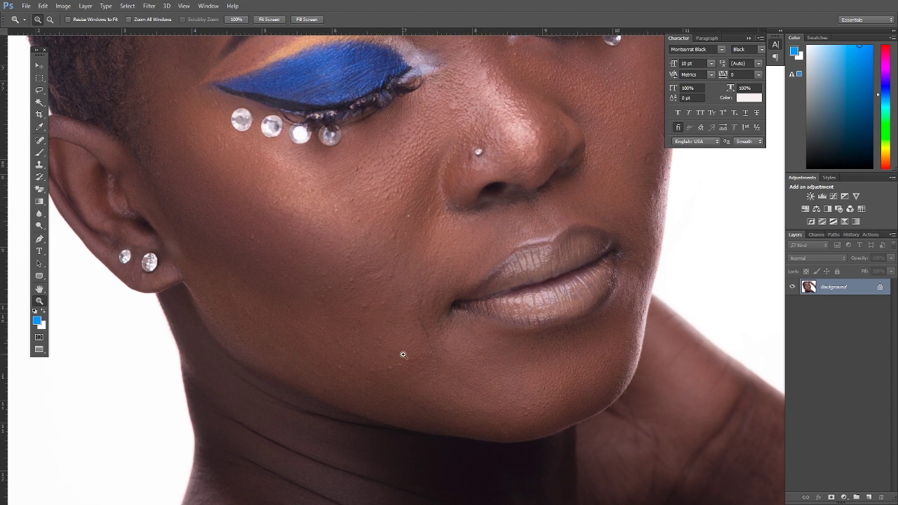
{"action": "left_click_drag", "start_coordinate": [402, 355], "coordinate": [492, 204]}
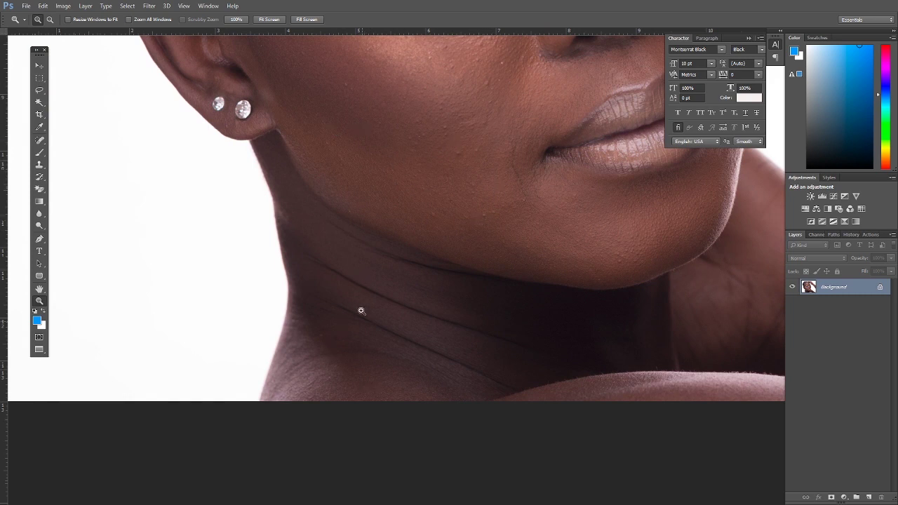
{"action": "left_click_drag", "start_coordinate": [461, 232], "coordinate": [454, 271]}
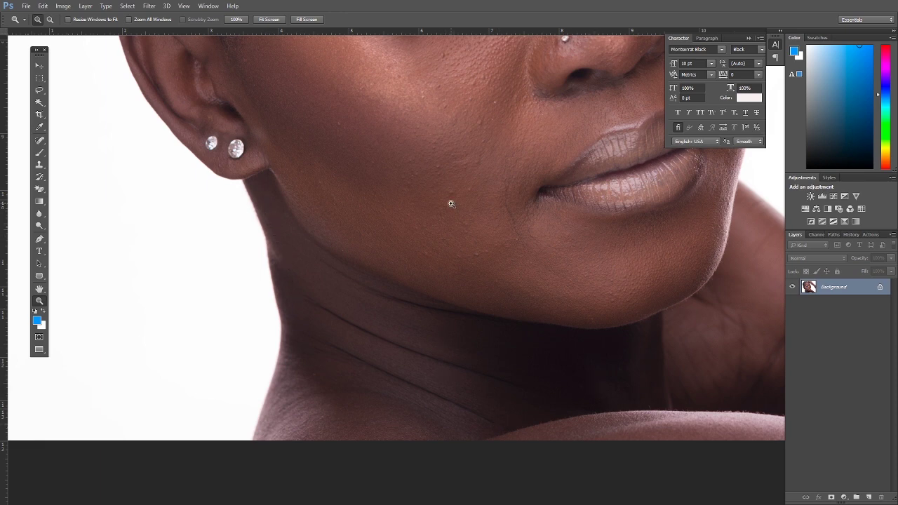
{"action": "left_click_drag", "start_coordinate": [468, 220], "coordinate": [449, 311]}
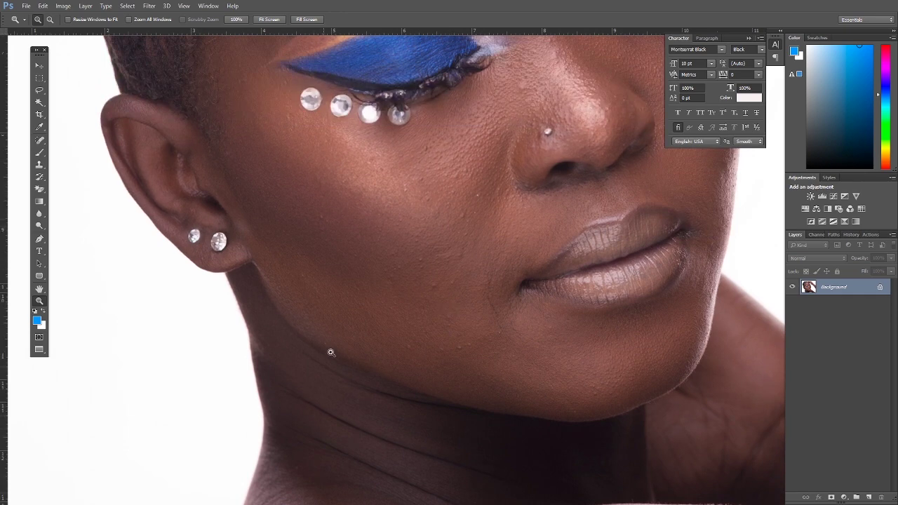
{"action": "left_click_drag", "start_coordinate": [442, 264], "coordinate": [432, 317]}
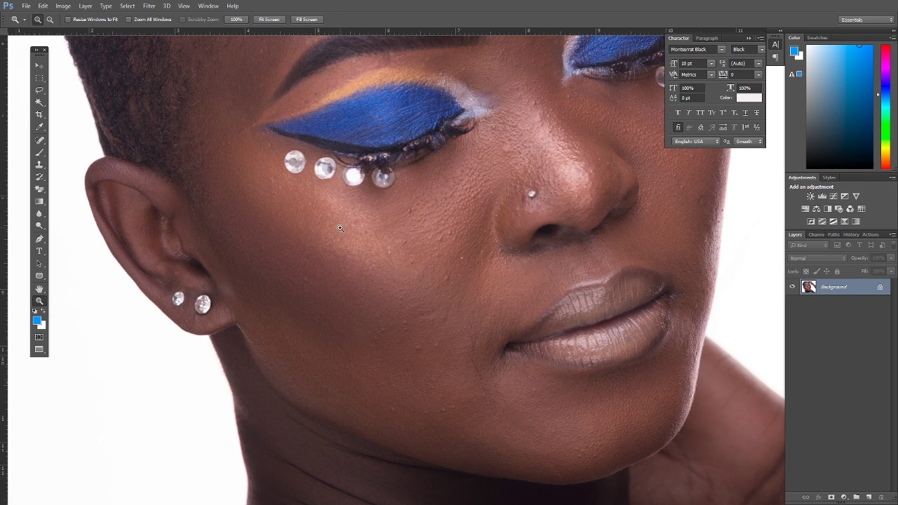
{"action": "left_click_drag", "start_coordinate": [493, 161], "coordinate": [433, 211]}
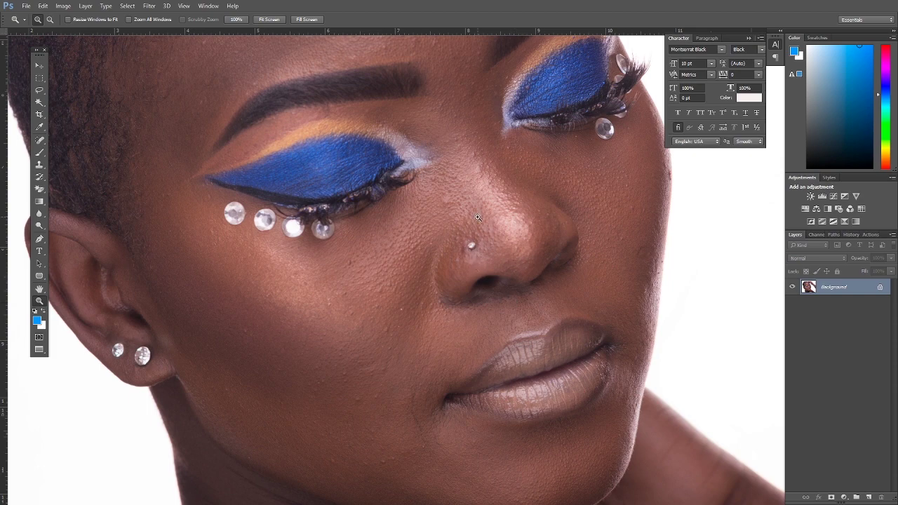
{"action": "left_click_drag", "start_coordinate": [473, 183], "coordinate": [503, 346]}
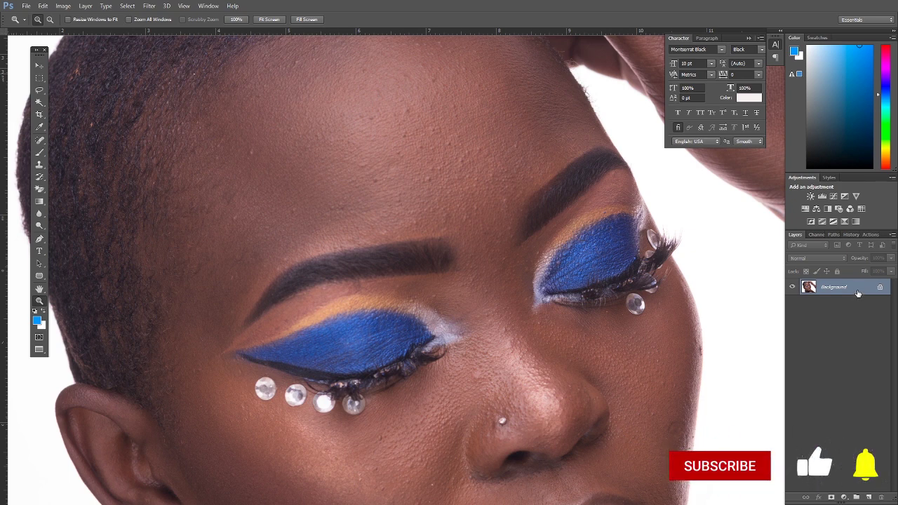
- Duplicate the Background layer twice, naming the lower copy "tones" and the upper copy "textures"
{"action": "left_click_drag", "start_coordinate": [861, 291], "coordinate": [869, 497]}
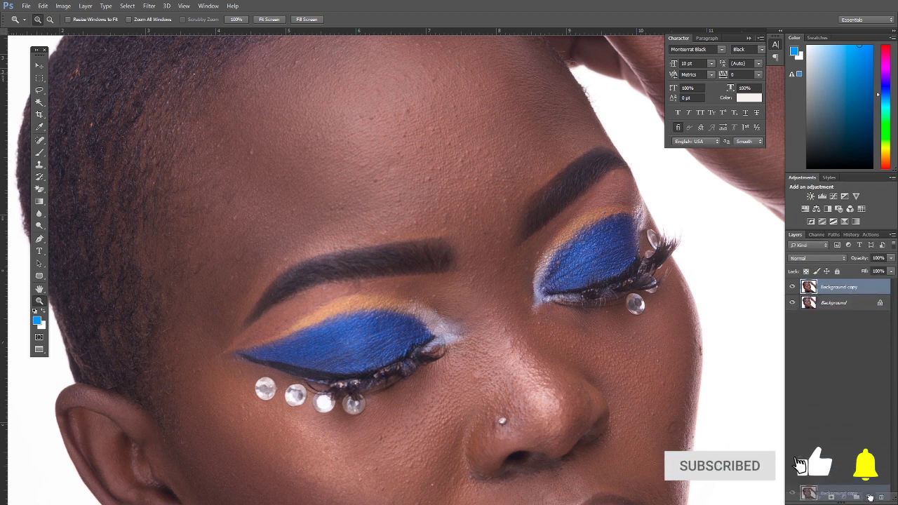
{"action": "key", "text": "ctrl+j"}
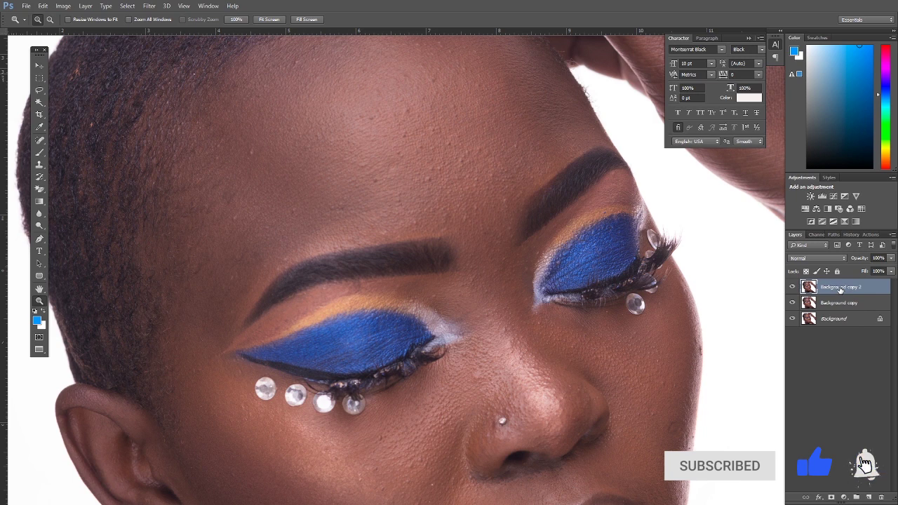
{"action": "double_click", "coordinate": [840, 302]}
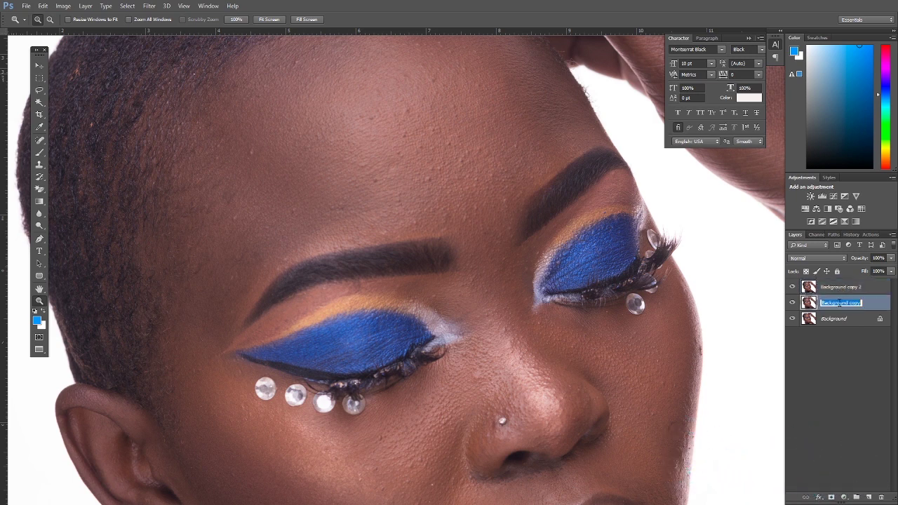
{"action": "type", "text": "tones"}
{"action": "double_click", "coordinate": [840, 287]}
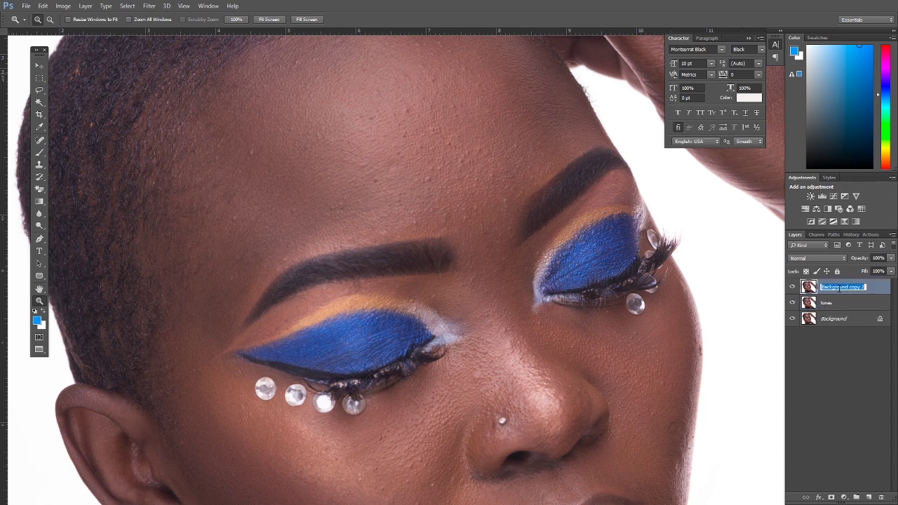
{"action": "type", "text": "h"}
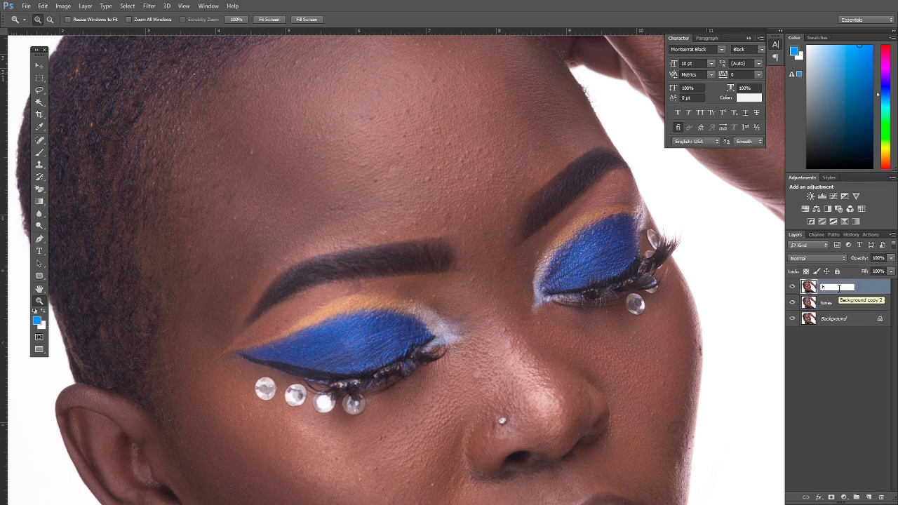
{"action": "key", "text": "BackSpace"}
{"action": "type", "text": "textures"}
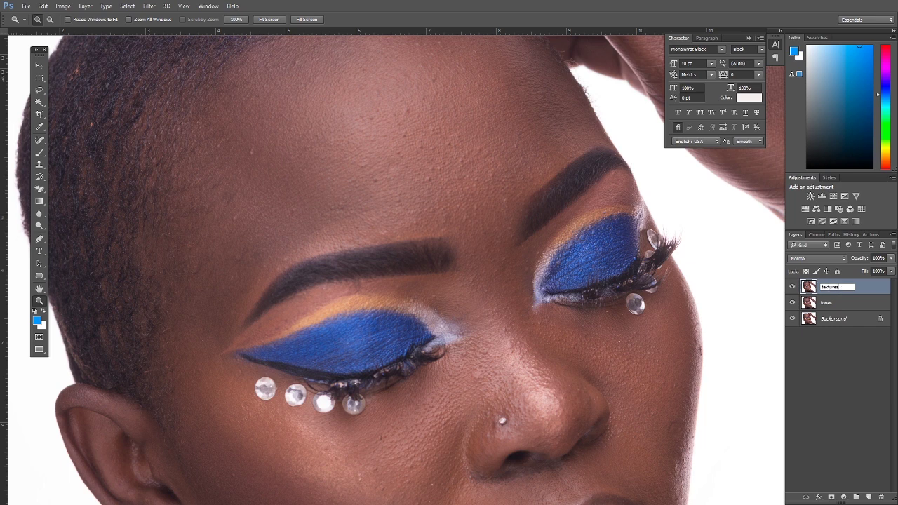
{"action": "key", "text": "Return"}
- Hide the textures layer and make the tones layer active
{"action": "left_click", "coordinate": [793, 287]}
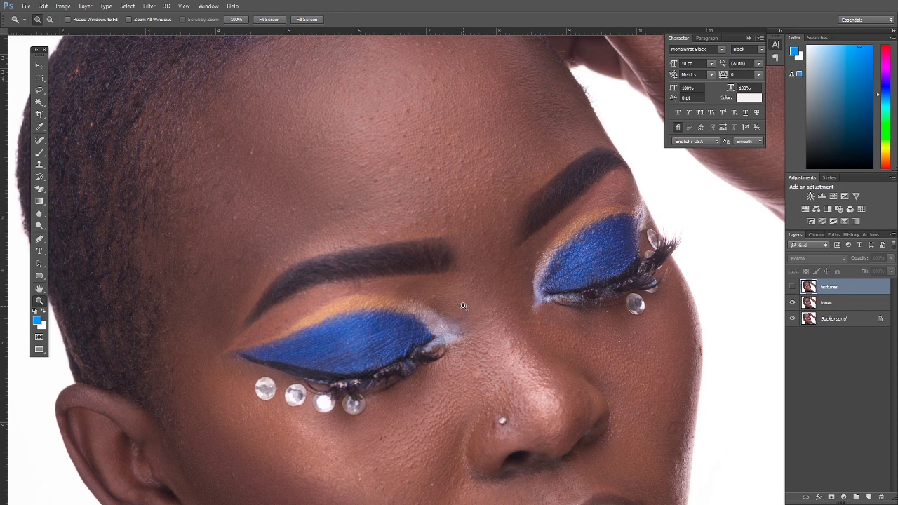
{"action": "left_click", "coordinate": [436, 261], "text": "alt"}
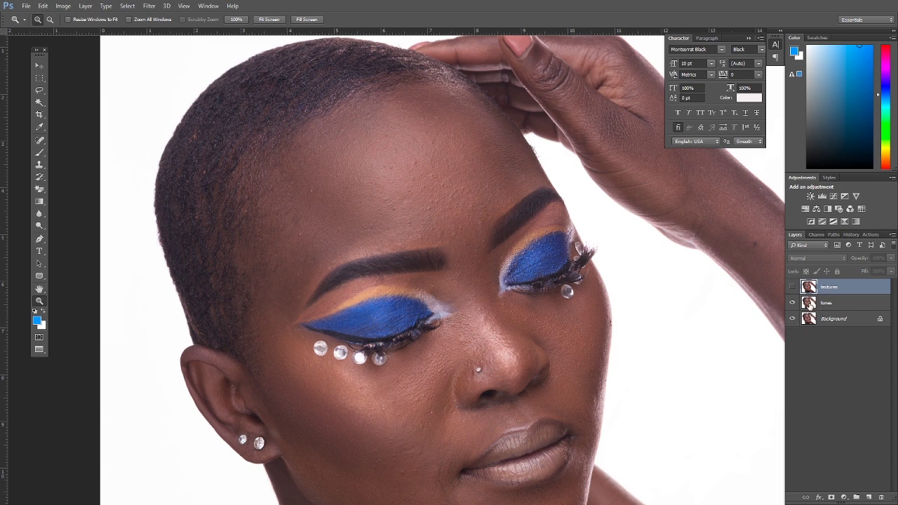
{"action": "left_click", "coordinate": [792, 287]}
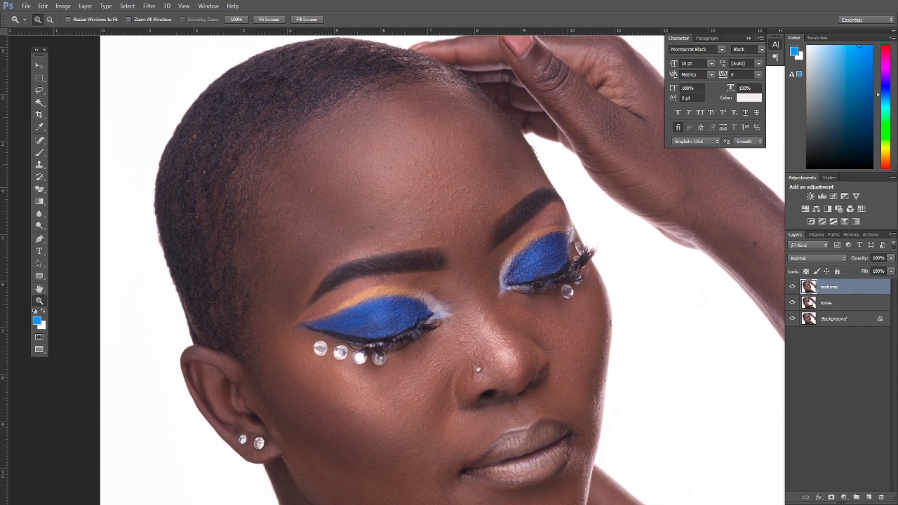
{"action": "left_click", "coordinate": [793, 287]}
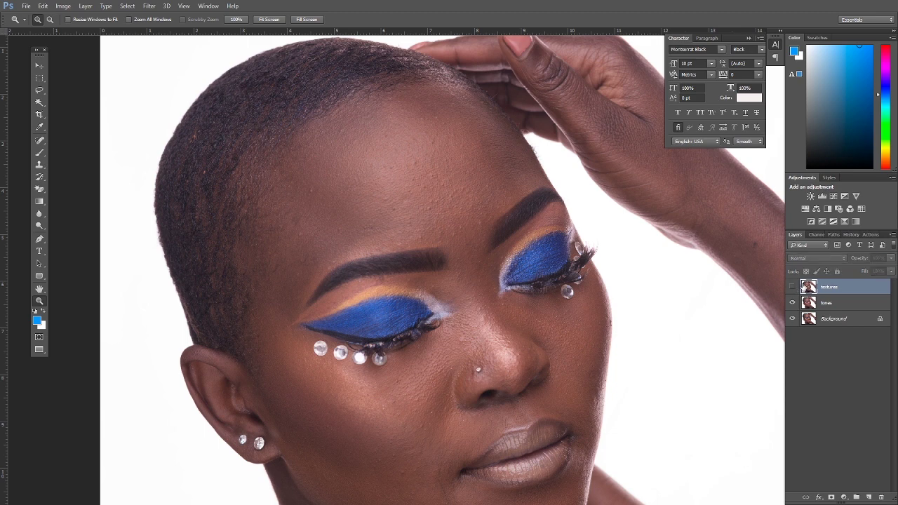
{"action": "left_click", "coordinate": [834, 303]}
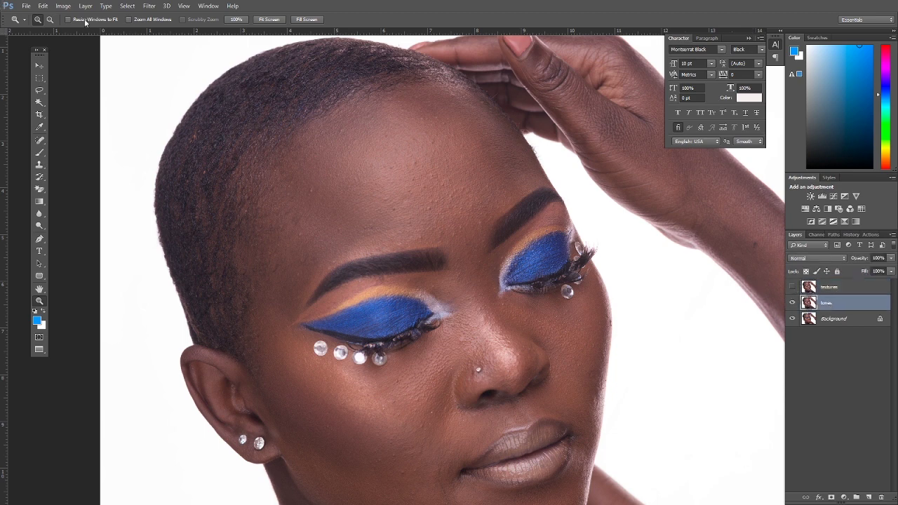
- Apply a Gaussian Blur with a radius of 11.4 pixels to the tones layer
{"action": "left_click", "coordinate": [149, 5]}
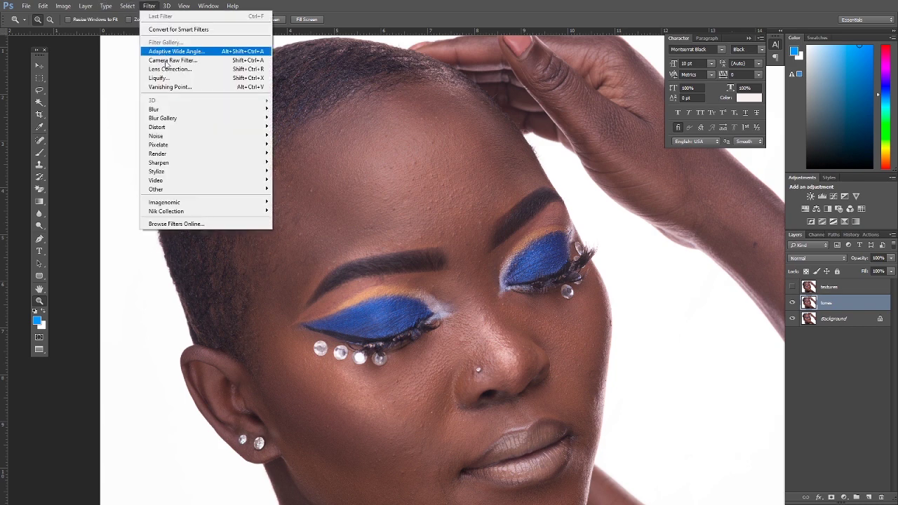
{"action": "mouse_move", "coordinate": [178, 110]}
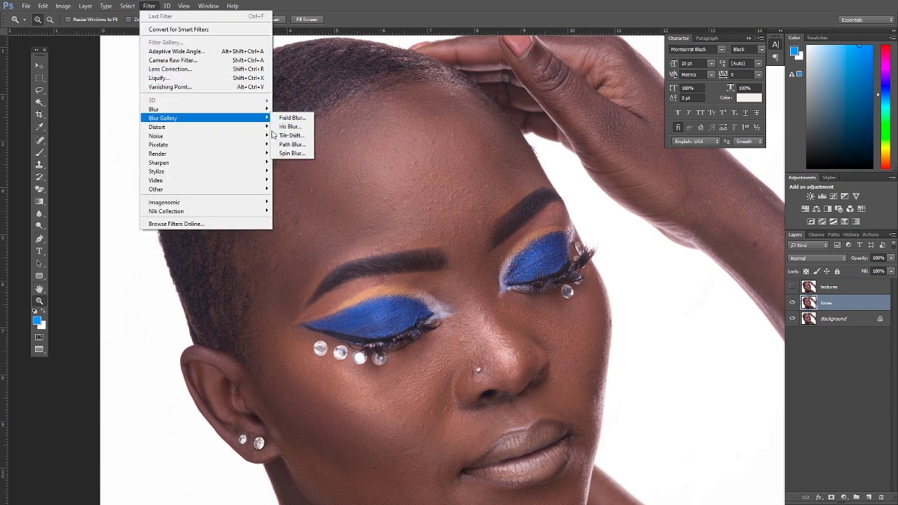
{"action": "left_click", "coordinate": [297, 144]}
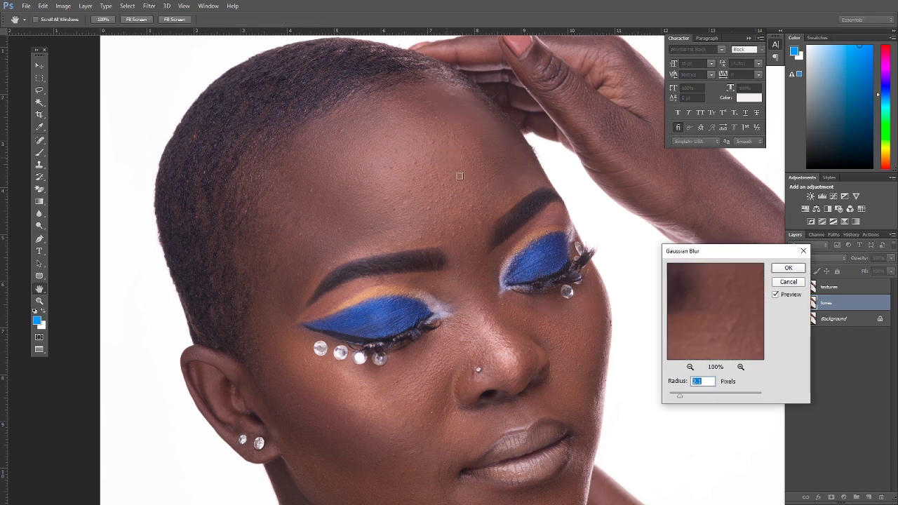
{"action": "left_click_drag", "start_coordinate": [688, 398], "coordinate": [670, 397]}
{"action": "left_click_drag", "start_coordinate": [738, 256], "coordinate": [678, 237]}
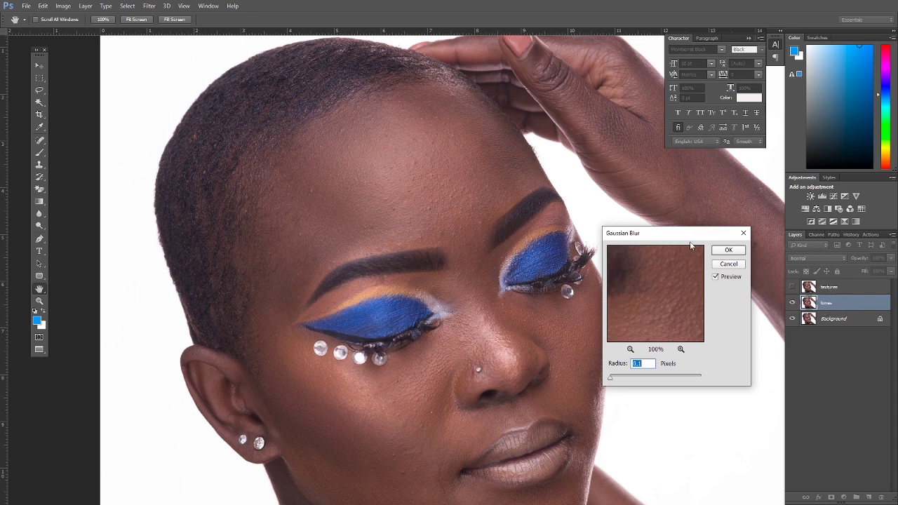
{"action": "left_click_drag", "start_coordinate": [689, 239], "coordinate": [703, 238]}
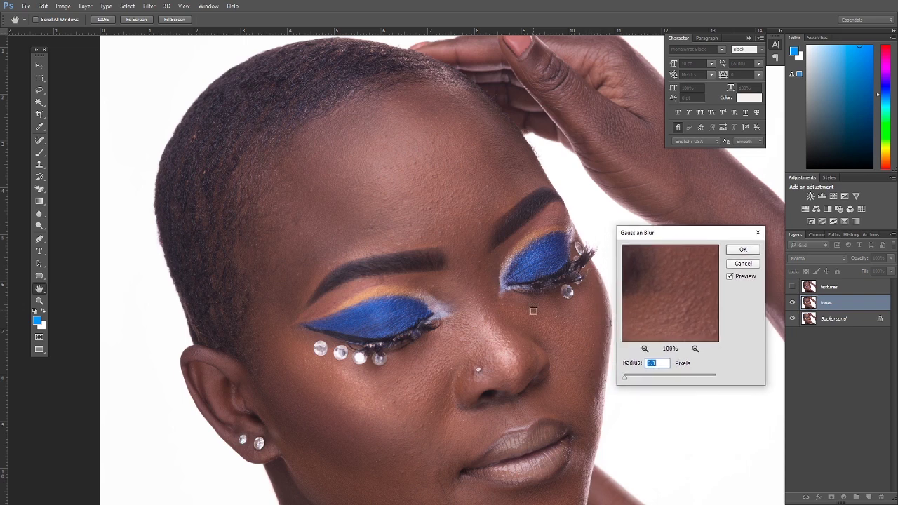
{"action": "left_click", "coordinate": [652, 379]}
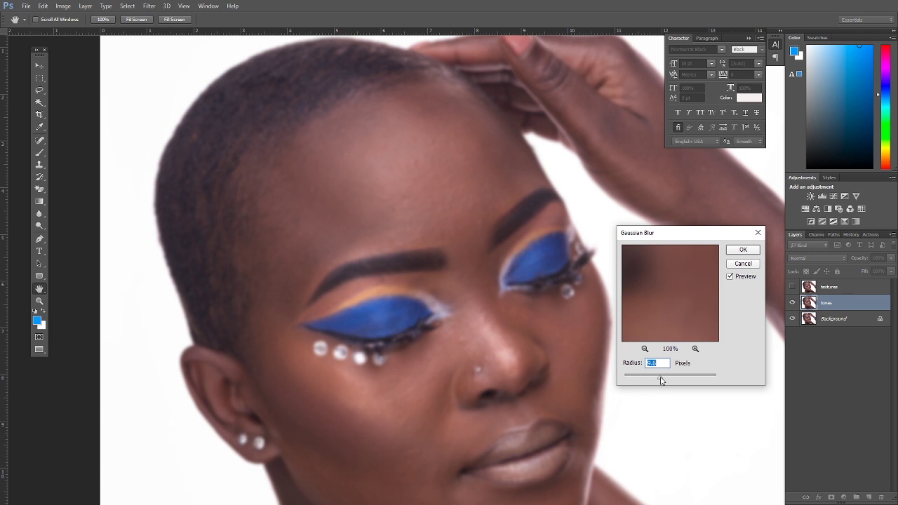
{"action": "left_click_drag", "start_coordinate": [660, 381], "coordinate": [631, 377]}
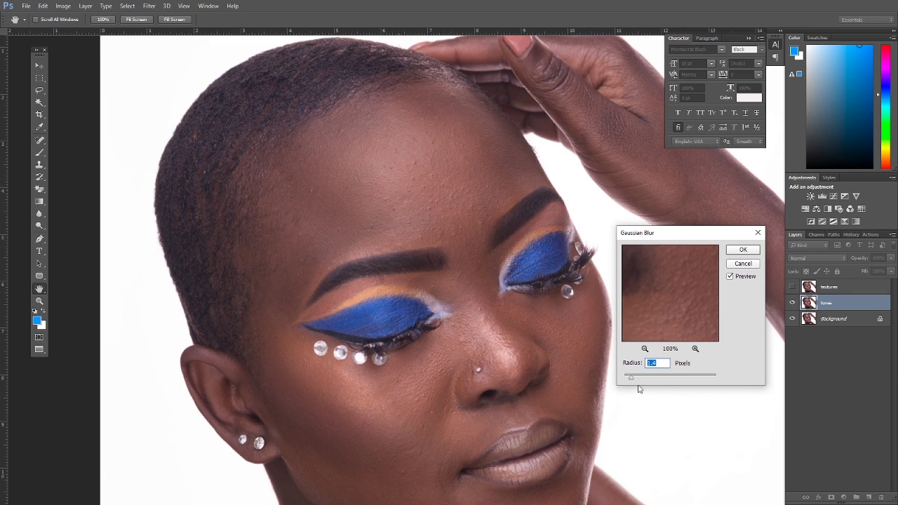
{"action": "left_click", "coordinate": [489, 136]}
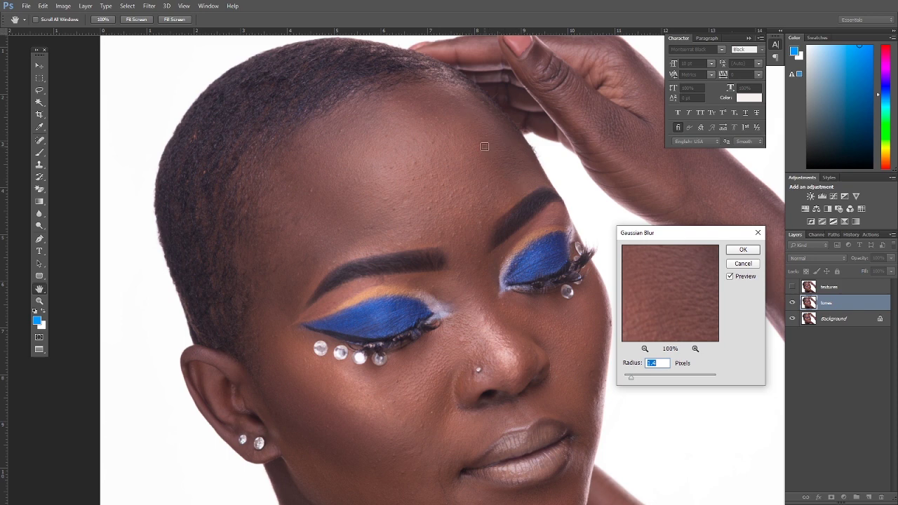
{"action": "left_click", "coordinate": [646, 380]}
{"action": "left_click", "coordinate": [655, 380]}
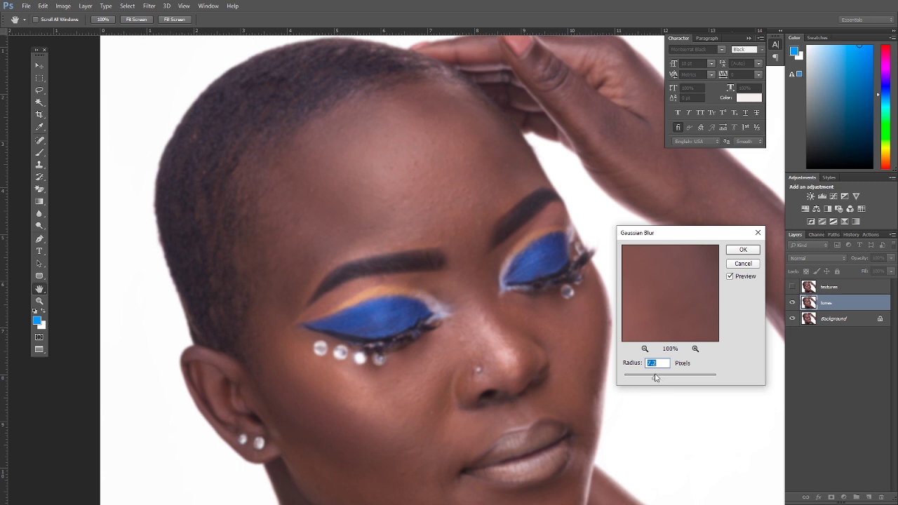
{"action": "left_click_drag", "start_coordinate": [657, 379], "coordinate": [665, 379]}
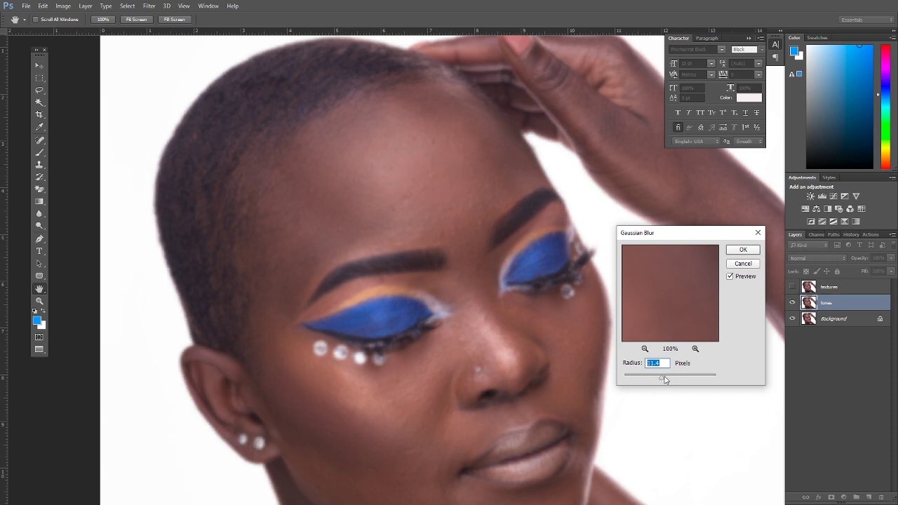
{"action": "left_click_drag", "start_coordinate": [665, 380], "coordinate": [663, 380]}
{"action": "left_click", "coordinate": [743, 249]}
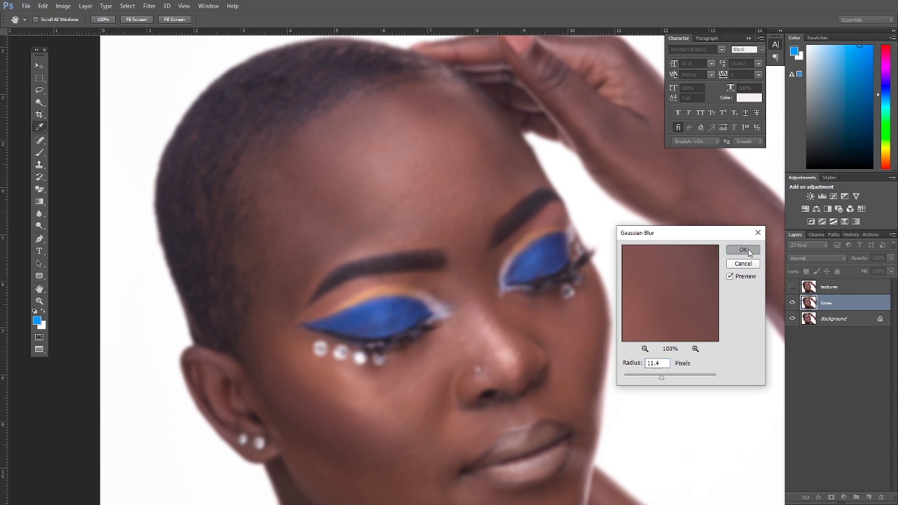
- Show the textures layer and use Apply Image on it with the tones layer as source, Subtract blending, scale 2 and offset 128
{"action": "left_click", "coordinate": [792, 286]}
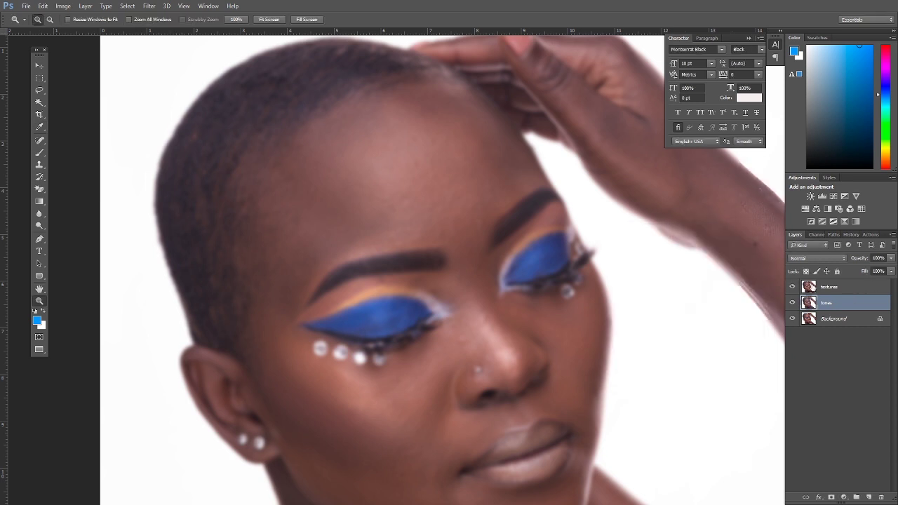
{"action": "left_click", "coordinate": [831, 287]}
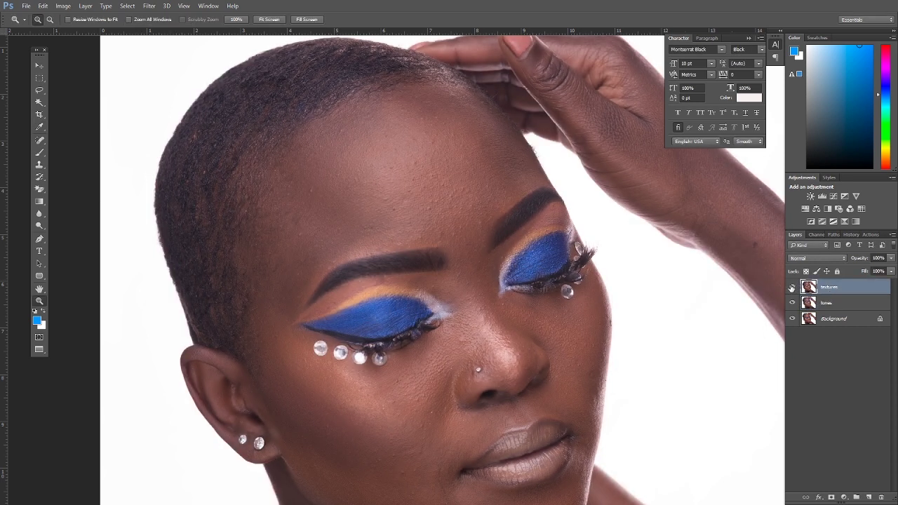
{"action": "left_click", "coordinate": [63, 6]}
{"action": "left_click", "coordinate": [81, 139]}
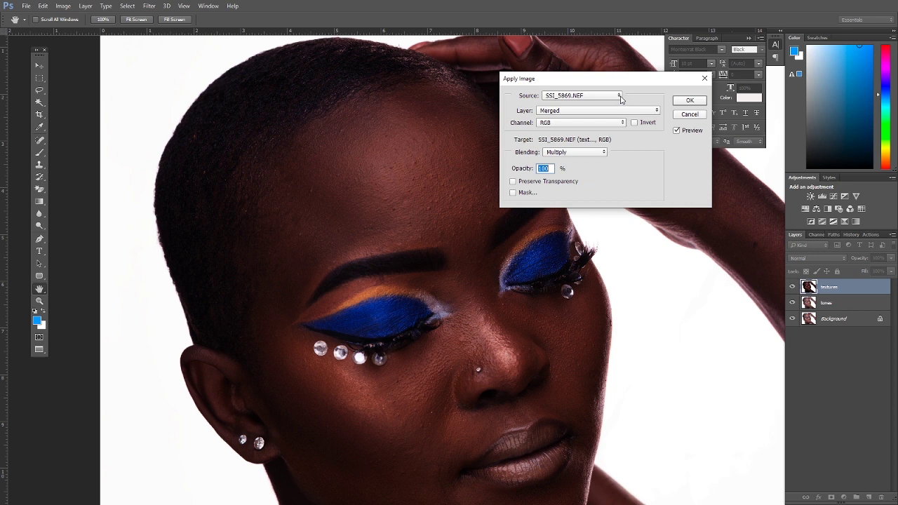
{"action": "left_click", "coordinate": [620, 98]}
{"action": "left_click", "coordinate": [620, 96]}
{"action": "left_click", "coordinate": [653, 113]}
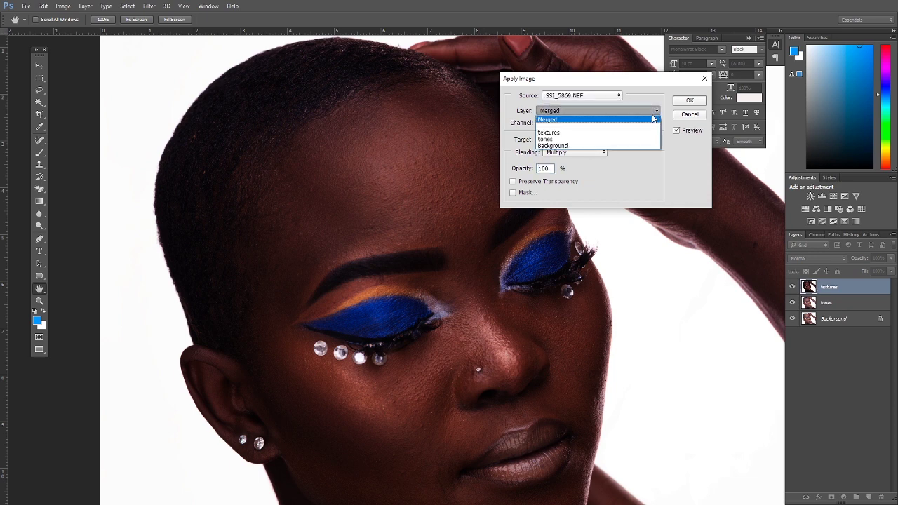
{"action": "left_click", "coordinate": [549, 141]}
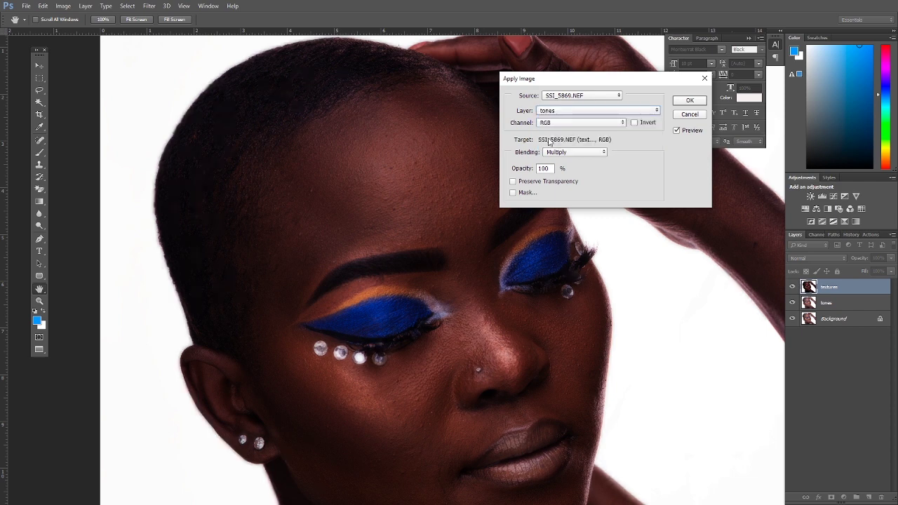
{"action": "left_click", "coordinate": [605, 153]}
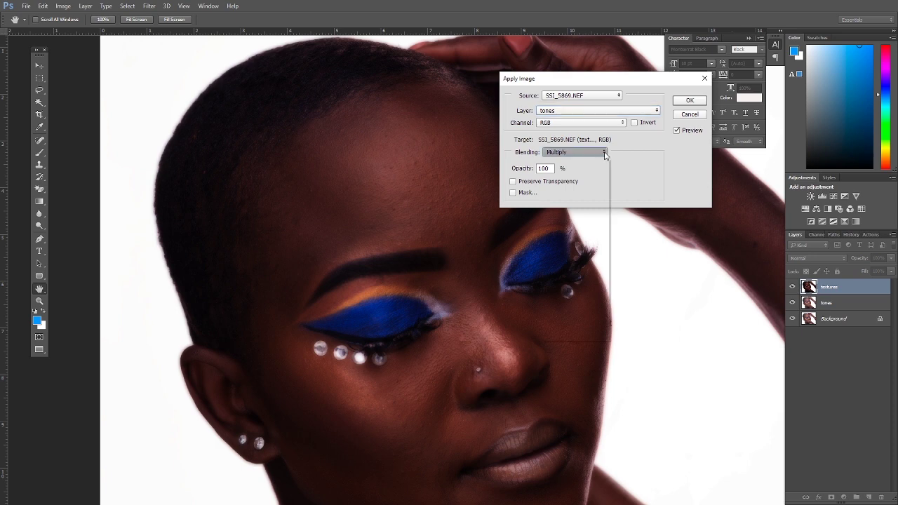
{"action": "left_click", "coordinate": [559, 313]}
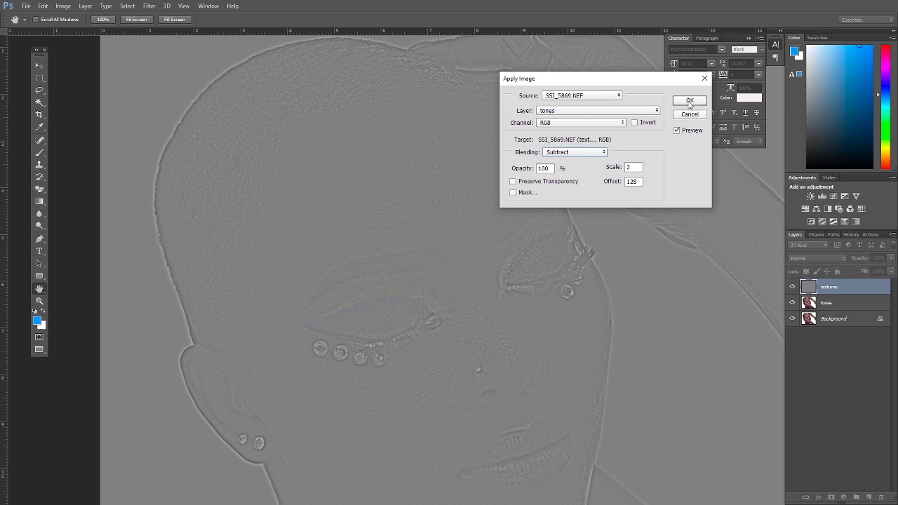
{"action": "left_click", "coordinate": [690, 102]}
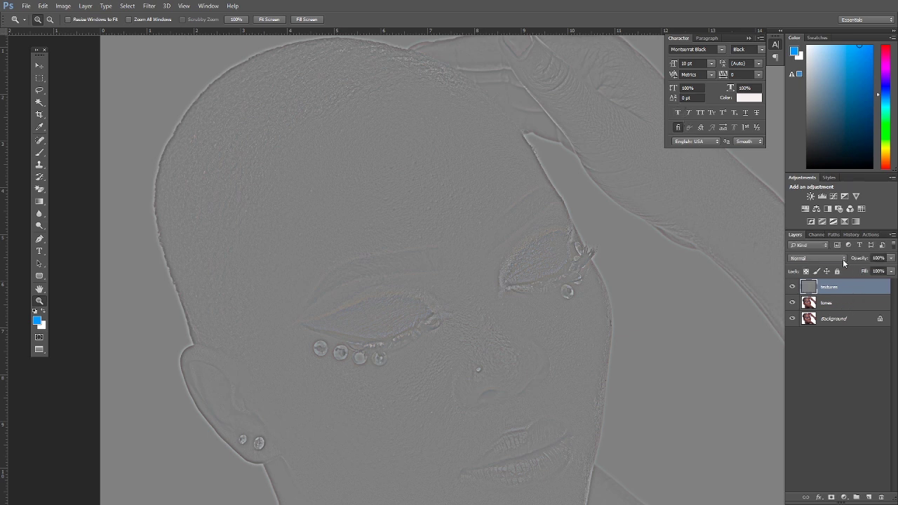
- Set the textures layer's blend mode to Linear Light and group it with the tones layer
{"action": "left_click", "coordinate": [844, 261]}
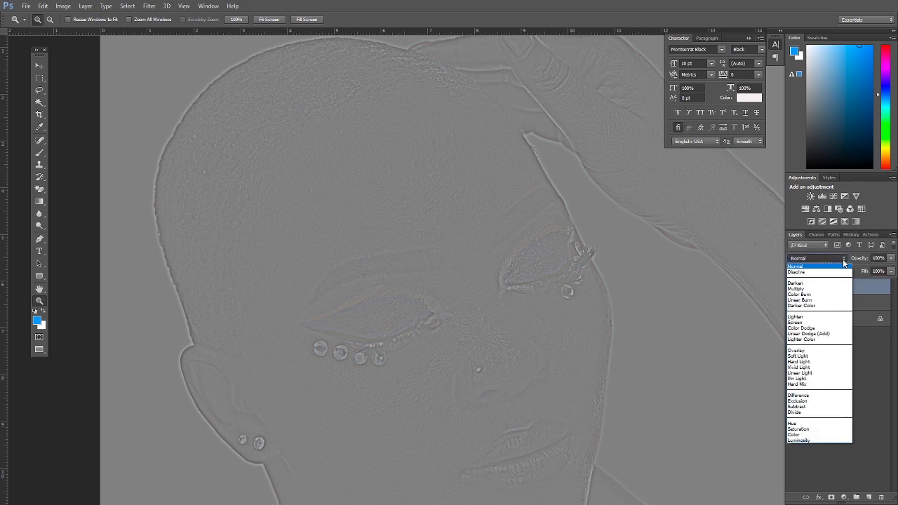
{"action": "left_click", "coordinate": [807, 373]}
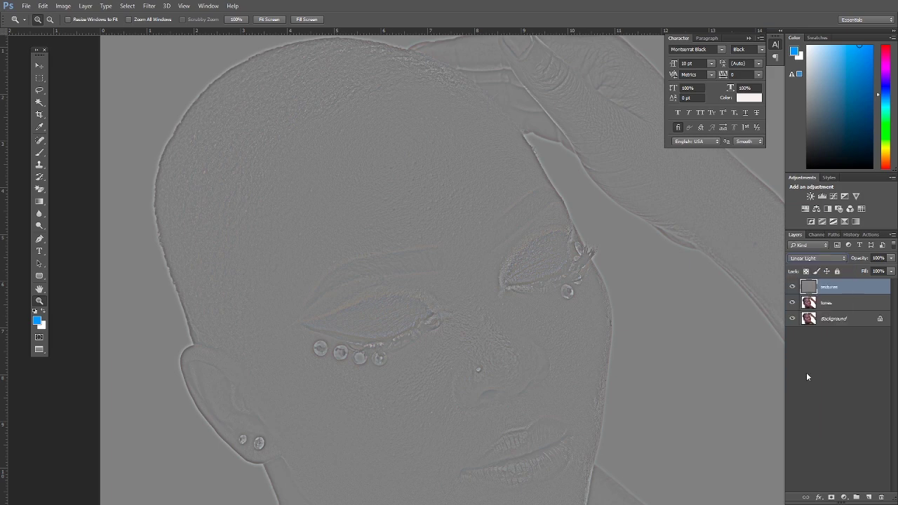
{"action": "left_click", "coordinate": [839, 308], "text": "shift"}
{"action": "left_click_drag", "start_coordinate": [847, 294], "coordinate": [856, 497]}
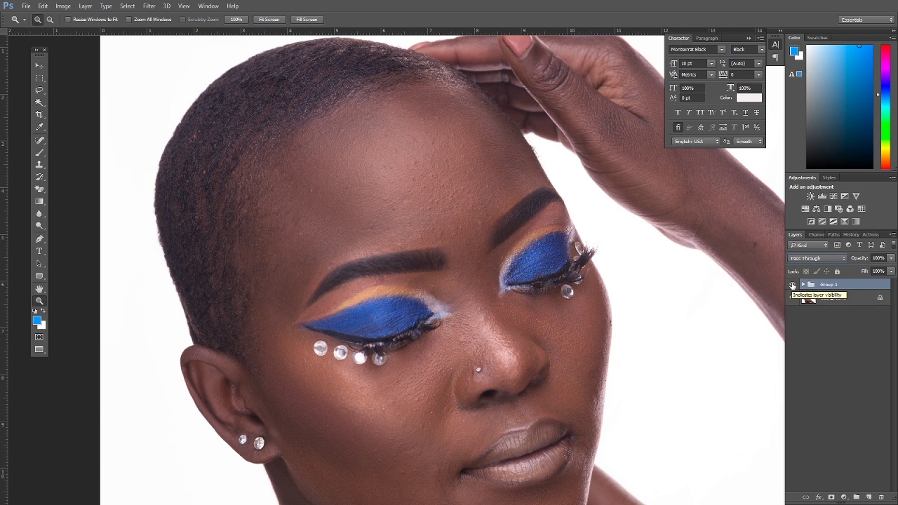
- Compare the portrait with the group hidden and shown, and make the tones layer inside the group active
{"action": "left_click", "coordinate": [793, 284]}
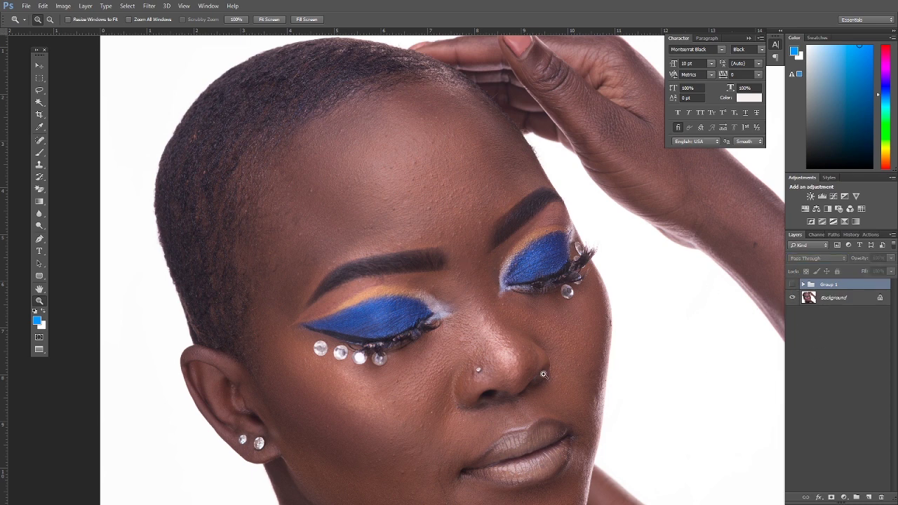
{"action": "left_click", "coordinate": [793, 285]}
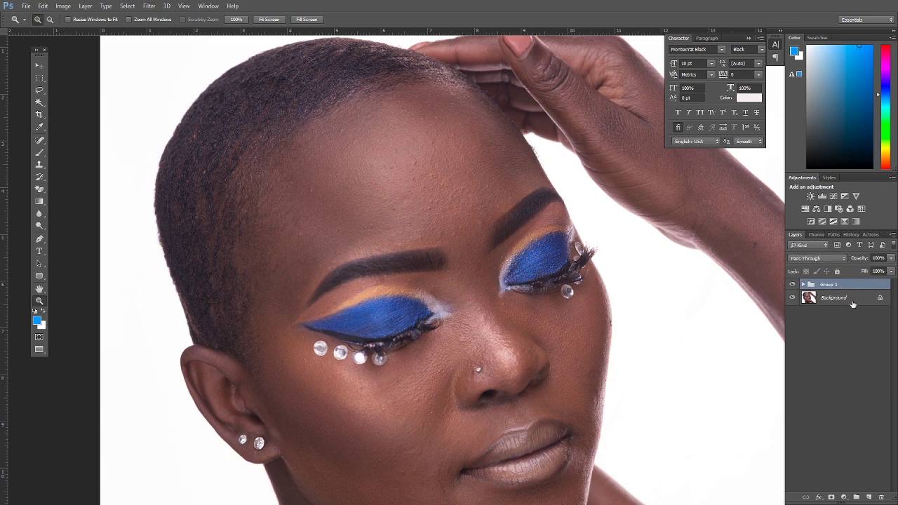
{"action": "left_click", "coordinate": [803, 284]}
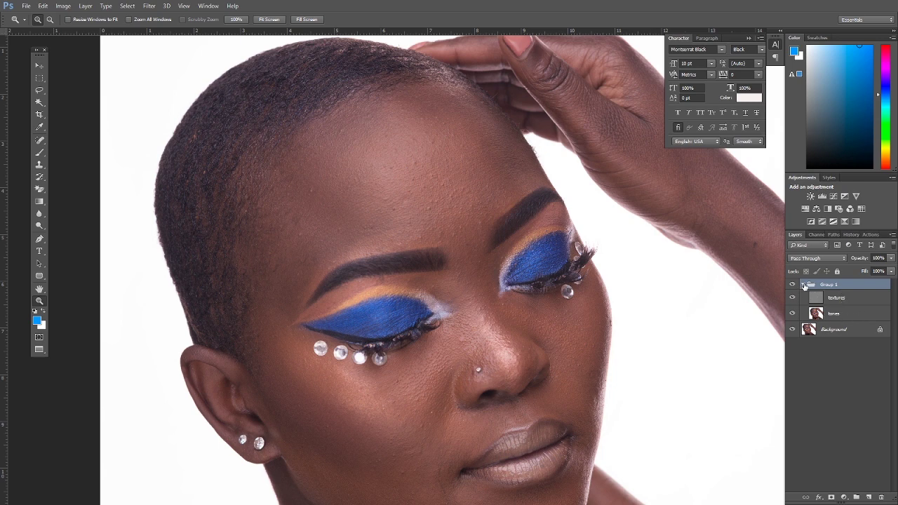
{"action": "left_click", "coordinate": [835, 315]}
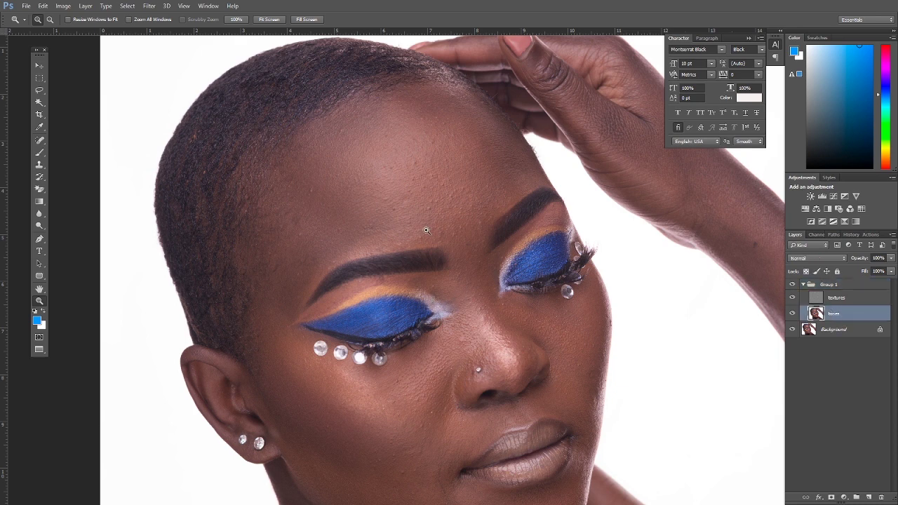
{"action": "left_click_drag", "start_coordinate": [426, 230], "coordinate": [376, 258]}
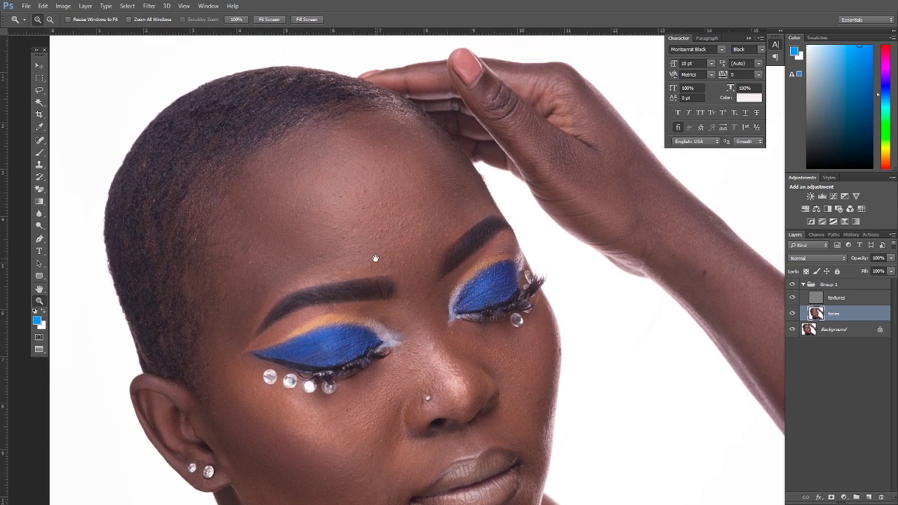
- Switch to the Lasso tool and close the Character panel that covers part of the image
{"action": "left_click", "coordinate": [40, 90]}
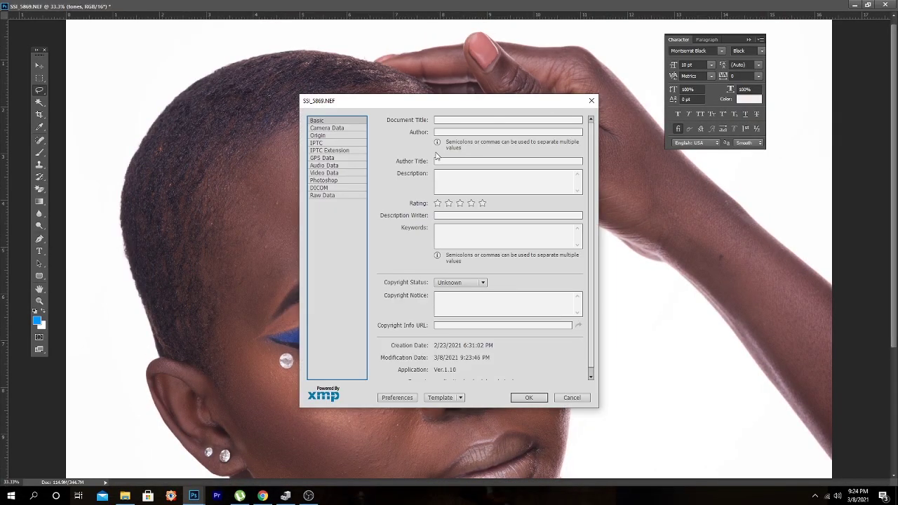
{"action": "left_click", "coordinate": [589, 102]}
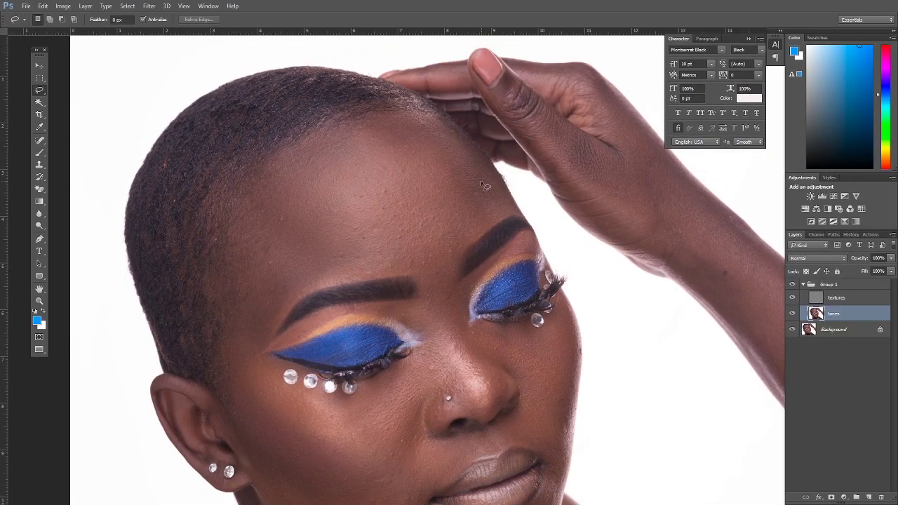
{"action": "scroll", "coordinate": [463, 261], "scroll_direction": "down", "scroll_amount": 2}
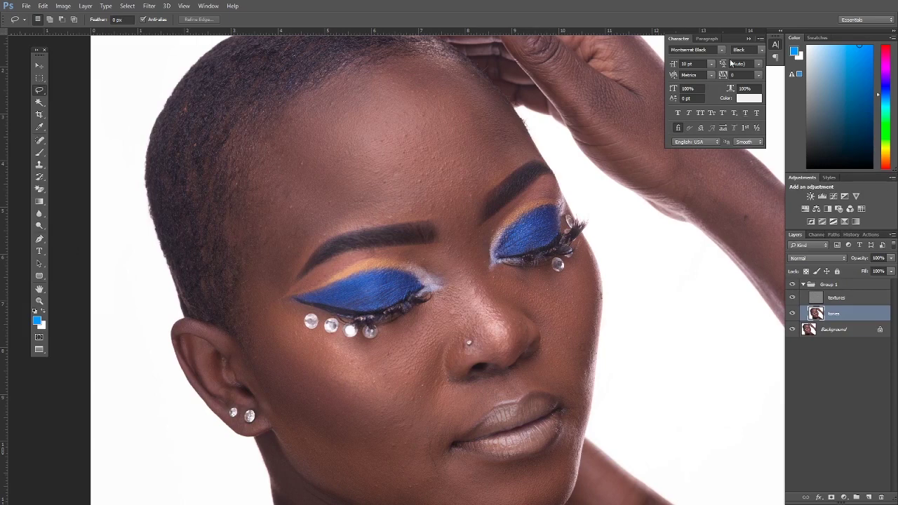
{"action": "left_click", "coordinate": [760, 41]}
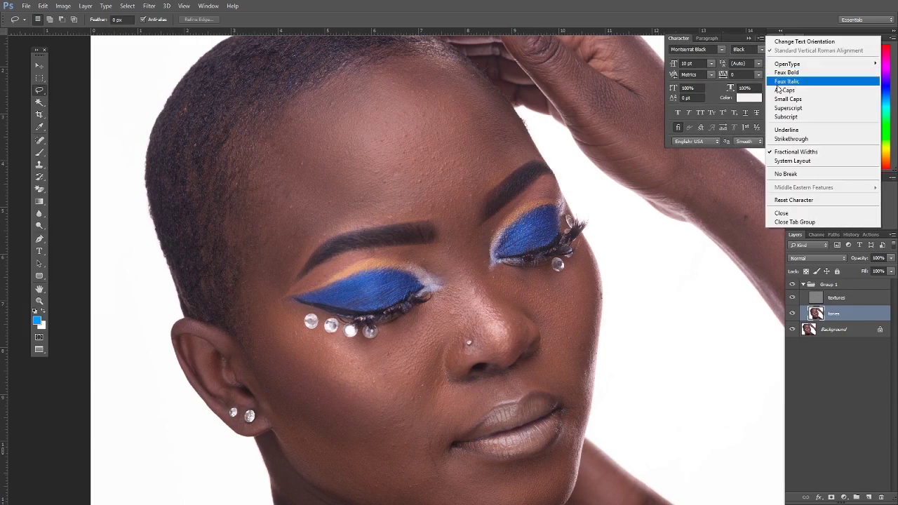
{"action": "left_click", "coordinate": [807, 212]}
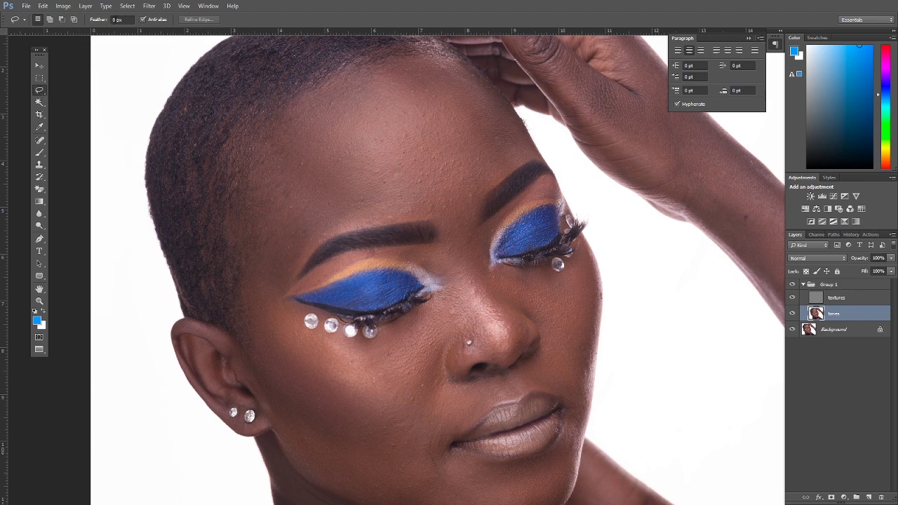
- Set the Lasso feather to 18 px and outline the forehead skin between the hairline and the eyebrows
{"action": "left_click", "coordinate": [115, 19]}
{"action": "type", "text": "18"}
{"action": "key", "text": "Return"}
{"action": "left_click", "coordinate": [348, 142]}
{"action": "left_click_drag", "start_coordinate": [395, 134], "coordinate": [368, 186]}
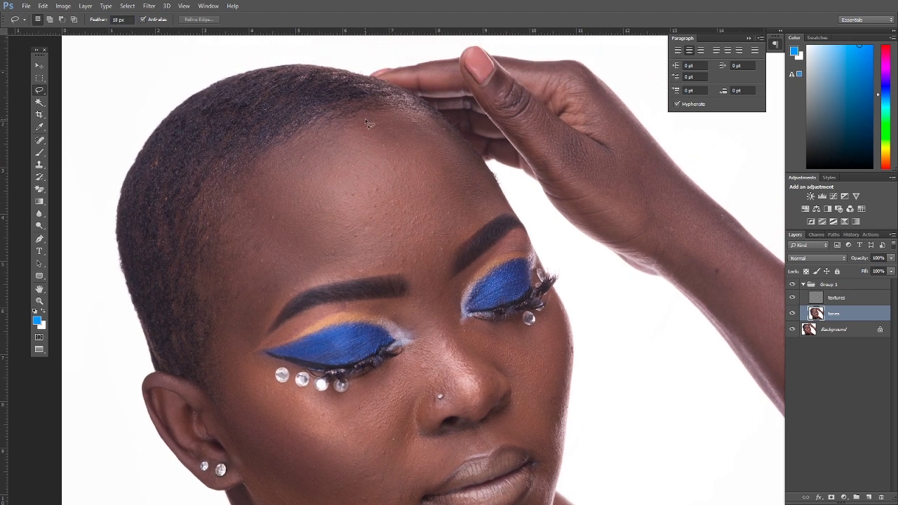
{"action": "mouse_move", "coordinate": [365, 124]}
{"action": "left_mouse_down"}
{"action": "mouse_move", "coordinate": [332, 130]}
{"action": "mouse_move", "coordinate": [276, 169]}
{"action": "mouse_move", "coordinate": [265, 199]}
{"action": "mouse_move", "coordinate": [277, 237]}
{"action": "mouse_move", "coordinate": [331, 266]}
{"action": "mouse_move", "coordinate": [383, 273]}
{"action": "mouse_move", "coordinate": [414, 265]}
{"action": "mouse_move", "coordinate": [480, 223]}
{"action": "mouse_move", "coordinate": [473, 180]}
{"action": "mouse_move", "coordinate": [443, 138]}
{"action": "mouse_move", "coordinate": [382, 120]}
{"action": "left_mouse_up"}
- Apply a Gaussian Blur with a 25 px radius to the selected forehead skin on the tones layer and deselect
{"action": "left_click", "coordinate": [148, 5]}
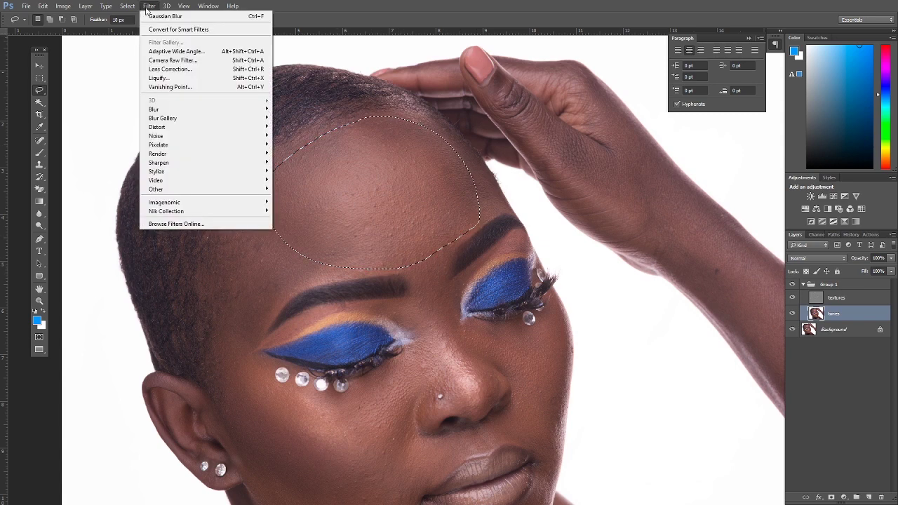
{"action": "mouse_move", "coordinate": [167, 110]}
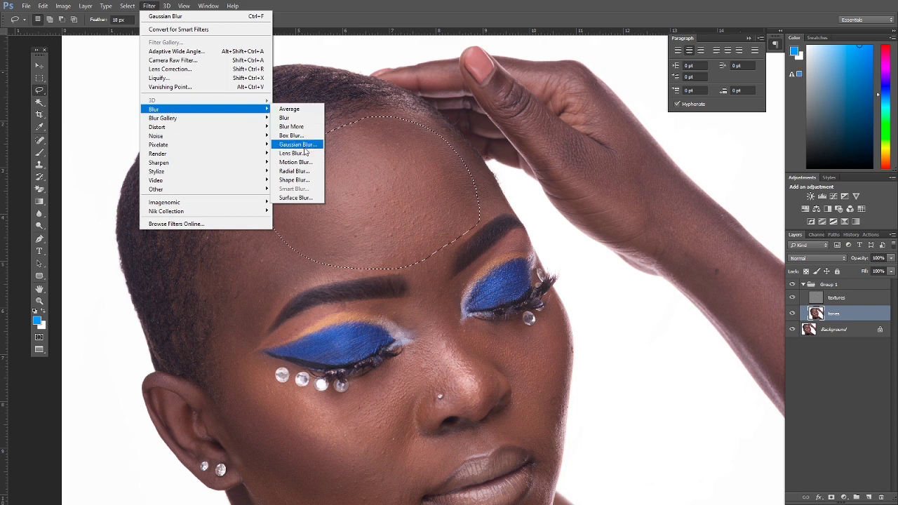
{"action": "left_click", "coordinate": [301, 144]}
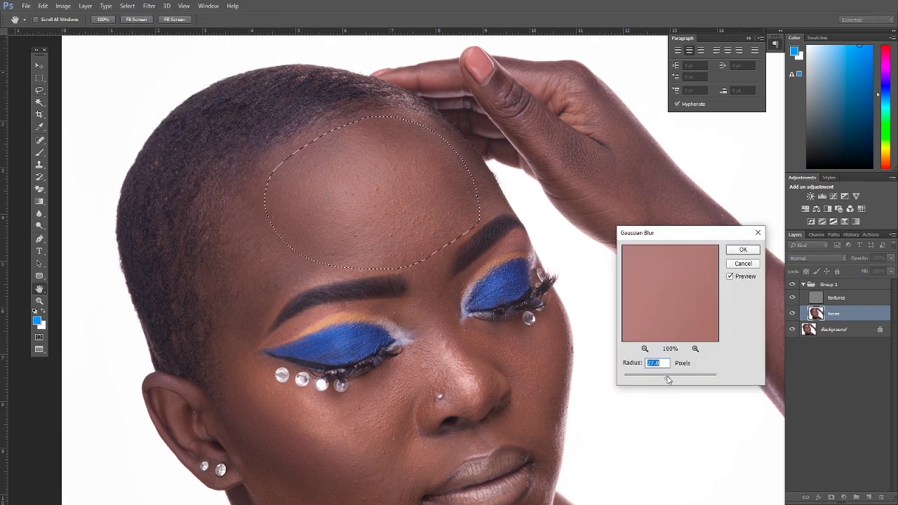
{"action": "left_click_drag", "start_coordinate": [670, 379], "coordinate": [588, 382]}
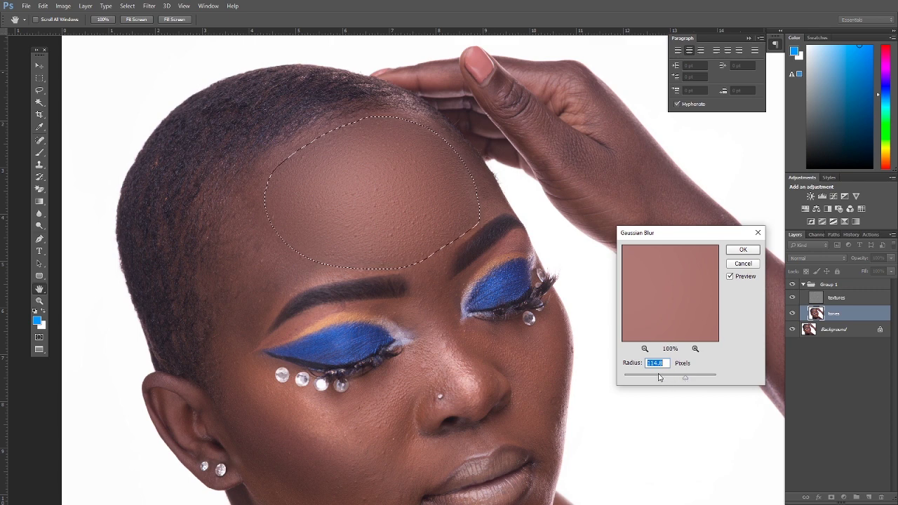
{"action": "left_click_drag", "start_coordinate": [658, 378], "coordinate": [641, 382]}
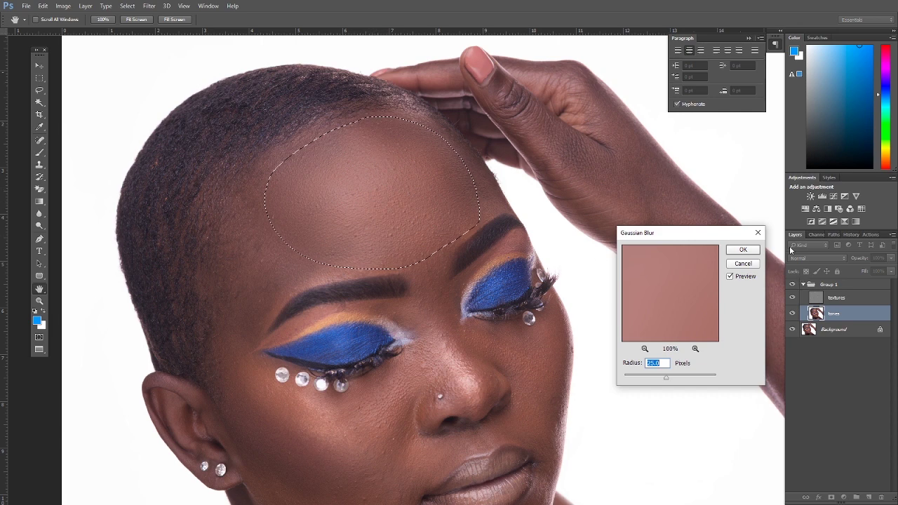
{"action": "left_click", "coordinate": [743, 251]}
{"action": "key", "text": "ctrl+d"}
- Smooth the skin beside the hairline and the cheek below the rhinestones, blurring a feathered Lasso selection around each area
{"action": "left_click_drag", "start_coordinate": [328, 246], "coordinate": [333, 171]}
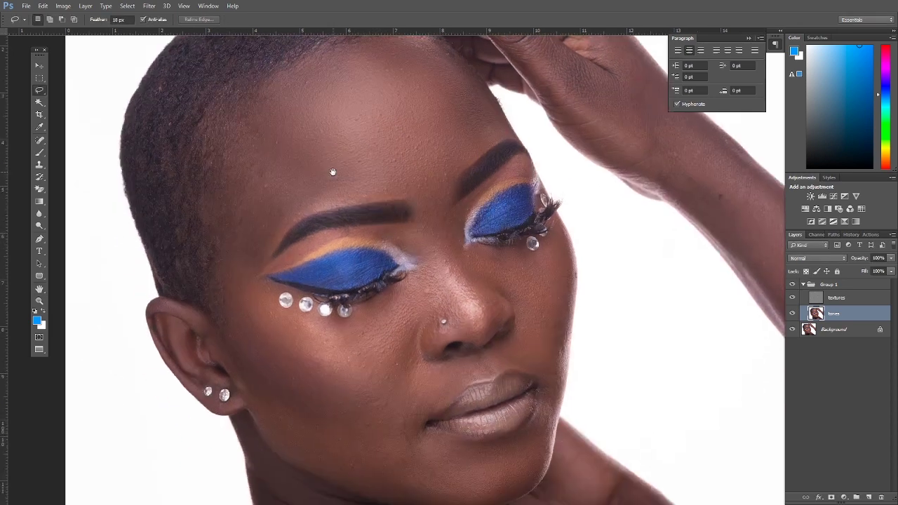
{"action": "mouse_move", "coordinate": [258, 127]}
{"action": "left_mouse_down"}
{"action": "mouse_move", "coordinate": [310, 197]}
{"action": "mouse_move", "coordinate": [275, 236]}
{"action": "mouse_move", "coordinate": [261, 272]}
{"action": "mouse_move", "coordinate": [236, 261]}
{"action": "mouse_move", "coordinate": [232, 158]}
{"action": "mouse_move", "coordinate": [252, 127]}
{"action": "left_mouse_up"}
{"action": "key", "text": "ctrl+d"}
{"action": "left_click_drag", "start_coordinate": [313, 209], "coordinate": [286, 120]}
{"action": "mouse_move", "coordinate": [217, 179]}
{"action": "left_mouse_down"}
{"action": "mouse_move", "coordinate": [244, 220]}
{"action": "mouse_move", "coordinate": [279, 242]}
{"action": "mouse_move", "coordinate": [310, 243]}
{"action": "mouse_move", "coordinate": [388, 205]}
{"action": "mouse_move", "coordinate": [400, 209]}
{"action": "mouse_move", "coordinate": [378, 249]}
{"action": "mouse_move", "coordinate": [372, 302]}
{"action": "mouse_move", "coordinate": [330, 343]}
{"action": "mouse_move", "coordinate": [236, 295]}
{"action": "mouse_move", "coordinate": [193, 191]}
{"action": "mouse_move", "coordinate": [209, 176]}
{"action": "left_mouse_up"}
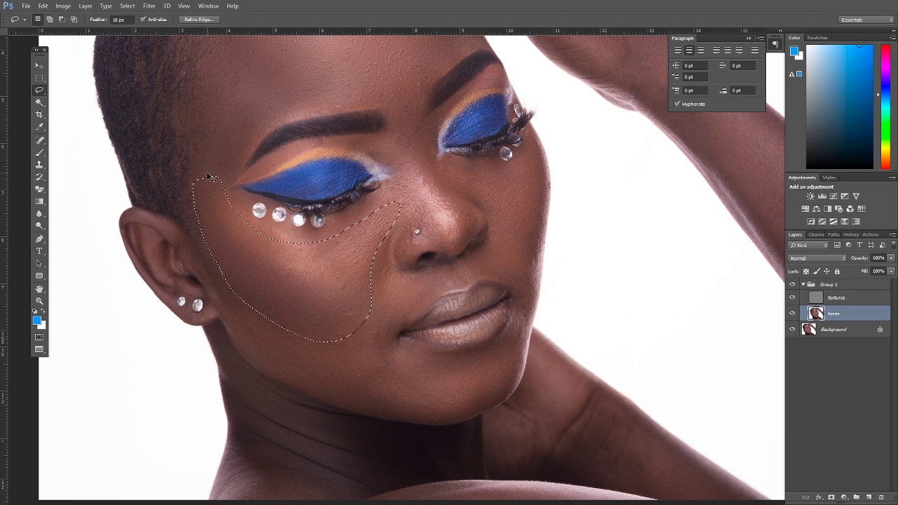
{"action": "key", "text": "ctrl+d"}
- Smooth the jawline from the earlobe to the chin and the skin beside the nose with blurred feathered Lasso selections
{"action": "left_click_drag", "start_coordinate": [383, 326], "coordinate": [381, 299]}
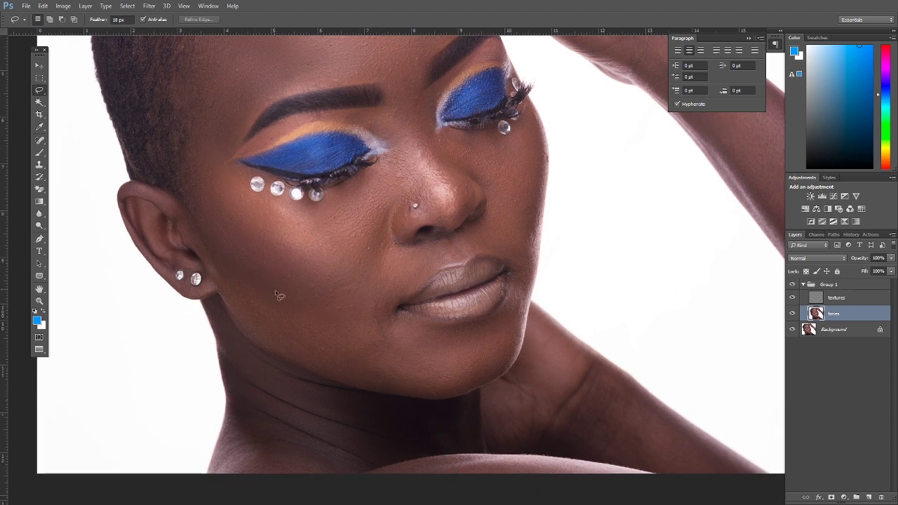
{"action": "mouse_move", "coordinate": [227, 252]}
{"action": "left_mouse_down"}
{"action": "mouse_move", "coordinate": [281, 303]}
{"action": "mouse_move", "coordinate": [315, 318]}
{"action": "mouse_move", "coordinate": [429, 334]}
{"action": "mouse_move", "coordinate": [502, 326]}
{"action": "mouse_move", "coordinate": [510, 340]}
{"action": "mouse_move", "coordinate": [499, 365]}
{"action": "mouse_move", "coordinate": [461, 396]}
{"action": "mouse_move", "coordinate": [431, 401]}
{"action": "left_mouse_up"}
{"action": "left_click", "coordinate": [220, 251]}
{"action": "mouse_move", "coordinate": [220, 252]}
{"action": "left_mouse_down"}
{"action": "mouse_move", "coordinate": [297, 309]}
{"action": "mouse_move", "coordinate": [367, 336]}
{"action": "mouse_move", "coordinate": [440, 339]}
{"action": "mouse_move", "coordinate": [512, 324]}
{"action": "mouse_move", "coordinate": [508, 347]}
{"action": "mouse_move", "coordinate": [487, 380]}
{"action": "mouse_move", "coordinate": [446, 396]}
{"action": "mouse_move", "coordinate": [396, 394]}
{"action": "mouse_move", "coordinate": [280, 349]}
{"action": "mouse_move", "coordinate": [232, 288]}
{"action": "mouse_move", "coordinate": [228, 261]}
{"action": "left_mouse_up"}
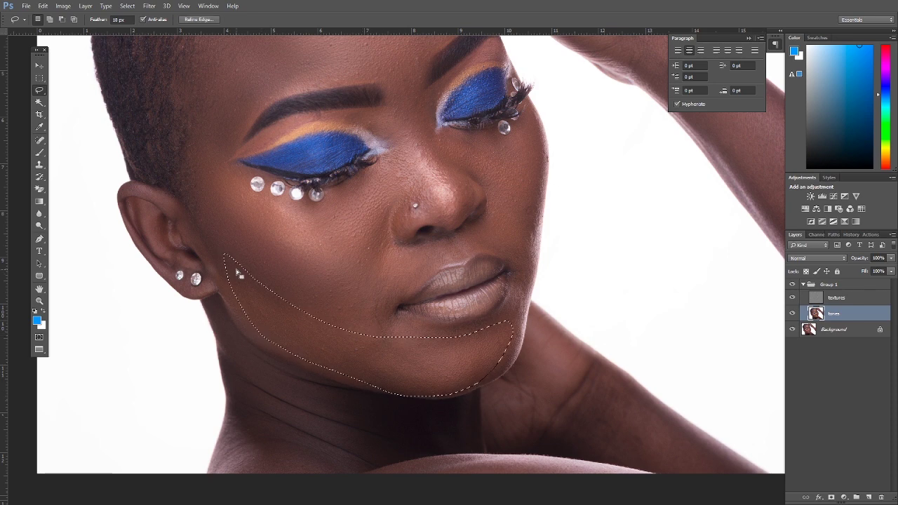
{"action": "left_click", "coordinate": [385, 202]}
{"action": "mouse_move", "coordinate": [380, 235]}
{"action": "left_mouse_down"}
{"action": "mouse_move", "coordinate": [360, 289]}
{"action": "mouse_move", "coordinate": [357, 346]}
{"action": "mouse_move", "coordinate": [378, 350]}
{"action": "mouse_move", "coordinate": [416, 278]}
{"action": "mouse_move", "coordinate": [449, 253]}
{"action": "mouse_move", "coordinate": [449, 243]}
{"action": "mouse_move", "coordinate": [379, 228]}
{"action": "left_mouse_up"}
{"action": "key", "text": "ctrl+d"}
- Smooth the nose by blurring feathered Lasso selections along its side and along the bridge from between the eyebrows to the tip
{"action": "scroll", "coordinate": [349, 232], "scroll_direction": "up", "scroll_amount": 5}
{"action": "scroll", "coordinate": [349, 232], "scroll_direction": "right", "scroll_amount": 2}
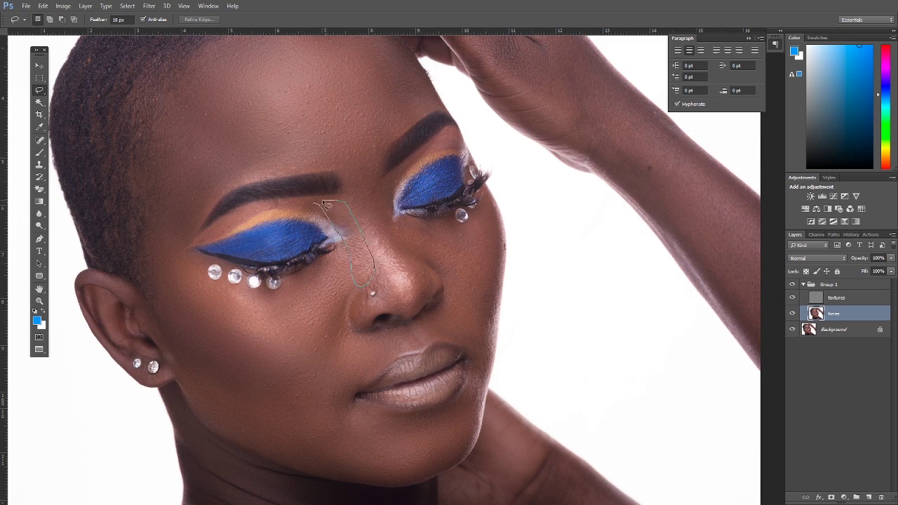
{"action": "left_click_drag", "start_coordinate": [326, 204], "coordinate": [323, 202]}
{"action": "left_click_drag", "start_coordinate": [343, 158], "coordinate": [357, 221]}
{"action": "mouse_move", "coordinate": [396, 296]}
{"action": "left_mouse_down"}
{"action": "mouse_move", "coordinate": [417, 300]}
{"action": "mouse_move", "coordinate": [419, 285]}
{"action": "mouse_move", "coordinate": [377, 212]}
{"action": "mouse_move", "coordinate": [357, 143]}
{"action": "left_mouse_up"}
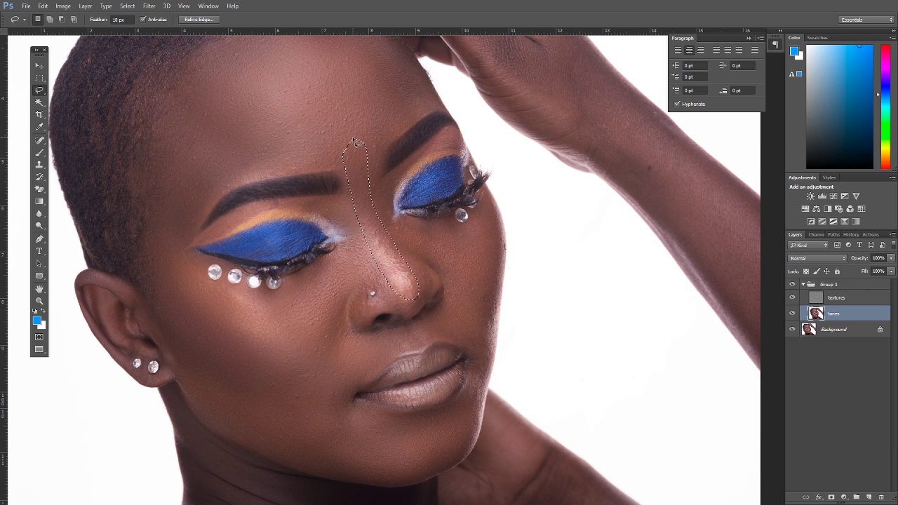
{"action": "key", "text": "ctrl+d"}
{"action": "mouse_move", "coordinate": [353, 255]}
{"action": "left_mouse_down"}
{"action": "mouse_move", "coordinate": [414, 231]}
{"action": "mouse_move", "coordinate": [400, 253]}
{"action": "mouse_move", "coordinate": [320, 271]}
{"action": "mouse_move", "coordinate": [354, 243]}
{"action": "left_mouse_up"}
{"action": "key", "text": "ctrl+d"}
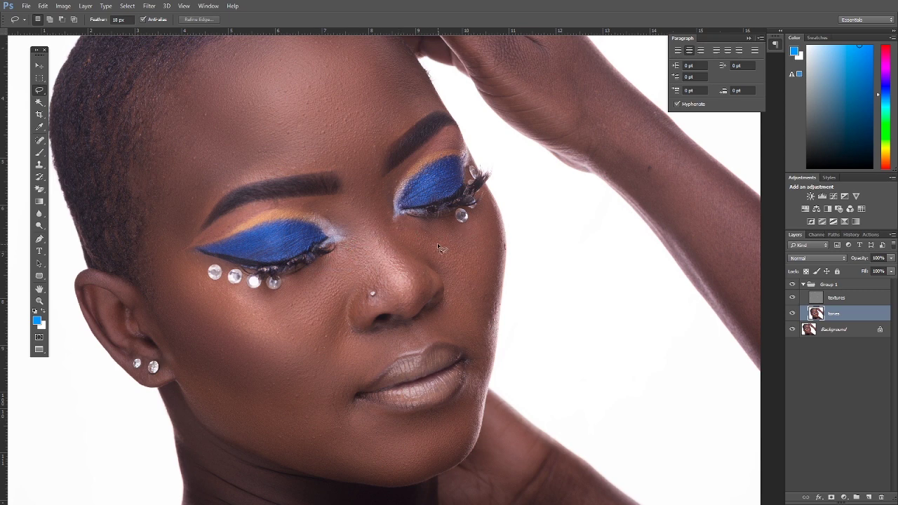
- Smooth the far cheek between eye, nose and face edge and the narrow strip beside the mouth corner with blurred Lasso selections
{"action": "left_click_drag", "start_coordinate": [393, 175], "coordinate": [395, 215]}
{"action": "mouse_move", "coordinate": [434, 239]}
{"action": "left_mouse_down"}
{"action": "mouse_move", "coordinate": [491, 214]}
{"action": "mouse_move", "coordinate": [494, 329]}
{"action": "mouse_move", "coordinate": [471, 355]}
{"action": "mouse_move", "coordinate": [440, 335]}
{"action": "mouse_move", "coordinate": [453, 302]}
{"action": "mouse_move", "coordinate": [425, 250]}
{"action": "mouse_move", "coordinate": [380, 204]}
{"action": "mouse_move", "coordinate": [382, 178]}
{"action": "left_mouse_up"}
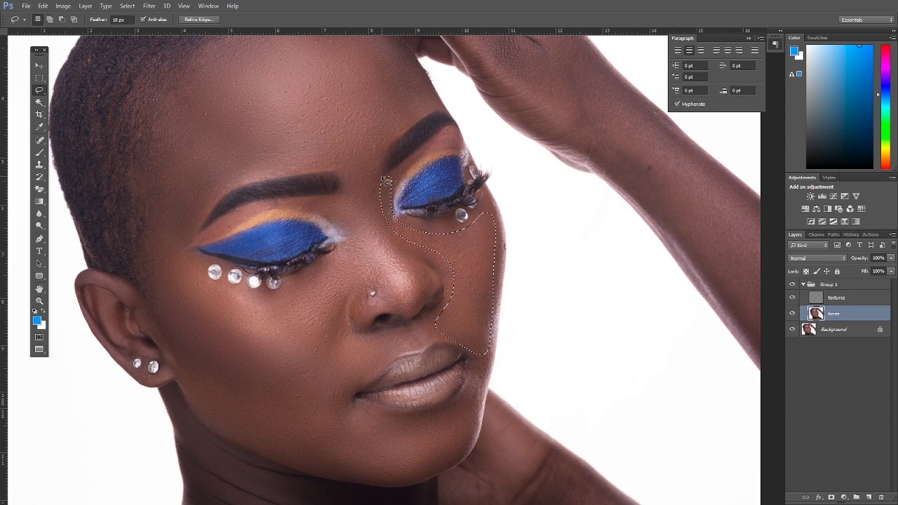
{"action": "key", "text": "ctrl+d"}
{"action": "scroll", "coordinate": [410, 358], "scroll_direction": "down", "scroll_amount": 3}
{"action": "scroll", "coordinate": [411, 358], "scroll_direction": "down", "scroll_amount": 1}
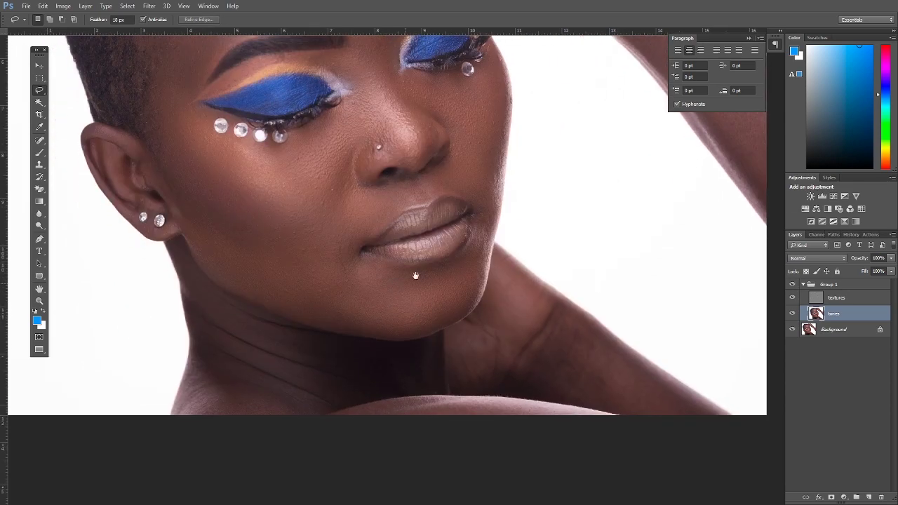
{"action": "mouse_move", "coordinate": [475, 171]}
{"action": "left_mouse_down"}
{"action": "mouse_move", "coordinate": [475, 262]}
{"action": "mouse_move", "coordinate": [487, 254]}
{"action": "mouse_move", "coordinate": [495, 225]}
{"action": "mouse_move", "coordinate": [483, 156]}
{"action": "left_mouse_up"}
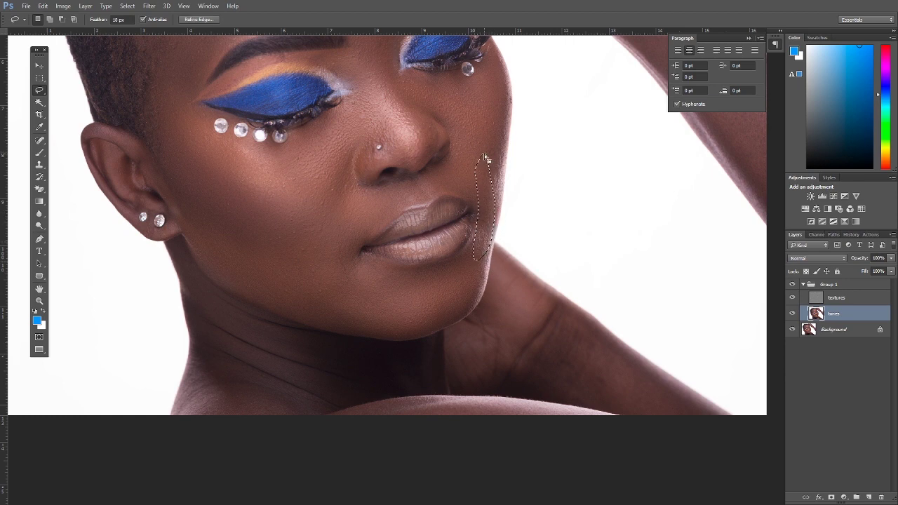
{"action": "key", "text": "ctrl+d"}
- Smooth the neck, the shoulder and the lower forearm, blurring a feathered Lasso selection around each area in turn
{"action": "left_click_drag", "start_coordinate": [291, 317], "coordinate": [316, 249]}
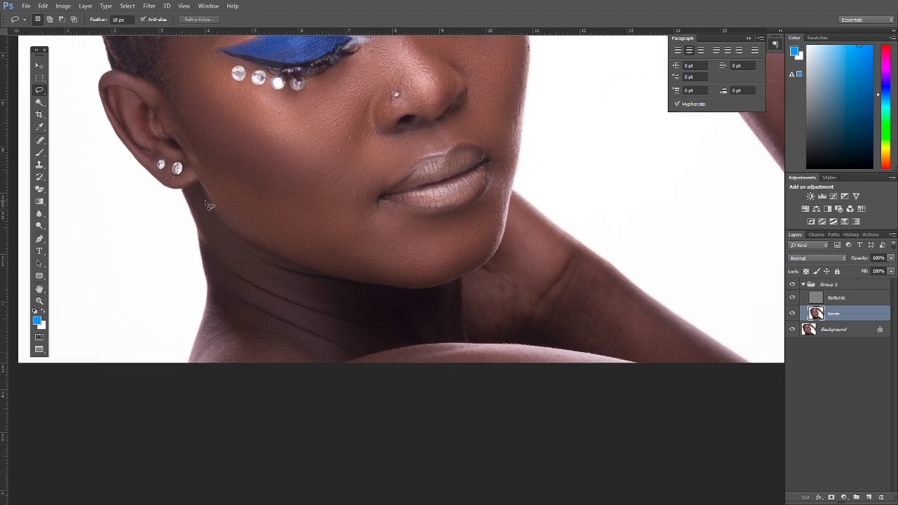
{"action": "mouse_move", "coordinate": [222, 226]}
{"action": "left_mouse_down"}
{"action": "mouse_move", "coordinate": [271, 266]}
{"action": "mouse_move", "coordinate": [351, 302]}
{"action": "mouse_move", "coordinate": [351, 314]}
{"action": "mouse_move", "coordinate": [308, 320]}
{"action": "mouse_move", "coordinate": [239, 300]}
{"action": "mouse_move", "coordinate": [216, 265]}
{"action": "mouse_move", "coordinate": [200, 199]}
{"action": "left_mouse_up"}
{"action": "mouse_move", "coordinate": [298, 289]}
{"action": "left_mouse_down"}
{"action": "mouse_move", "coordinate": [311, 331]}
{"action": "mouse_move", "coordinate": [405, 340]}
{"action": "mouse_move", "coordinate": [433, 304]}
{"action": "mouse_move", "coordinate": [320, 284]}
{"action": "left_mouse_up"}
{"action": "left_click", "coordinate": [348, 282]}
{"action": "mouse_move", "coordinate": [226, 303]}
{"action": "left_mouse_down"}
{"action": "mouse_move", "coordinate": [195, 382]}
{"action": "mouse_move", "coordinate": [276, 400]}
{"action": "mouse_move", "coordinate": [336, 358]}
{"action": "mouse_move", "coordinate": [262, 297]}
{"action": "left_mouse_up"}
{"action": "left_click", "coordinate": [440, 338]}
{"action": "mouse_move", "coordinate": [532, 350]}
{"action": "left_mouse_down"}
{"action": "mouse_move", "coordinate": [418, 350]}
{"action": "mouse_move", "coordinate": [382, 386]}
{"action": "mouse_move", "coordinate": [546, 391]}
{"action": "mouse_move", "coordinate": [592, 375]}
{"action": "left_mouse_up"}
{"action": "left_click", "coordinate": [601, 332]}
{"action": "mouse_move", "coordinate": [576, 254]}
{"action": "left_mouse_down"}
{"action": "mouse_move", "coordinate": [533, 327]}
{"action": "mouse_move", "coordinate": [544, 335]}
{"action": "mouse_move", "coordinate": [734, 375]}
{"action": "mouse_move", "coordinate": [593, 273]}
{"action": "left_mouse_up"}
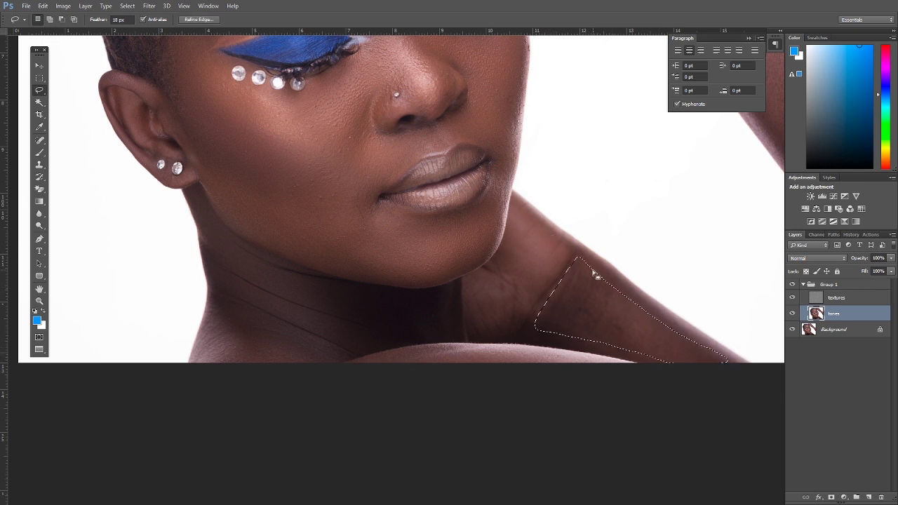
{"action": "key", "text": "ctrl+d"}
- Smooth the blue eyeshadow on both eyelids, blurring a feathered Lasso selection drawn inside each lid
{"action": "scroll", "coordinate": [411, 274], "scroll_direction": "up", "scroll_amount": 5}
{"action": "left_click_drag", "start_coordinate": [363, 172], "coordinate": [412, 274]}
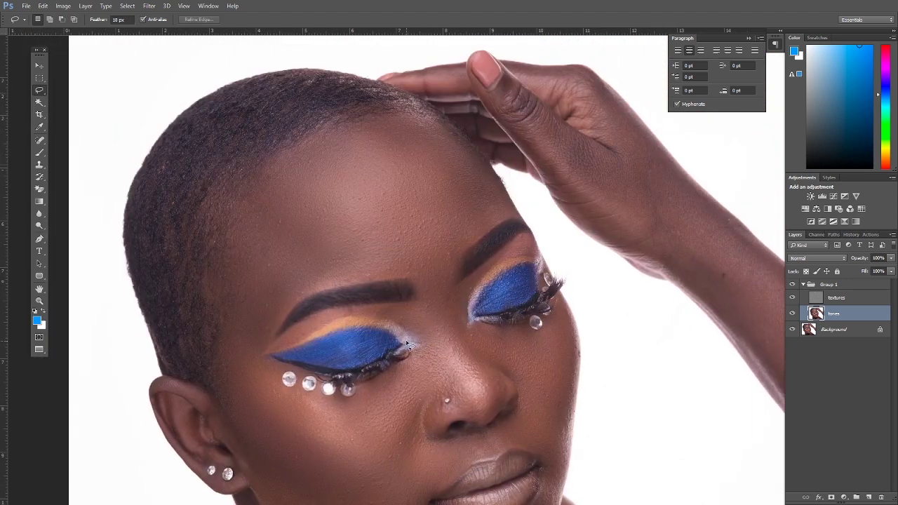
{"action": "key", "text": "z"}
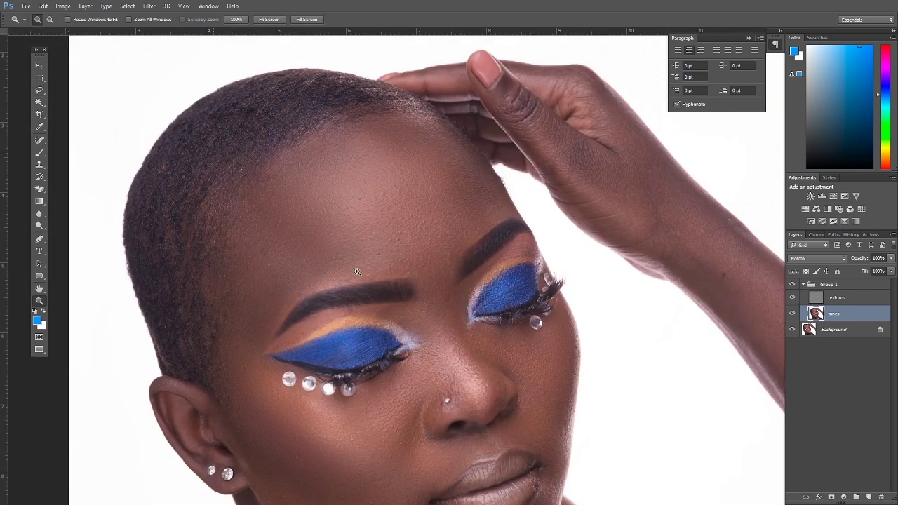
{"action": "left_click", "coordinate": [359, 269]}
{"action": "left_click", "coordinate": [357, 257], "text": "alt"}
{"action": "left_click", "coordinate": [530, 302]}
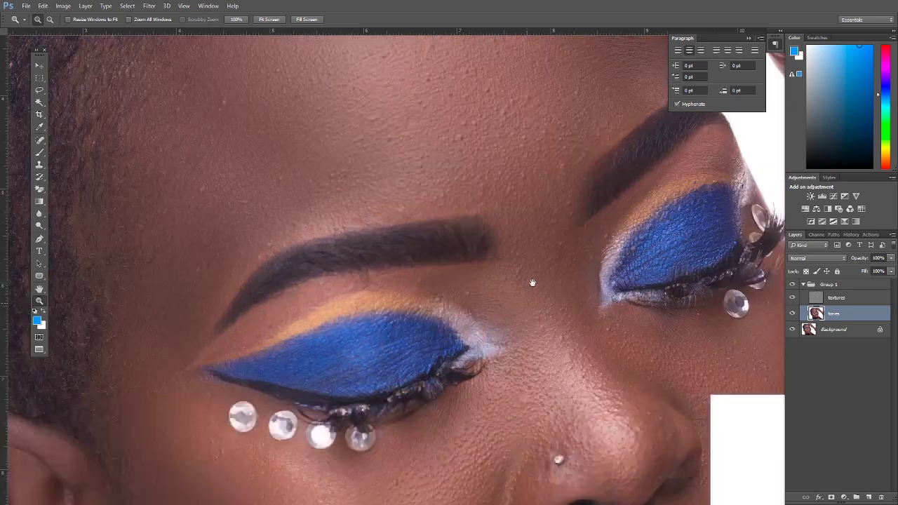
{"action": "left_click_drag", "start_coordinate": [436, 296], "coordinate": [477, 232]}
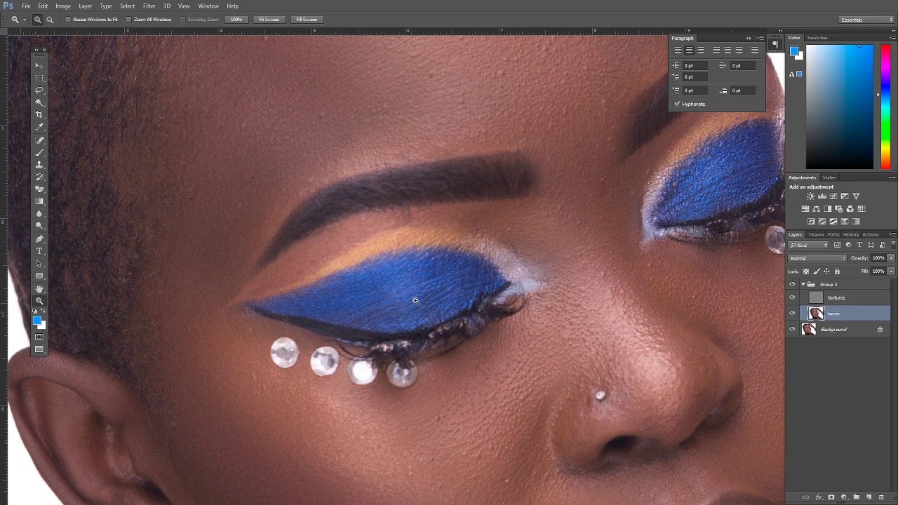
{"action": "left_click", "coordinate": [40, 90]}
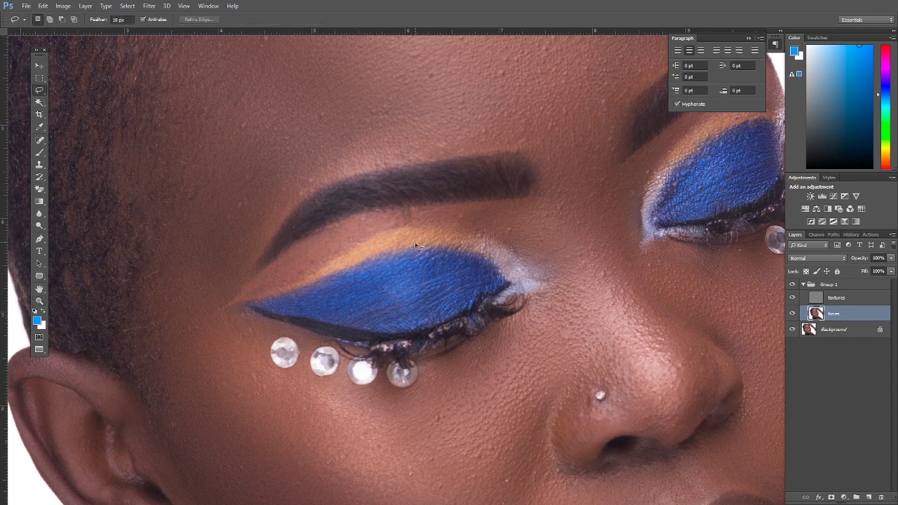
{"action": "mouse_move", "coordinate": [494, 274]}
{"action": "left_mouse_down"}
{"action": "mouse_move", "coordinate": [449, 258]}
{"action": "mouse_move", "coordinate": [373, 261]}
{"action": "mouse_move", "coordinate": [275, 309]}
{"action": "mouse_move", "coordinate": [375, 330]}
{"action": "mouse_move", "coordinate": [441, 314]}
{"action": "mouse_move", "coordinate": [507, 284]}
{"action": "mouse_move", "coordinate": [498, 279]}
{"action": "left_mouse_up"}
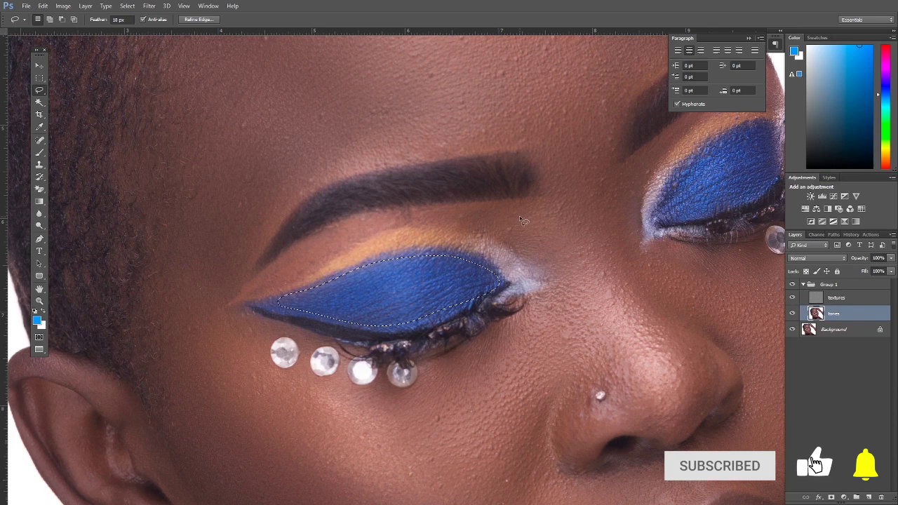
{"action": "key", "text": "ctrl+d"}
{"action": "mouse_move", "coordinate": [520, 216]}
{"action": "left_mouse_down"}
{"action": "mouse_move", "coordinate": [470, 267]}
{"action": "mouse_move", "coordinate": [429, 285]}
{"action": "mouse_move", "coordinate": [491, 210]}
{"action": "mouse_move", "coordinate": [534, 203]}
{"action": "mouse_move", "coordinate": [544, 258]}
{"action": "mouse_move", "coordinate": [491, 289]}
{"action": "mouse_move", "coordinate": [429, 298]}
{"action": "mouse_move", "coordinate": [440, 272]}
{"action": "left_mouse_up"}
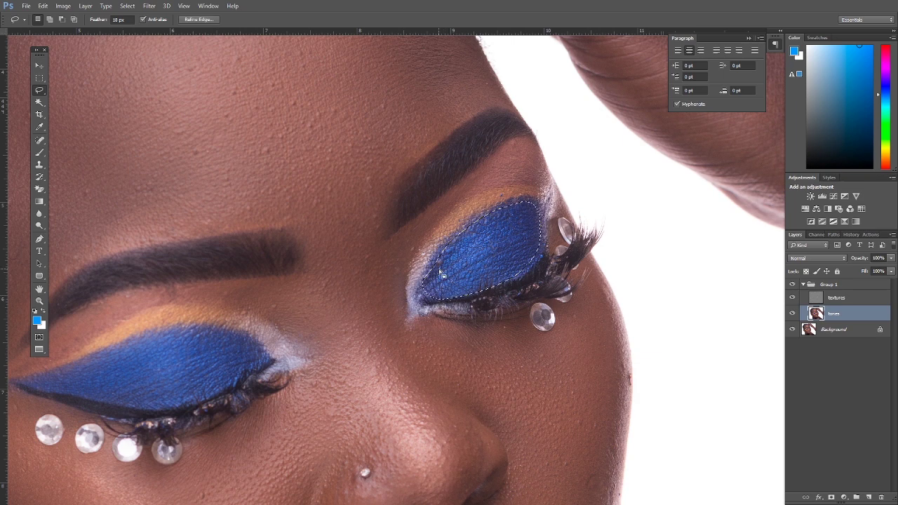
{"action": "key", "text": "ctrl+d"}
- Smooth the skin between the eyebrow and the orange eyeshadow of the near eye with a blurred feathered Lasso selection
{"action": "scroll", "coordinate": [331, 218], "scroll_direction": "down", "scroll_amount": 3}
{"action": "scroll", "coordinate": [281, 224], "scroll_direction": "left", "scroll_amount": 4}
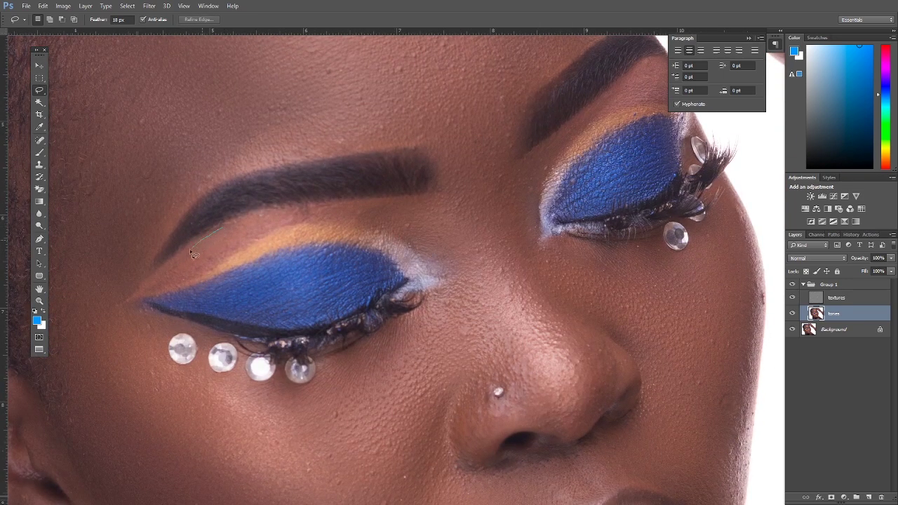
{"action": "mouse_move", "coordinate": [193, 255]}
{"action": "left_mouse_down"}
{"action": "mouse_move", "coordinate": [148, 288]}
{"action": "mouse_move", "coordinate": [212, 266]}
{"action": "mouse_move", "coordinate": [266, 231]}
{"action": "mouse_move", "coordinate": [337, 225]}
{"action": "mouse_move", "coordinate": [400, 244]}
{"action": "mouse_move", "coordinate": [437, 232]}
{"action": "mouse_move", "coordinate": [359, 210]}
{"action": "mouse_move", "coordinate": [306, 208]}
{"action": "mouse_move", "coordinate": [242, 223]}
{"action": "left_mouse_up"}
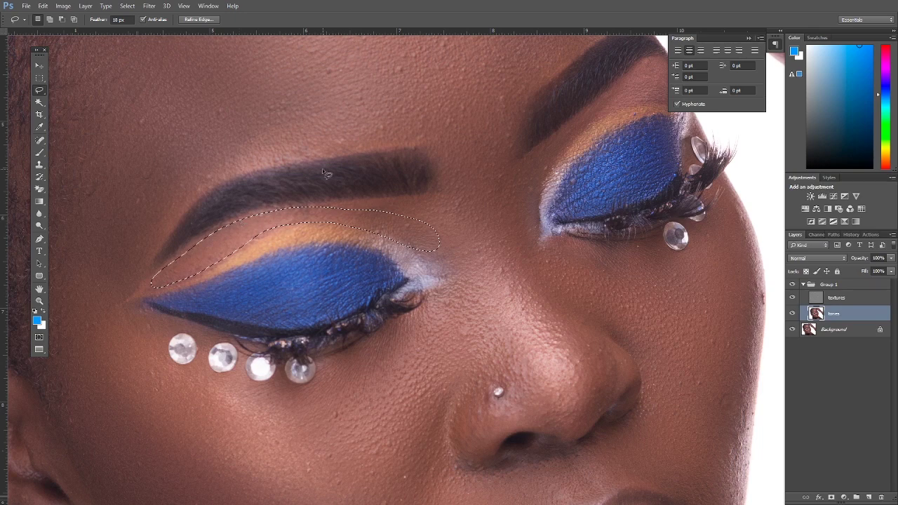
{"action": "key", "text": "ctrl+d"}
- Outline the skin below the far eyebrow's outer end, soften it with a Gaussian Blur and deselect
{"action": "scroll", "coordinate": [417, 234], "scroll_direction": "right", "scroll_amount": 5}
{"action": "scroll", "coordinate": [417, 235], "scroll_direction": "up", "scroll_amount": 3}
{"action": "mouse_move", "coordinate": [430, 209]}
{"action": "left_mouse_down"}
{"action": "mouse_move", "coordinate": [474, 176]}
{"action": "mouse_move", "coordinate": [463, 208]}
{"action": "mouse_move", "coordinate": [430, 211]}
{"action": "left_mouse_up"}
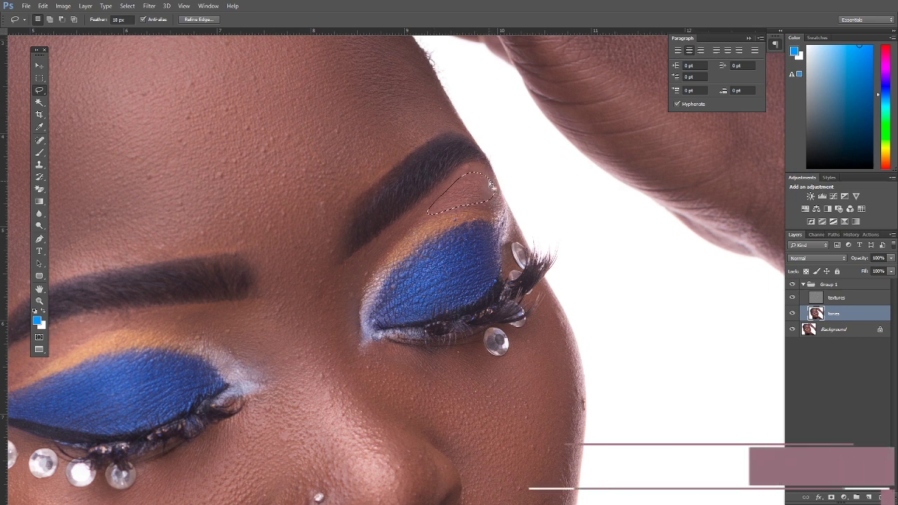
{"action": "left_click", "coordinate": [150, 7]}
{"action": "mouse_move", "coordinate": [166, 112]}
{"action": "left_click", "coordinate": [298, 145]}
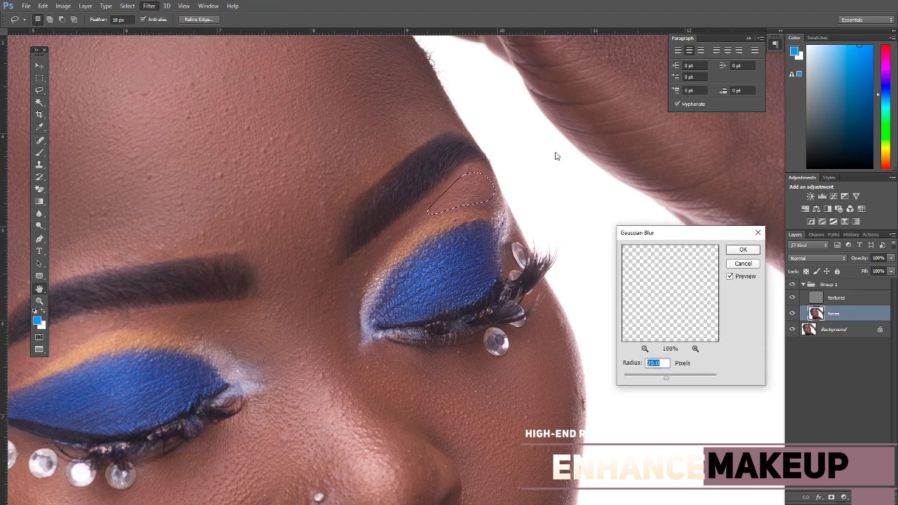
{"action": "left_click_drag", "start_coordinate": [666, 378], "coordinate": [663, 380]}
{"action": "left_click", "coordinate": [745, 254]}
{"action": "key", "text": "ctrl+d"}
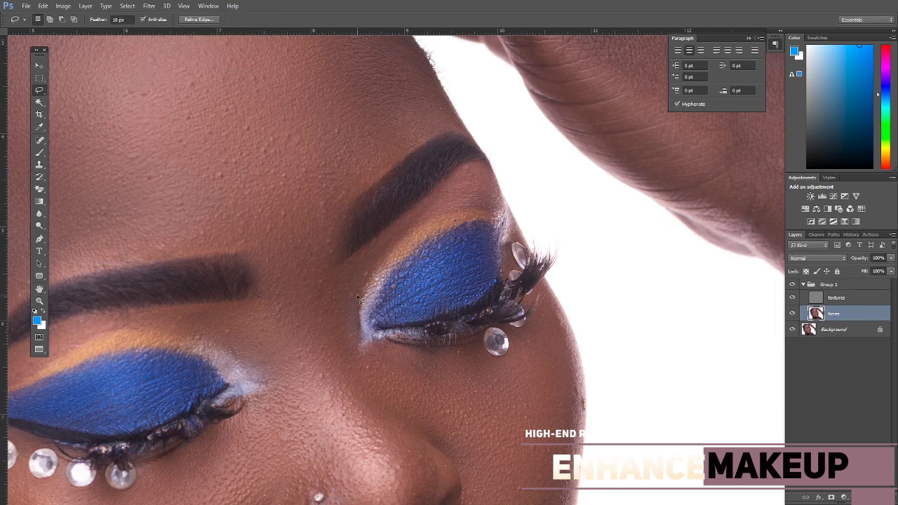
- Smooth the raised hand and forearm with a blurred feathered Lasso selection reaching from the knuckles to the image edge
{"action": "left_click_drag", "start_coordinate": [298, 296], "coordinate": [313, 280]}
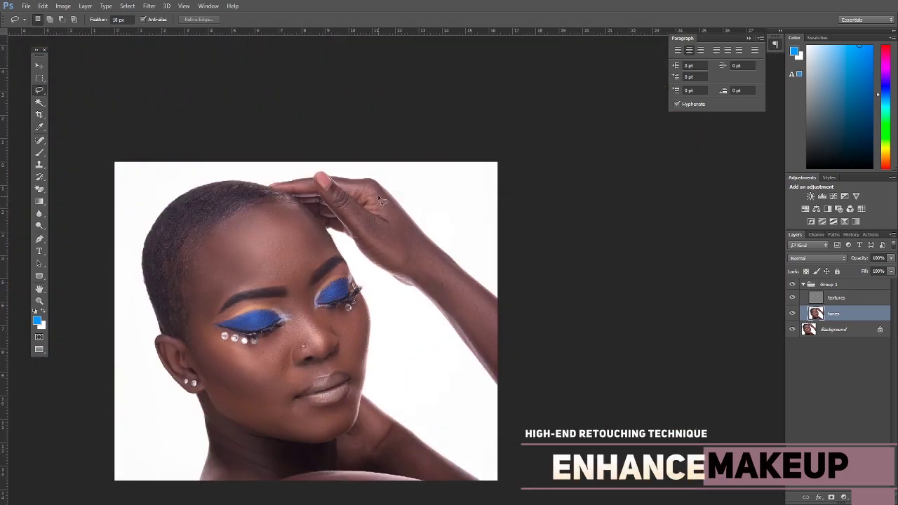
{"action": "mouse_move", "coordinate": [373, 207]}
{"action": "left_mouse_down"}
{"action": "mouse_move", "coordinate": [396, 223]}
{"action": "mouse_move", "coordinate": [346, 203]}
{"action": "mouse_move", "coordinate": [355, 230]}
{"action": "mouse_move", "coordinate": [418, 276]}
{"action": "mouse_move", "coordinate": [508, 389]}
{"action": "mouse_move", "coordinate": [506, 332]}
{"action": "mouse_move", "coordinate": [484, 295]}
{"action": "mouse_move", "coordinate": [385, 201]}
{"action": "left_mouse_up"}
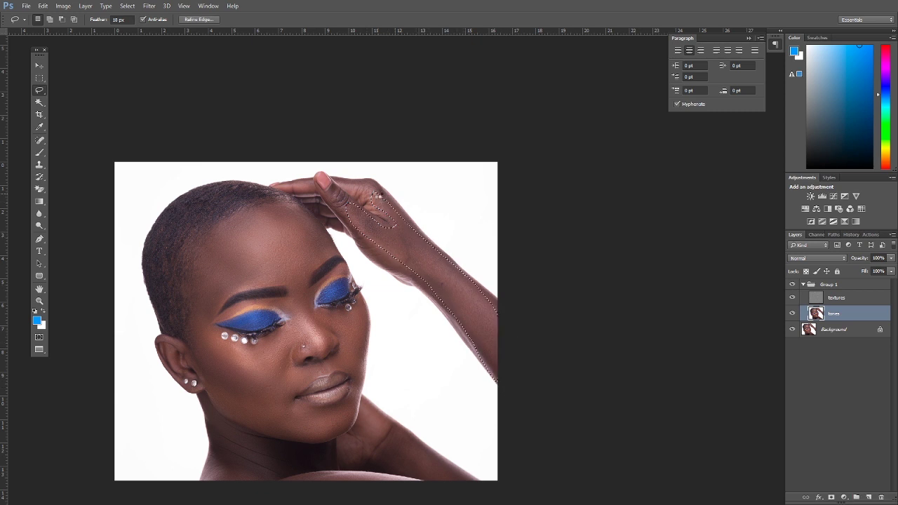
{"action": "key", "text": "ctrl+d"}
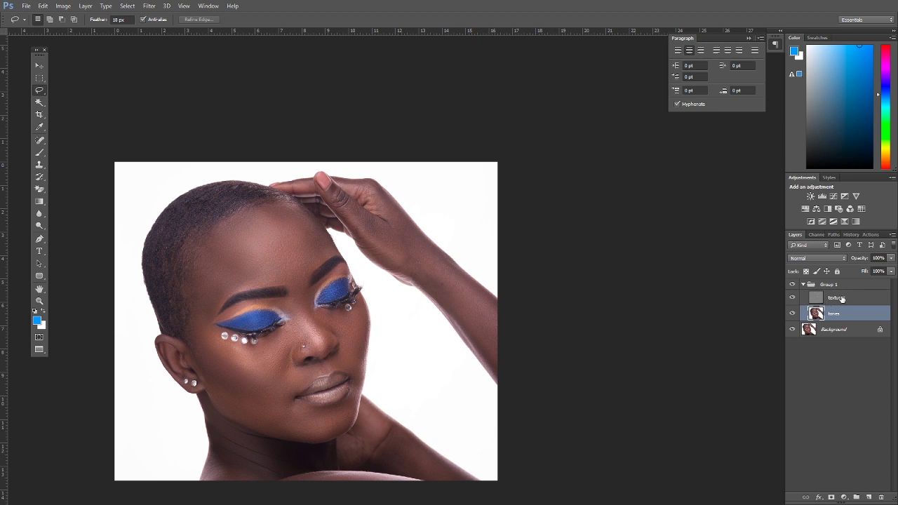
- Make the textures layer active and collapse and reopen Group 1
{"action": "left_click", "coordinate": [839, 299]}
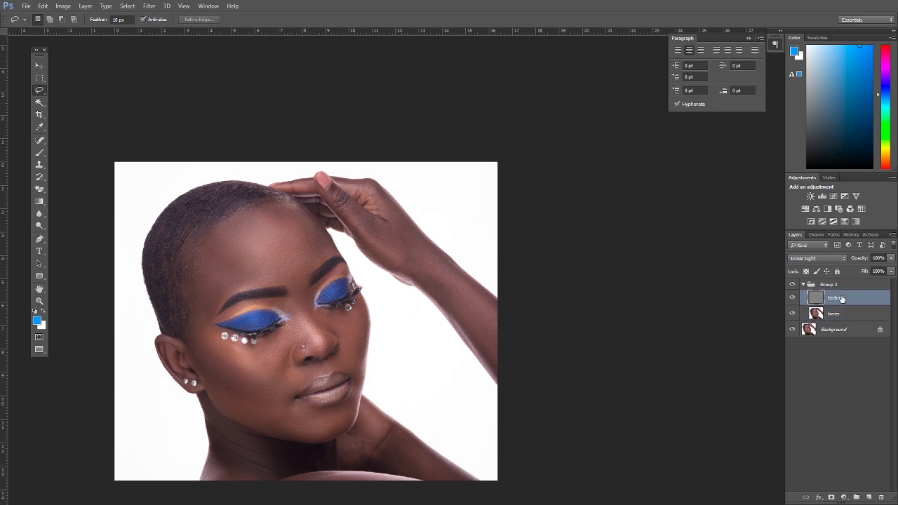
{"action": "left_click", "coordinate": [804, 285]}
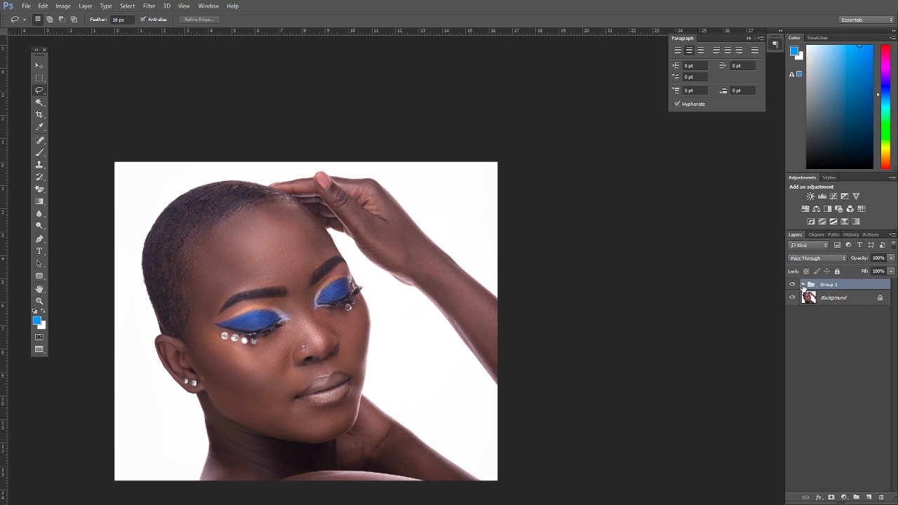
{"action": "left_click", "coordinate": [804, 285]}
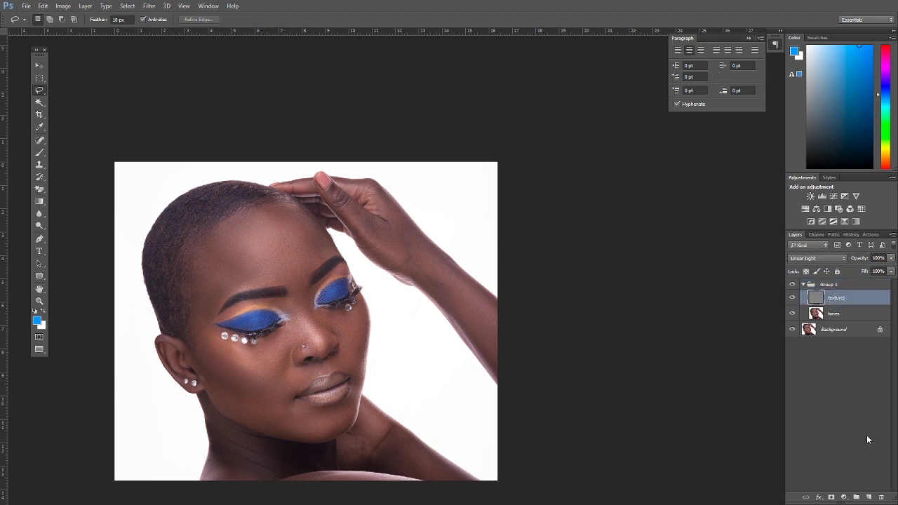
- Add a Black & White adjustment layer above the textures layer and set its Reds to -134
{"action": "left_click", "coordinate": [844, 498]}
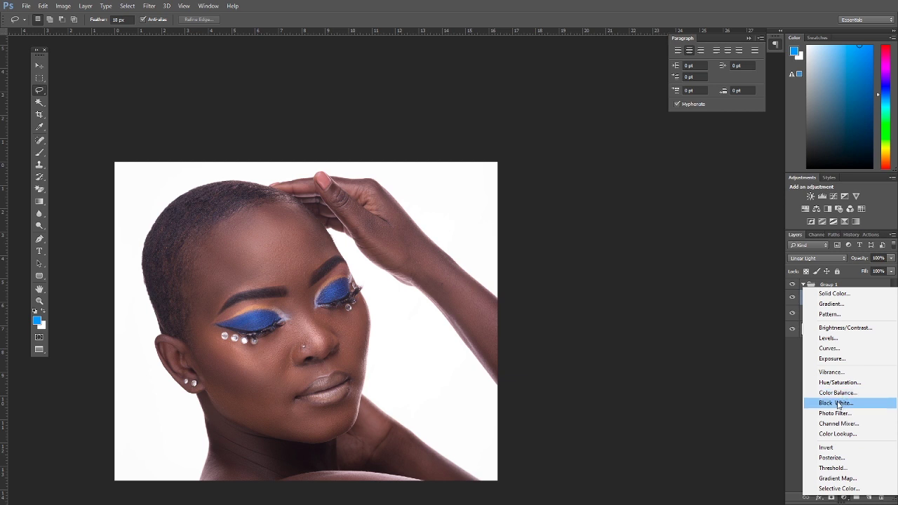
{"action": "left_click", "coordinate": [838, 405]}
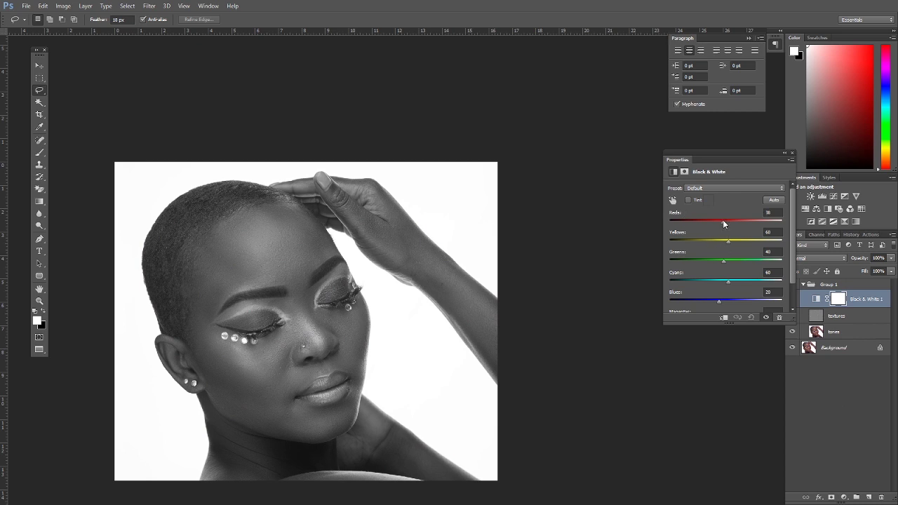
{"action": "left_click_drag", "start_coordinate": [711, 222], "coordinate": [689, 224]}
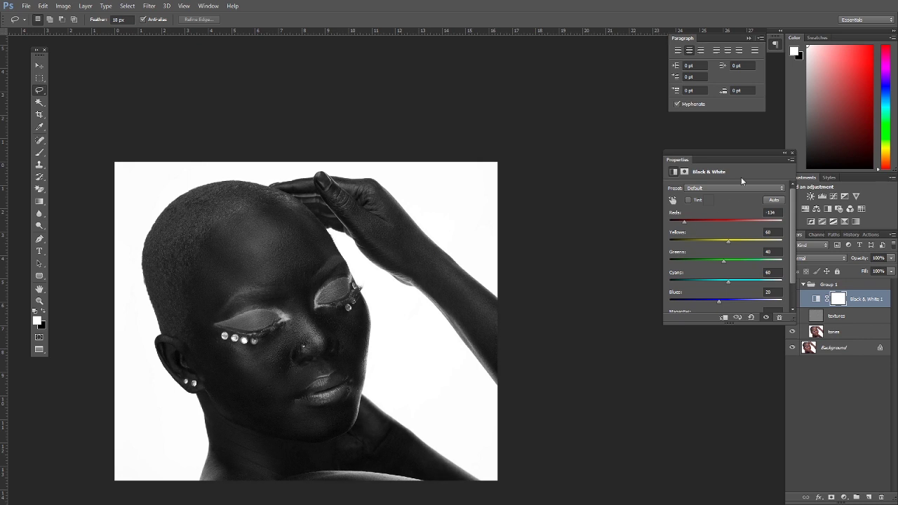
{"action": "left_click", "coordinate": [791, 153]}
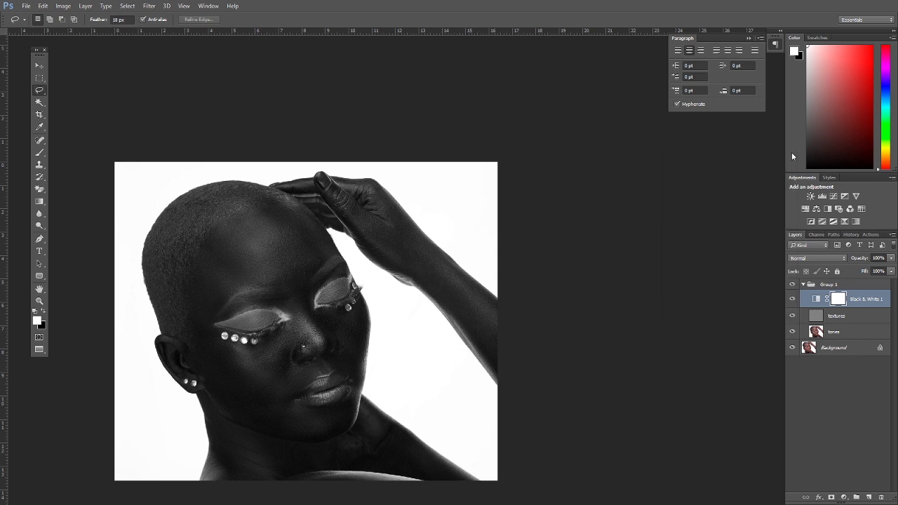
- Make the textures layer active and frame the forehead up close for retouching
{"action": "left_click", "coordinate": [838, 316]}
{"action": "key", "text": "z"}
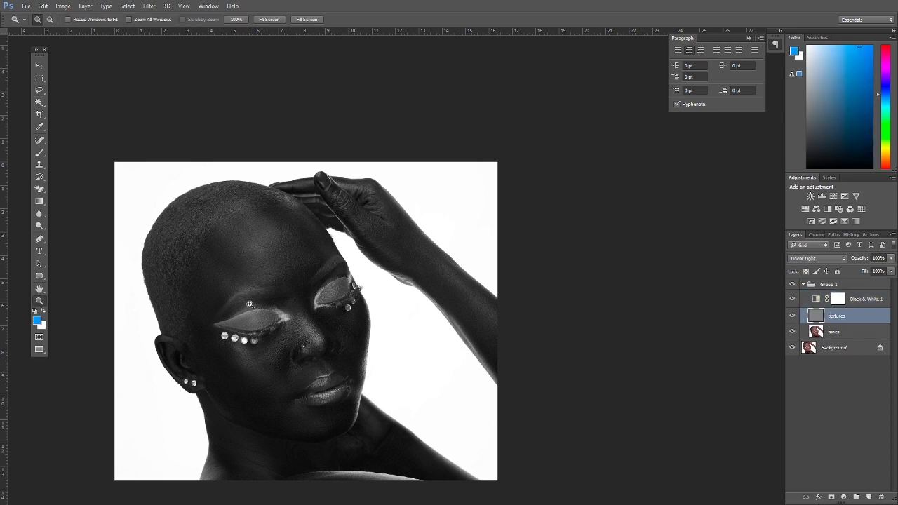
{"action": "left_click", "coordinate": [250, 303]}
{"action": "left_click", "coordinate": [250, 304]}
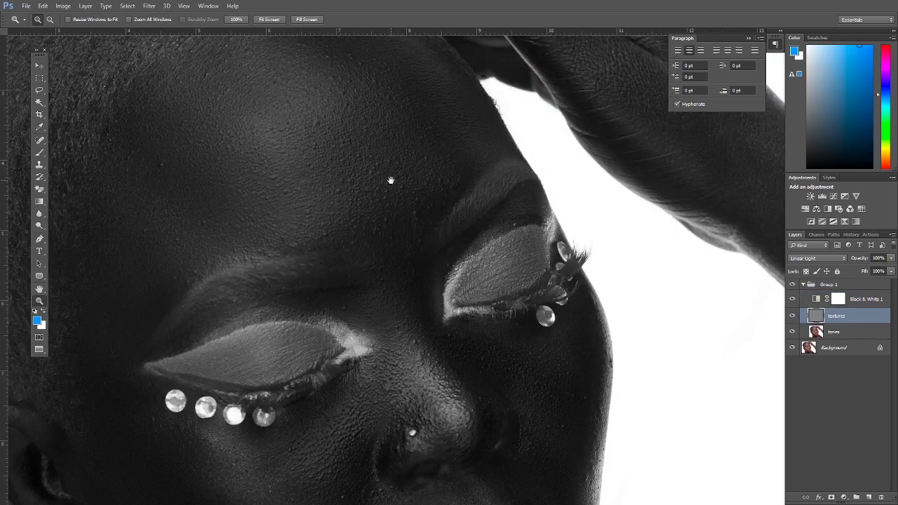
{"action": "left_click_drag", "start_coordinate": [385, 191], "coordinate": [387, 236]}
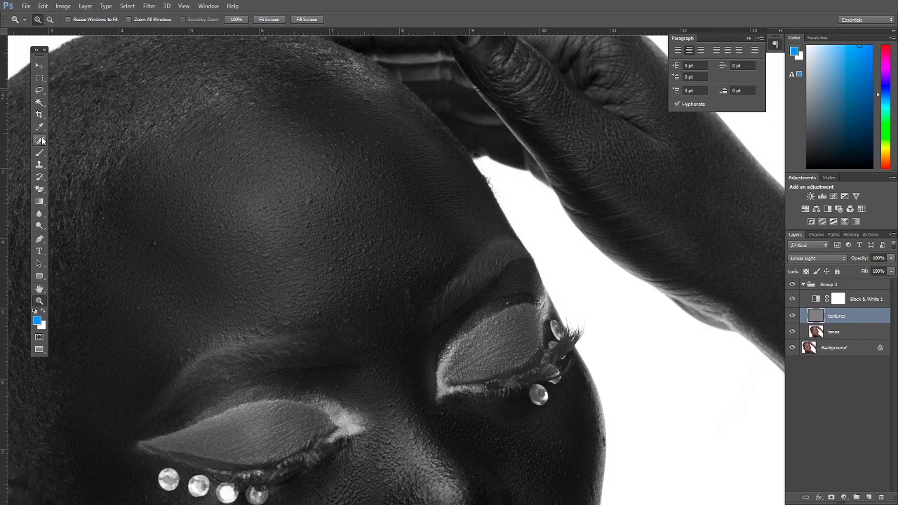
- Try to heal the forehead bumps on the textures layer using the Content-Aware Spot Healing Brush
{"action": "left_click", "coordinate": [40, 139]}
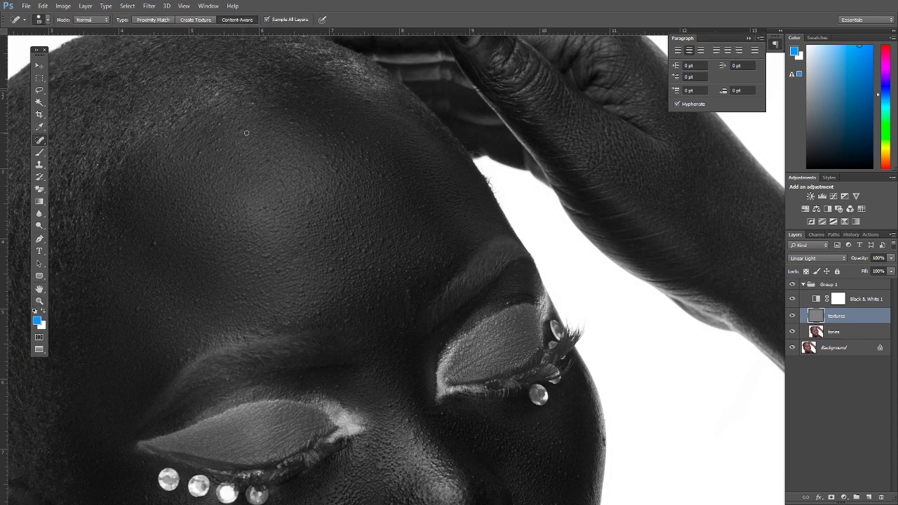
{"action": "right_click", "coordinate": [40, 140]}
{"action": "left_click", "coordinate": [67, 139]}
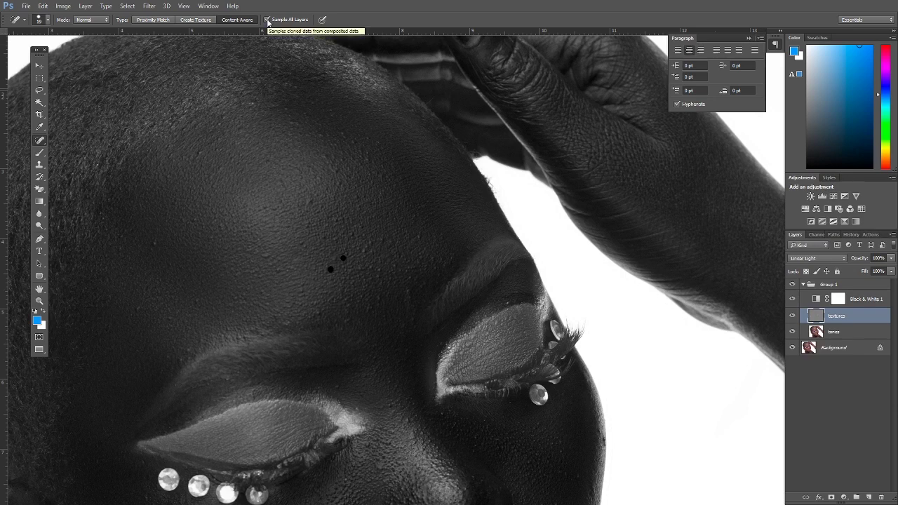
{"action": "key", "text": "alt+bracketright"}
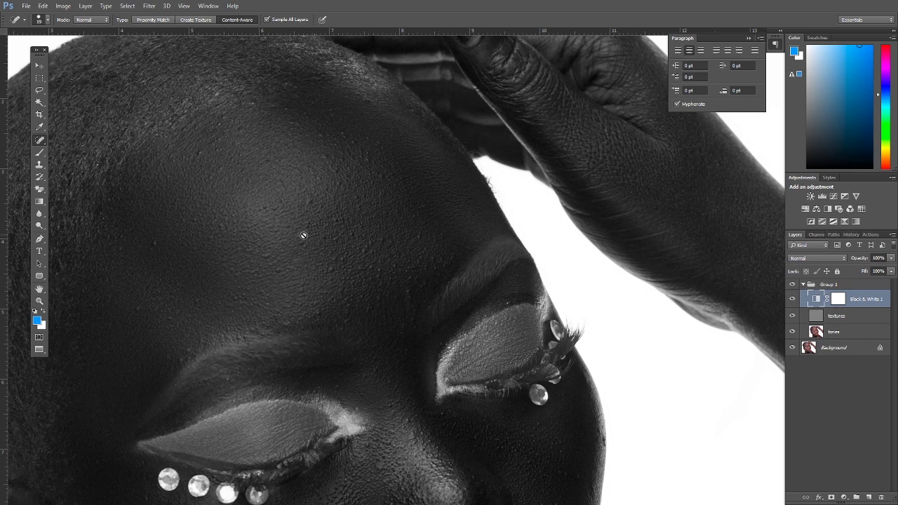
{"action": "left_click", "coordinate": [845, 317]}
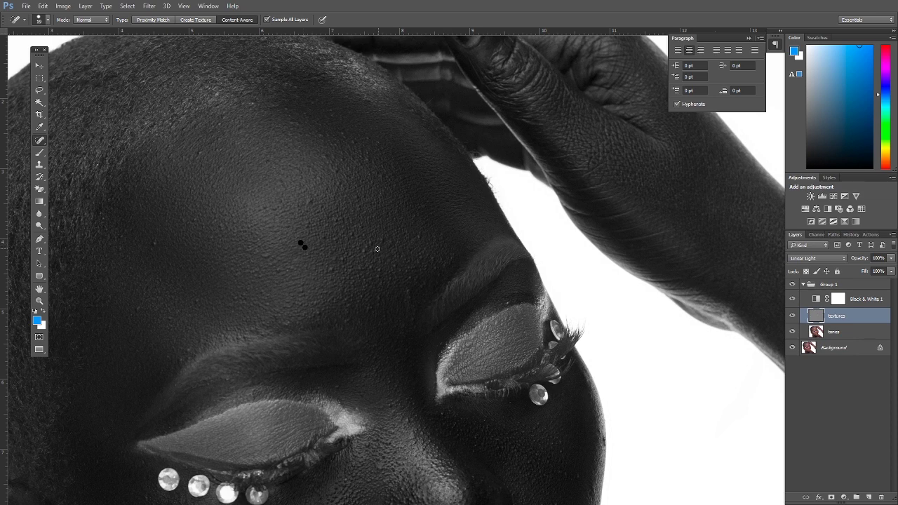
{"action": "key", "text": "alt+bracketright"}
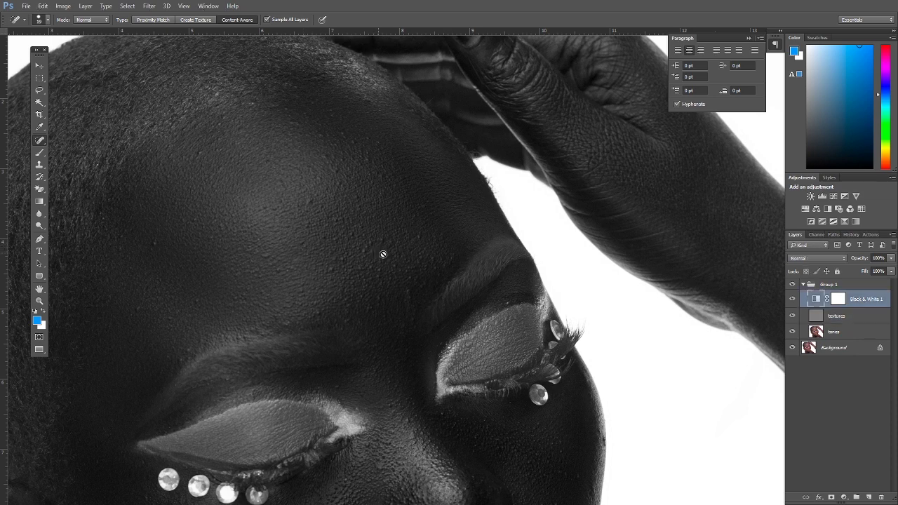
{"action": "left_click", "coordinate": [822, 321]}
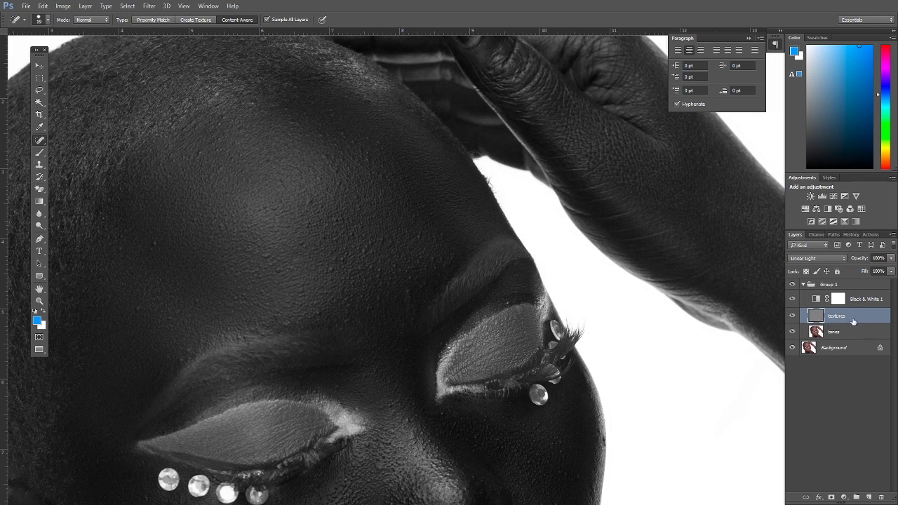
- Set up the Clone Stamp for the textures layer with a soft 34 px brush
{"action": "left_click", "coordinate": [40, 164]}
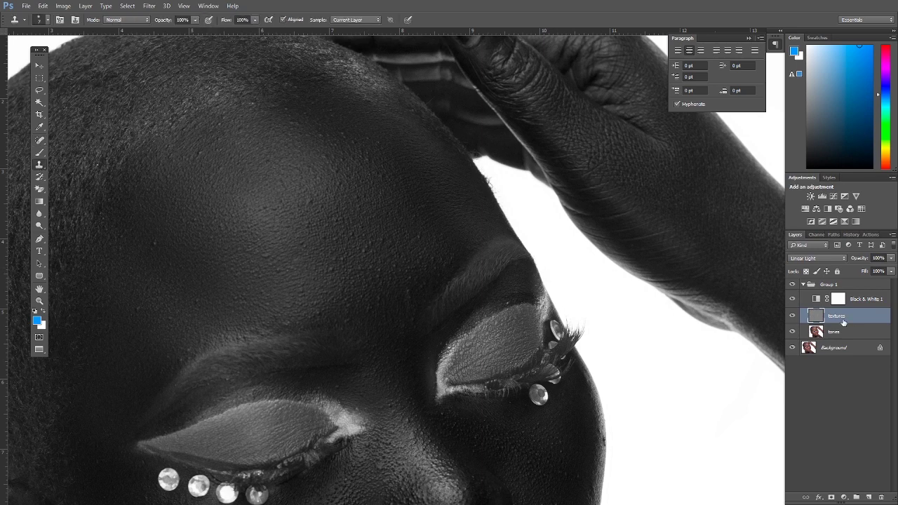
{"action": "right_click", "coordinate": [357, 271]}
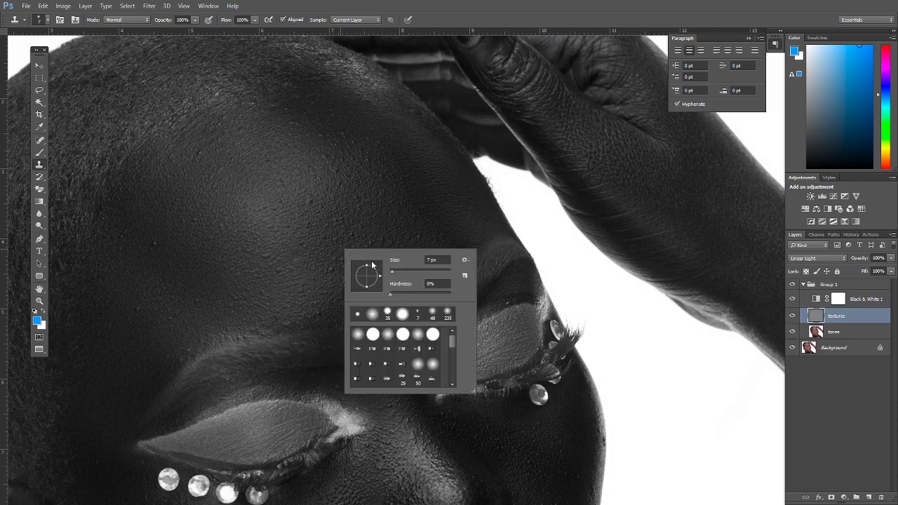
{"action": "key", "text": "Escape"}
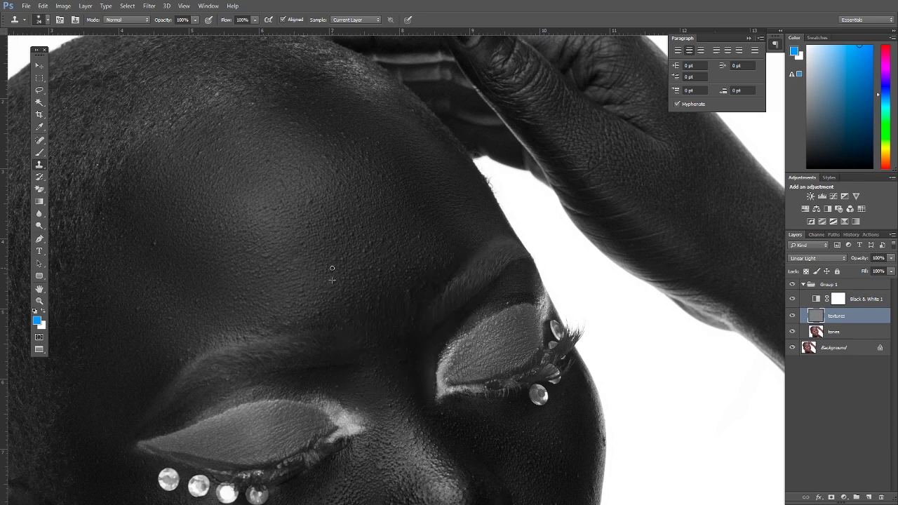
{"action": "key", "text": "alt"}
{"action": "right_click", "coordinate": [404, 245]}
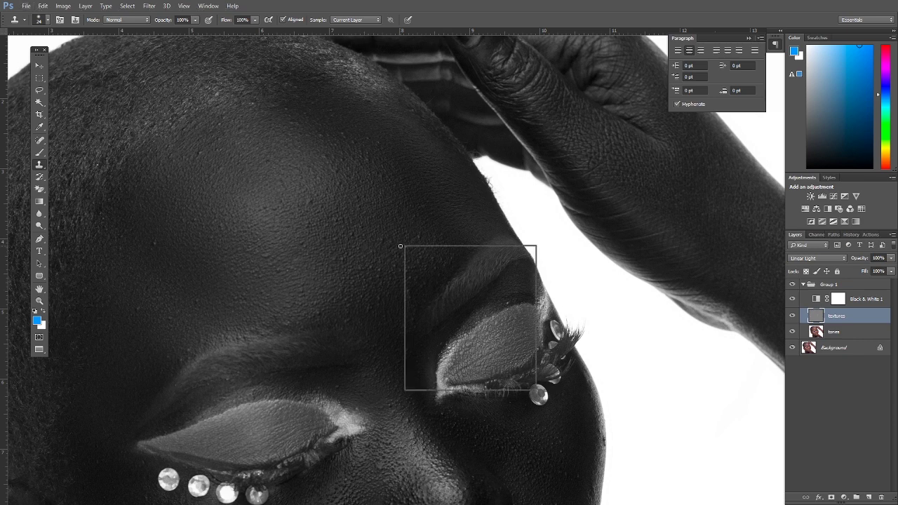
{"action": "left_click", "coordinate": [460, 272]}
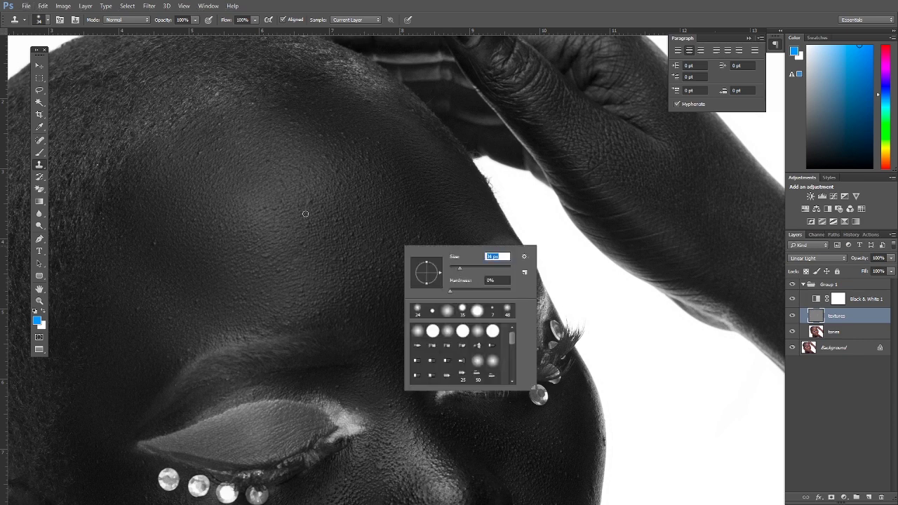
{"action": "key", "text": "Return"}
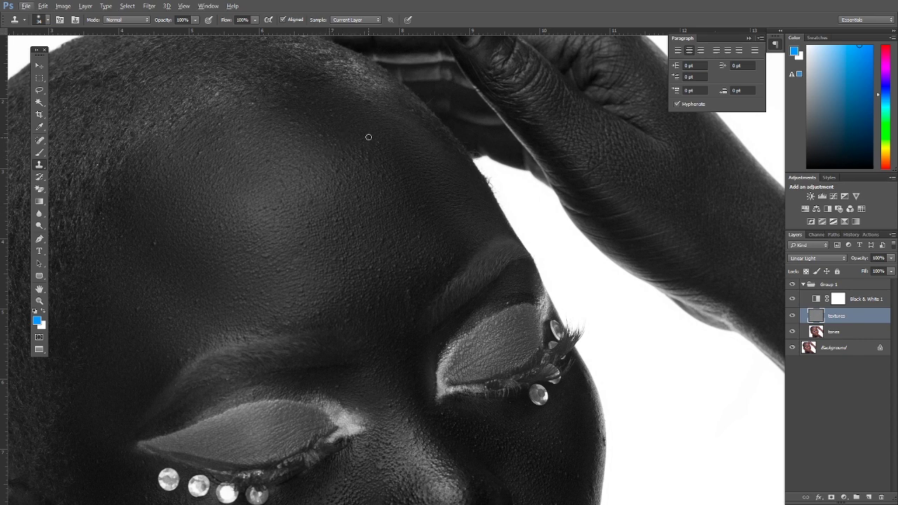
- Clone clean skin texture over the bumps and blemishes across the forehead on the textures layer
{"action": "key", "text": "alt"}
{"action": "key", "text": "alt"}
{"action": "left_click", "coordinate": [161, 252], "text": "alt"}
{"action": "mouse_move", "coordinate": [186, 297]}
{"action": "left_mouse_down"}
{"action": "mouse_move", "coordinate": [196, 301]}
{"action": "mouse_move", "coordinate": [187, 276]}
{"action": "left_mouse_up"}
{"action": "key", "text": "alt"}
{"action": "key", "text": "alt"}
{"action": "key", "text": "alt"}
- Clone clean texture over the bumps on the near cheek below the under-eye rhinestones
{"action": "left_click_drag", "start_coordinate": [395, 285], "coordinate": [380, 188]}
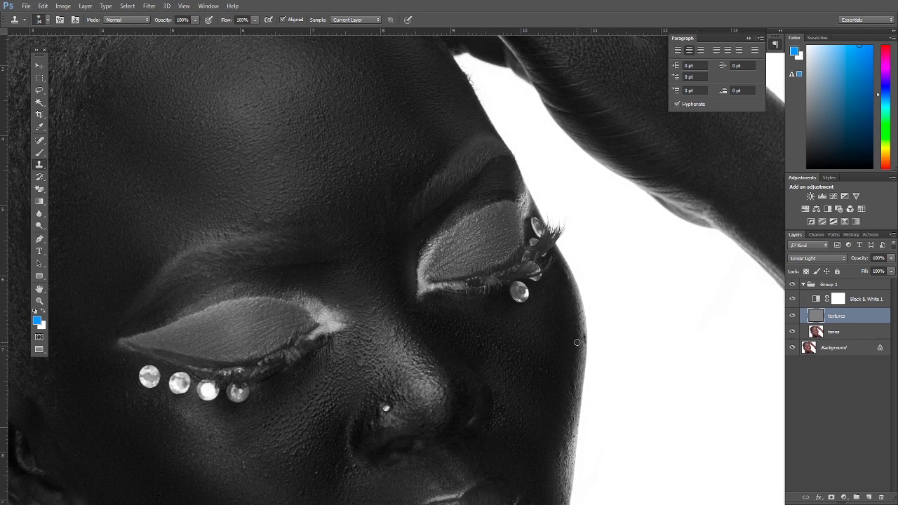
{"action": "key", "text": "alt"}
{"action": "left_click_drag", "start_coordinate": [332, 366], "coordinate": [389, 338]}
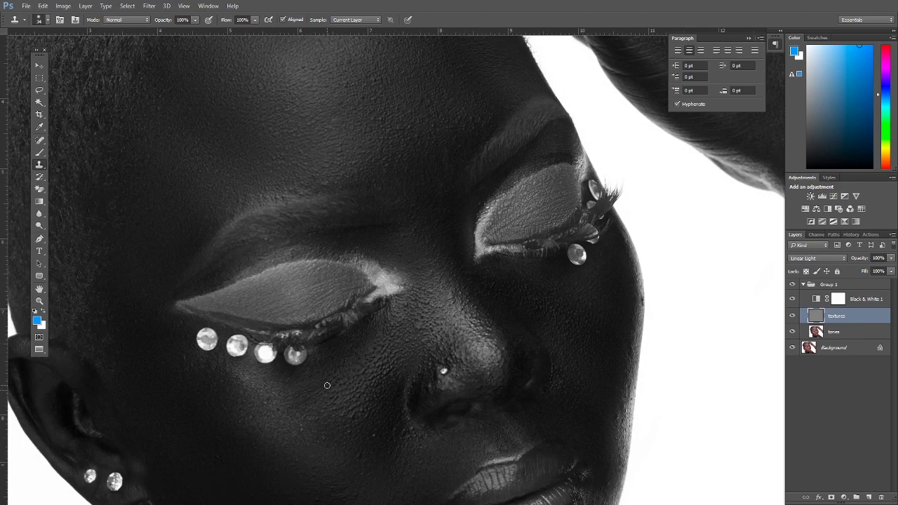
{"action": "scroll", "coordinate": [338, 404], "scroll_direction": "down", "scroll_amount": 2}
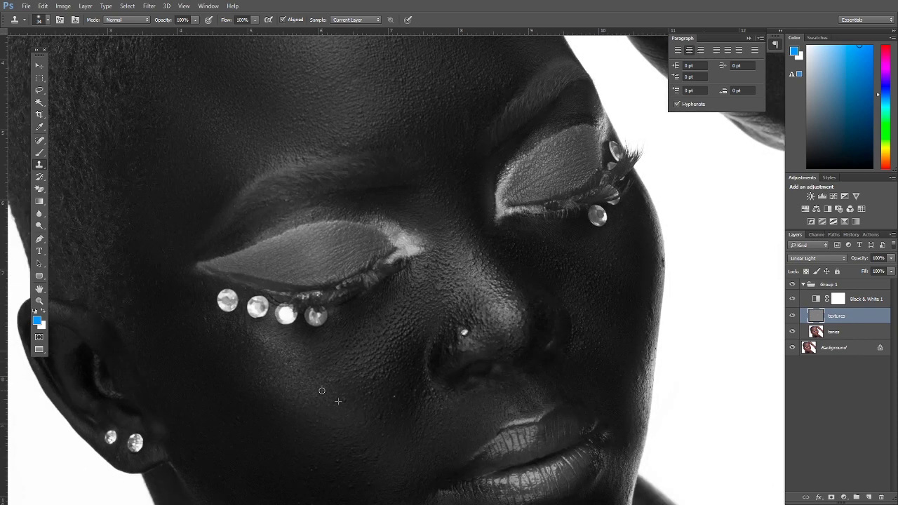
{"action": "left_click", "coordinate": [320, 371], "text": "alt"}
{"action": "key", "text": "alt"}
{"action": "key", "text": "alt"}
{"action": "key", "text": "alt"}
{"action": "key", "text": "alt"}
- Clone away the blemishes on the lower near cheek beside the mouth and along the chin
{"action": "scroll", "coordinate": [413, 393], "scroll_direction": "down", "scroll_amount": 2}
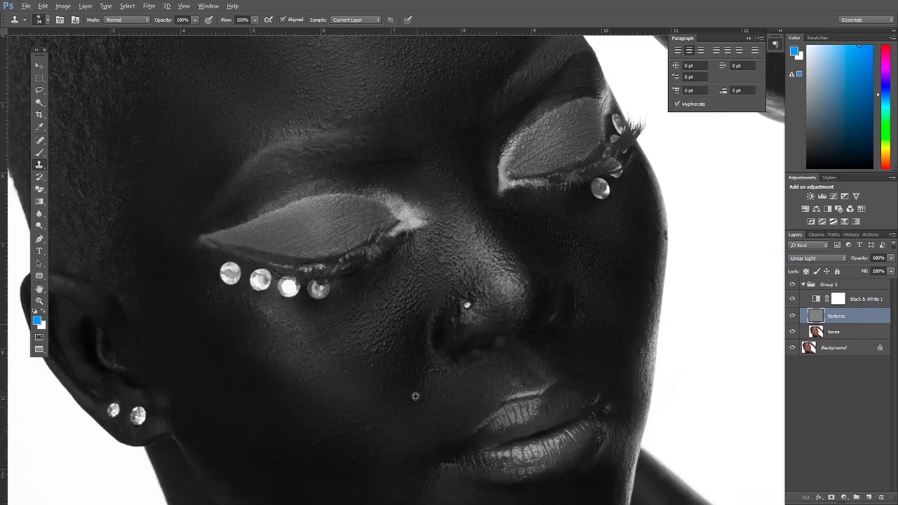
{"action": "key", "text": "alt"}
{"action": "key", "text": "alt"}
{"action": "left_click_drag", "start_coordinate": [393, 410], "coordinate": [431, 348]}
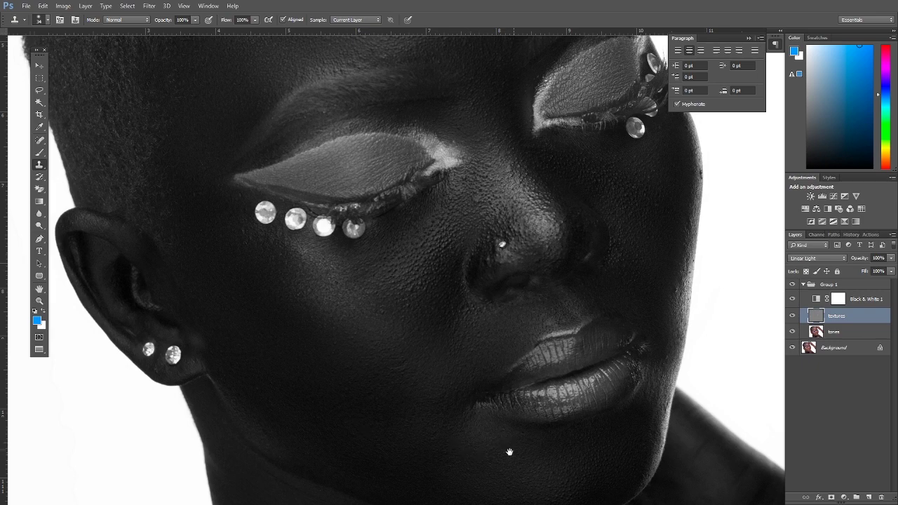
{"action": "left_click_drag", "start_coordinate": [509, 451], "coordinate": [478, 401]}
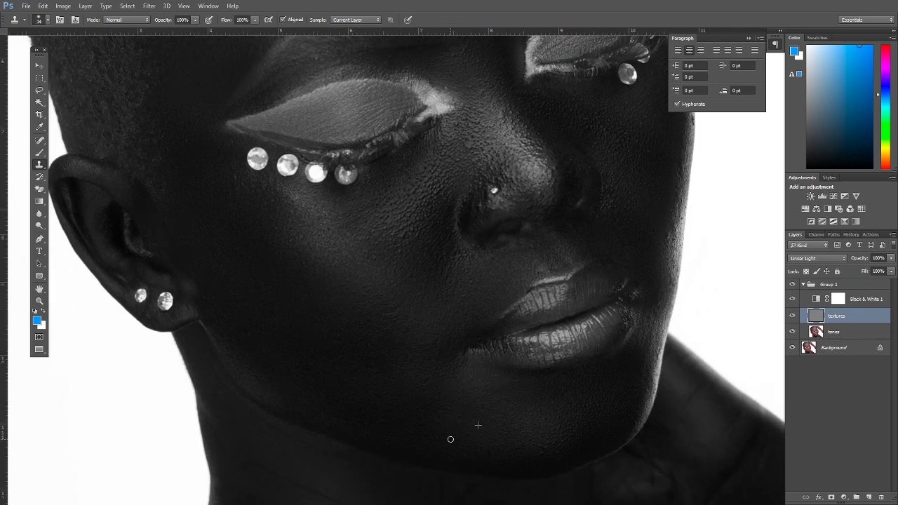
- Even out the texture beside the nose and around the temple above the near eyebrow with the Clone Stamp
{"action": "left_click_drag", "start_coordinate": [560, 156], "coordinate": [536, 346]}
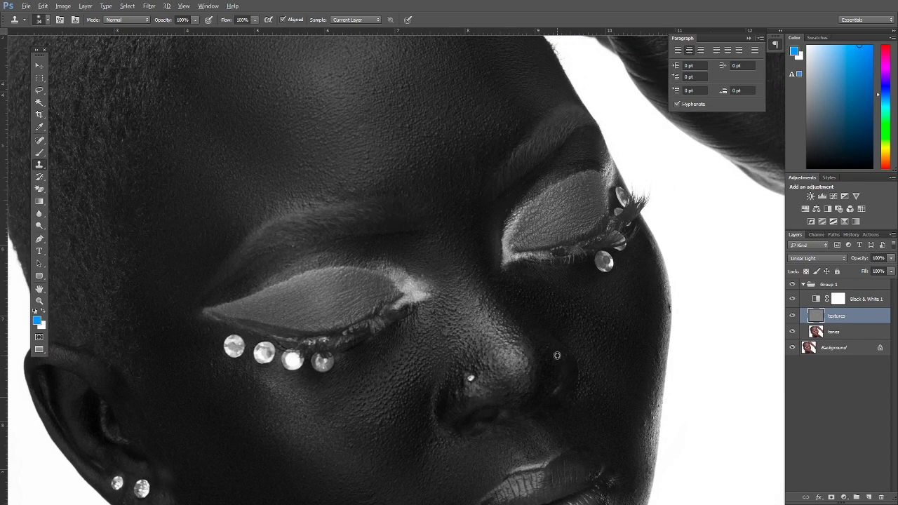
{"action": "left_click_drag", "start_coordinate": [606, 317], "coordinate": [541, 349]}
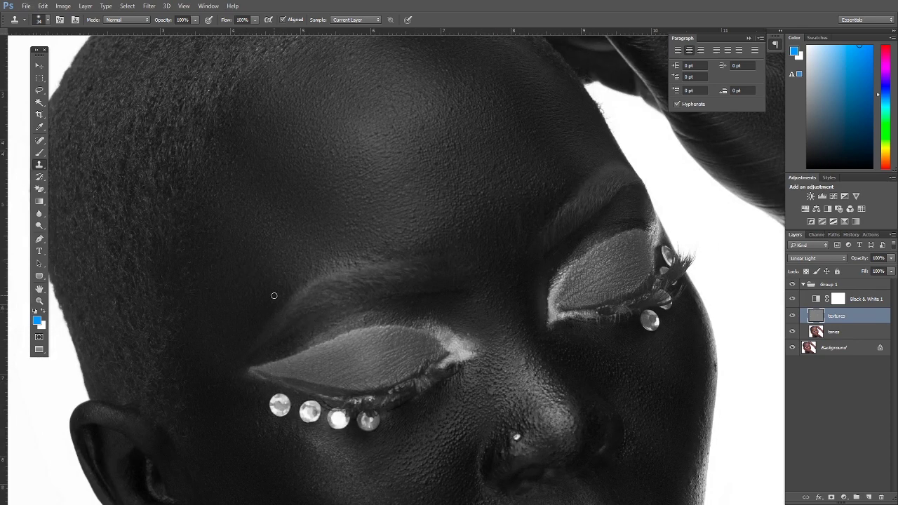
{"action": "key", "text": "alt"}
{"action": "key", "text": "alt"}
{"action": "key", "text": "alt"}
{"action": "key", "text": "alt"}
{"action": "key", "text": "alt"}
{"action": "key", "text": "alt"}
{"action": "scroll", "coordinate": [449, 303], "scroll_direction": "up", "scroll_amount": 3}
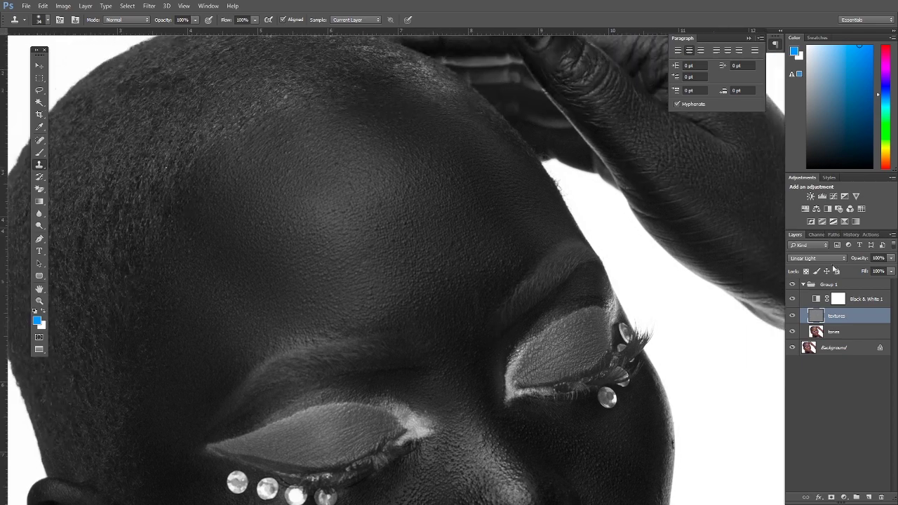
- Hide the Black & White adjustment layer and inspect the retouched face in colour
{"action": "left_click", "coordinate": [792, 302]}
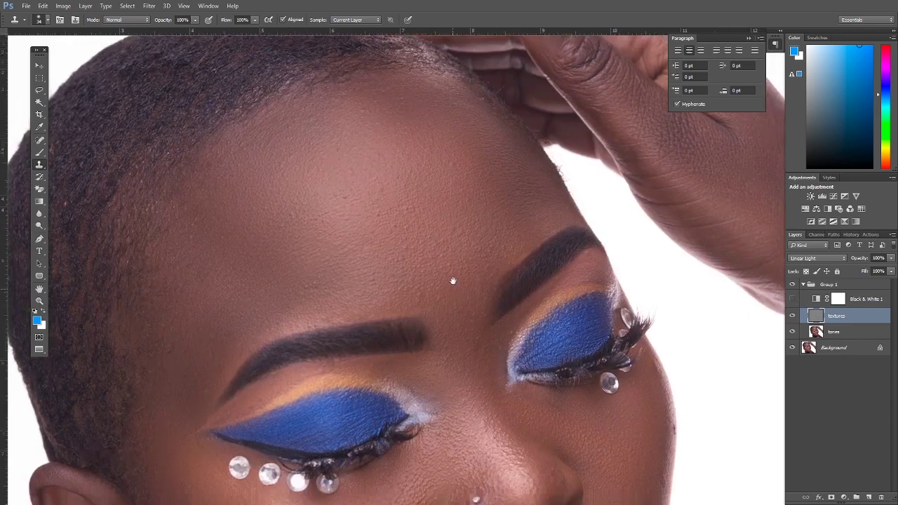
{"action": "scroll", "coordinate": [470, 239], "scroll_direction": "down", "scroll_amount": 5}
{"action": "scroll", "coordinate": [491, 201], "scroll_direction": "up", "scroll_amount": 5}
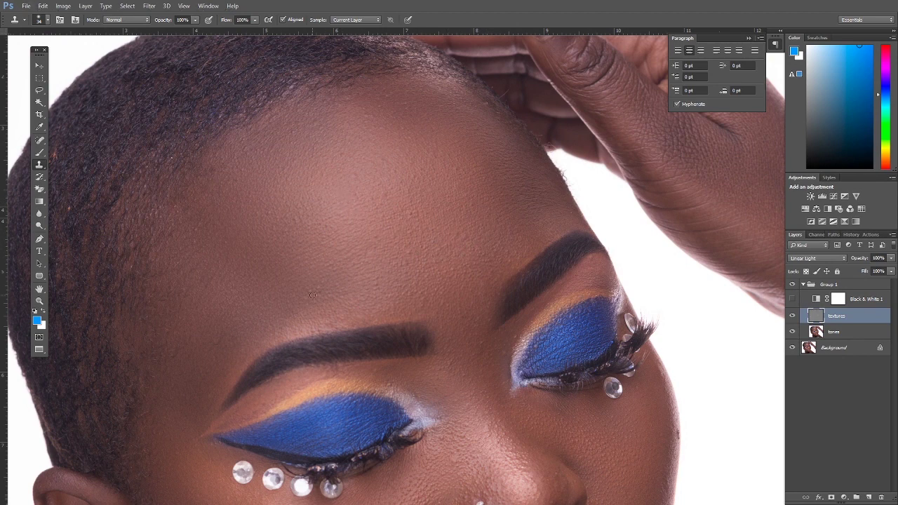
- Clone over the stray light specks in the short hair on the side of the head above the ear
{"action": "left_click_drag", "start_coordinate": [311, 295], "coordinate": [429, 234]}
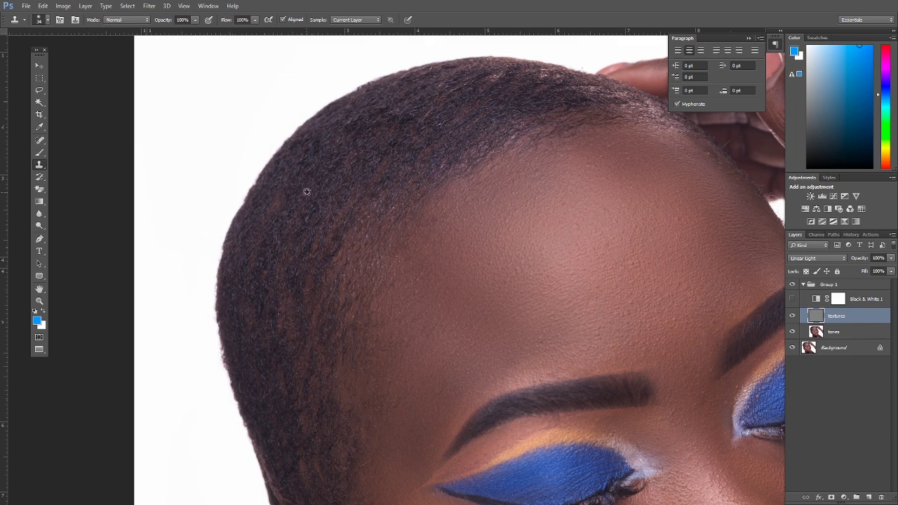
{"action": "scroll", "coordinate": [307, 190], "scroll_direction": "up", "scroll_amount": 2}
{"action": "left_click_drag", "start_coordinate": [319, 340], "coordinate": [409, 147]}
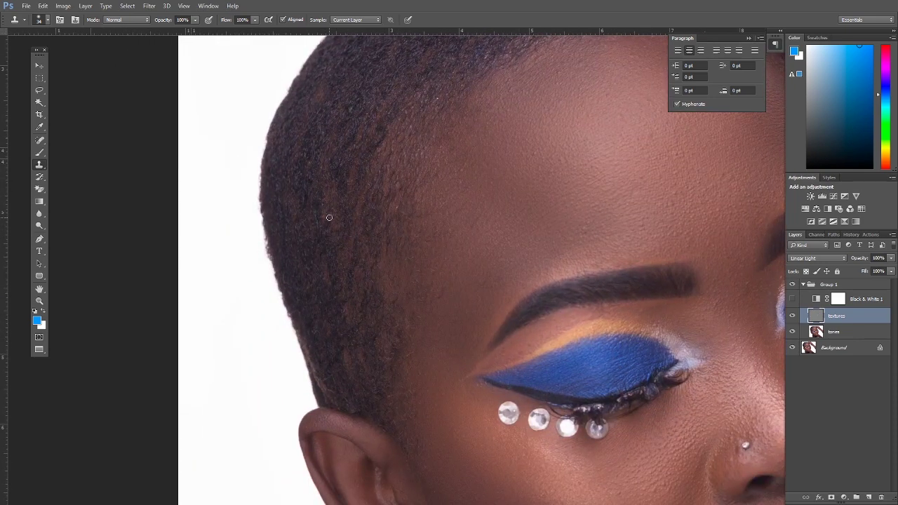
{"action": "key", "text": "alt"}
{"action": "key", "text": "alt"}
{"action": "key", "text": "alt"}
{"action": "key", "text": "alt"}
- Clone clean texture over the remaining blemishes on the skin between the nose and the upper lip
{"action": "scroll", "coordinate": [403, 110], "scroll_direction": "down", "scroll_amount": 5}
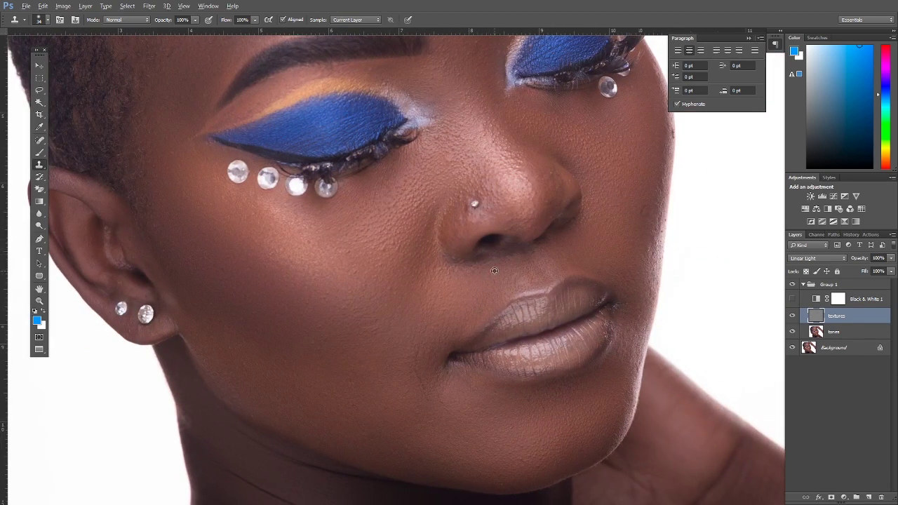
{"action": "key", "text": "alt"}
{"action": "key", "text": "alt"}
{"action": "key", "text": "alt"}
{"action": "key", "text": "alt"}
- Touch up the texture along the edge of the far cheek and around the far eyelid with the Clone Stamp
{"action": "left_click_drag", "start_coordinate": [666, 196], "coordinate": [583, 250]}
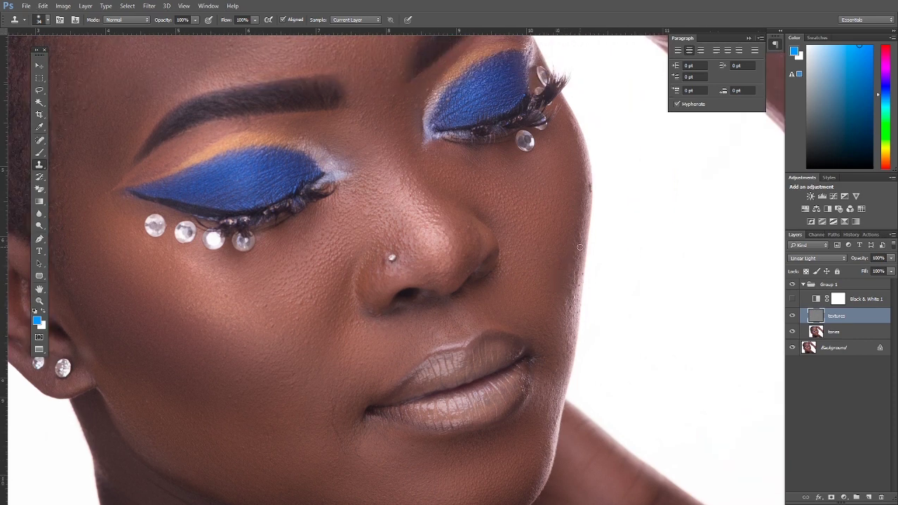
{"action": "left_click_drag", "start_coordinate": [568, 268], "coordinate": [571, 304]}
{"action": "scroll", "coordinate": [577, 234], "scroll_direction": "up", "scroll_amount": 2}
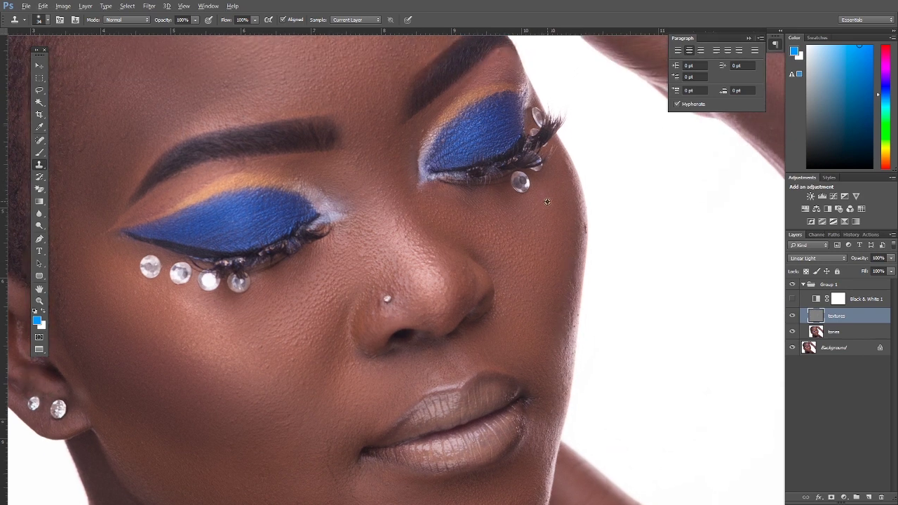
{"action": "scroll", "coordinate": [516, 205], "scroll_direction": "down", "scroll_amount": 2}
{"action": "scroll", "coordinate": [491, 217], "scroll_direction": "up", "scroll_amount": 6}
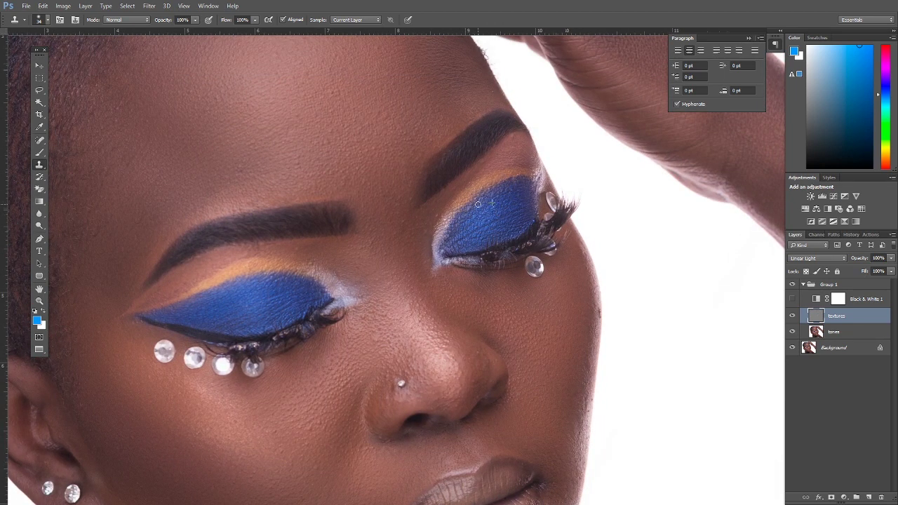
{"action": "left_click", "coordinate": [525, 197], "text": "alt"}
{"action": "scroll", "coordinate": [401, 235], "scroll_direction": "left", "scroll_amount": 5}
{"action": "scroll", "coordinate": [401, 236], "scroll_direction": "down", "scroll_amount": 2}
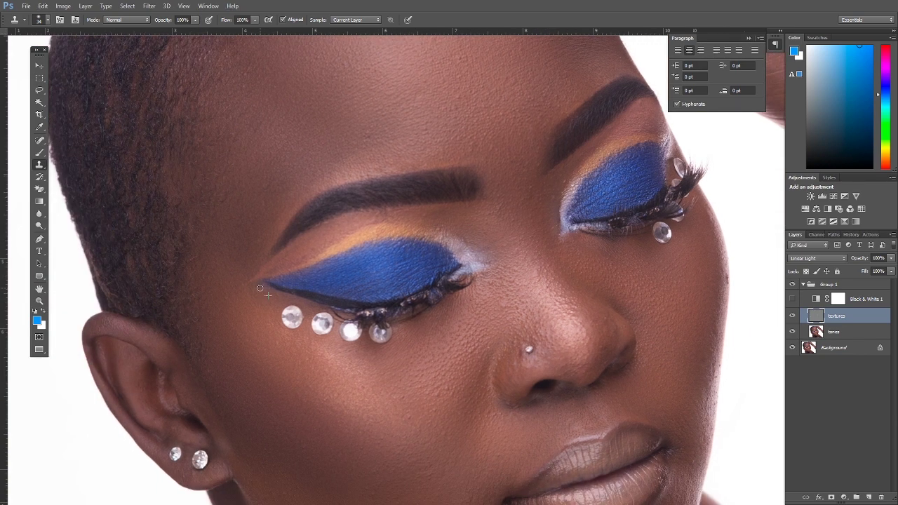
- Clone clean texture over the remaining spots in front of the ear and beside the near corner of the mouth
{"action": "scroll", "coordinate": [229, 295], "scroll_direction": "down", "scroll_amount": 5}
{"action": "scroll", "coordinate": [230, 294], "scroll_direction": "left", "scroll_amount": 3}
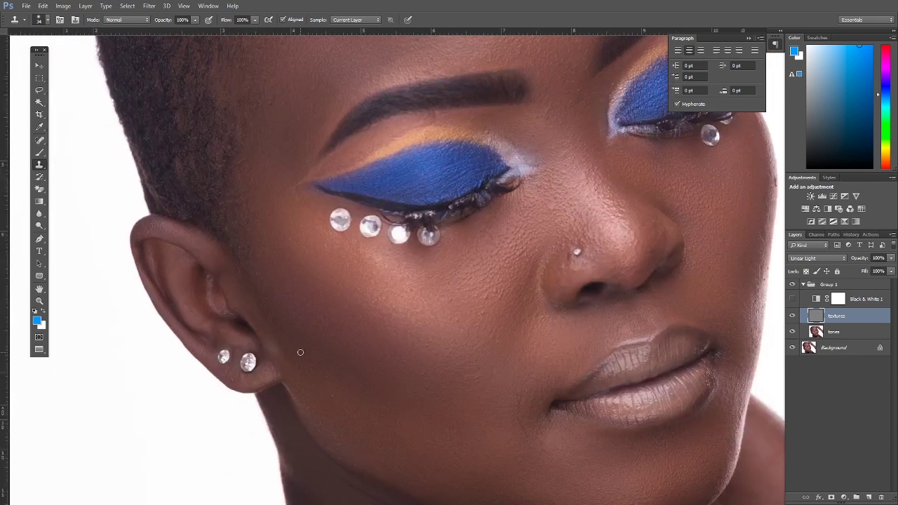
{"action": "left_click", "coordinate": [266, 296], "text": "alt"}
{"action": "left_click_drag", "start_coordinate": [237, 268], "coordinate": [242, 278]}
{"action": "left_click_drag", "start_coordinate": [343, 294], "coordinate": [347, 233]}
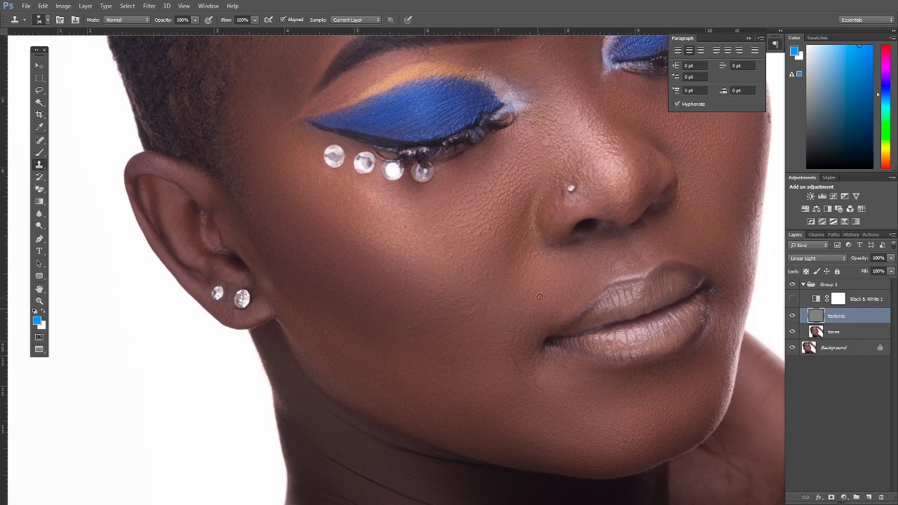
{"action": "left_click", "coordinate": [531, 323], "text": "alt"}
{"action": "left_click_drag", "start_coordinate": [520, 319], "coordinate": [518, 316]}
- Check the eyes and forehead, and compare the whole portrait with and without the Group 1 retouching
{"action": "scroll", "coordinate": [484, 238], "scroll_direction": "up", "scroll_amount": 5}
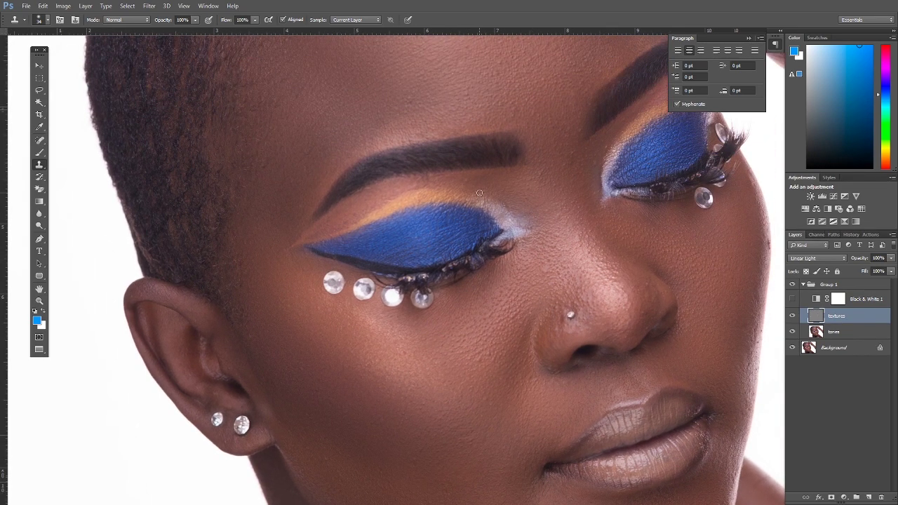
{"action": "scroll", "coordinate": [483, 186], "scroll_direction": "up", "scroll_amount": 3}
{"action": "scroll", "coordinate": [483, 186], "scroll_direction": "right", "scroll_amount": 3}
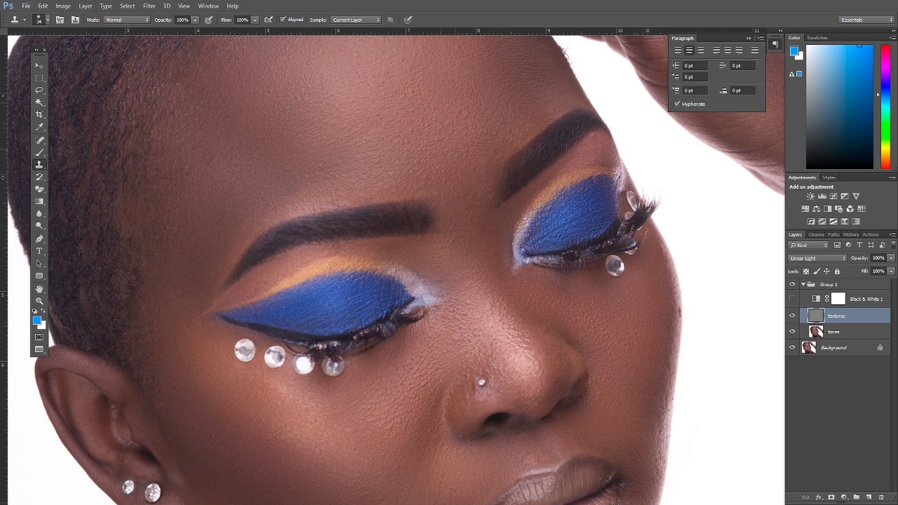
{"action": "key", "text": "alt"}
{"action": "scroll", "coordinate": [325, 153], "scroll_direction": "up", "scroll_amount": 2}
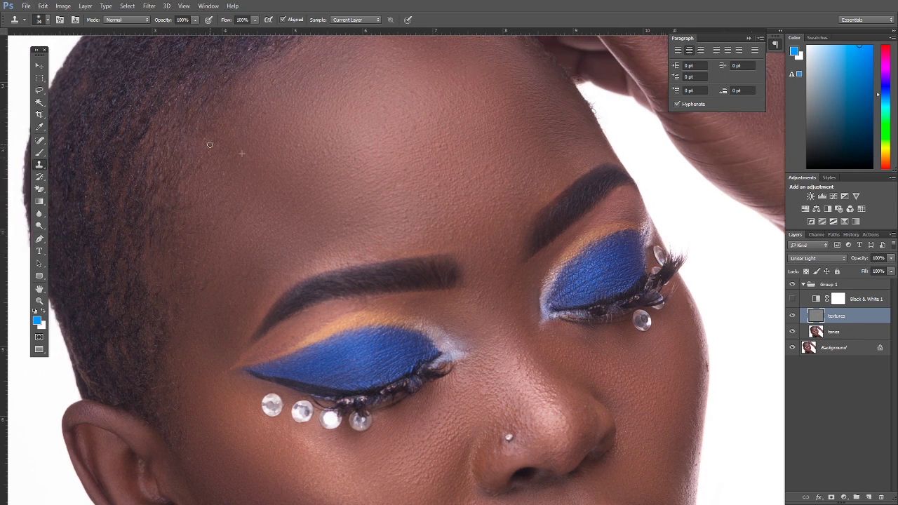
{"action": "left_click_drag", "start_coordinate": [360, 262], "coordinate": [300, 112]}
{"action": "left_click", "coordinate": [544, 216], "text": "alt"}
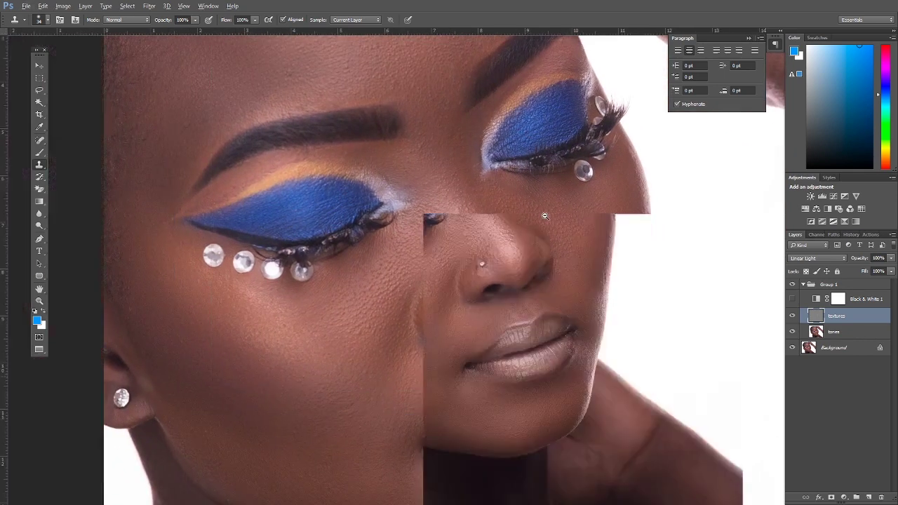
{"action": "left_click", "coordinate": [545, 216], "text": "alt"}
{"action": "left_click_drag", "start_coordinate": [713, 261], "coordinate": [660, 274]}
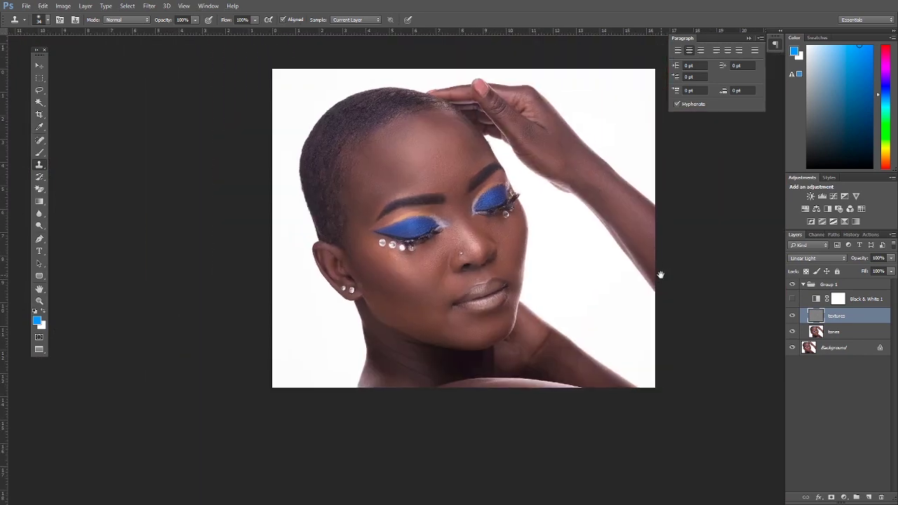
{"action": "left_click", "coordinate": [802, 285]}
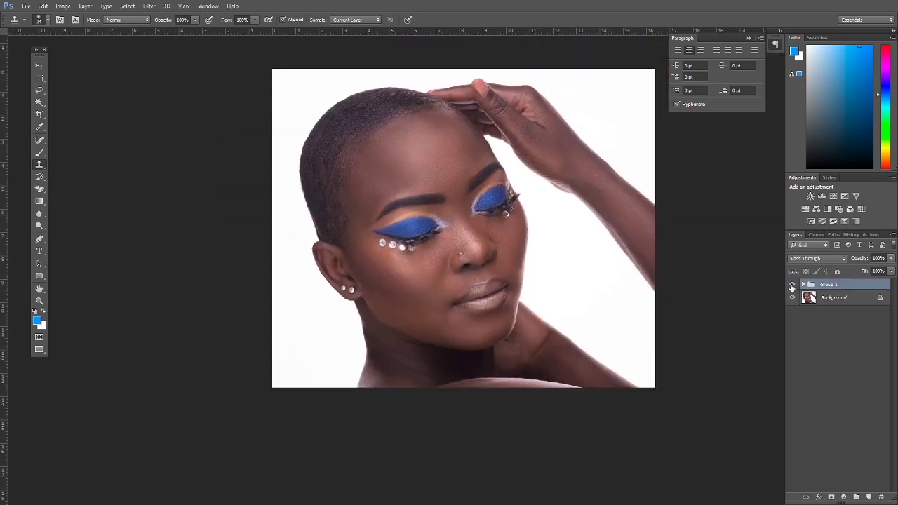
{"action": "left_click", "coordinate": [792, 286]}
{"action": "left_click", "coordinate": [791, 286]}
{"action": "left_click", "coordinate": [803, 285]}
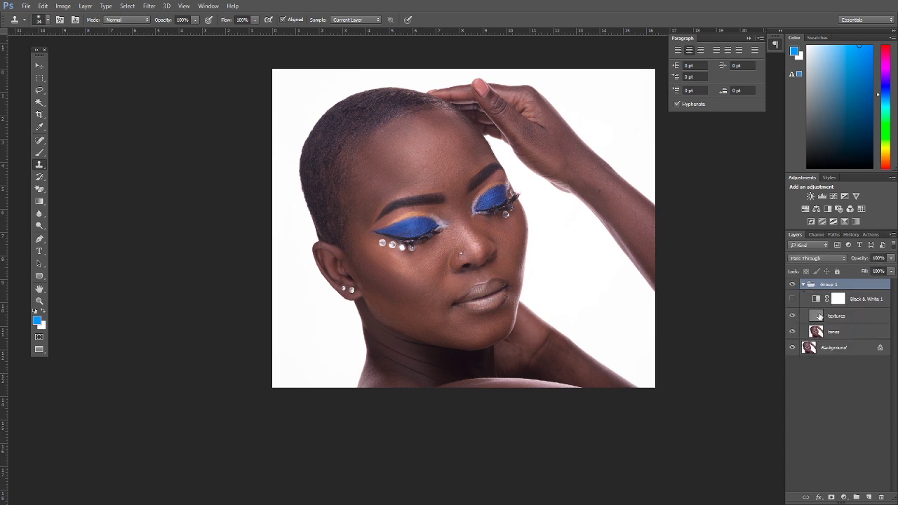
- Select the textures layer and examine the blue eyeshadow on both eyes up close
{"action": "left_click", "coordinate": [837, 318]}
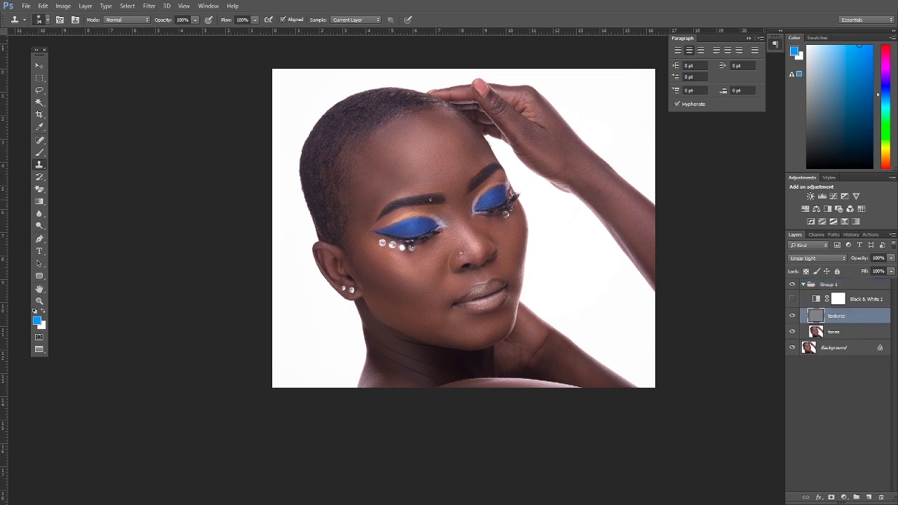
{"action": "left_click", "coordinate": [39, 301]}
{"action": "left_click", "coordinate": [428, 231]}
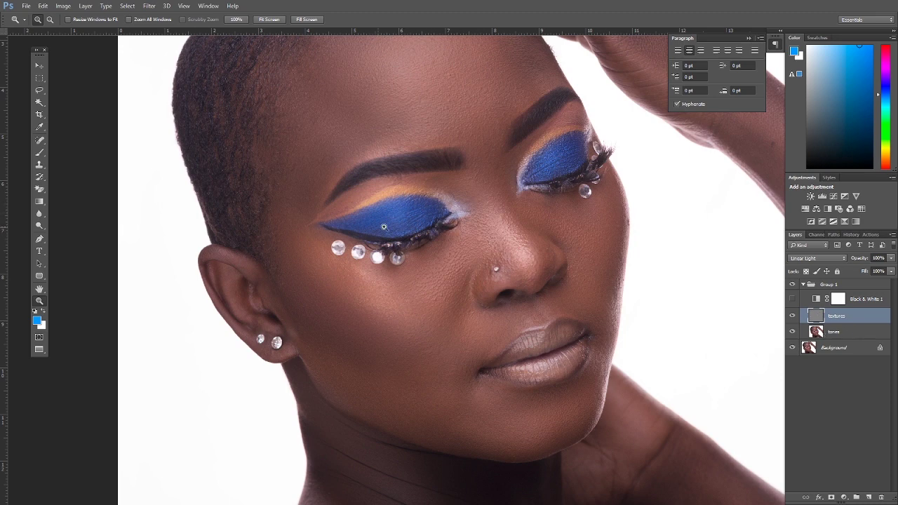
{"action": "left_click", "coordinate": [585, 155]}
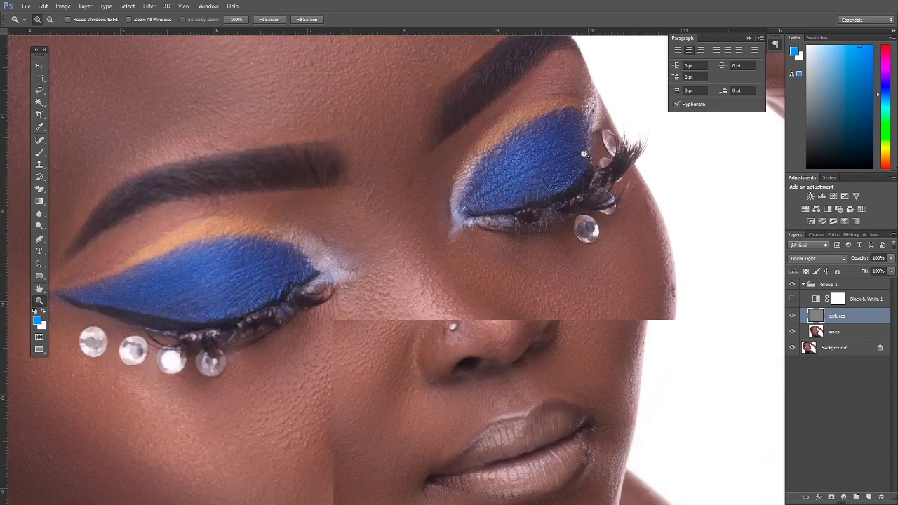
{"action": "left_click", "coordinate": [585, 155]}
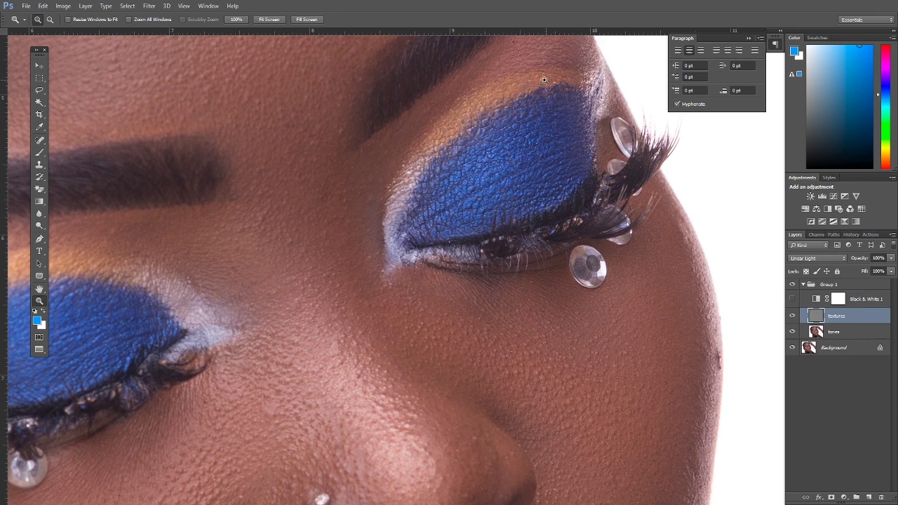
{"action": "left_click_drag", "start_coordinate": [255, 225], "coordinate": [517, 145]}
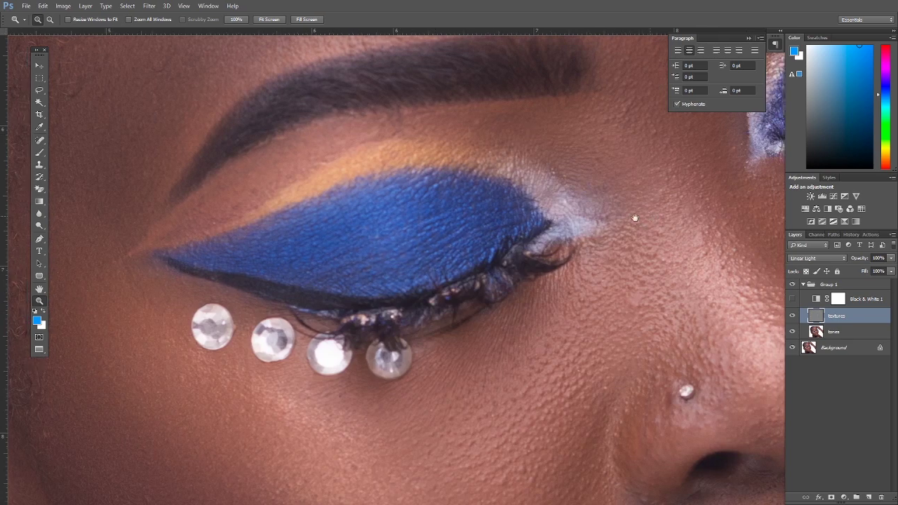
{"action": "left_click_drag", "start_coordinate": [635, 215], "coordinate": [495, 240]}
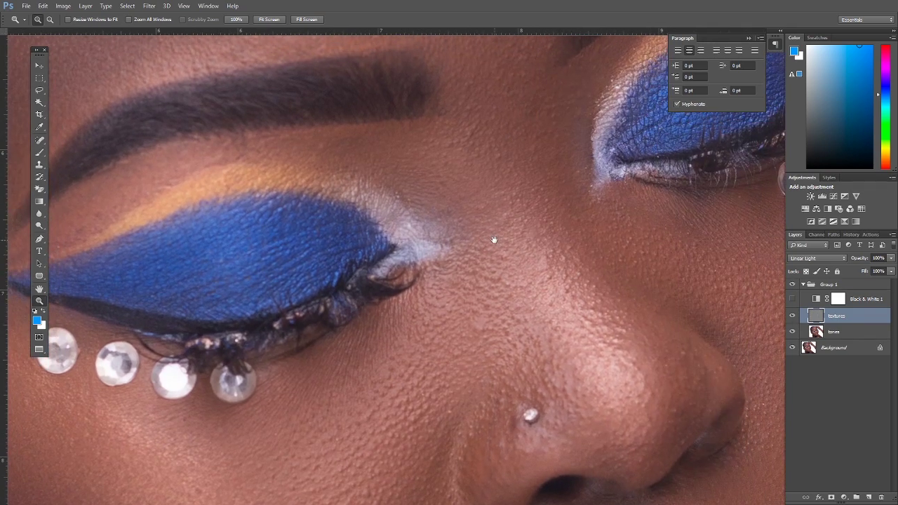
- Add a new layer directly above the tones layer and name it "makeup enhancement"
{"action": "left_click", "coordinate": [849, 333]}
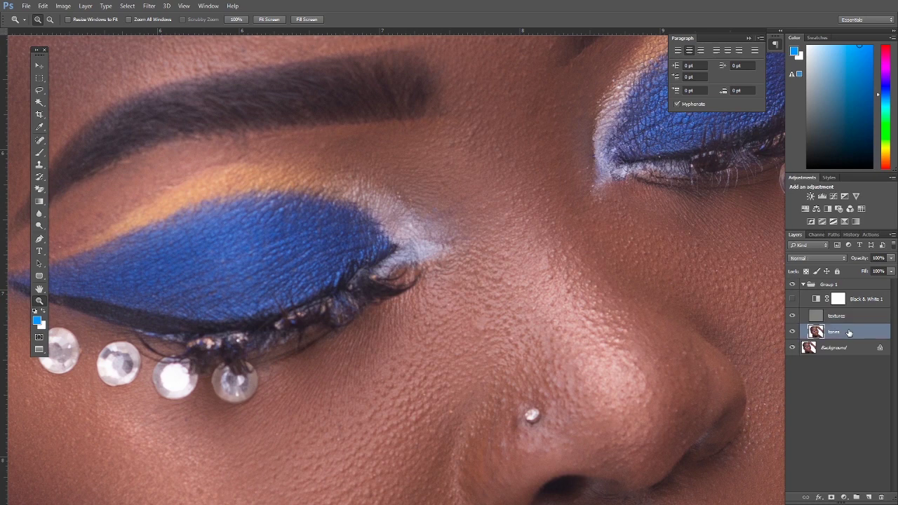
{"action": "left_click", "coordinate": [868, 496]}
{"action": "double_click", "coordinate": [833, 332]}
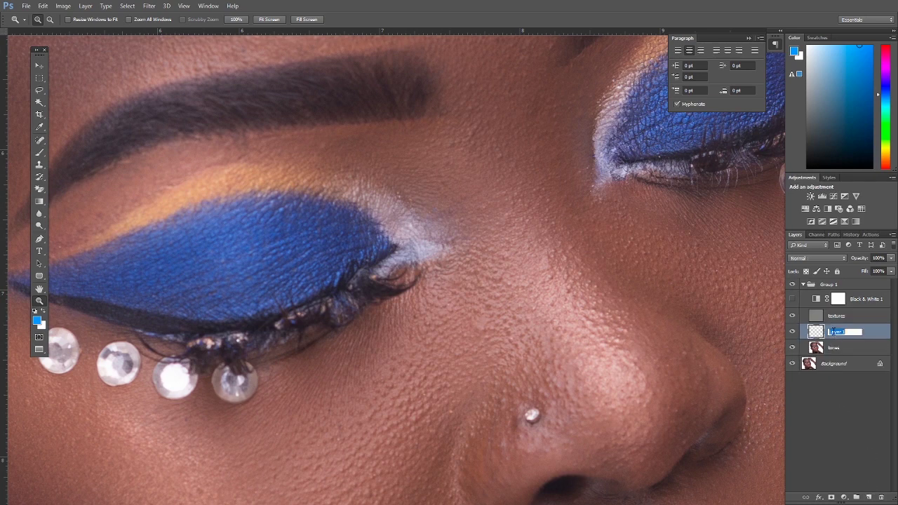
{"action": "type", "text": "gra"}
{"action": "key", "text": "BackSpace"}
{"action": "type", "text": "enhancer"}
{"action": "key", "text": "BackSpace"}
{"action": "type", "text": "ment"}
{"action": "key", "text": "Return"}
- Paint over the eyeshadow on both eyelids with a soft brush in the blue sampled from the near lid
{"action": "left_click_drag", "start_coordinate": [210, 267], "coordinate": [371, 300]}
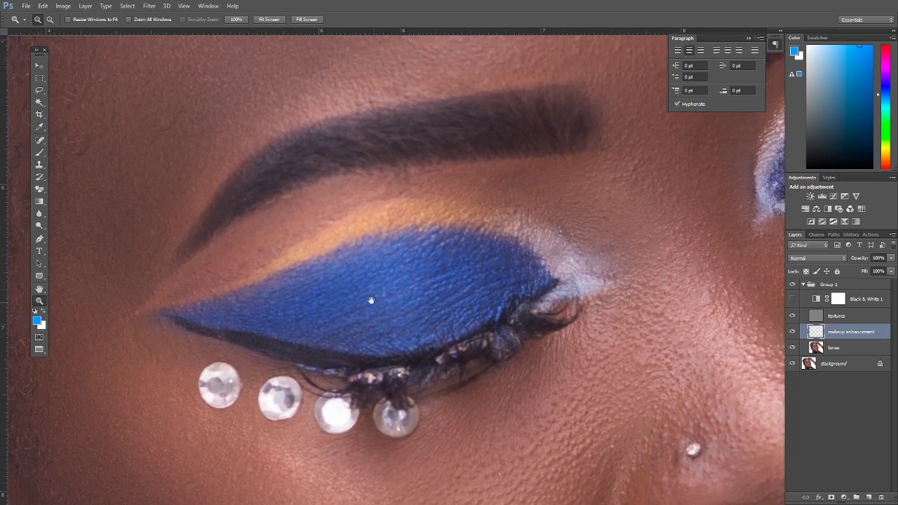
{"action": "left_click", "coordinate": [39, 153]}
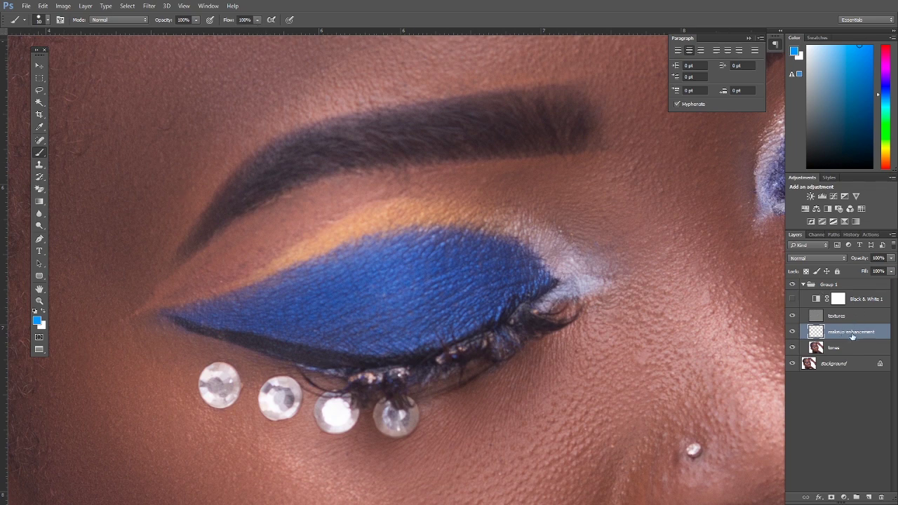
{"action": "right_click", "coordinate": [415, 290]}
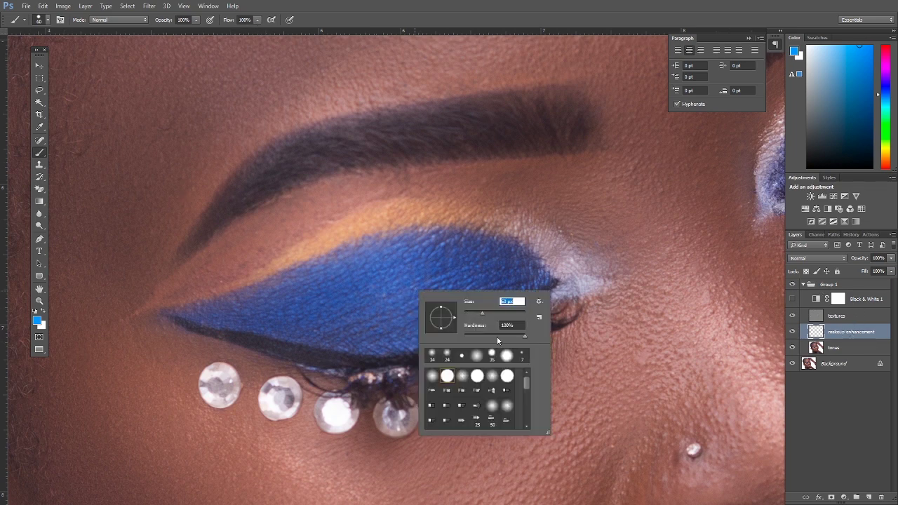
{"action": "mouse_move", "coordinate": [519, 334]}
{"action": "left_mouse_down"}
{"action": "mouse_move", "coordinate": [447, 332]}
{"action": "mouse_move", "coordinate": [490, 312]}
{"action": "left_mouse_up"}
{"action": "left_click", "coordinate": [464, 270]}
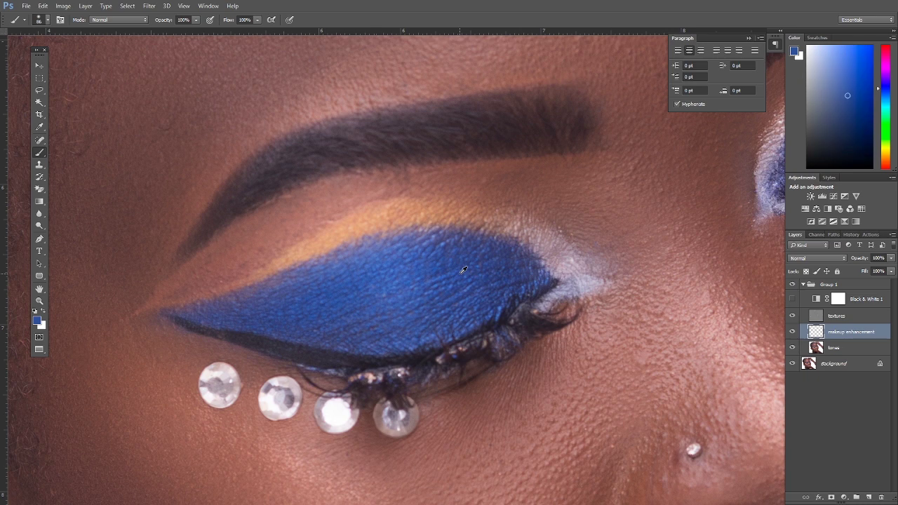
{"action": "mouse_move", "coordinate": [399, 278]}
{"action": "left_mouse_down"}
{"action": "mouse_move", "coordinate": [370, 279]}
{"action": "mouse_move", "coordinate": [444, 272]}
{"action": "mouse_move", "coordinate": [519, 280]}
{"action": "mouse_move", "coordinate": [419, 253]}
{"action": "mouse_move", "coordinate": [201, 311]}
{"action": "mouse_move", "coordinate": [367, 327]}
{"action": "mouse_move", "coordinate": [473, 310]}
{"action": "mouse_move", "coordinate": [445, 320]}
{"action": "mouse_move", "coordinate": [322, 319]}
{"action": "mouse_move", "coordinate": [466, 289]}
{"action": "mouse_move", "coordinate": [393, 292]}
{"action": "mouse_move", "coordinate": [479, 273]}
{"action": "mouse_move", "coordinate": [526, 277]}
{"action": "mouse_move", "coordinate": [440, 269]}
{"action": "mouse_move", "coordinate": [526, 279]}
{"action": "mouse_move", "coordinate": [516, 266]}
{"action": "mouse_move", "coordinate": [465, 253]}
{"action": "mouse_move", "coordinate": [387, 258]}
{"action": "mouse_move", "coordinate": [194, 312]}
{"action": "mouse_move", "coordinate": [381, 337]}
{"action": "mouse_move", "coordinate": [433, 325]}
{"action": "mouse_move", "coordinate": [482, 292]}
{"action": "mouse_move", "coordinate": [520, 280]}
{"action": "mouse_move", "coordinate": [425, 272]}
{"action": "mouse_move", "coordinate": [484, 270]}
{"action": "mouse_move", "coordinate": [379, 280]}
{"action": "mouse_move", "coordinate": [449, 277]}
{"action": "mouse_move", "coordinate": [379, 309]}
{"action": "left_mouse_up"}
{"action": "mouse_move", "coordinate": [671, 223]}
{"action": "left_mouse_down"}
{"action": "mouse_move", "coordinate": [426, 259]}
{"action": "mouse_move", "coordinate": [266, 319]}
{"action": "mouse_move", "coordinate": [291, 271]}
{"action": "mouse_move", "coordinate": [440, 221]}
{"action": "mouse_move", "coordinate": [377, 285]}
{"action": "mouse_move", "coordinate": [470, 245]}
{"action": "mouse_move", "coordinate": [485, 180]}
{"action": "mouse_move", "coordinate": [495, 220]}
{"action": "mouse_move", "coordinate": [493, 200]}
{"action": "mouse_move", "coordinate": [471, 181]}
{"action": "mouse_move", "coordinate": [387, 243]}
{"action": "mouse_move", "coordinate": [420, 204]}
{"action": "mouse_move", "coordinate": [471, 197]}
{"action": "mouse_move", "coordinate": [434, 242]}
{"action": "mouse_move", "coordinate": [482, 168]}
{"action": "mouse_move", "coordinate": [407, 205]}
{"action": "mouse_move", "coordinate": [346, 287]}
{"action": "mouse_move", "coordinate": [372, 232]}
{"action": "mouse_move", "coordinate": [422, 186]}
{"action": "mouse_move", "coordinate": [481, 167]}
{"action": "mouse_move", "coordinate": [492, 179]}
{"action": "mouse_move", "coordinate": [494, 223]}
{"action": "mouse_move", "coordinate": [482, 163]}
{"action": "mouse_move", "coordinate": [445, 173]}
{"action": "mouse_move", "coordinate": [389, 224]}
{"action": "mouse_move", "coordinate": [337, 296]}
{"action": "mouse_move", "coordinate": [421, 273]}
{"action": "mouse_move", "coordinate": [467, 243]}
{"action": "mouse_move", "coordinate": [482, 168]}
{"action": "mouse_move", "coordinate": [493, 214]}
{"action": "mouse_move", "coordinate": [448, 257]}
{"action": "mouse_move", "coordinate": [381, 245]}
{"action": "left_mouse_up"}
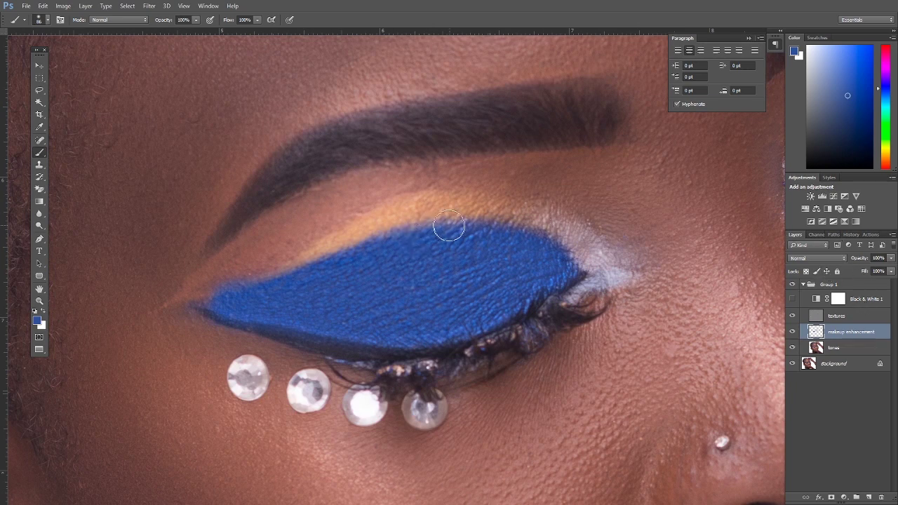
- Set the makeup enhancement layer's blend mode to Soft Light and compare the eyes with and without the layer
{"action": "left_click", "coordinate": [840, 257]}
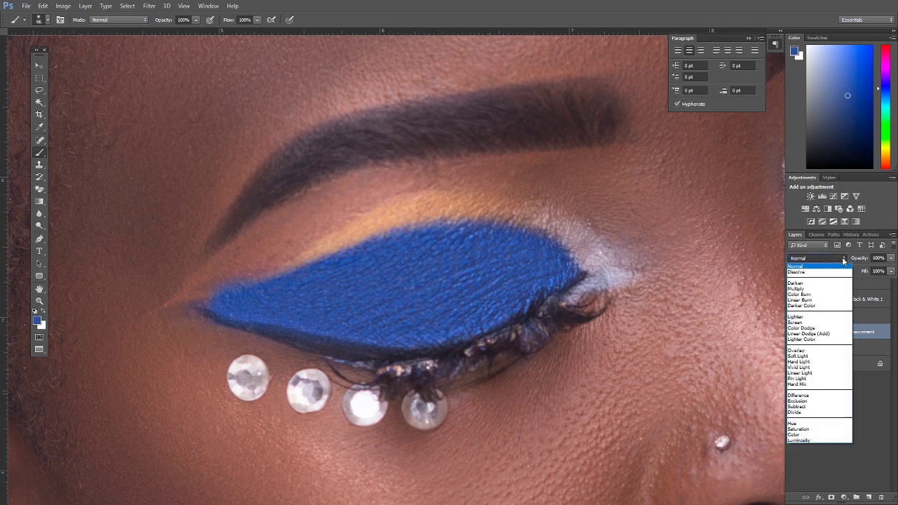
{"action": "left_click", "coordinate": [803, 357]}
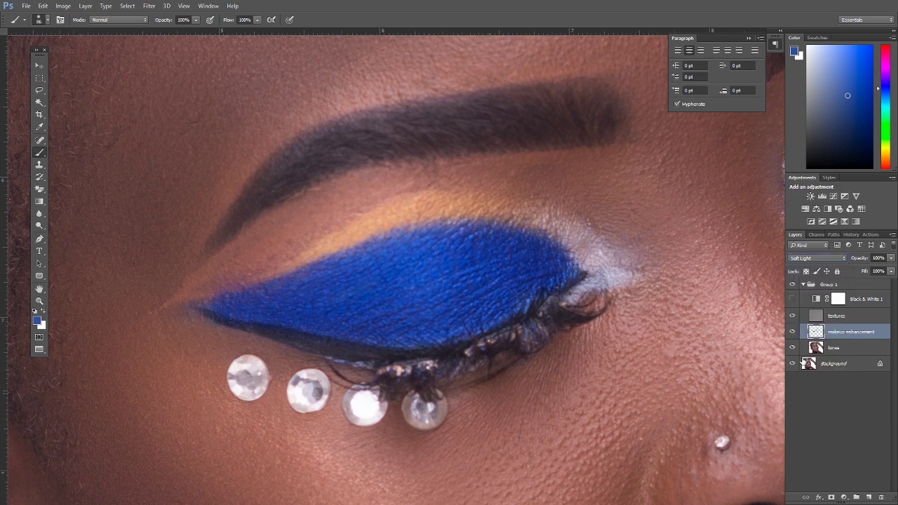
{"action": "scroll", "coordinate": [442, 262], "scroll_direction": "down", "scroll_amount": 3}
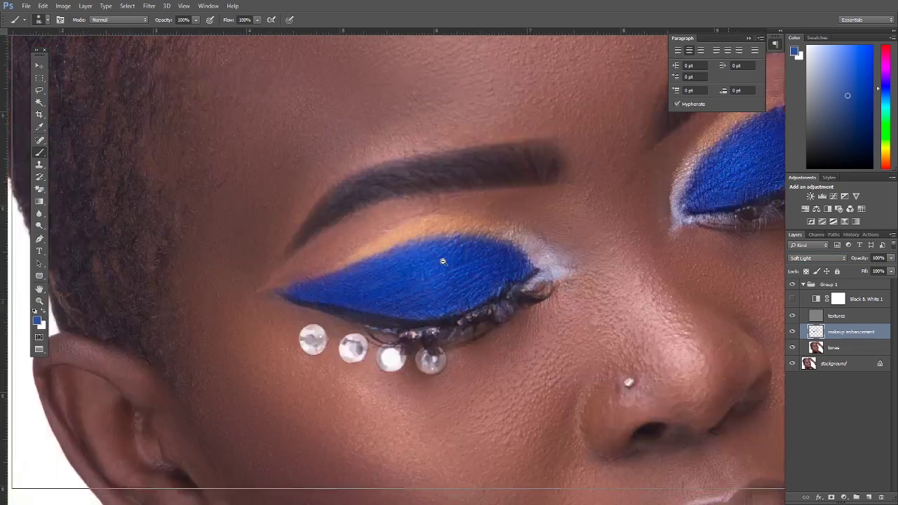
{"action": "key", "text": "alt+space"}
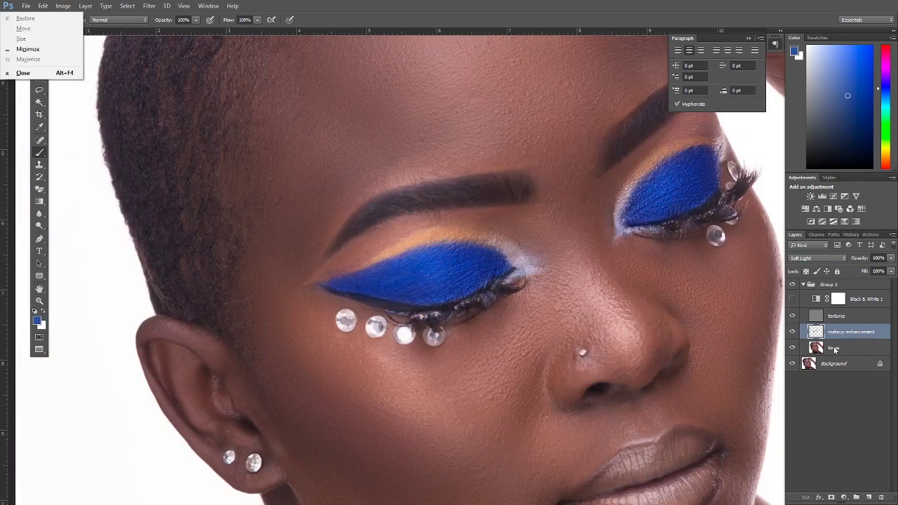
{"action": "left_click", "coordinate": [793, 333]}
{"action": "left_click", "coordinate": [793, 332]}
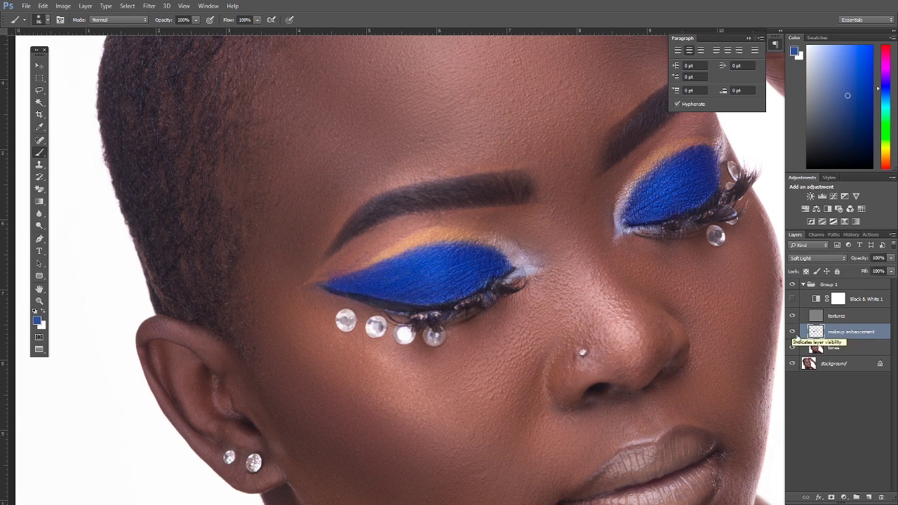
- Start a Pen tool path at the near eyeshadow's outer tip and curve it along the upper edge towards the inner corner
{"action": "left_click", "coordinate": [39, 301]}
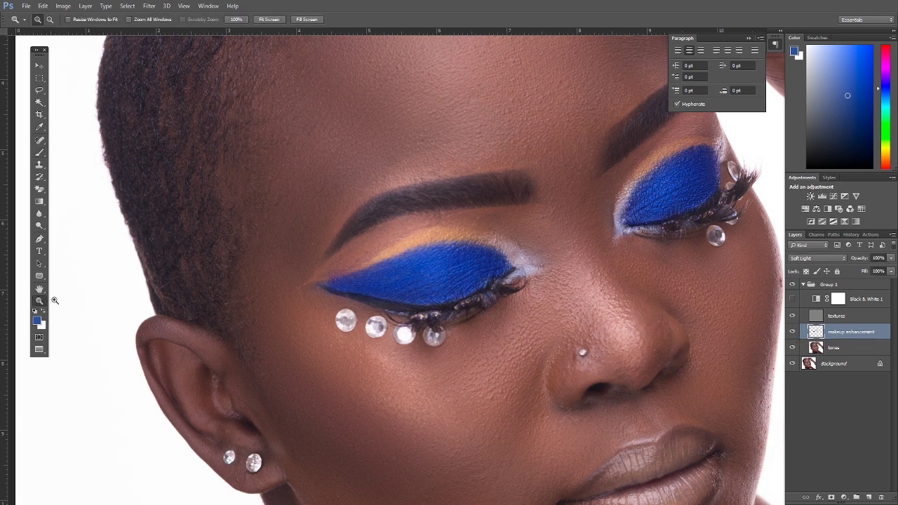
{"action": "left_click", "coordinate": [412, 252]}
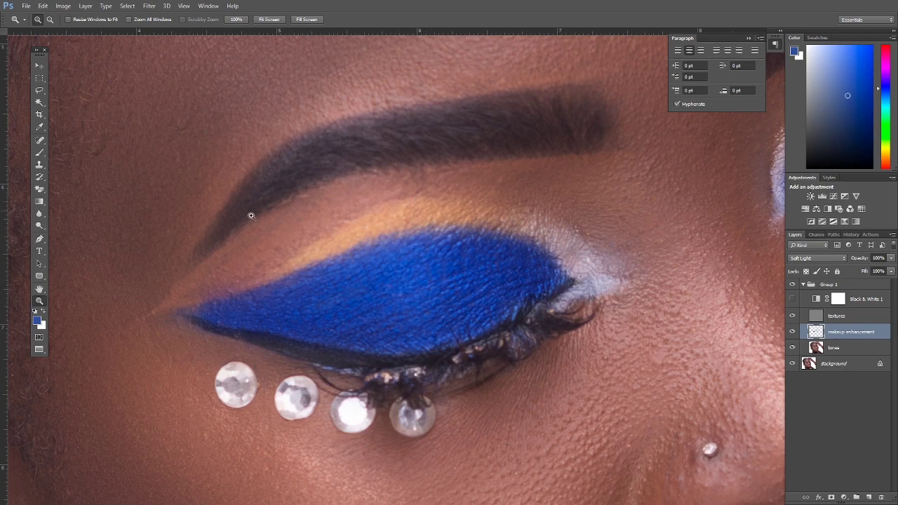
{"action": "left_click", "coordinate": [40, 239]}
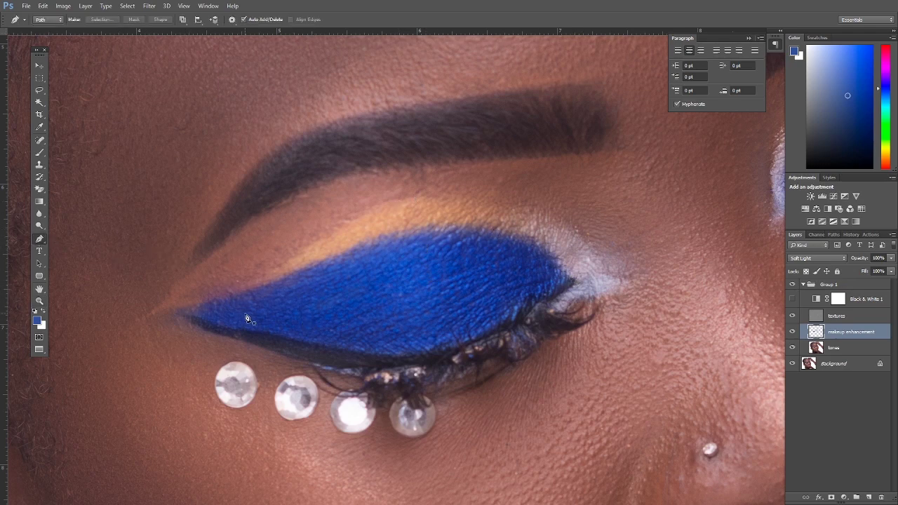
{"action": "left_click", "coordinate": [179, 308]}
{"action": "left_click", "coordinate": [180, 310]}
{"action": "left_click", "coordinate": [332, 256]}
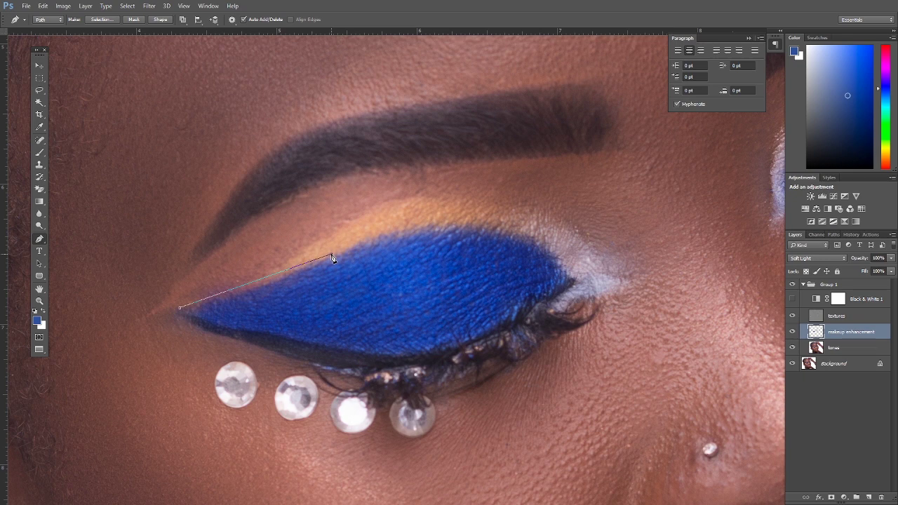
{"action": "left_click_drag", "start_coordinate": [331, 258], "coordinate": [400, 217]}
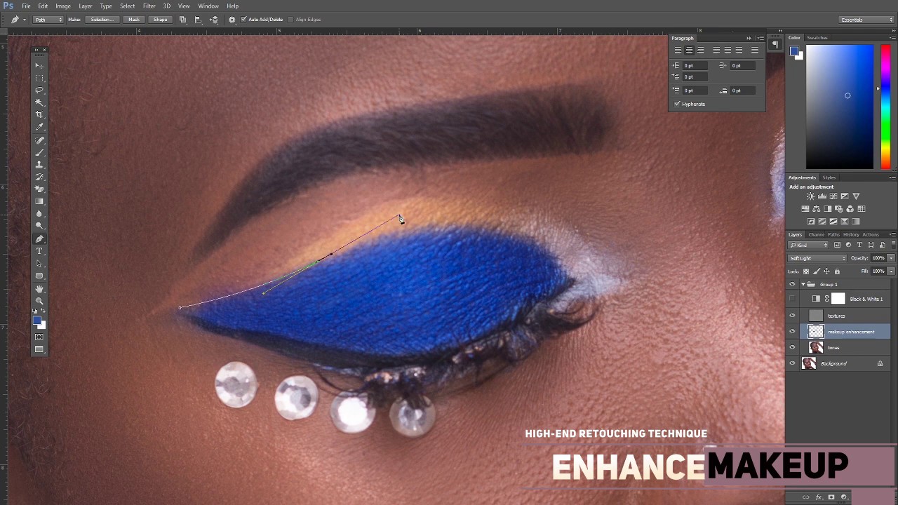
{"action": "left_click_drag", "start_coordinate": [400, 219], "coordinate": [398, 217]}
{"action": "left_click", "coordinate": [332, 255], "text": "alt"}
{"action": "left_click", "coordinate": [532, 240]}
{"action": "left_click_drag", "start_coordinate": [533, 243], "coordinate": [617, 291]}
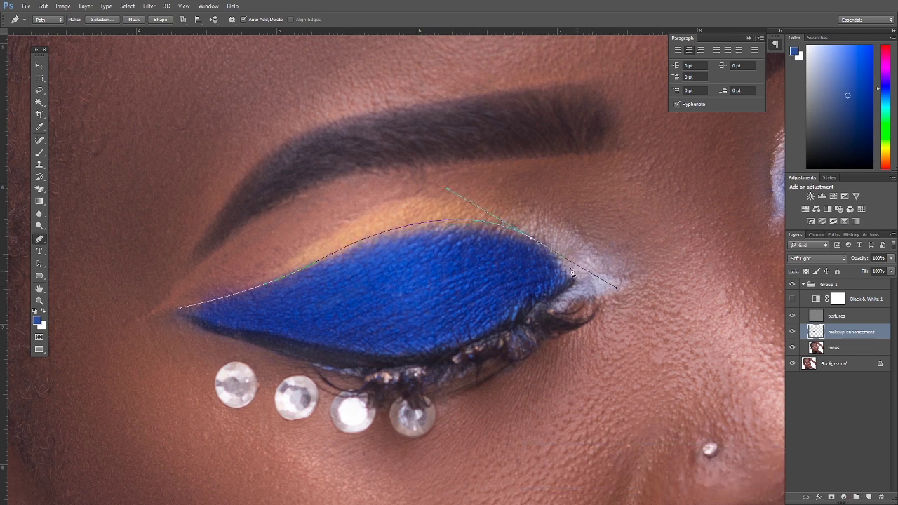
- Continue the path around the inner corner and along the near lid's lash line, closing it at the outer tip
{"action": "left_click", "coordinate": [533, 241], "text": "alt"}
{"action": "left_click_drag", "start_coordinate": [573, 281], "coordinate": [580, 303]}
{"action": "left_click", "coordinate": [573, 282], "text": "alt"}
{"action": "left_click_drag", "start_coordinate": [492, 330], "coordinate": [467, 339]}
{"action": "left_click", "coordinate": [491, 330], "text": "alt"}
{"action": "left_click_drag", "start_coordinate": [299, 345], "coordinate": [166, 303]}
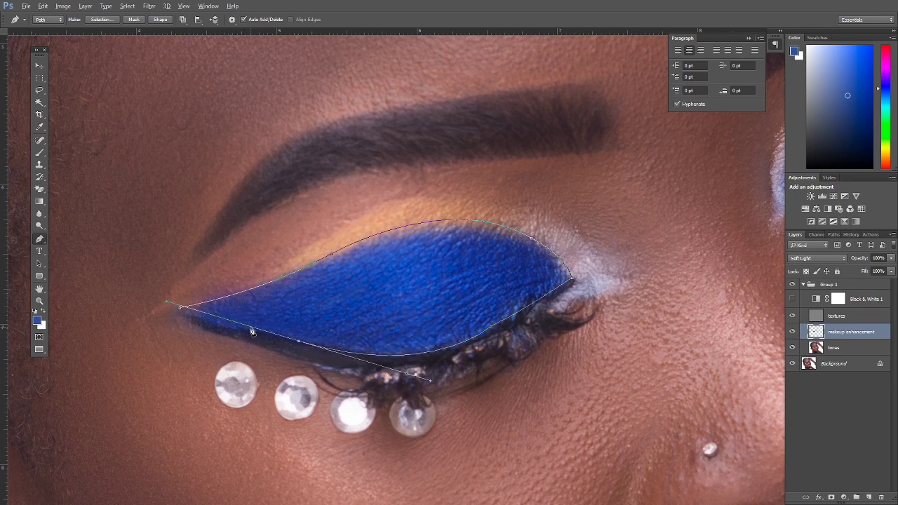
{"action": "left_click", "coordinate": [300, 343], "text": "alt"}
{"action": "mouse_move", "coordinate": [181, 308]}
{"action": "left_mouse_down"}
{"action": "mouse_move", "coordinate": [165, 307]}
{"action": "mouse_move", "coordinate": [182, 315]}
{"action": "left_mouse_up"}
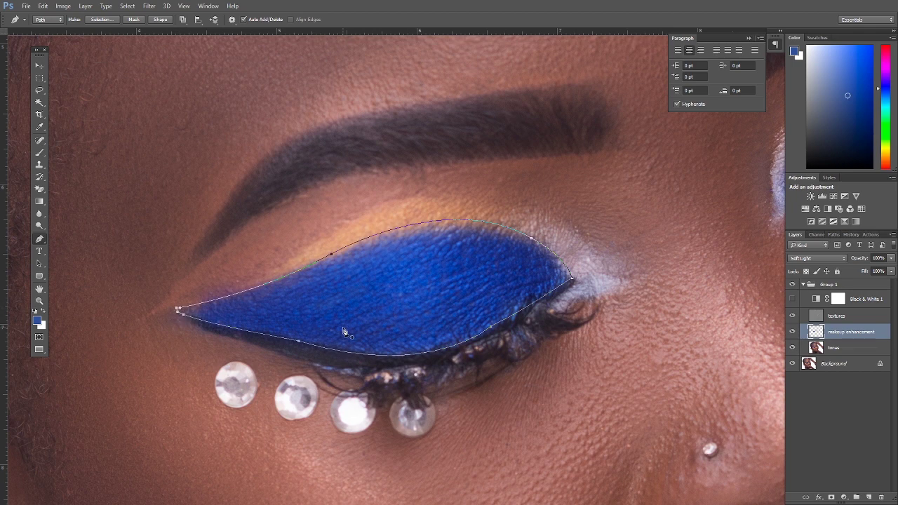
- Convert the near lid's path into a new selection with a 2-pixel feather radius
{"action": "right_click", "coordinate": [410, 261]}
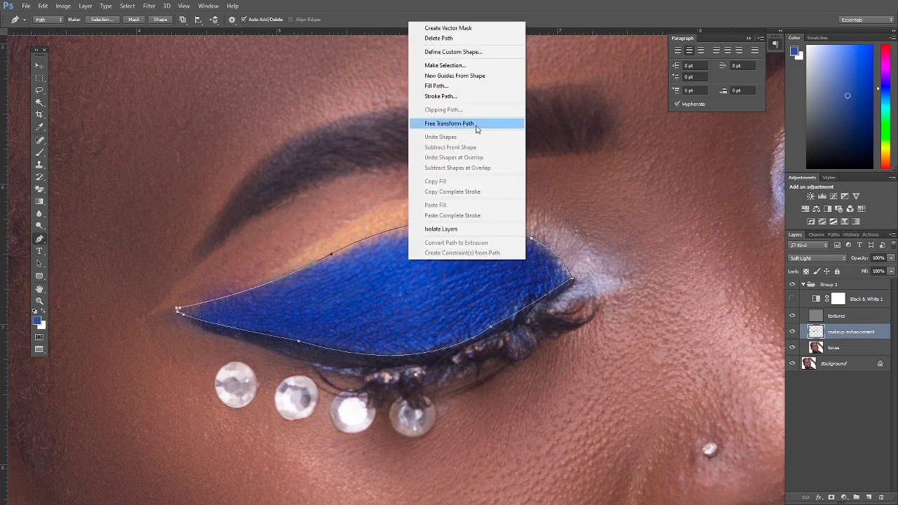
{"action": "left_click", "coordinate": [455, 68]}
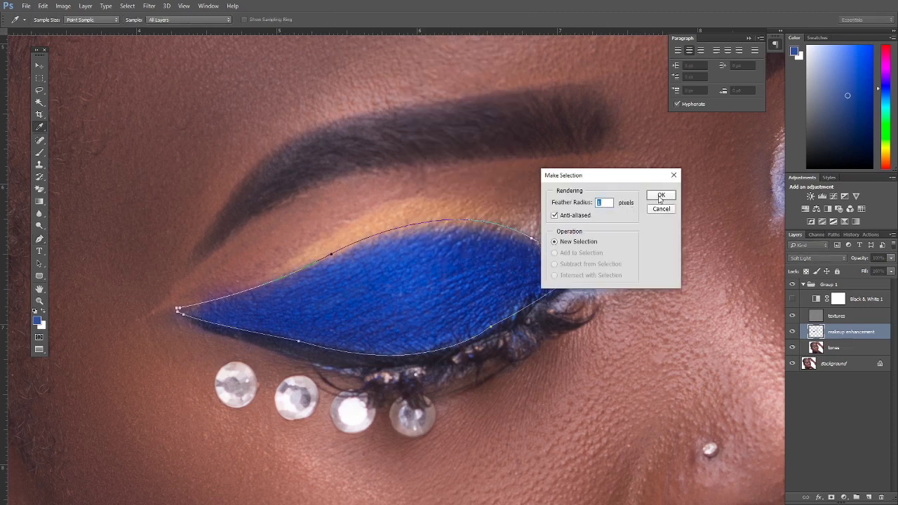
{"action": "type", "text": "2"}
{"action": "left_click", "coordinate": [659, 196]}
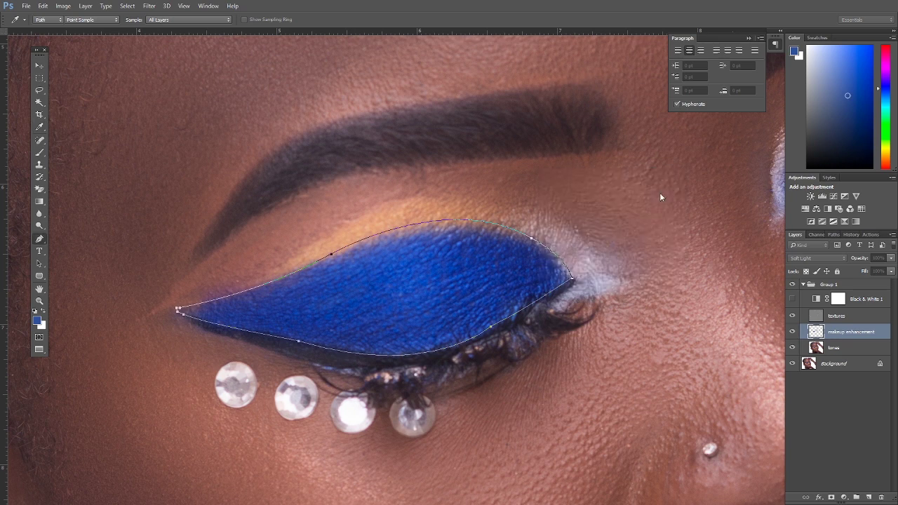
- Clone blue over the selected eyeshadow's inner upper edge with a soft Clone Stamp at 57 px and 0% hardness
{"action": "left_click", "coordinate": [39, 166]}
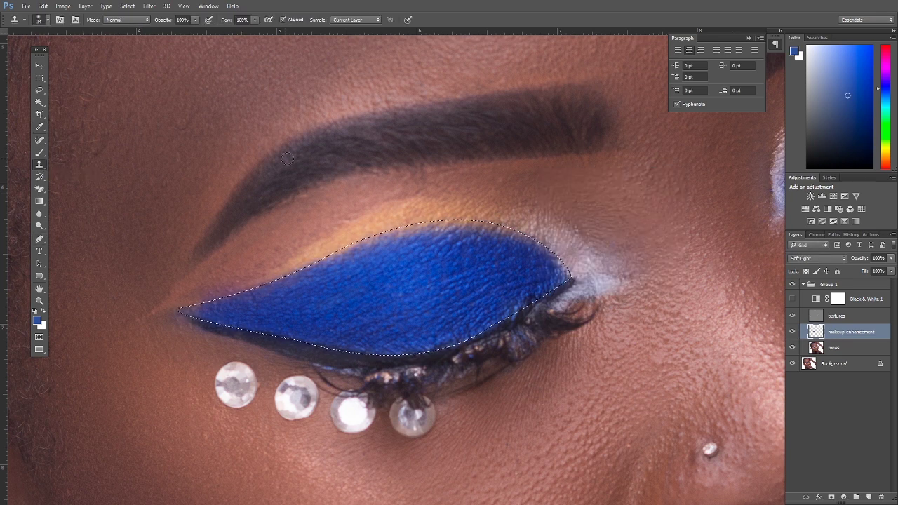
{"action": "right_click", "coordinate": [429, 259]}
{"action": "left_click_drag", "start_coordinate": [470, 272], "coordinate": [478, 272]}
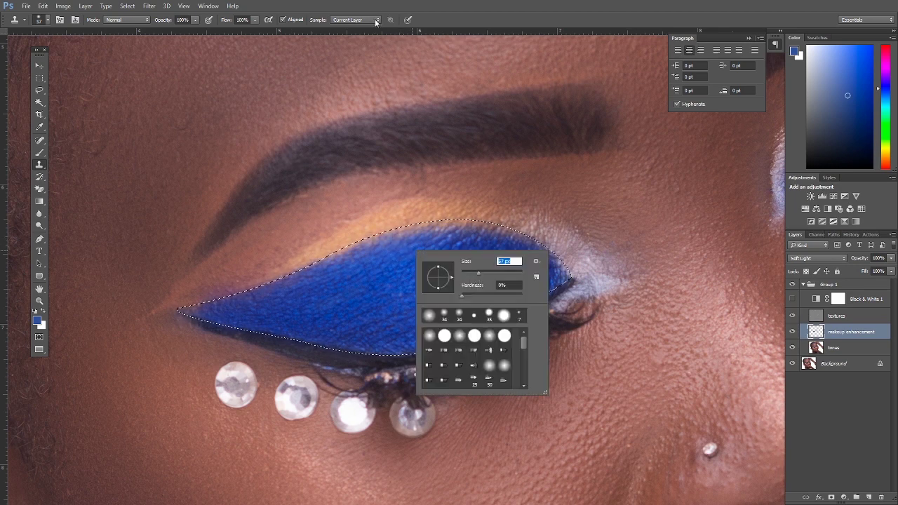
{"action": "key", "text": "Return"}
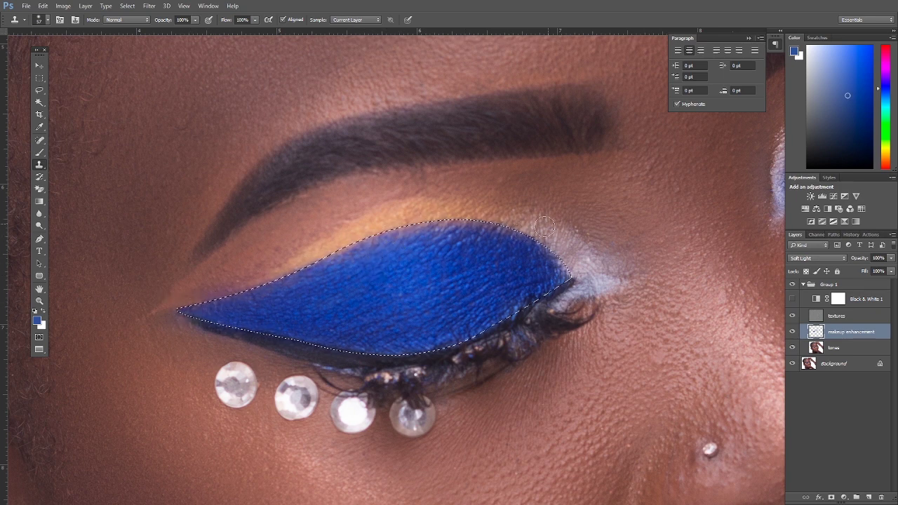
{"action": "mouse_move", "coordinate": [541, 242]}
{"action": "left_mouse_down"}
{"action": "mouse_move", "coordinate": [570, 255]}
{"action": "mouse_move", "coordinate": [545, 262]}
{"action": "left_mouse_up"}
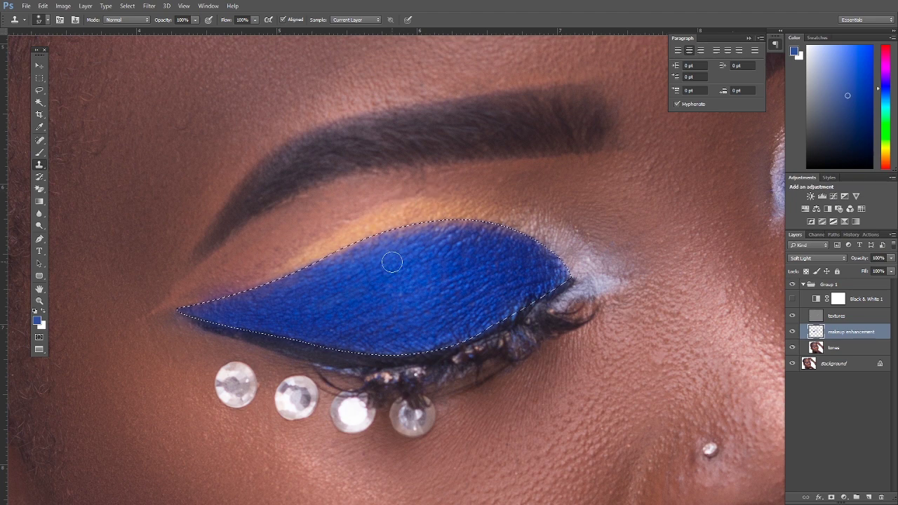
- Even out the selected eyeshadow with the Clone Stamp, using Darken mode for light areas and Lighten mode for the dark lower inner edge
{"action": "left_click", "coordinate": [147, 20]}
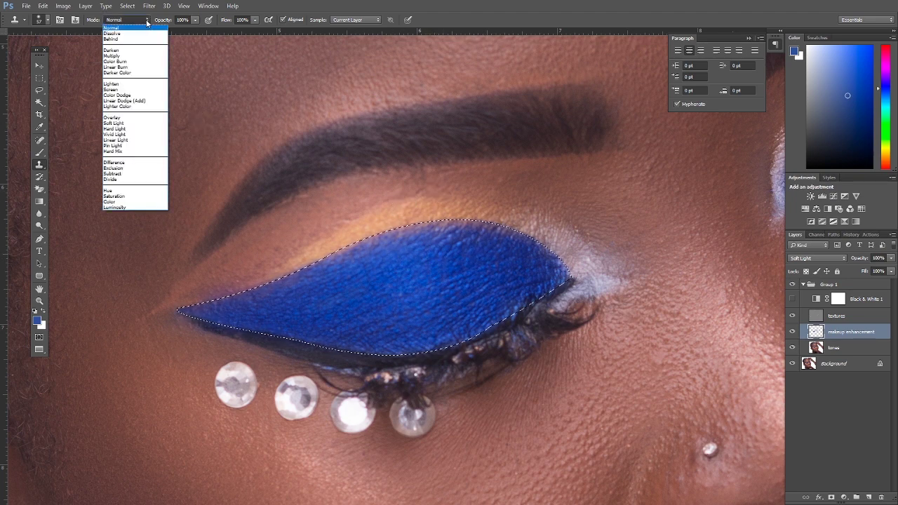
{"action": "left_click", "coordinate": [118, 51]}
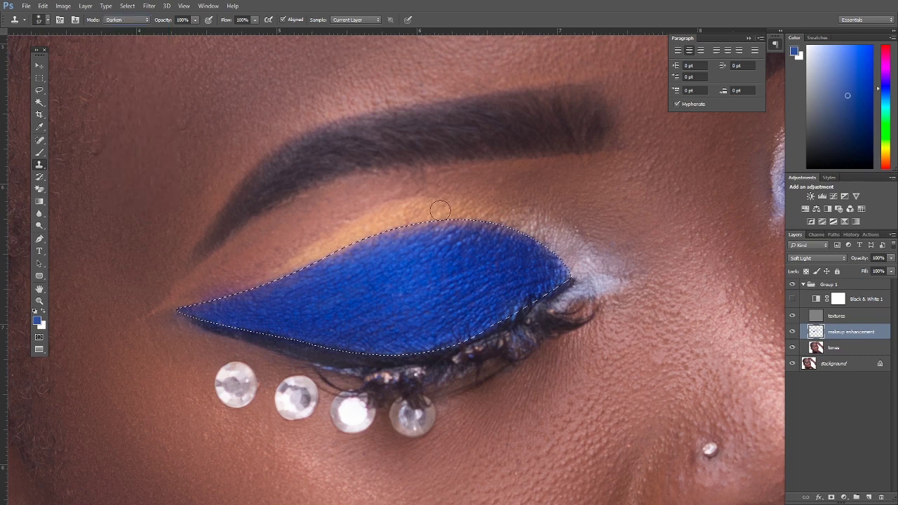
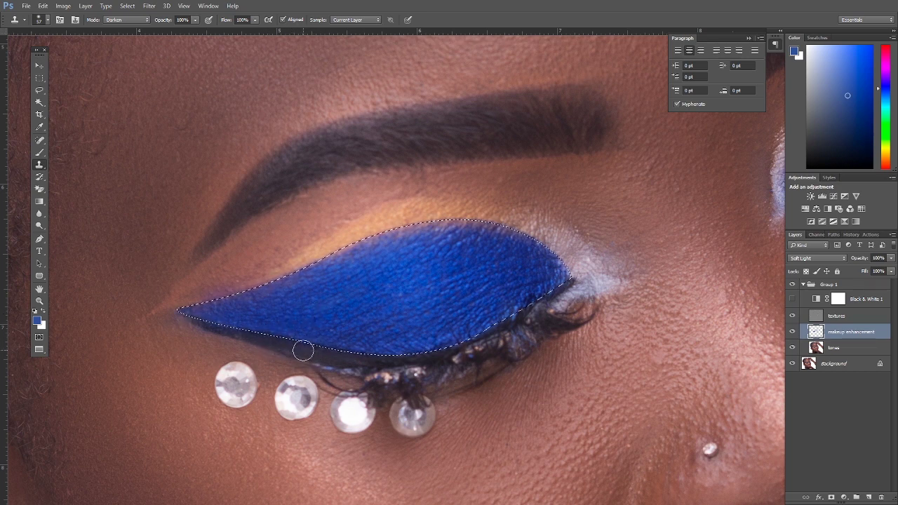
{"action": "left_click", "coordinate": [144, 20]}
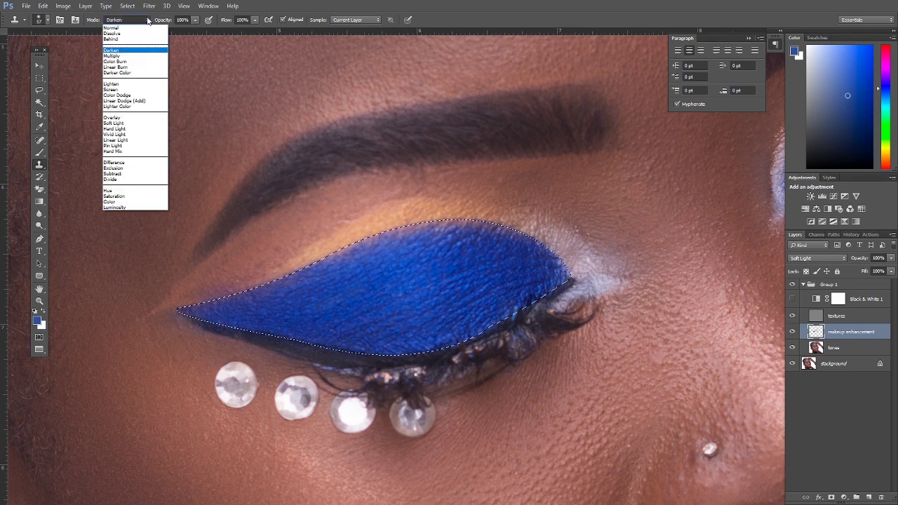
{"action": "left_click", "coordinate": [110, 84]}
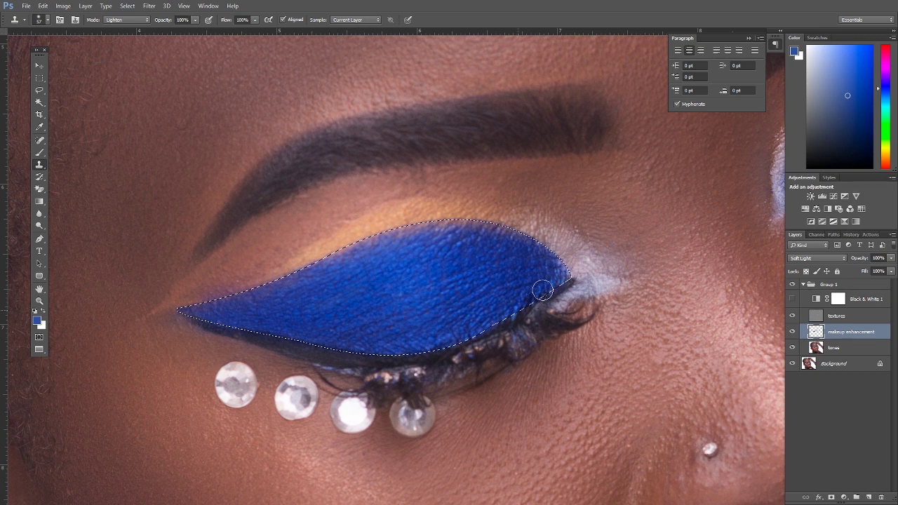
{"action": "left_click_drag", "start_coordinate": [545, 291], "coordinate": [550, 291]}
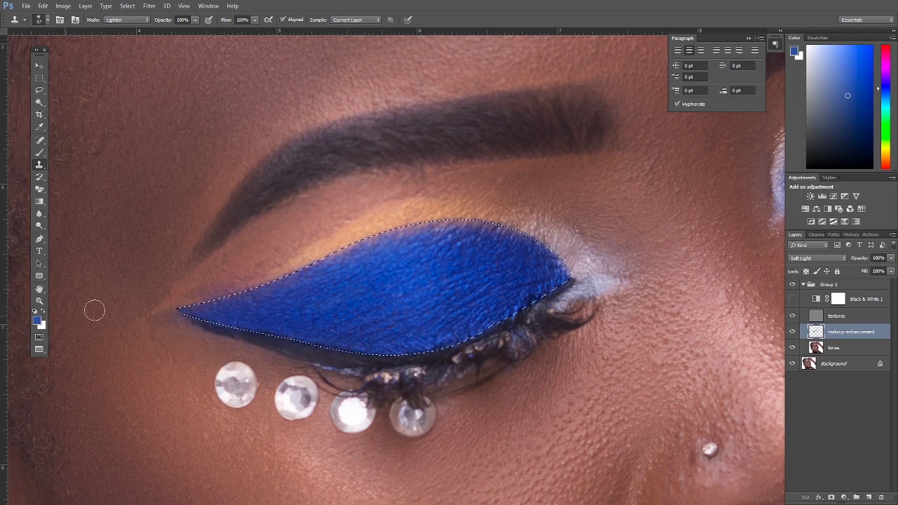
- Deselect the near lid's eyeshadow
{"action": "left_click", "coordinate": [40, 91]}
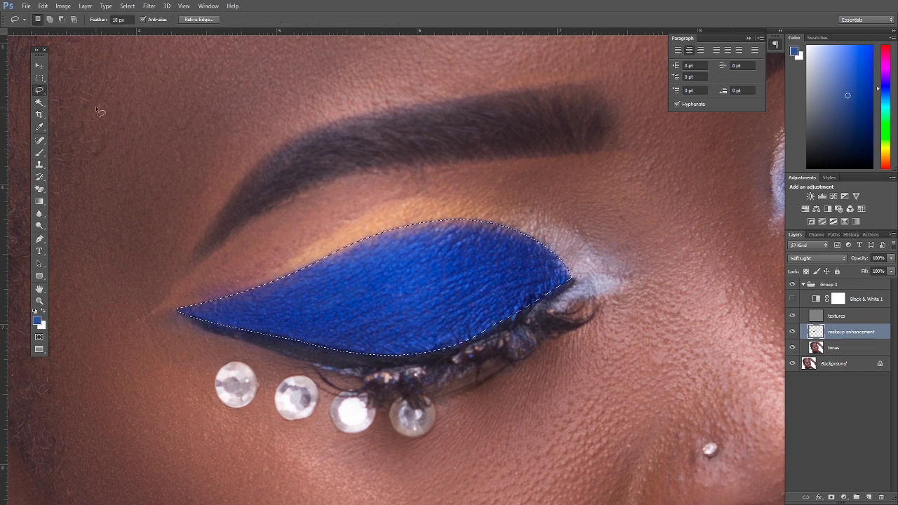
{"action": "right_click", "coordinate": [425, 188]}
{"action": "left_click", "coordinate": [466, 195]}
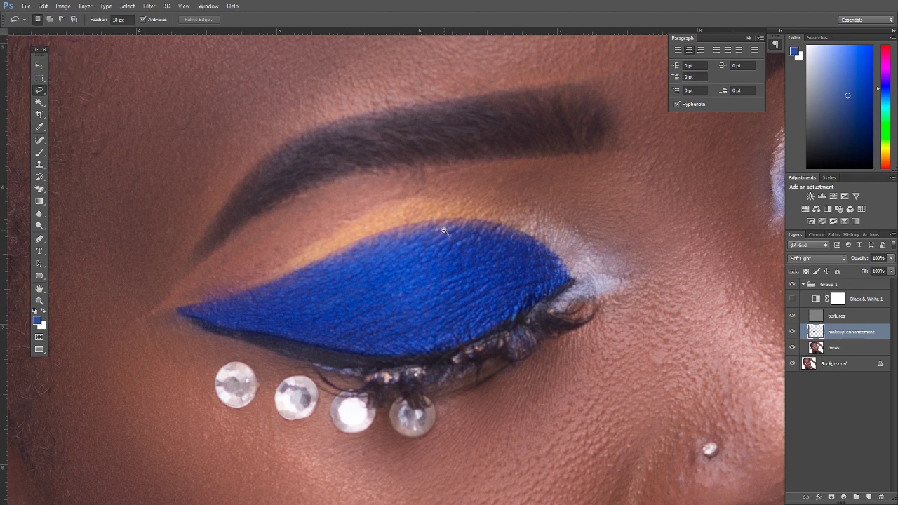
- Compare the whole face with and without the makeup enhancement layer
{"action": "scroll", "coordinate": [443, 230], "scroll_direction": "down", "scroll_amount": 5}
{"action": "key", "text": "alt+space"}
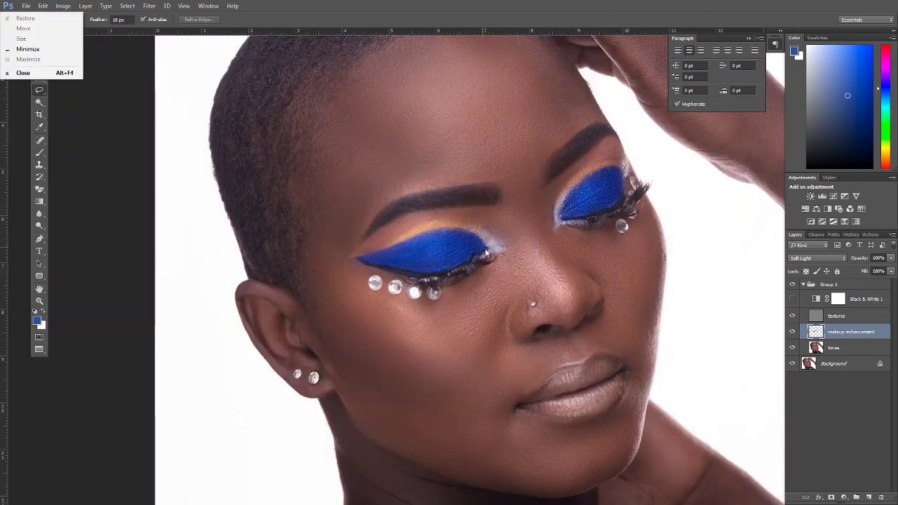
{"action": "key", "text": "Escape"}
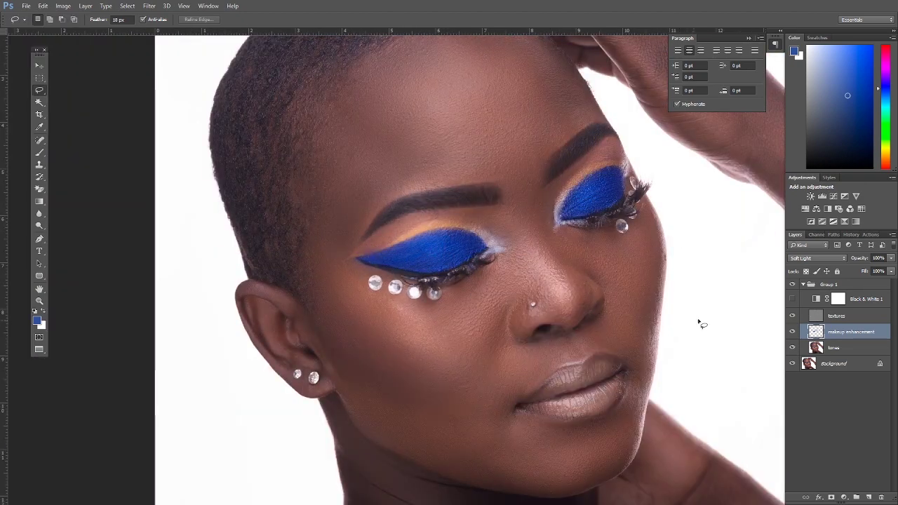
{"action": "left_click", "coordinate": [793, 333]}
{"action": "left_click", "coordinate": [792, 333]}
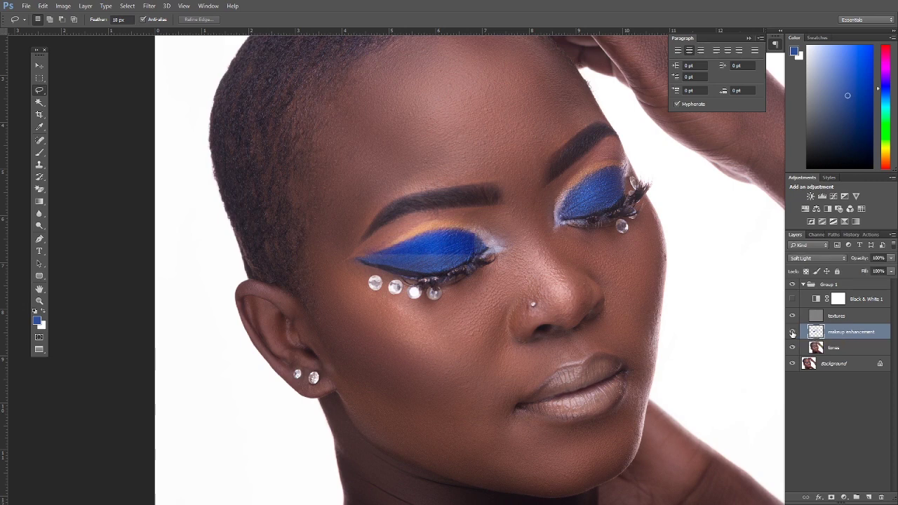
{"action": "left_click", "coordinate": [792, 333]}
{"action": "left_click", "coordinate": [792, 332]}
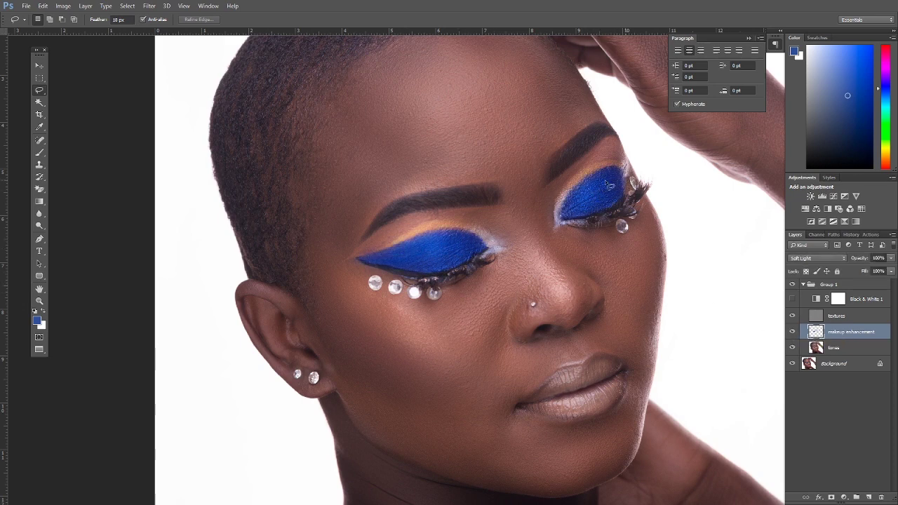
- Start a Pen tool path at the far eyeshadow's inner corner and curve it along the upper edge to the outer side
{"action": "left_click", "coordinate": [39, 300]}
{"action": "left_click", "coordinate": [588, 204]}
{"action": "left_click_drag", "start_coordinate": [588, 204], "coordinate": [534, 224]}
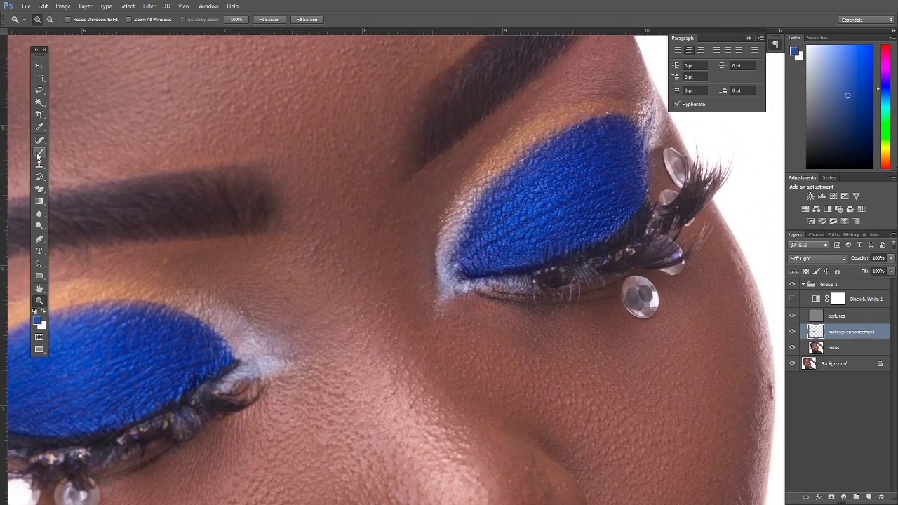
{"action": "left_click", "coordinate": [39, 239]}
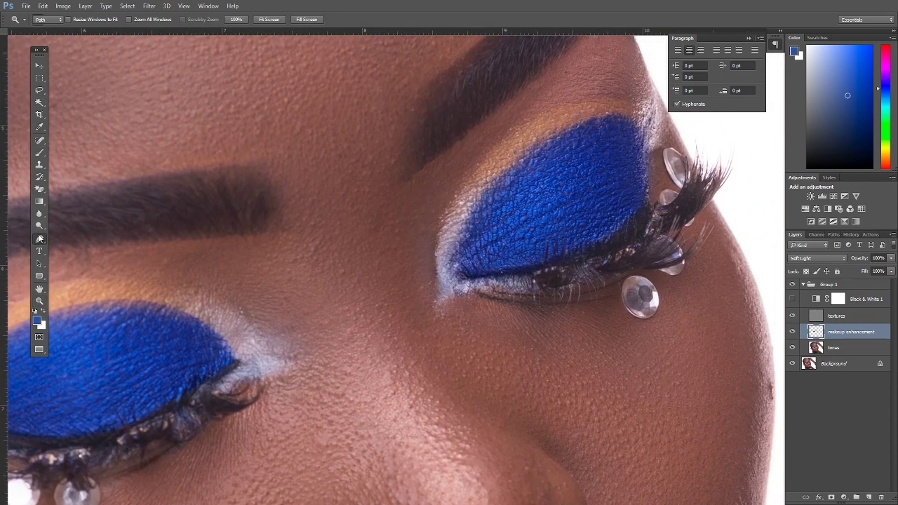
{"action": "left_click", "coordinate": [451, 274]}
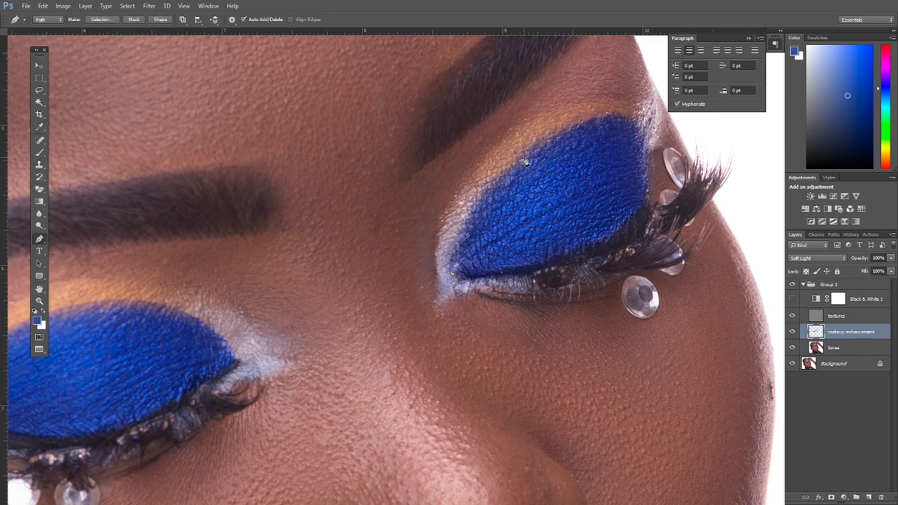
{"action": "left_click_drag", "start_coordinate": [523, 161], "coordinate": [601, 112]}
{"action": "left_click", "coordinate": [525, 162], "text": "alt"}
{"action": "left_click_drag", "start_coordinate": [631, 123], "coordinate": [675, 139]}
{"action": "left_click", "coordinate": [647, 130]}
- Continue the path down the far lid's outer side and along the lash line, closing it at the inner corner
{"action": "left_click", "coordinate": [649, 207]}
{"action": "left_click", "coordinate": [601, 247]}
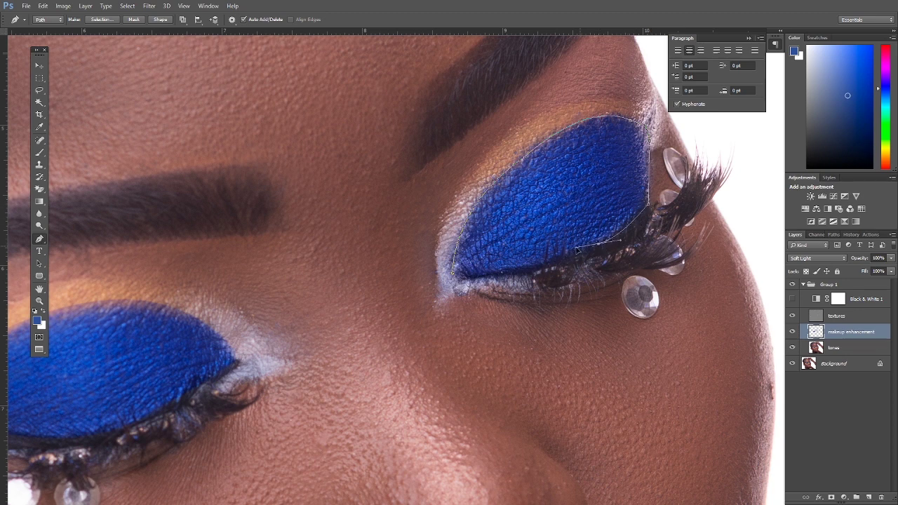
{"action": "left_click", "coordinate": [571, 261]}
{"action": "left_click_drag", "start_coordinate": [599, 249], "coordinate": [567, 260]}
{"action": "left_click", "coordinate": [512, 269]}
{"action": "left_click", "coordinate": [461, 279]}
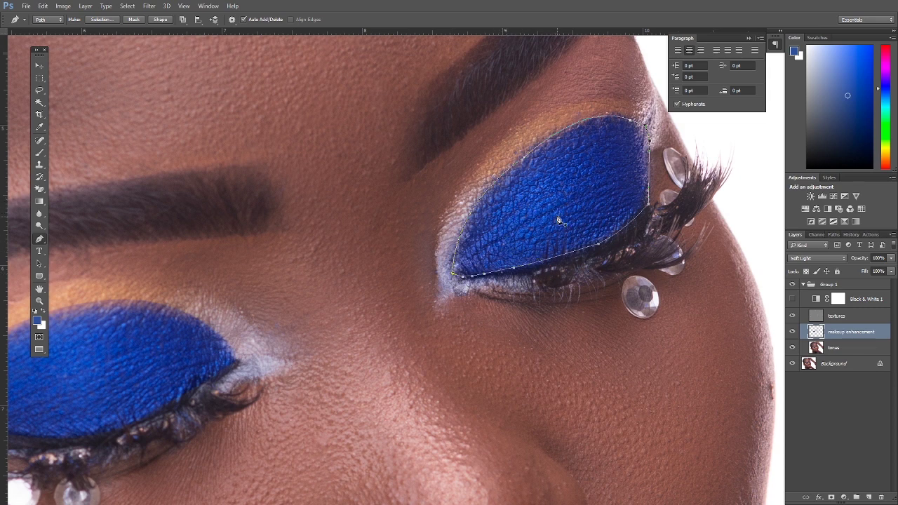
- Convert the far lid's path into a new selection with a 2-pixel feather radius
{"action": "right_click", "coordinate": [550, 186]}
{"action": "left_click", "coordinate": [605, 232]}
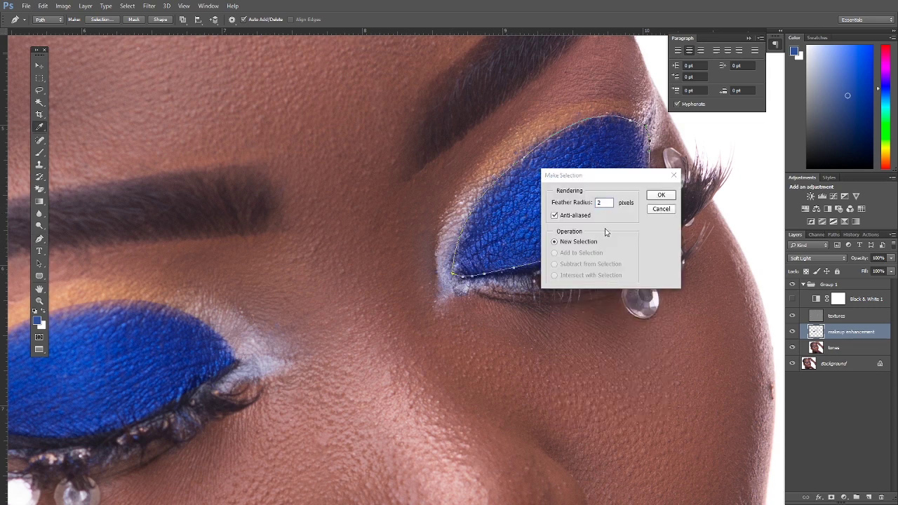
{"action": "left_click", "coordinate": [663, 198]}
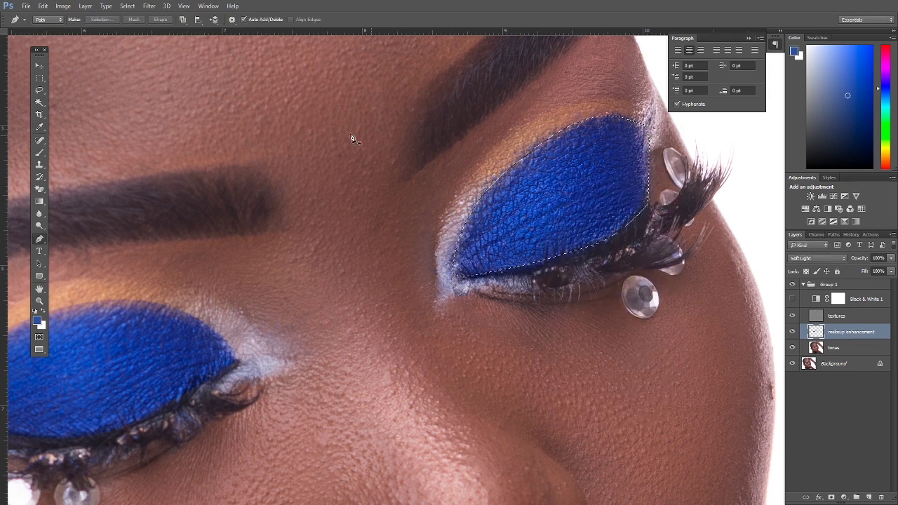
- Clone Stamp the far lid's blue edges inside the selection, first in Darken mode and again in Lighten mode
{"action": "left_click", "coordinate": [39, 164]}
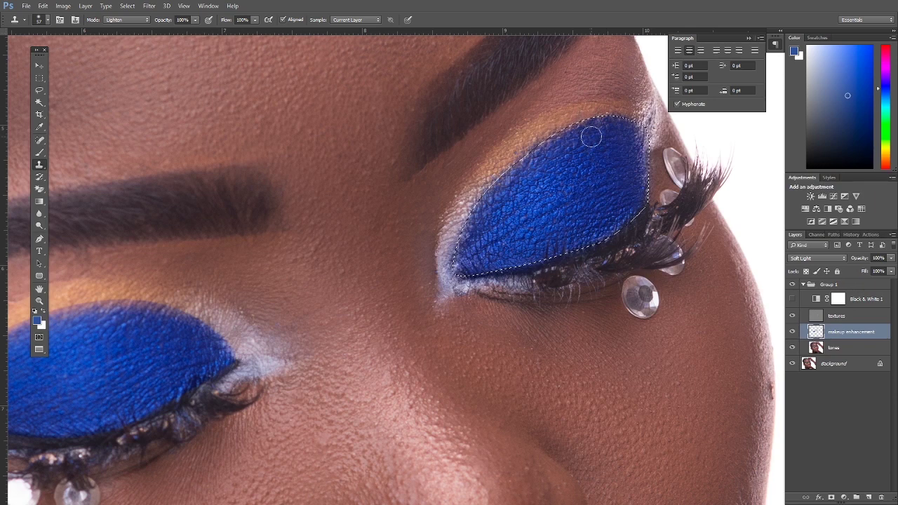
{"action": "left_click", "coordinate": [147, 19]}
{"action": "left_click", "coordinate": [112, 51]}
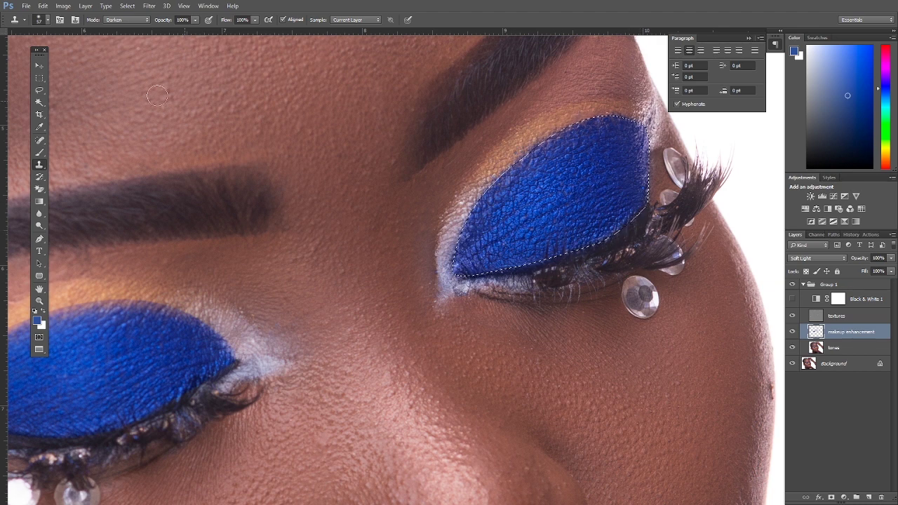
{"action": "left_click", "coordinate": [141, 20]}
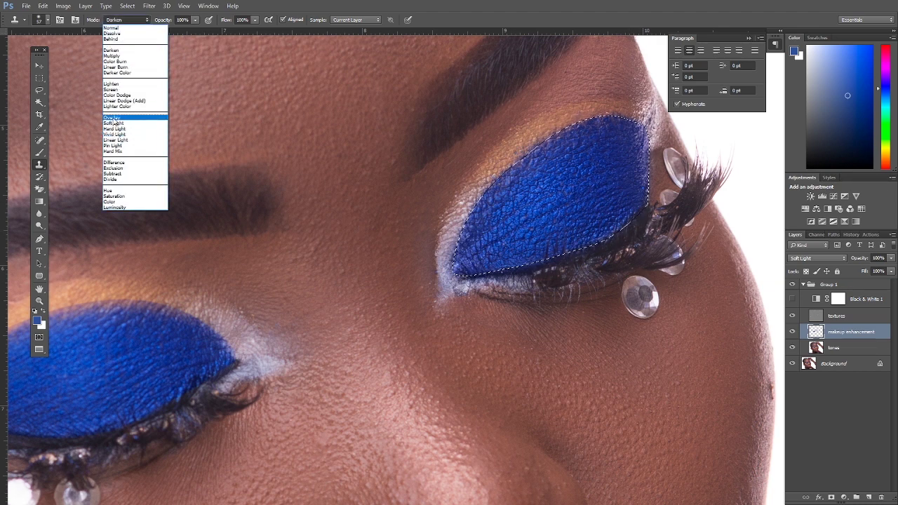
{"action": "left_click", "coordinate": [112, 84]}
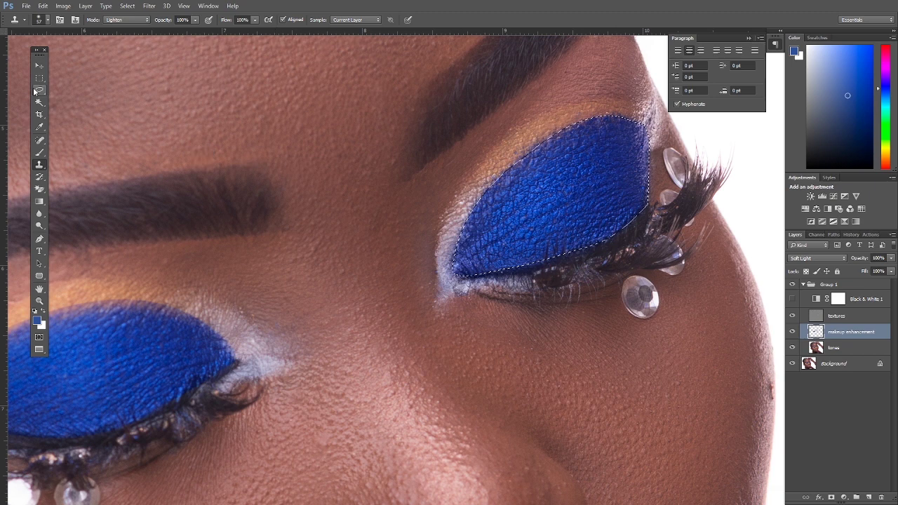
- Deselect the far lid's eyeshadow selection
{"action": "key", "text": "l"}
{"action": "right_click", "coordinate": [538, 118]}
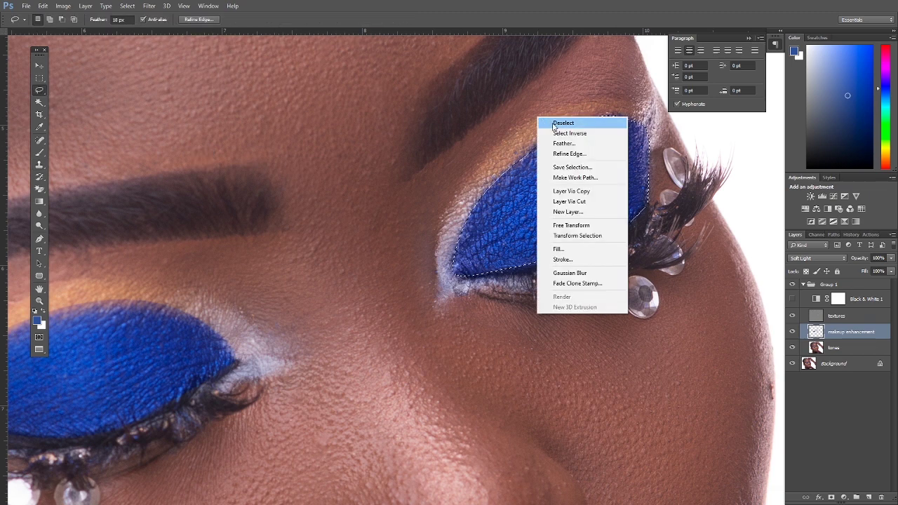
{"action": "left_click", "coordinate": [561, 124]}
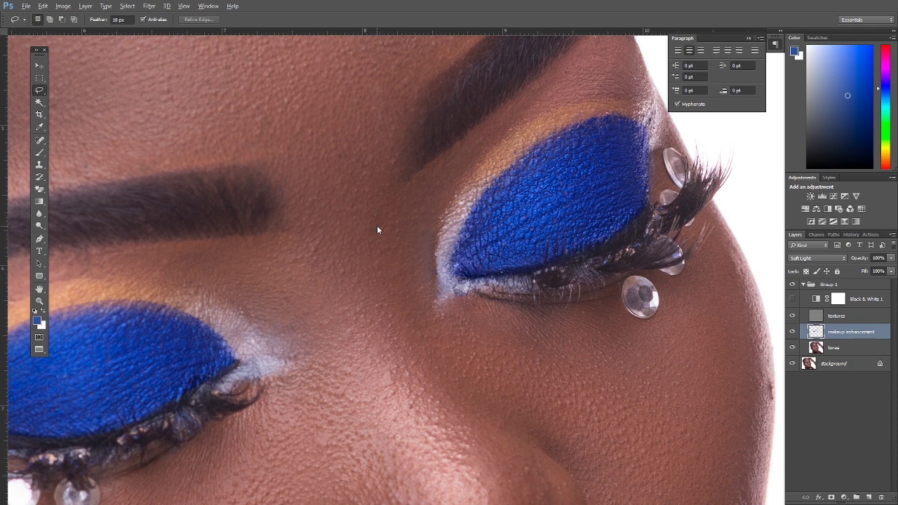
- Compare both eyes with and without the makeup enhancement layer
{"action": "scroll", "coordinate": [376, 225], "scroll_direction": "down", "scroll_amount": 2}
{"action": "key", "text": "alt+space"}
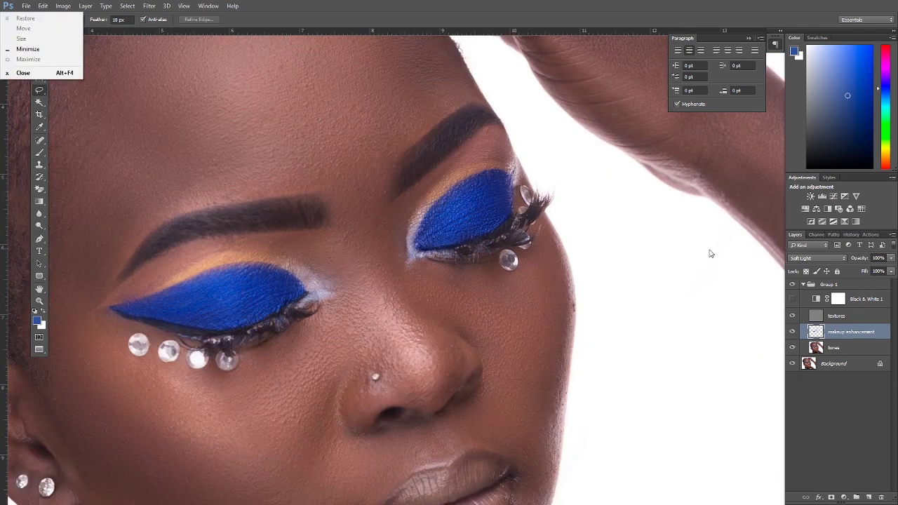
{"action": "key", "text": "Escape"}
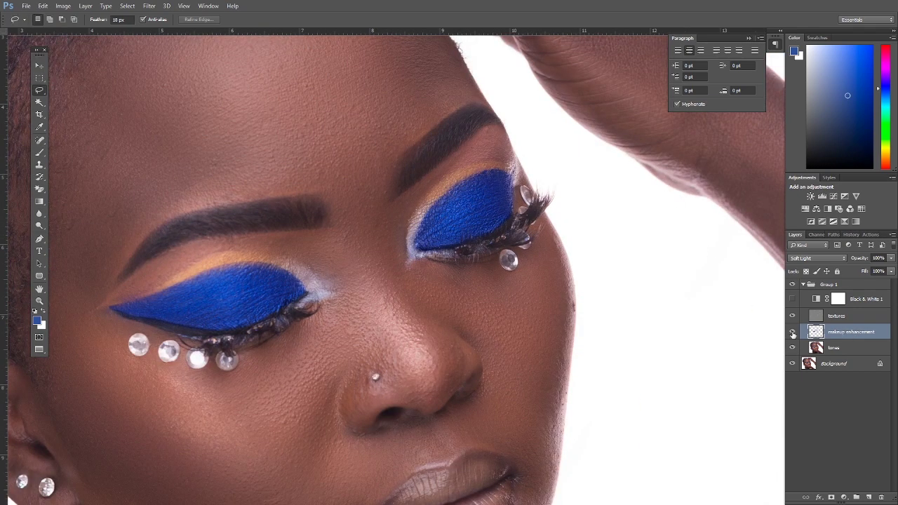
{"action": "left_click", "coordinate": [793, 333]}
{"action": "left_click", "coordinate": [793, 333]}
{"action": "left_click", "coordinate": [793, 333]}
{"action": "left_click", "coordinate": [793, 333]}
- Add a new layer directly above the tones layer and name it "golden eye shadow"
{"action": "left_click", "coordinate": [857, 349]}
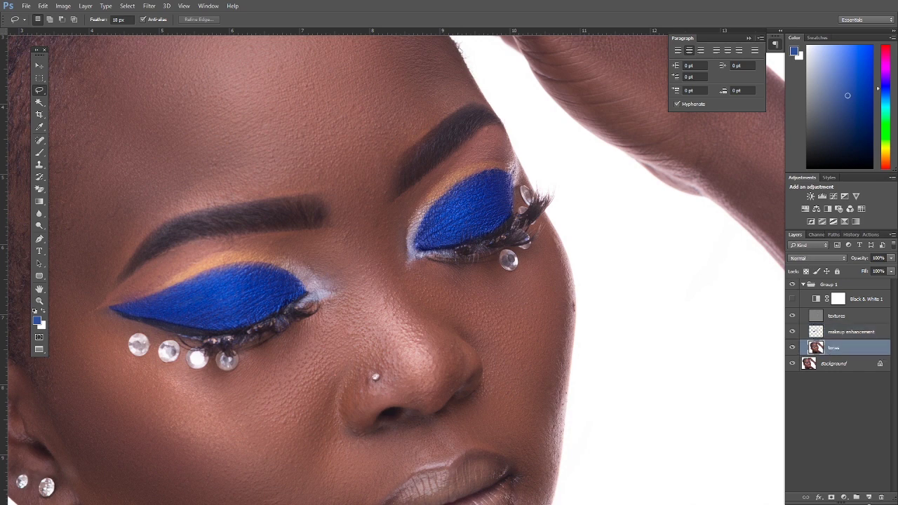
{"action": "left_click", "coordinate": [870, 498]}
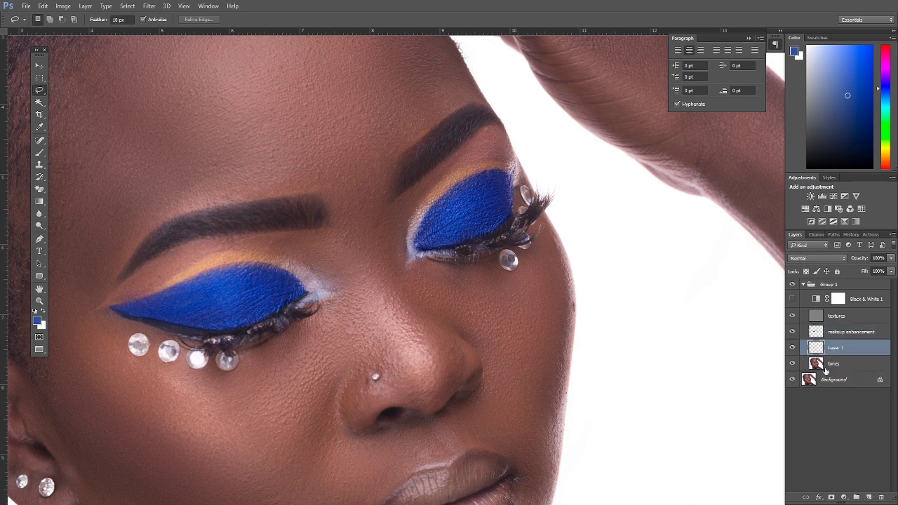
{"action": "double_click", "coordinate": [835, 348]}
{"action": "type", "text": "gl"}
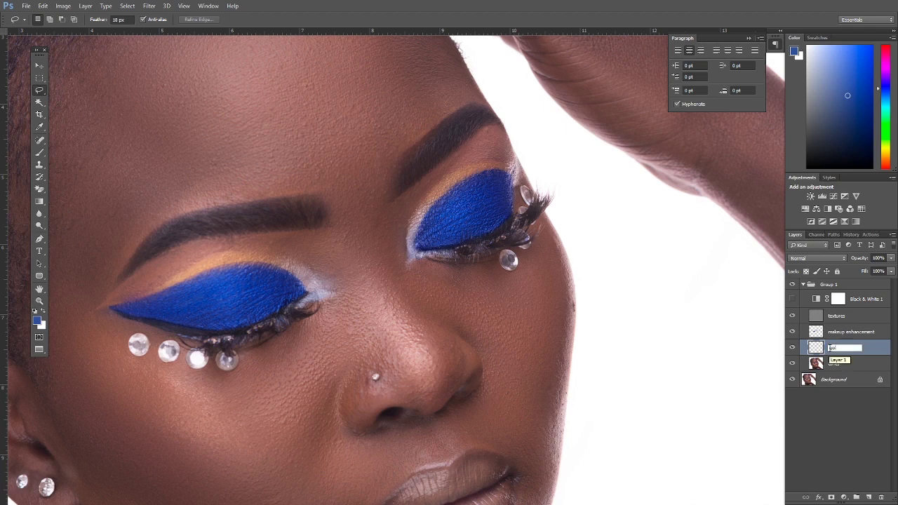
{"action": "type", "text": "lge"}
{"action": "key", "text": "BackSpace"}
{"action": "key", "text": "BackSpace"}
{"action": "type", "text": "den eye"}
{"action": "key", "text": "Return"}
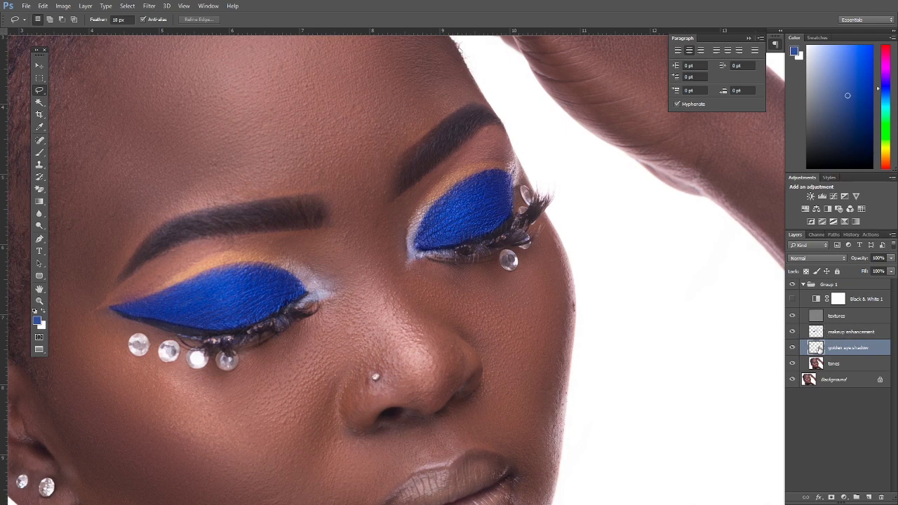
- Sample the golden eyeshadow colour and brush it along the near lid's upper band, enlarging the soft brush to 114 px
{"action": "key", "text": "z"}
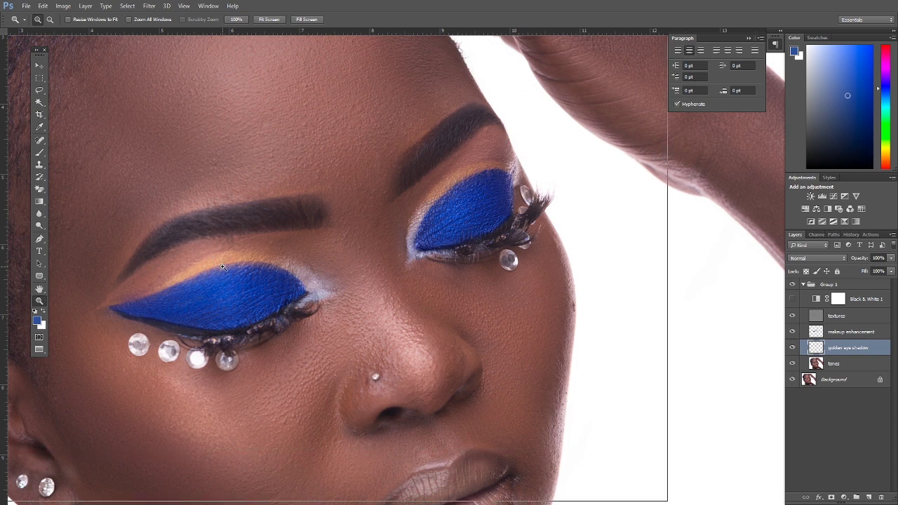
{"action": "left_click", "coordinate": [223, 268]}
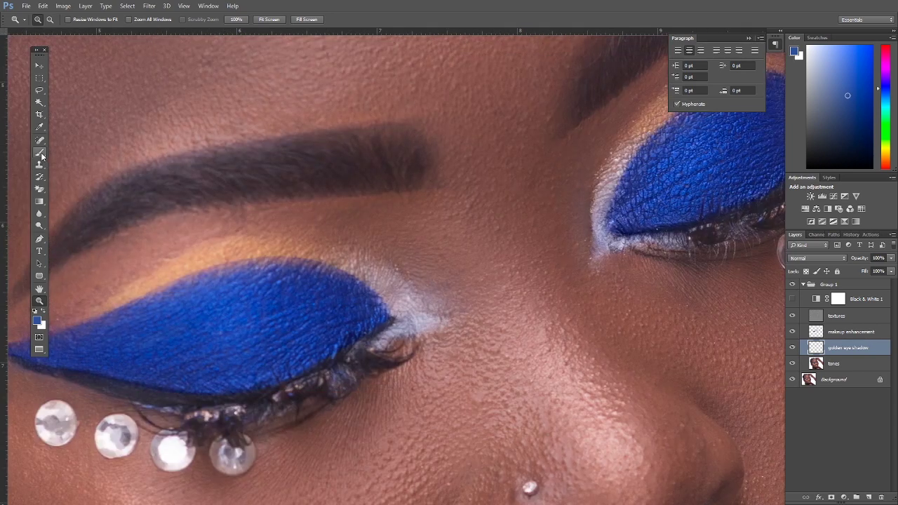
{"action": "left_click", "coordinate": [40, 154]}
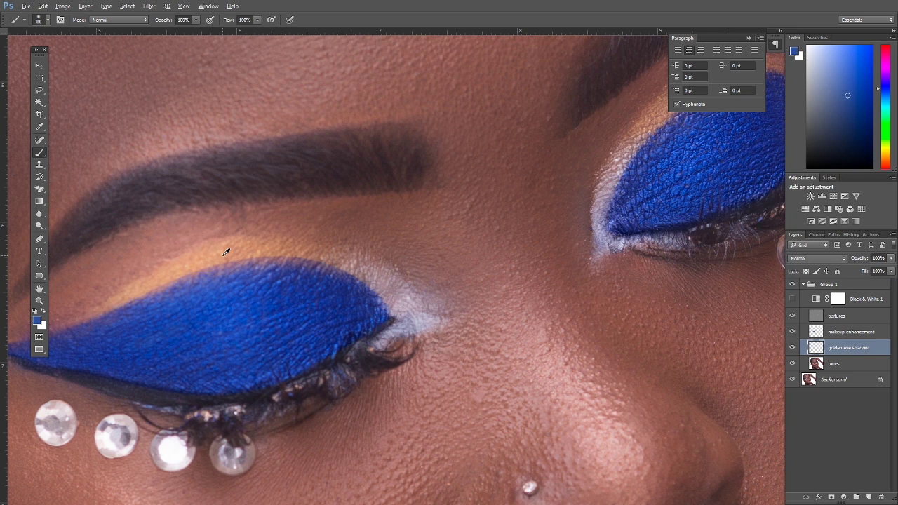
{"action": "left_click", "coordinate": [226, 251], "text": "alt"}
{"action": "mouse_move", "coordinate": [151, 292]}
{"action": "left_mouse_down"}
{"action": "mouse_move", "coordinate": [304, 265]}
{"action": "mouse_move", "coordinate": [345, 272]}
{"action": "mouse_move", "coordinate": [374, 290]}
{"action": "mouse_move", "coordinate": [305, 258]}
{"action": "mouse_move", "coordinate": [260, 251]}
{"action": "mouse_move", "coordinate": [201, 260]}
{"action": "mouse_move", "coordinate": [37, 340]}
{"action": "left_mouse_up"}
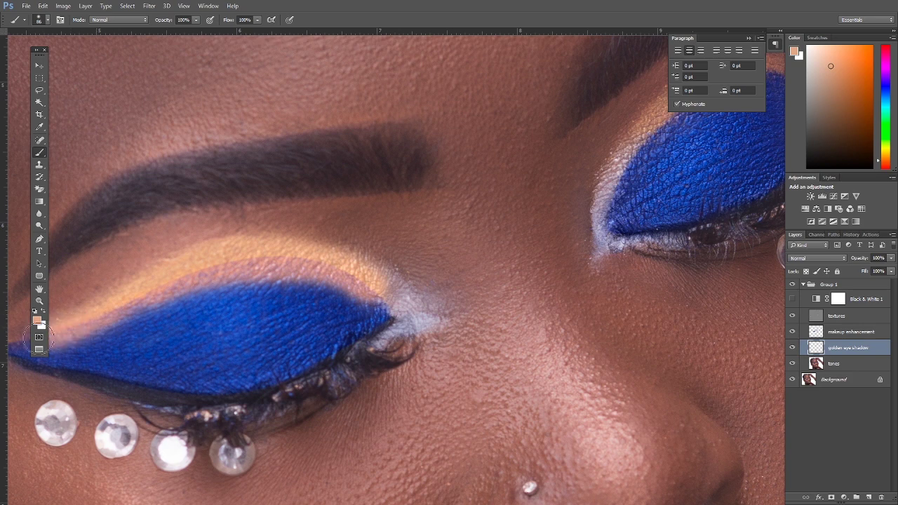
{"action": "right_click", "coordinate": [336, 270]}
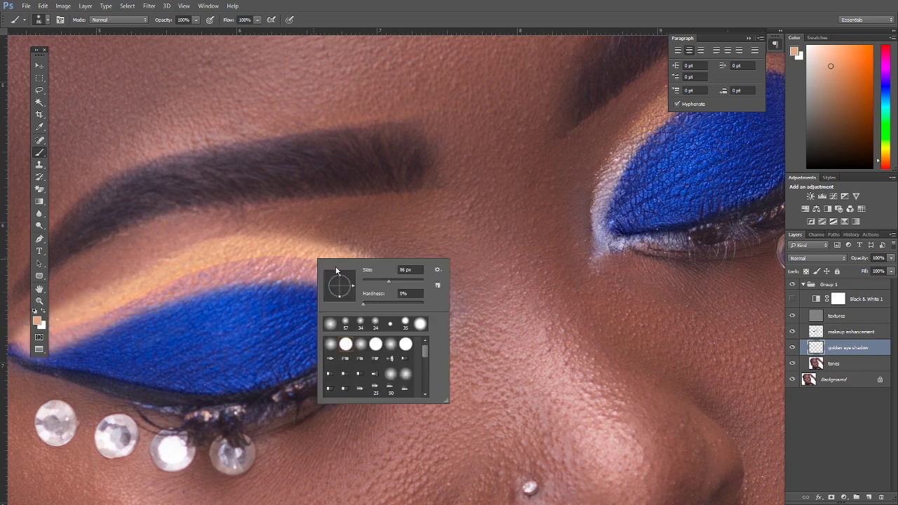
{"action": "left_click_drag", "start_coordinate": [392, 279], "coordinate": [396, 280]}
{"action": "left_click", "coordinate": [70, 329]}
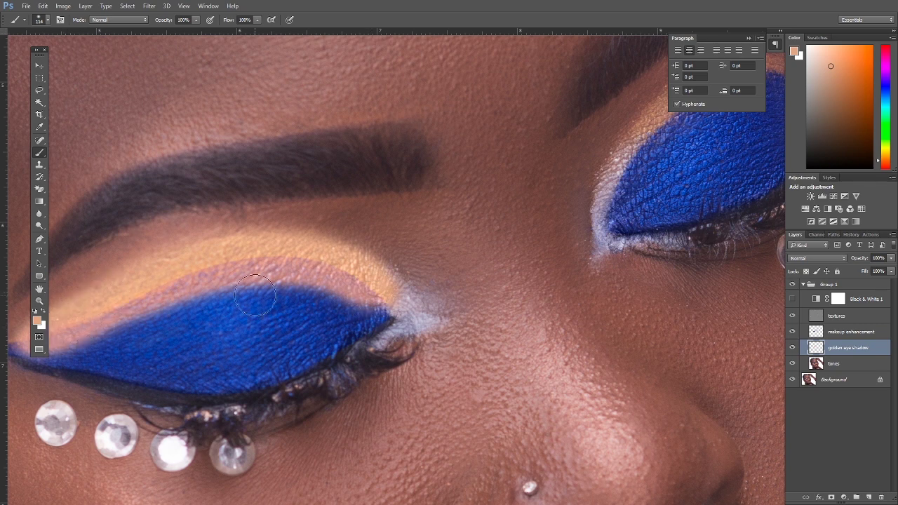
- Paint the same golden colour along the band above the far lid's blue eyeshadow
{"action": "left_click_drag", "start_coordinate": [552, 257], "coordinate": [263, 369]}
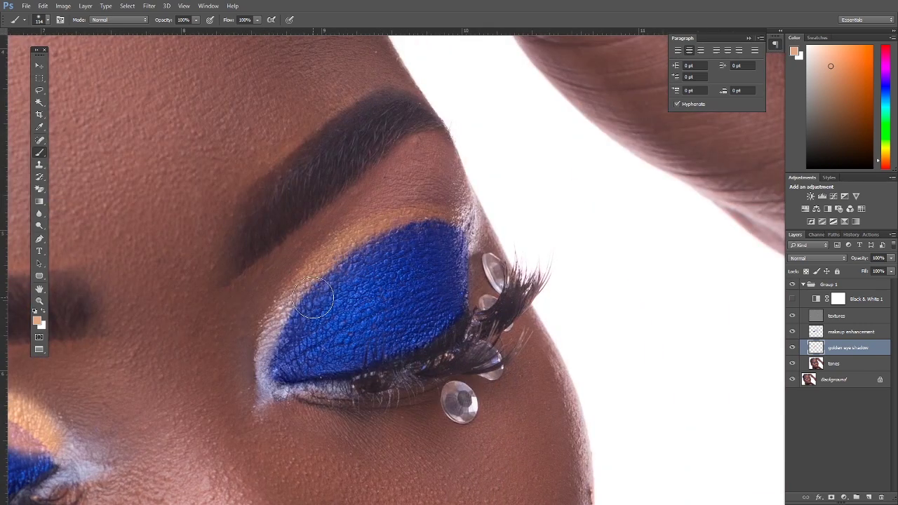
{"action": "left_click", "coordinate": [328, 276]}
{"action": "mouse_move", "coordinate": [330, 276]}
{"action": "left_mouse_down"}
{"action": "mouse_move", "coordinate": [373, 245]}
{"action": "mouse_move", "coordinate": [449, 231]}
{"action": "mouse_move", "coordinate": [351, 255]}
{"action": "mouse_move", "coordinate": [308, 291]}
{"action": "mouse_move", "coordinate": [351, 240]}
{"action": "mouse_move", "coordinate": [459, 204]}
{"action": "mouse_move", "coordinate": [470, 212]}
{"action": "mouse_move", "coordinate": [362, 275]}
{"action": "mouse_move", "coordinate": [350, 264]}
{"action": "mouse_move", "coordinate": [313, 296]}
{"action": "mouse_move", "coordinate": [309, 319]}
{"action": "left_mouse_up"}
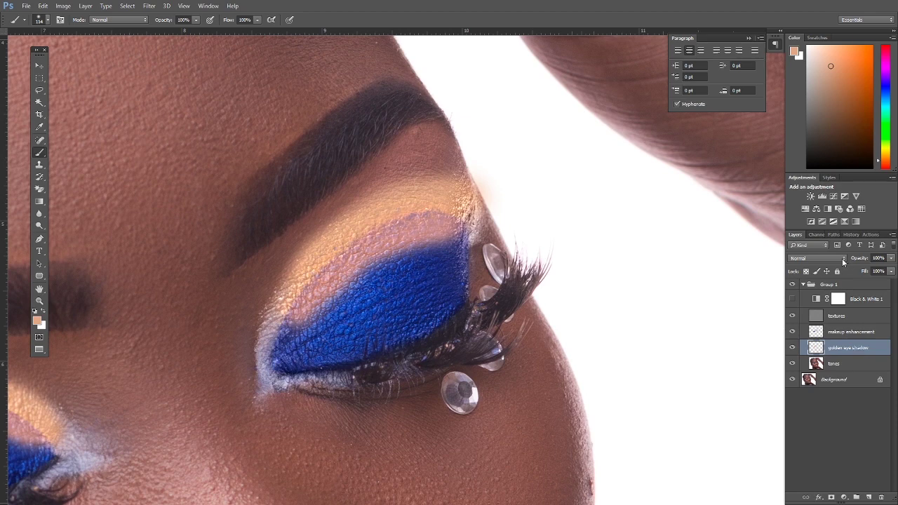
- Set the golden eye shadow layer's blend mode to Soft Light
{"action": "left_click", "coordinate": [844, 261]}
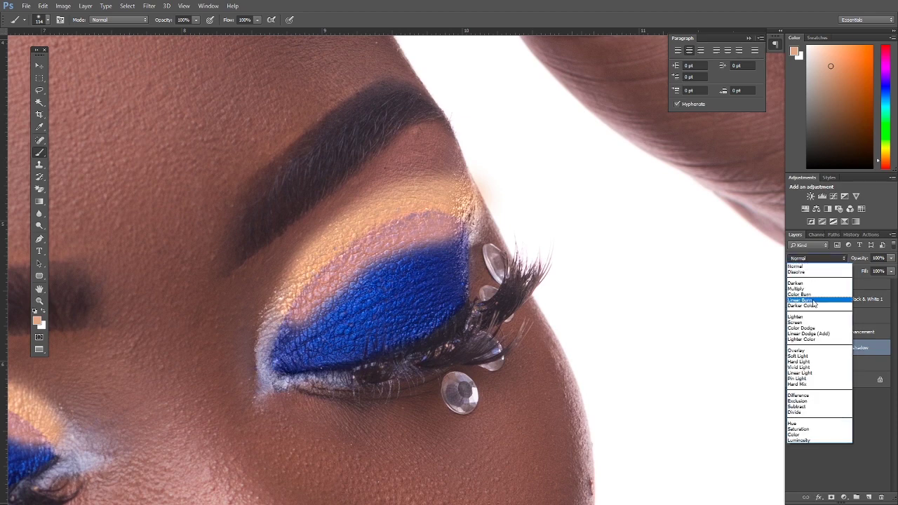
{"action": "left_click", "coordinate": [800, 356]}
{"action": "left_click_drag", "start_coordinate": [433, 325], "coordinate": [384, 229]}
{"action": "scroll", "coordinate": [385, 229], "scroll_direction": "down", "scroll_amount": 5}
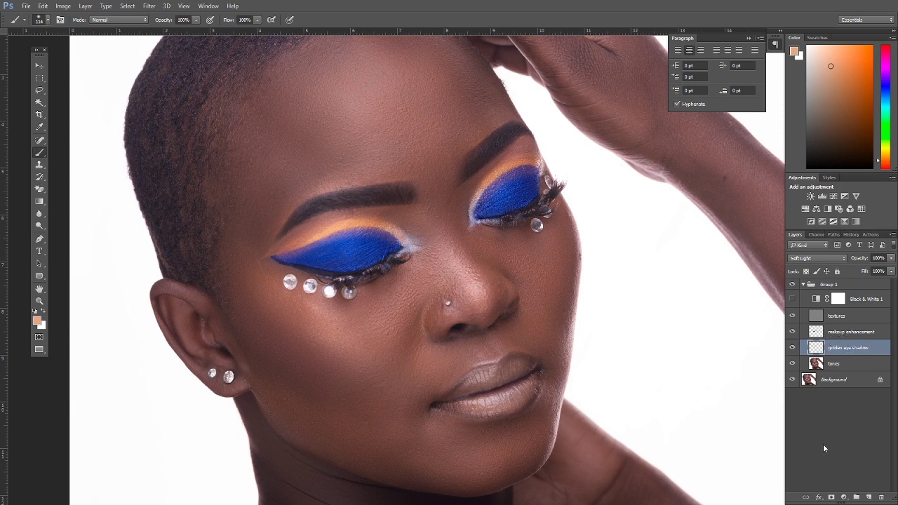
- Add a layer mask to the golden eye shadow layer and make black the brush colour
{"action": "left_click", "coordinate": [832, 498]}
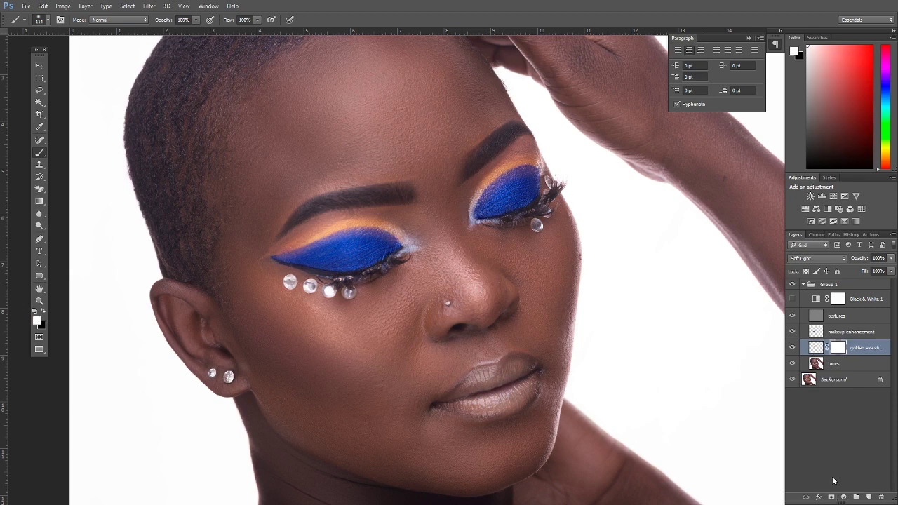
{"action": "key", "text": "z"}
{"action": "left_click", "coordinate": [354, 233]}
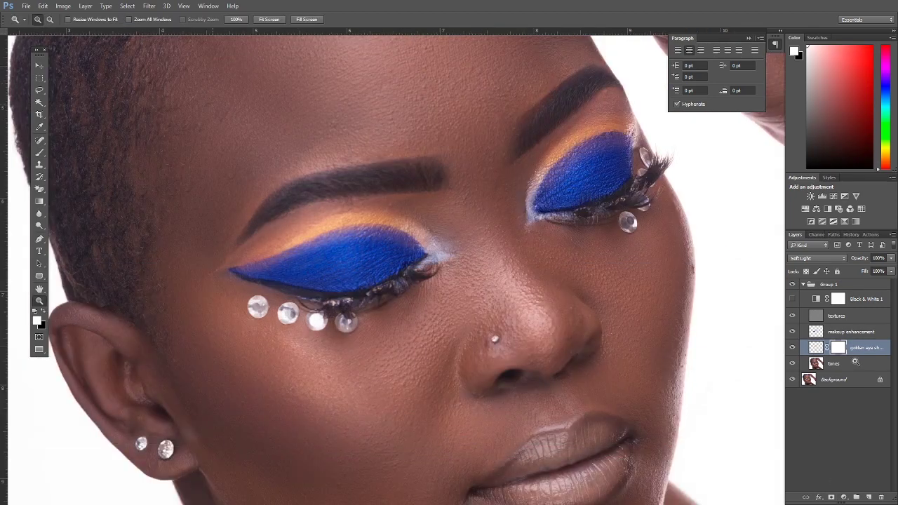
{"action": "left_click", "coordinate": [354, 233]}
{"action": "key", "text": "b"}
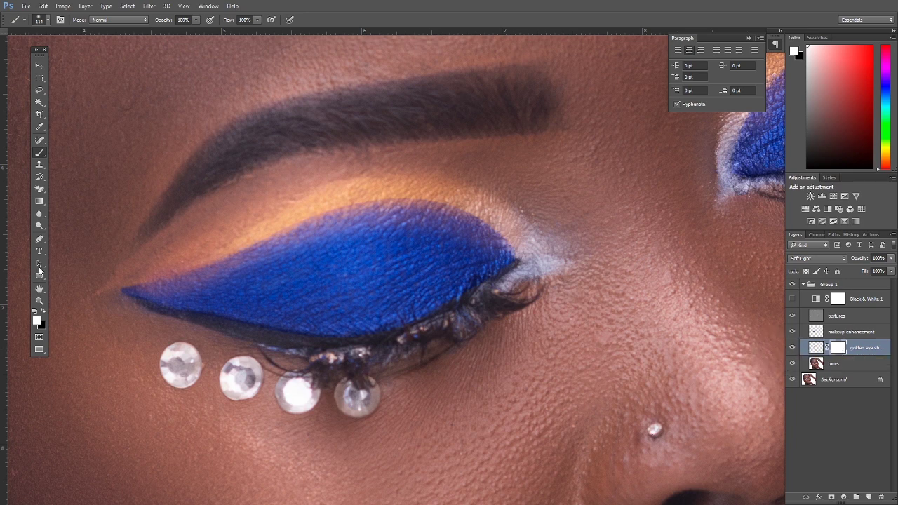
{"action": "left_click", "coordinate": [43, 313]}
{"action": "key", "text": "x"}
{"action": "key", "text": "x"}
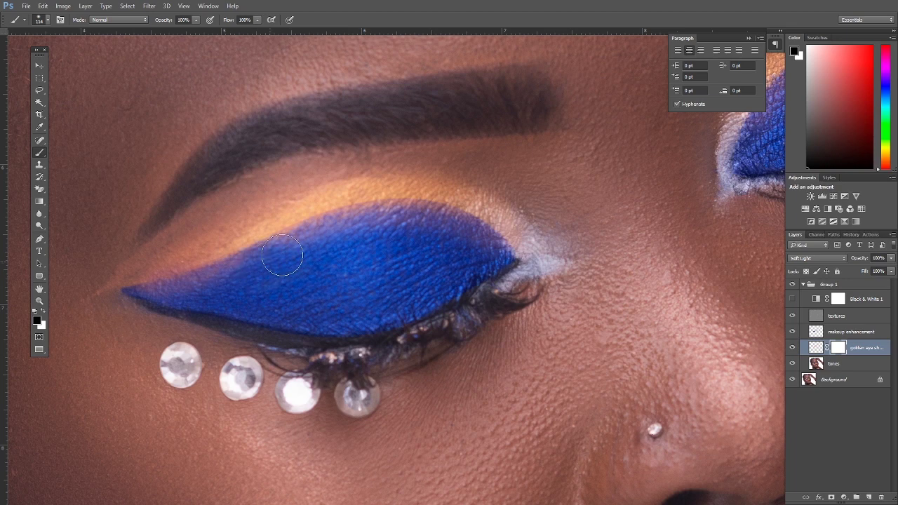
- Mask the golden tint off the blue eyeshadow on both lids with a smaller soft black brush
{"action": "right_click", "coordinate": [338, 244]}
{"action": "key", "text": "Return"}
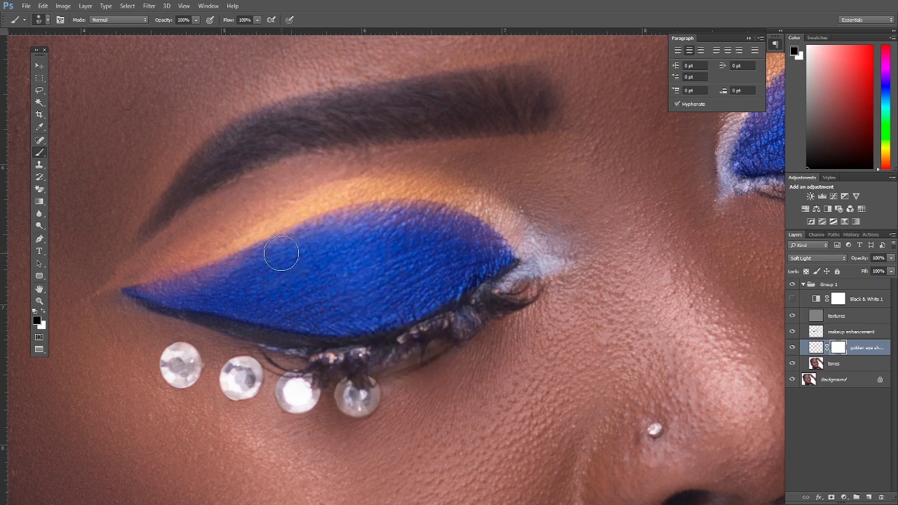
{"action": "mouse_move", "coordinate": [397, 225]}
{"action": "left_mouse_down"}
{"action": "mouse_move", "coordinate": [321, 241]}
{"action": "mouse_move", "coordinate": [416, 221]}
{"action": "mouse_move", "coordinate": [485, 256]}
{"action": "mouse_move", "coordinate": [471, 234]}
{"action": "mouse_move", "coordinate": [355, 222]}
{"action": "mouse_move", "coordinate": [335, 239]}
{"action": "mouse_move", "coordinate": [368, 226]}
{"action": "mouse_move", "coordinate": [212, 290]}
{"action": "left_mouse_up"}
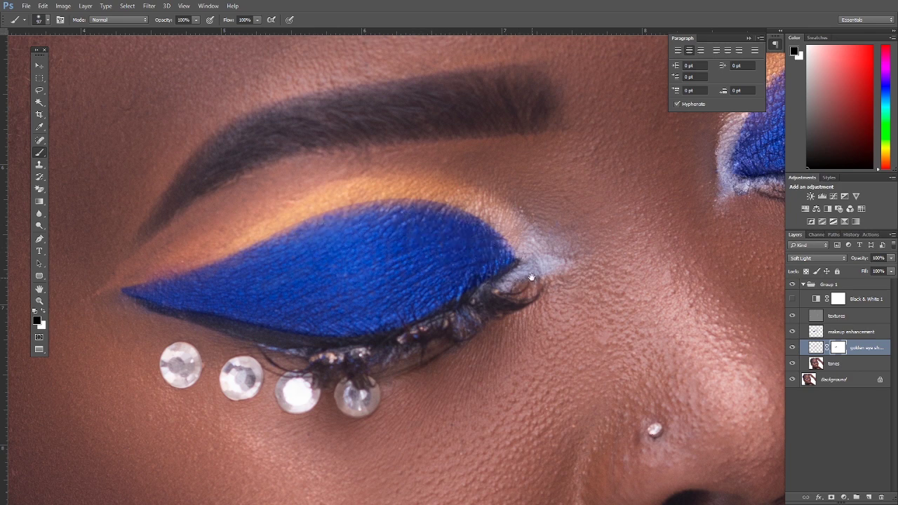
{"action": "mouse_move", "coordinate": [484, 259]}
{"action": "left_mouse_down"}
{"action": "mouse_move", "coordinate": [365, 231]}
{"action": "mouse_move", "coordinate": [301, 265]}
{"action": "mouse_move", "coordinate": [334, 202]}
{"action": "mouse_move", "coordinate": [397, 172]}
{"action": "mouse_move", "coordinate": [349, 221]}
{"action": "mouse_move", "coordinate": [419, 150]}
{"action": "mouse_move", "coordinate": [392, 210]}
{"action": "mouse_move", "coordinate": [319, 234]}
{"action": "mouse_move", "coordinate": [384, 166]}
{"action": "mouse_move", "coordinate": [439, 144]}
{"action": "mouse_move", "coordinate": [456, 167]}
{"action": "mouse_move", "coordinate": [386, 190]}
{"action": "mouse_move", "coordinate": [297, 265]}
{"action": "mouse_move", "coordinate": [353, 196]}
{"action": "mouse_move", "coordinate": [453, 180]}
{"action": "mouse_move", "coordinate": [452, 159]}
{"action": "mouse_move", "coordinate": [307, 268]}
{"action": "mouse_move", "coordinate": [296, 259]}
{"action": "left_mouse_up"}
{"action": "scroll", "coordinate": [296, 259], "scroll_direction": "down", "scroll_amount": 5}
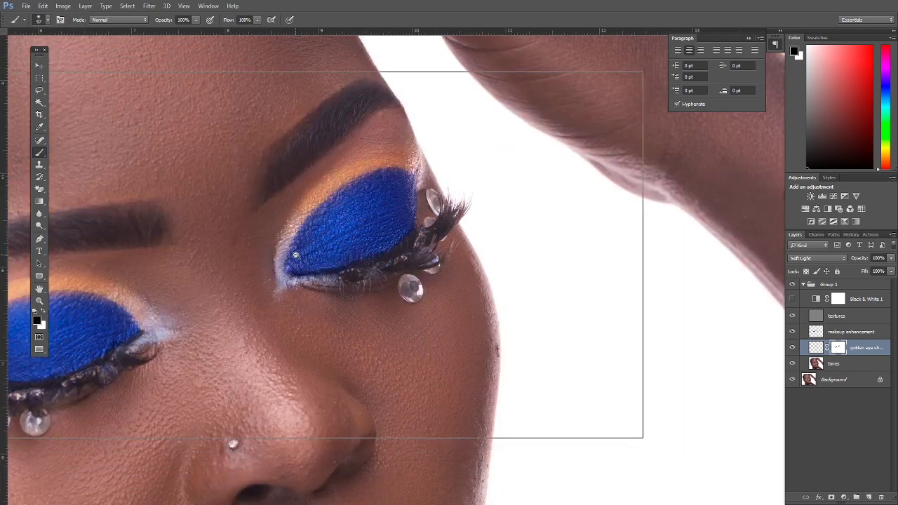
- Compare the portrait with and without the golden eye shadow layer
{"action": "scroll", "coordinate": [298, 261], "scroll_direction": "down", "scroll_amount": 2}
{"action": "key", "text": "alt+space"}
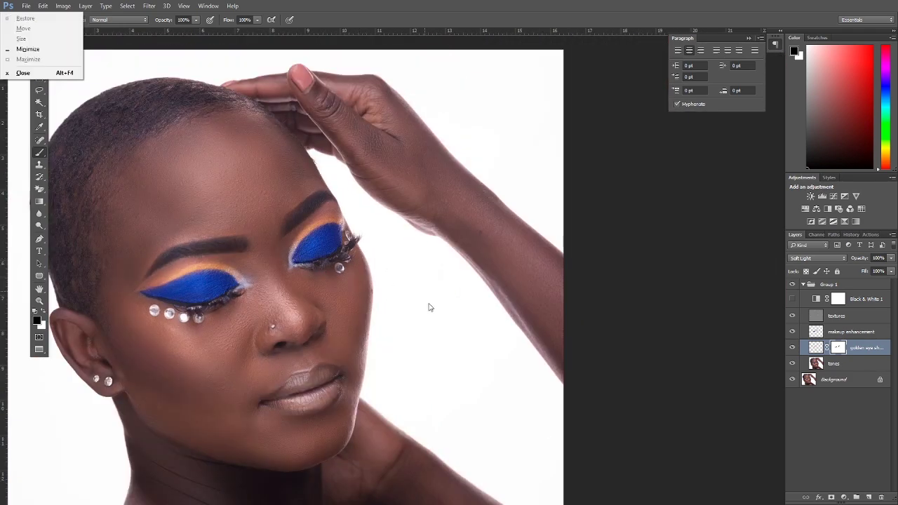
{"action": "key", "text": "Escape"}
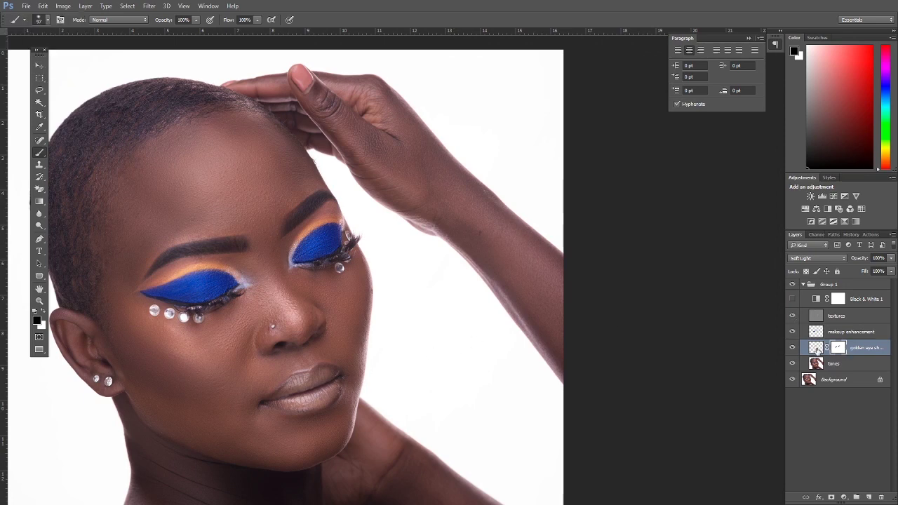
{"action": "left_click", "coordinate": [793, 349]}
{"action": "left_click", "coordinate": [793, 349]}
{"action": "left_click", "coordinate": [793, 349]}
- Group the makeup enhancement and golden eye shadow layers together, and compare the portrait with and without the group
{"action": "left_click", "coordinate": [852, 332]}
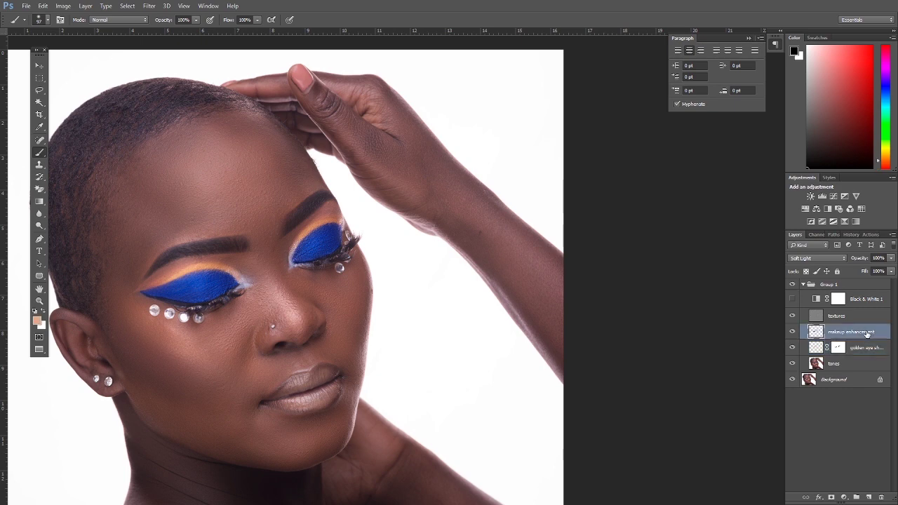
{"action": "left_click", "coordinate": [865, 349], "text": "shift"}
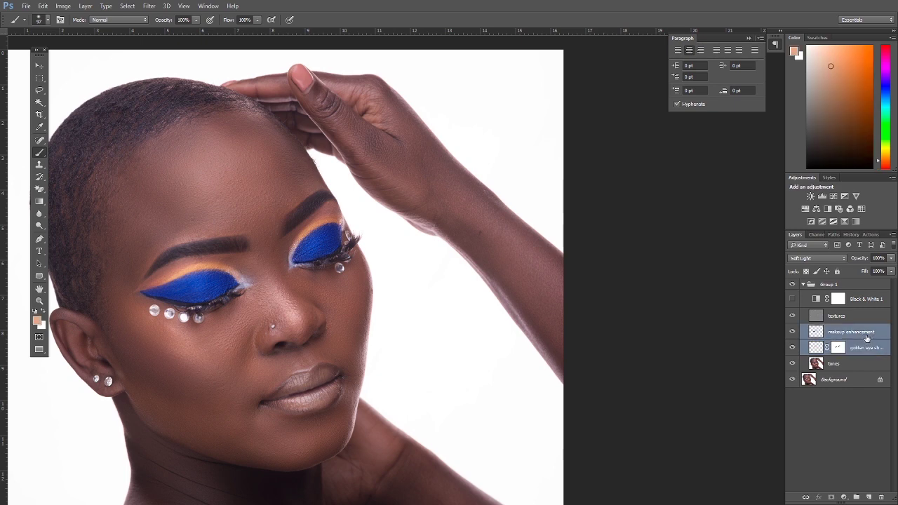
{"action": "left_click_drag", "start_coordinate": [865, 349], "coordinate": [856, 497]}
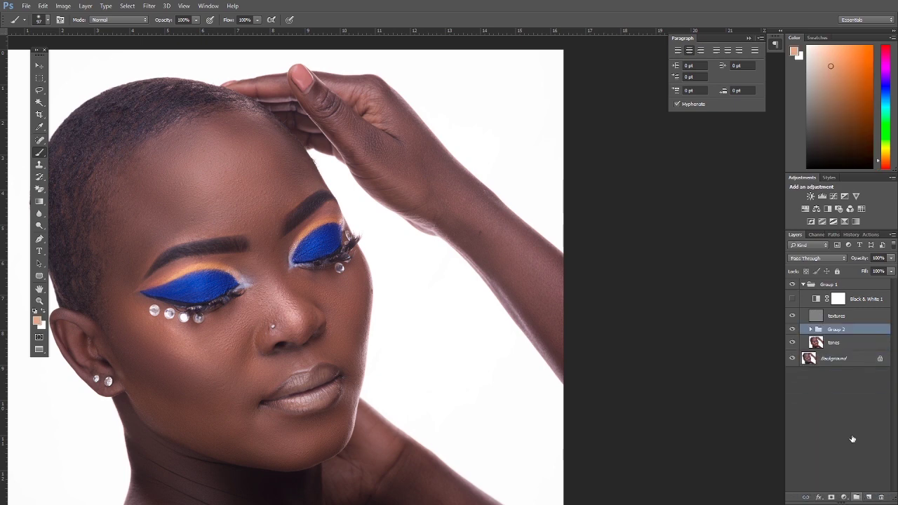
{"action": "left_click", "coordinate": [793, 329]}
{"action": "left_click", "coordinate": [793, 330]}
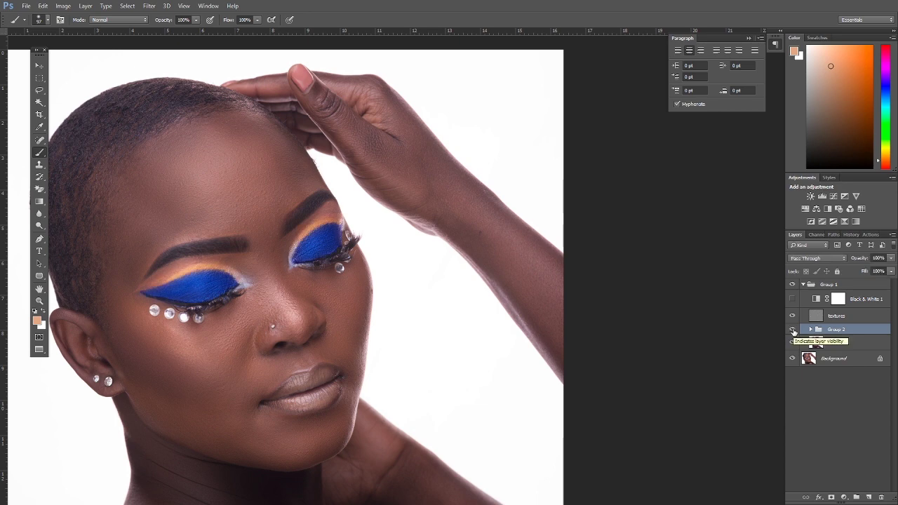
- Compare the portrait with and without the eyeshadow makeup group
{"action": "left_click", "coordinate": [793, 330]}
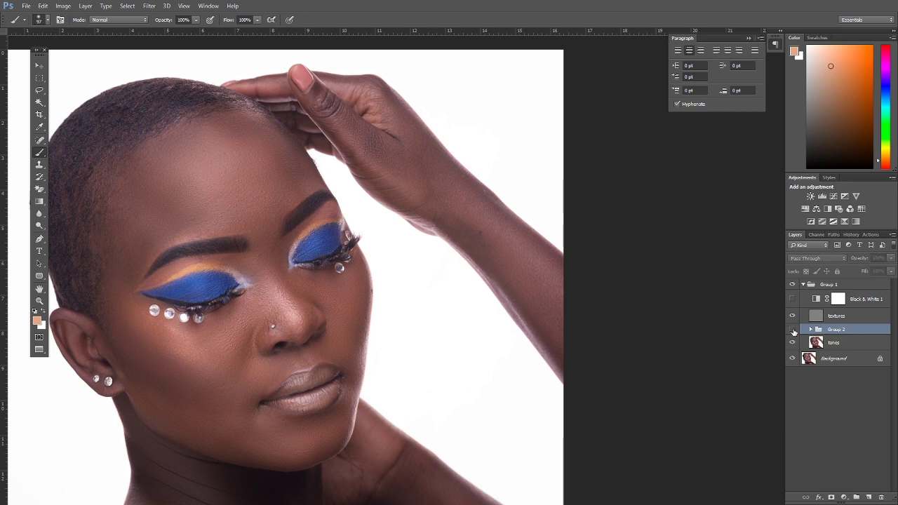
{"action": "left_click", "coordinate": [793, 330]}
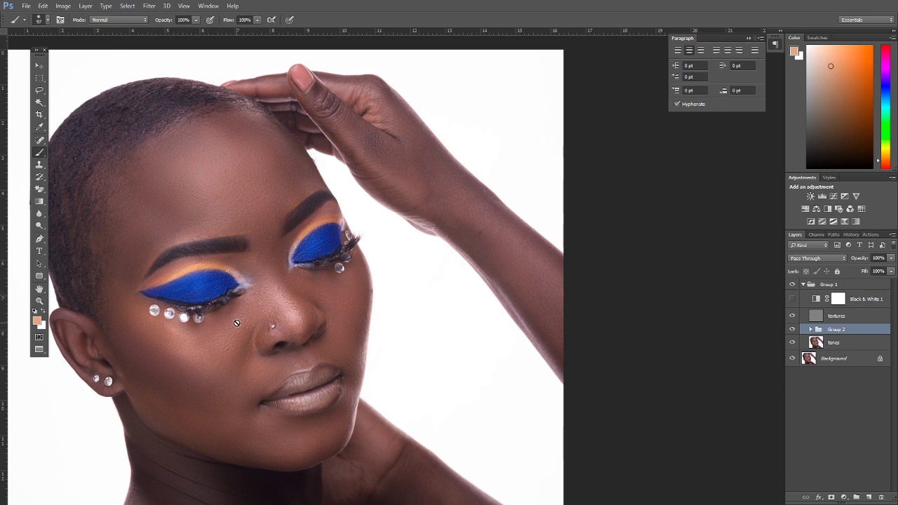
- Add a new layer directly above the tones layer and name it lips
{"action": "left_click", "coordinate": [811, 330]}
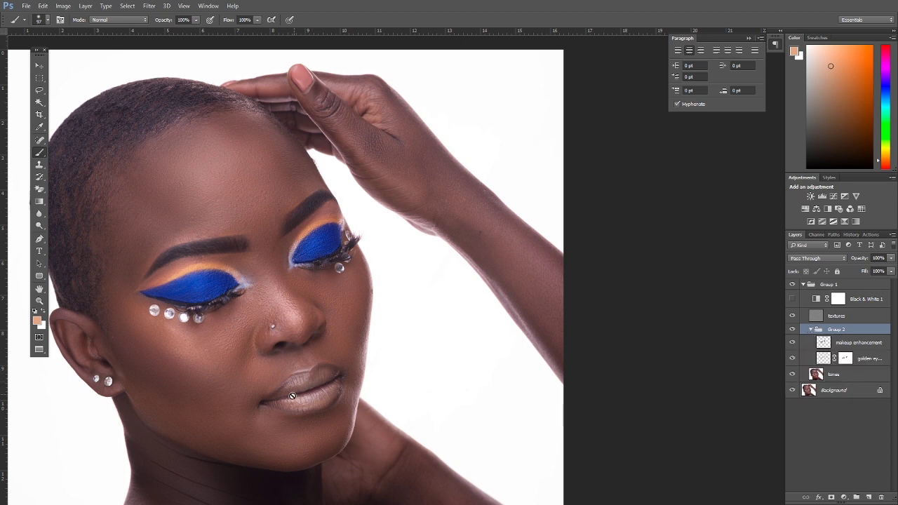
{"action": "left_click", "coordinate": [844, 377]}
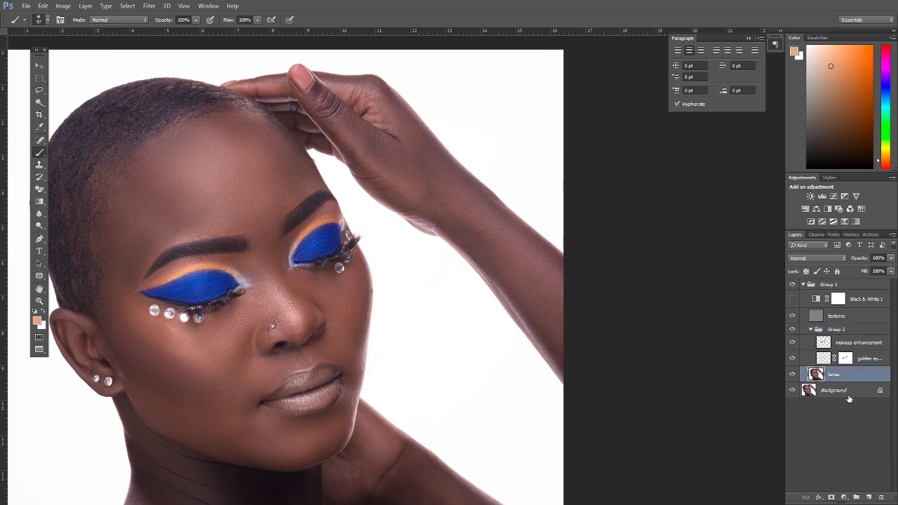
{"action": "left_click", "coordinate": [869, 496]}
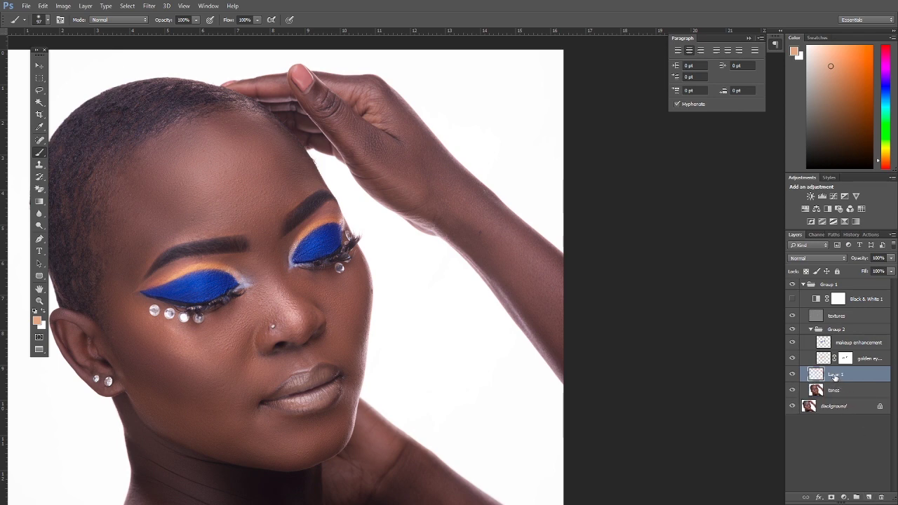
{"action": "double_click", "coordinate": [835, 375]}
{"action": "key", "text": "BackSpace"}
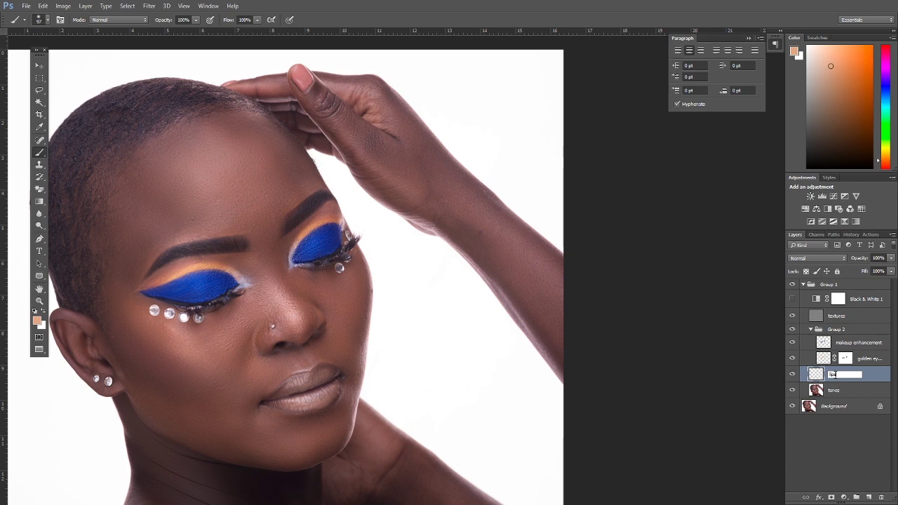
{"action": "type", "text": "lips"}
{"action": "key", "text": "Return"}
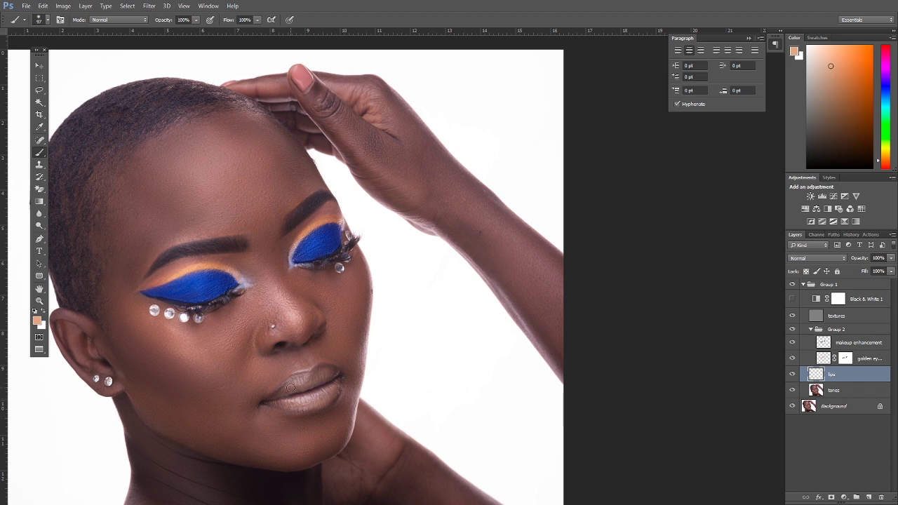
- Paint over both lips on the lips layer with a soft 79 px brush, using a brown sampled from the upper lip
{"action": "key", "text": "s"}
{"action": "left_click", "coordinate": [40, 300]}
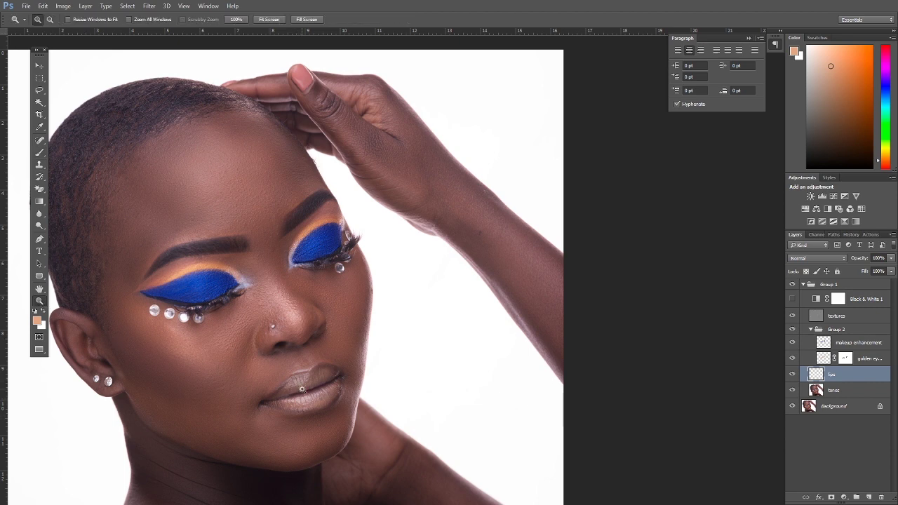
{"action": "left_click", "coordinate": [307, 384]}
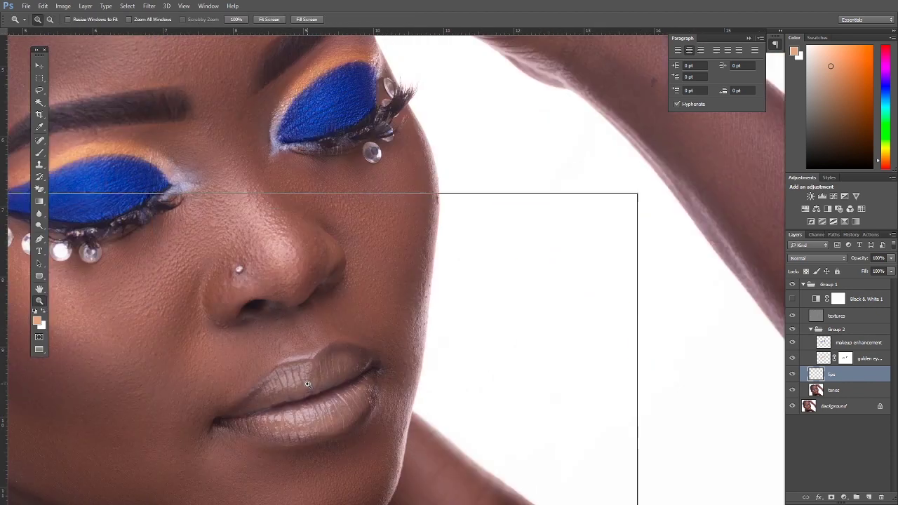
{"action": "left_click", "coordinate": [307, 384]}
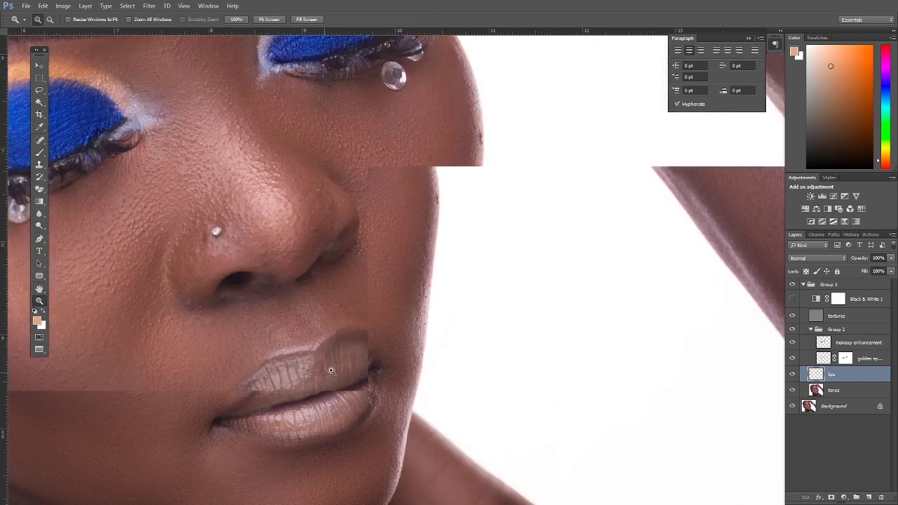
{"action": "left_click", "coordinate": [330, 367]}
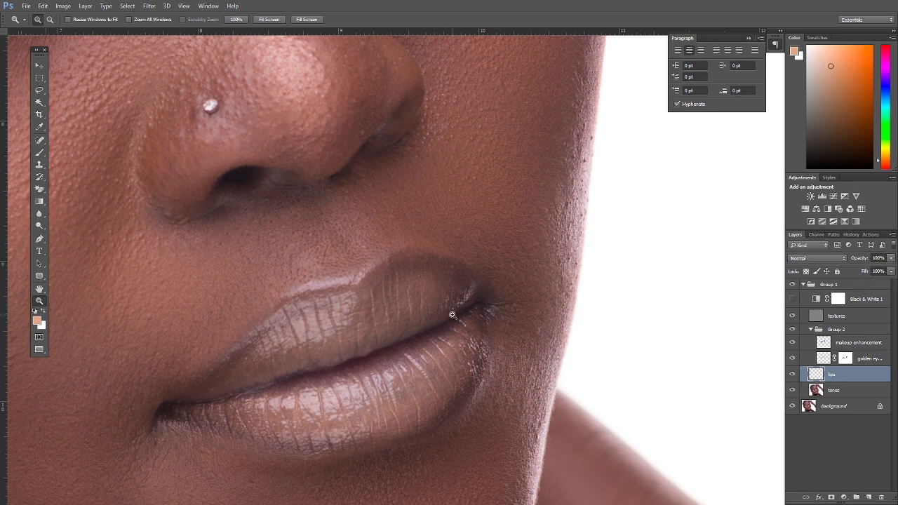
{"action": "left_click", "coordinate": [39, 153]}
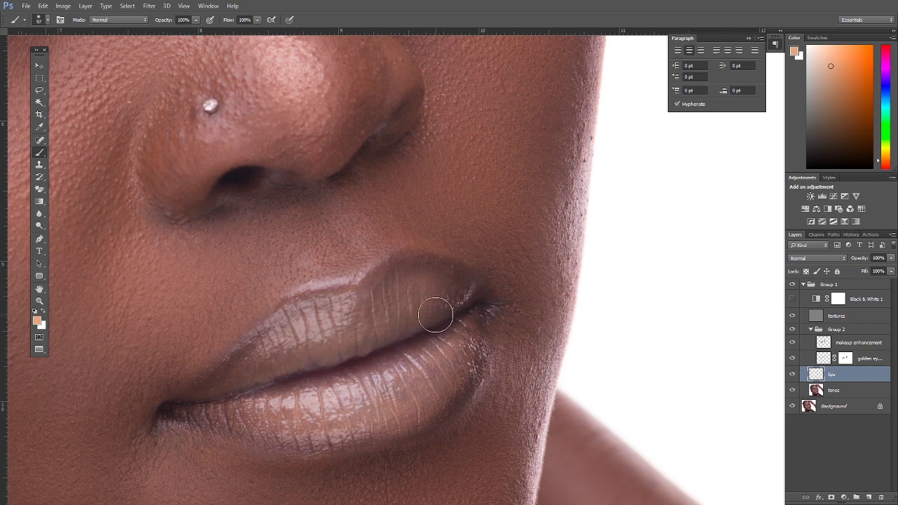
{"action": "right_click", "coordinate": [431, 309]}
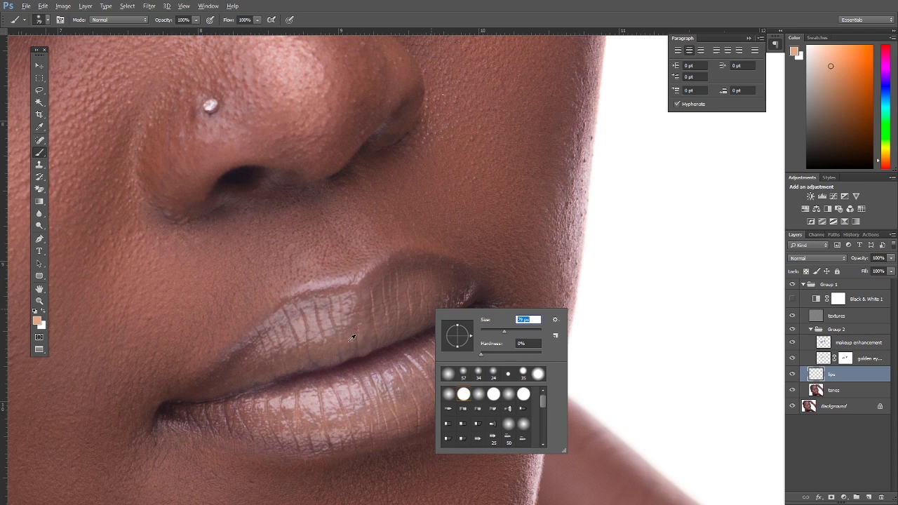
{"action": "left_click", "coordinate": [355, 338]}
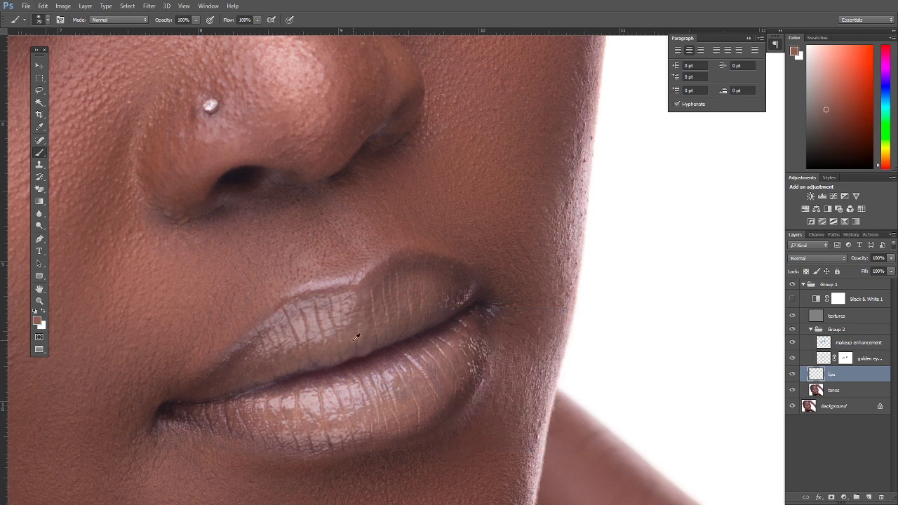
{"action": "mouse_move", "coordinate": [321, 358]}
{"action": "left_mouse_down"}
{"action": "mouse_move", "coordinate": [283, 371]}
{"action": "mouse_move", "coordinate": [312, 355]}
{"action": "mouse_move", "coordinate": [257, 367]}
{"action": "left_mouse_up"}
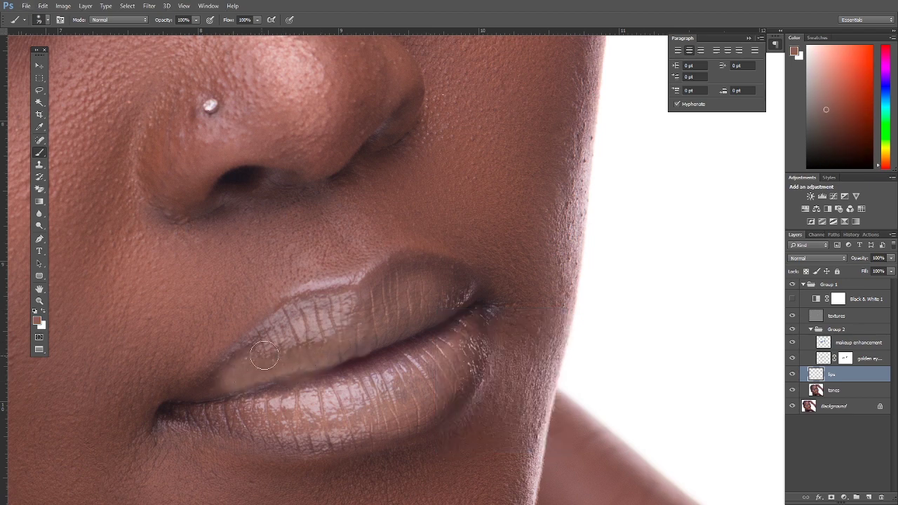
{"action": "mouse_move", "coordinate": [365, 304]}
{"action": "left_mouse_down"}
{"action": "mouse_move", "coordinate": [413, 291]}
{"action": "mouse_move", "coordinate": [453, 295]}
{"action": "mouse_move", "coordinate": [386, 292]}
{"action": "mouse_move", "coordinate": [438, 276]}
{"action": "mouse_move", "coordinate": [472, 299]}
{"action": "mouse_move", "coordinate": [259, 373]}
{"action": "mouse_move", "coordinate": [419, 326]}
{"action": "mouse_move", "coordinate": [290, 363]}
{"action": "mouse_move", "coordinate": [196, 408]}
{"action": "mouse_move", "coordinate": [257, 401]}
{"action": "mouse_move", "coordinate": [464, 334]}
{"action": "mouse_move", "coordinate": [318, 388]}
{"action": "mouse_move", "coordinate": [449, 340]}
{"action": "mouse_move", "coordinate": [342, 424]}
{"action": "mouse_move", "coordinate": [375, 416]}
{"action": "mouse_move", "coordinate": [469, 358]}
{"action": "mouse_move", "coordinate": [467, 298]}
{"action": "mouse_move", "coordinate": [403, 315]}
{"action": "mouse_move", "coordinate": [359, 378]}
{"action": "mouse_move", "coordinate": [381, 403]}
{"action": "mouse_move", "coordinate": [230, 408]}
{"action": "mouse_move", "coordinate": [350, 362]}
{"action": "mouse_move", "coordinate": [276, 381]}
{"action": "mouse_move", "coordinate": [370, 323]}
{"action": "mouse_move", "coordinate": [370, 312]}
{"action": "mouse_move", "coordinate": [244, 375]}
{"action": "mouse_move", "coordinate": [220, 402]}
{"action": "mouse_move", "coordinate": [252, 417]}
{"action": "mouse_move", "coordinate": [368, 414]}
{"action": "mouse_move", "coordinate": [299, 424]}
{"action": "mouse_move", "coordinate": [191, 415]}
{"action": "mouse_move", "coordinate": [314, 320]}
{"action": "mouse_move", "coordinate": [435, 281]}
{"action": "mouse_move", "coordinate": [468, 296]}
{"action": "mouse_move", "coordinate": [478, 338]}
{"action": "mouse_move", "coordinate": [462, 376]}
{"action": "mouse_move", "coordinate": [406, 413]}
{"action": "mouse_move", "coordinate": [330, 436]}
{"action": "mouse_move", "coordinate": [323, 417]}
{"action": "mouse_move", "coordinate": [439, 365]}
{"action": "mouse_move", "coordinate": [290, 405]}
{"action": "mouse_move", "coordinate": [216, 401]}
{"action": "mouse_move", "coordinate": [194, 415]}
{"action": "mouse_move", "coordinate": [240, 429]}
{"action": "mouse_move", "coordinate": [309, 430]}
{"action": "mouse_move", "coordinate": [344, 410]}
{"action": "mouse_move", "coordinate": [294, 389]}
{"action": "mouse_move", "coordinate": [231, 392]}
{"action": "mouse_move", "coordinate": [231, 384]}
{"action": "mouse_move", "coordinate": [310, 320]}
{"action": "mouse_move", "coordinate": [361, 314]}
{"action": "mouse_move", "coordinate": [415, 264]}
{"action": "mouse_move", "coordinate": [474, 298]}
{"action": "mouse_move", "coordinate": [443, 275]}
{"action": "mouse_move", "coordinate": [380, 282]}
{"action": "mouse_move", "coordinate": [293, 314]}
{"action": "mouse_move", "coordinate": [211, 393]}
{"action": "mouse_move", "coordinate": [220, 430]}
{"action": "mouse_move", "coordinate": [267, 432]}
{"action": "mouse_move", "coordinate": [464, 348]}
{"action": "mouse_move", "coordinate": [468, 300]}
{"action": "mouse_move", "coordinate": [300, 334]}
{"action": "left_mouse_up"}
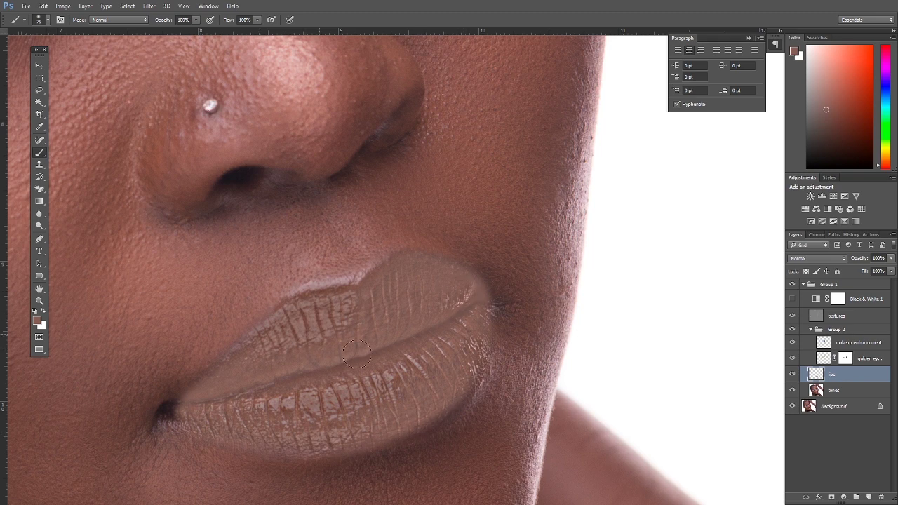
{"action": "mouse_move", "coordinate": [357, 354]}
{"action": "left_mouse_down"}
{"action": "mouse_move", "coordinate": [289, 381]}
{"action": "mouse_move", "coordinate": [320, 354]}
{"action": "mouse_move", "coordinate": [261, 395]}
{"action": "left_mouse_up"}
- Set the lips layer's blend mode to Soft Light and check the lip colour against the whole face
{"action": "left_click", "coordinate": [843, 258]}
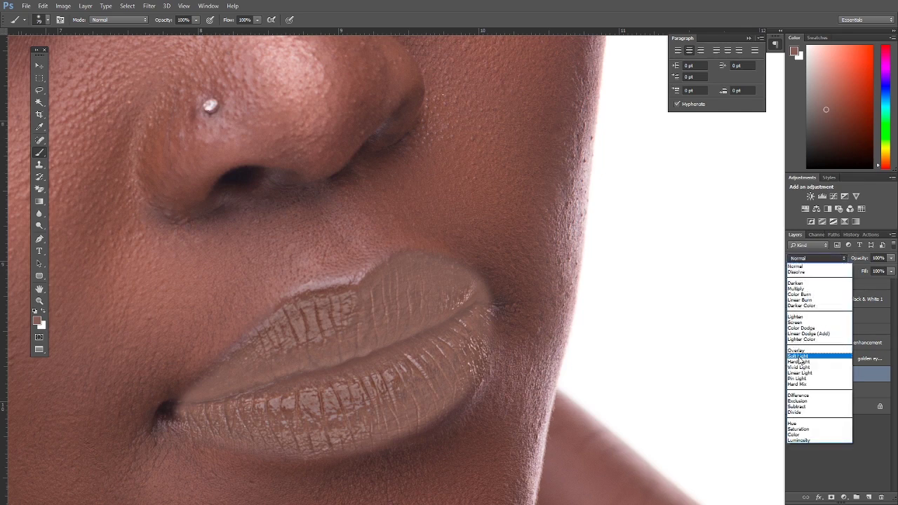
{"action": "left_click", "coordinate": [798, 356]}
{"action": "scroll", "coordinate": [391, 289], "scroll_direction": "down", "scroll_amount": 2}
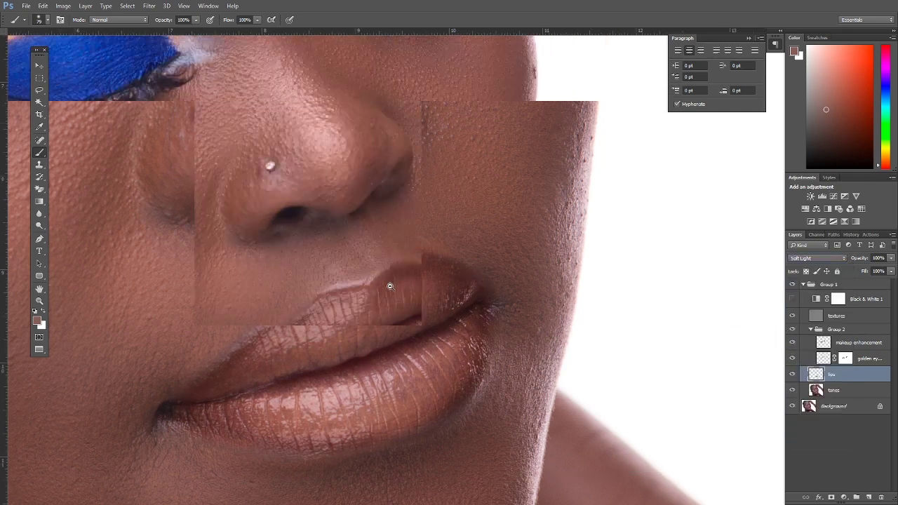
{"action": "scroll", "coordinate": [391, 290], "scroll_direction": "down", "scroll_amount": 4}
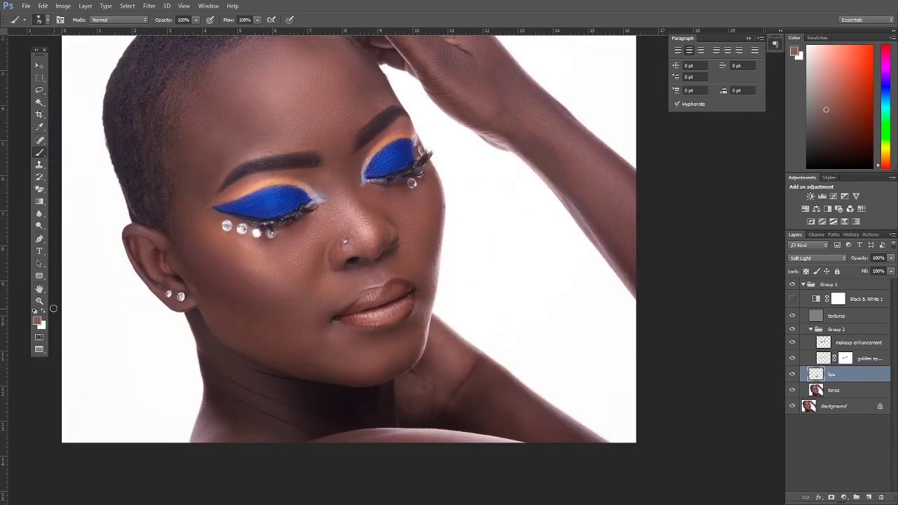
- On the textures layer, set the Clone Stamp to Normal mode with a soft 26 px brush for the lips
{"action": "left_click", "coordinate": [39, 300]}
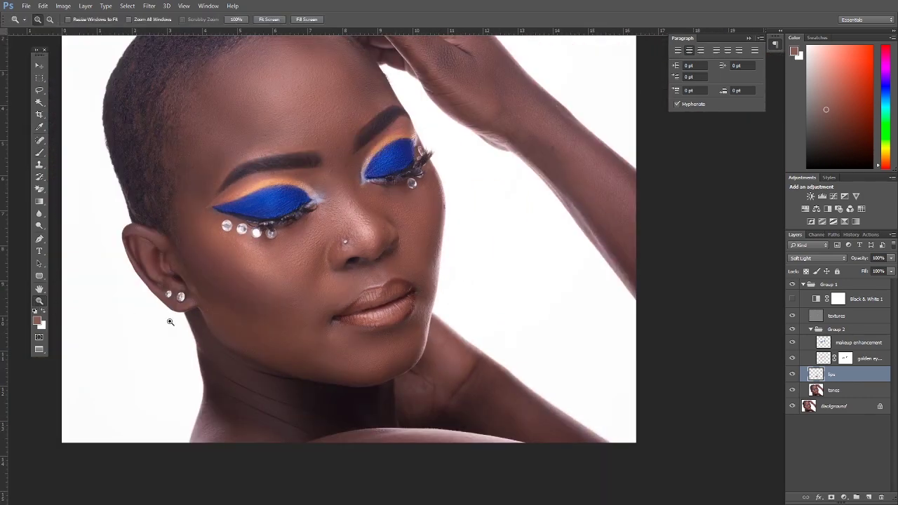
{"action": "left_click", "coordinate": [416, 306]}
{"action": "left_click", "coordinate": [416, 306]}
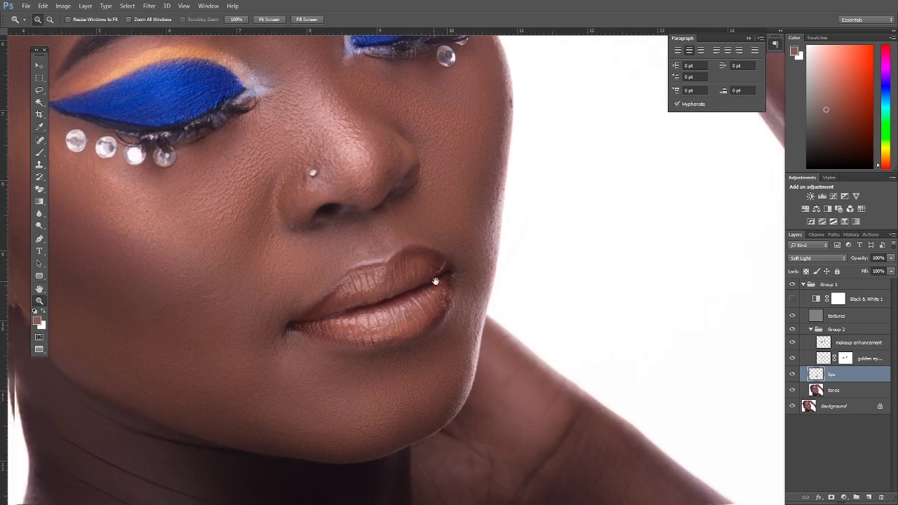
{"action": "left_click", "coordinate": [352, 296]}
{"action": "left_click", "coordinate": [353, 295]}
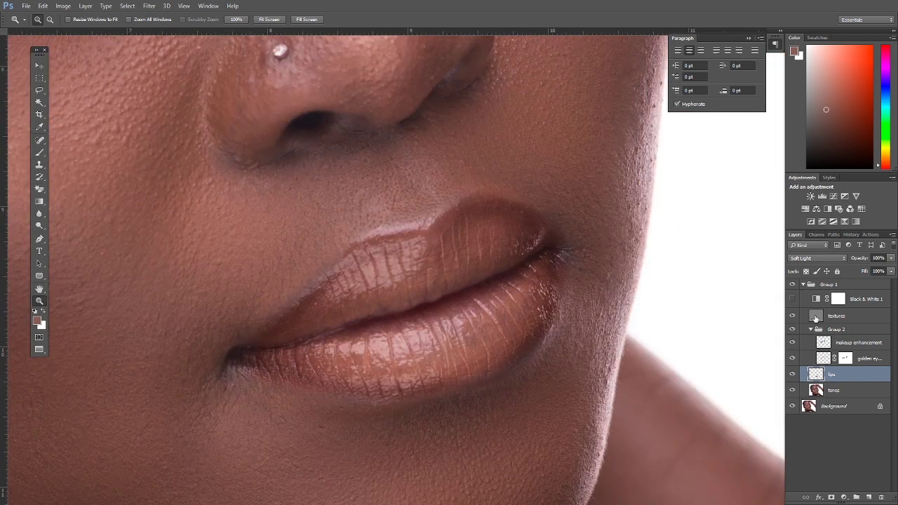
{"action": "left_click", "coordinate": [816, 318]}
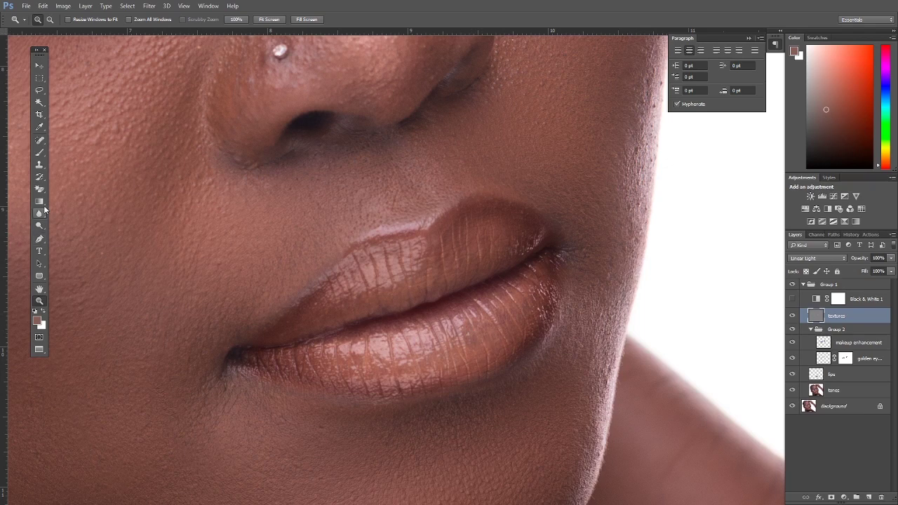
{"action": "left_click", "coordinate": [40, 164]}
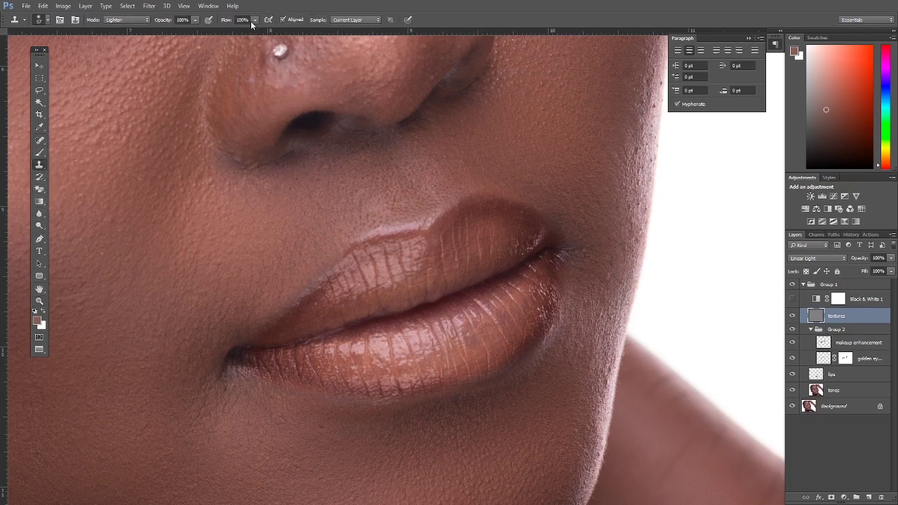
{"action": "left_click", "coordinate": [146, 22]}
{"action": "left_click", "coordinate": [124, 32]}
{"action": "right_click", "coordinate": [513, 338]}
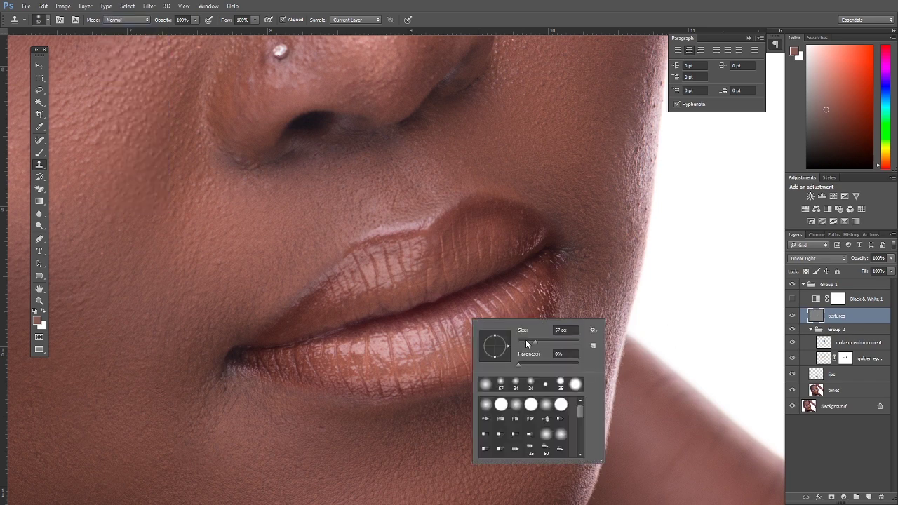
{"action": "left_click", "coordinate": [525, 342]}
{"action": "key", "text": "Return"}
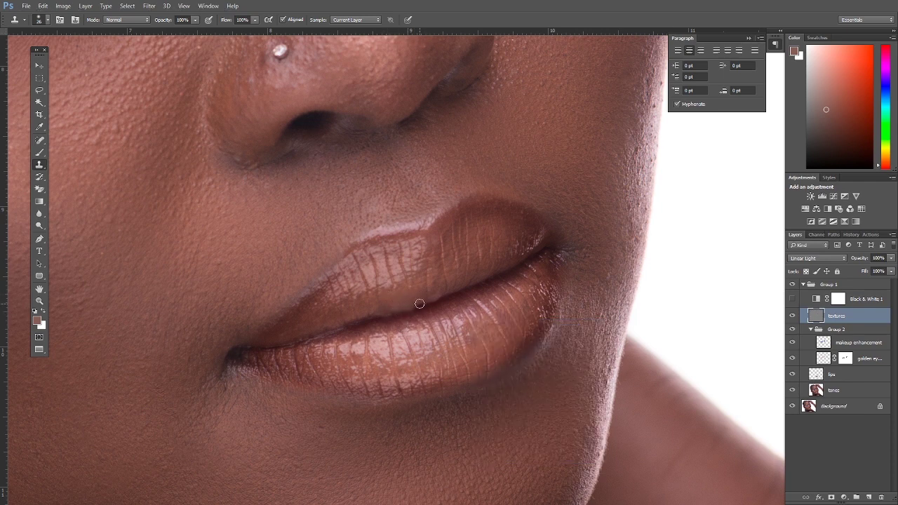
- Clone clean texture over flaws on the lips, reducing the soft brush to 13 px for the fine areas
{"action": "key", "text": "alt"}
{"action": "right_click", "coordinate": [369, 360]}
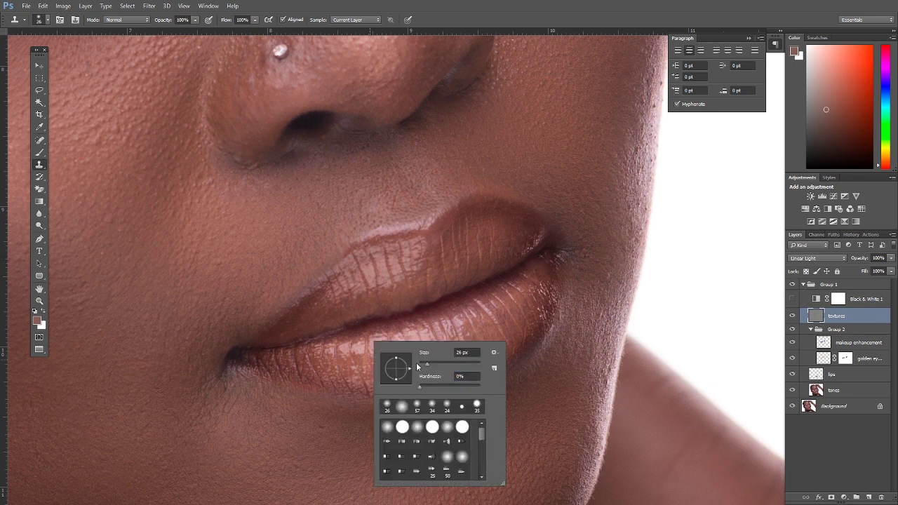
{"action": "left_click", "coordinate": [261, 353]}
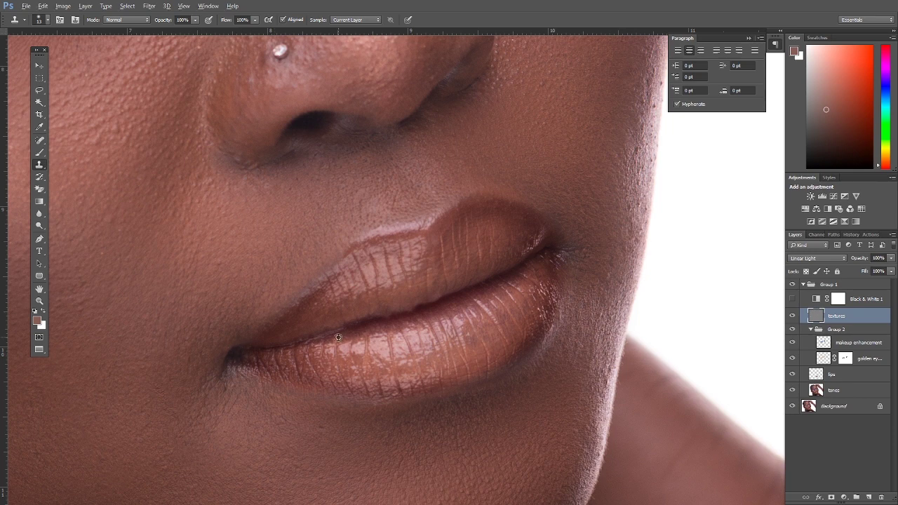
{"action": "left_click_drag", "start_coordinate": [320, 302], "coordinate": [319, 287]}
{"action": "left_click_drag", "start_coordinate": [533, 327], "coordinate": [434, 352]}
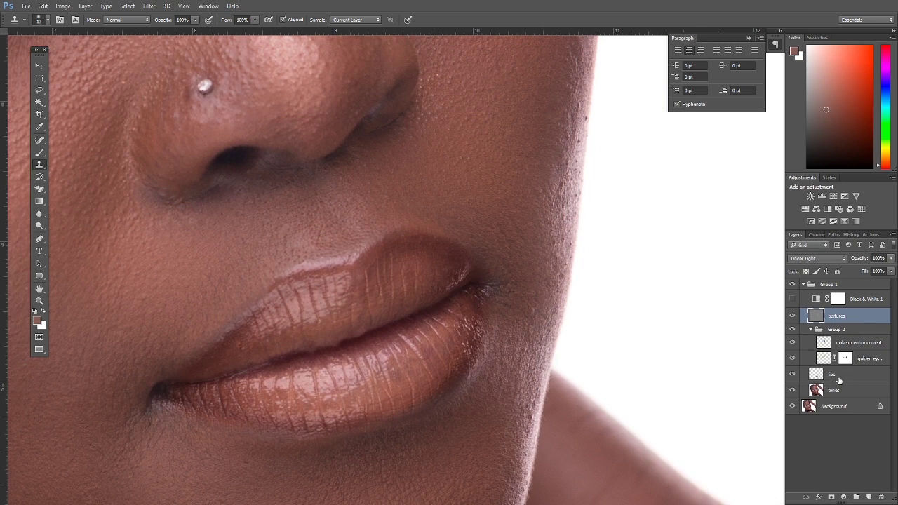
- Clone the lower lip's tones on the tones layer with the Clone Stamp at 37% opacity and 52% flow
{"action": "left_click", "coordinate": [839, 379]}
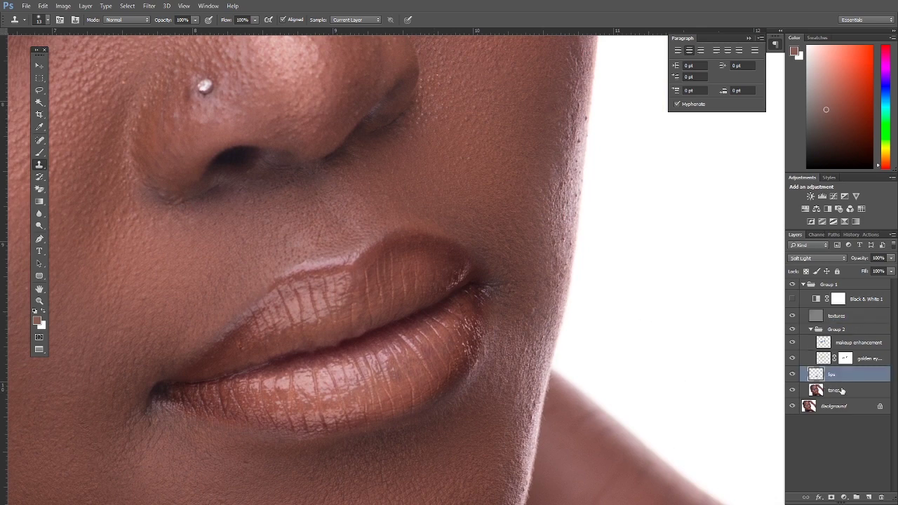
{"action": "left_click", "coordinate": [843, 392]}
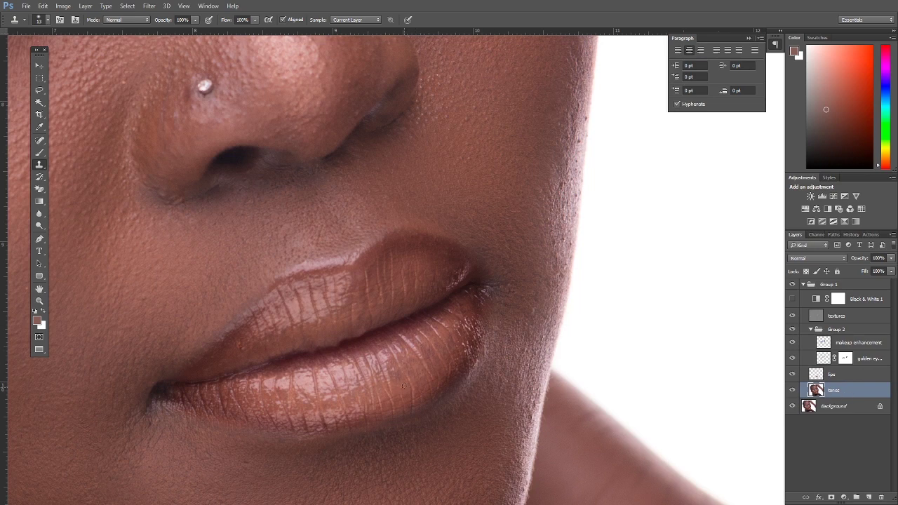
{"action": "left_click", "coordinate": [254, 19]}
{"action": "left_click_drag", "start_coordinate": [254, 31], "coordinate": [165, 32]}
{"action": "left_click", "coordinate": [195, 20]}
{"action": "right_click", "coordinate": [395, 358]}
{"action": "key", "text": "Return"}
{"action": "mouse_move", "coordinate": [397, 374]}
{"action": "left_mouse_down"}
{"action": "mouse_move", "coordinate": [420, 379]}
{"action": "mouse_move", "coordinate": [412, 369]}
{"action": "left_mouse_up"}
- Add a new layer between the lips and tones layers and name it lip blending
{"action": "left_click", "coordinate": [854, 375]}
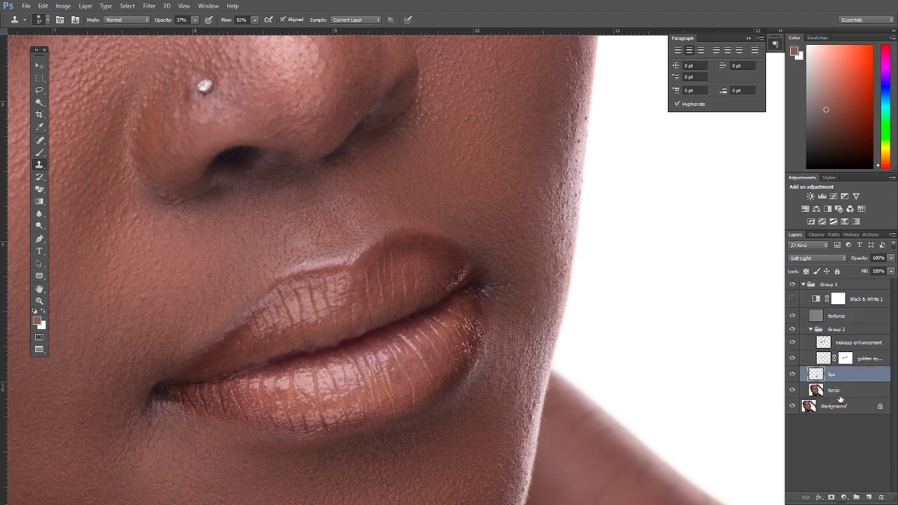
{"action": "left_click", "coordinate": [842, 391]}
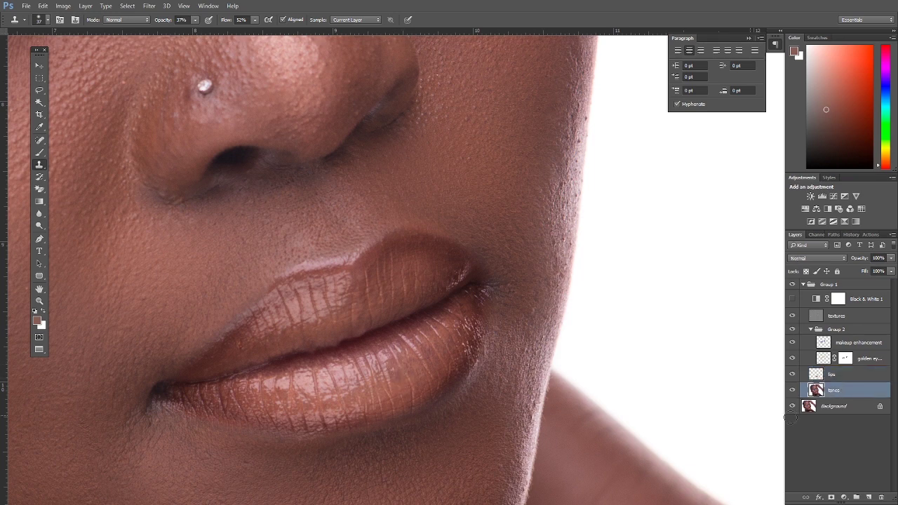
{"action": "left_click", "coordinate": [869, 497]}
{"action": "double_click", "coordinate": [829, 391]}
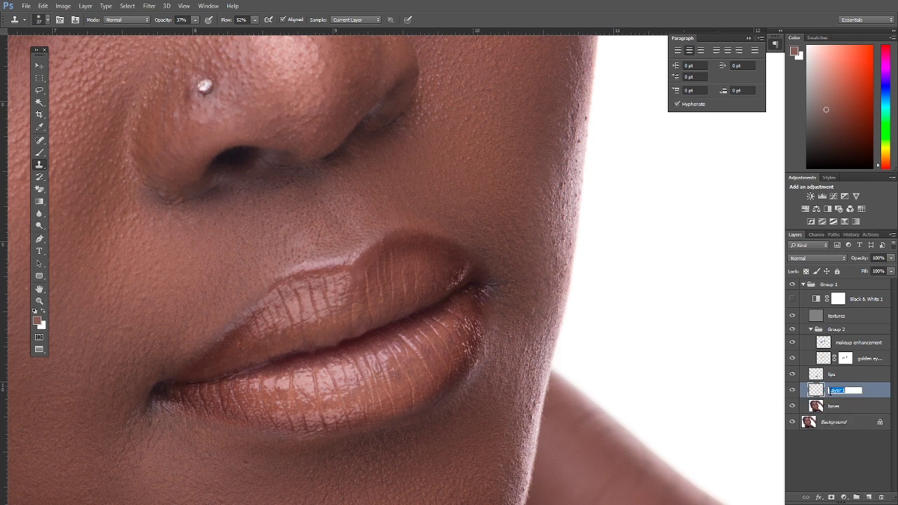
{"action": "key", "text": "BackSpace"}
{"action": "type", "text": "to blend"}
{"action": "key", "text": "Return"}
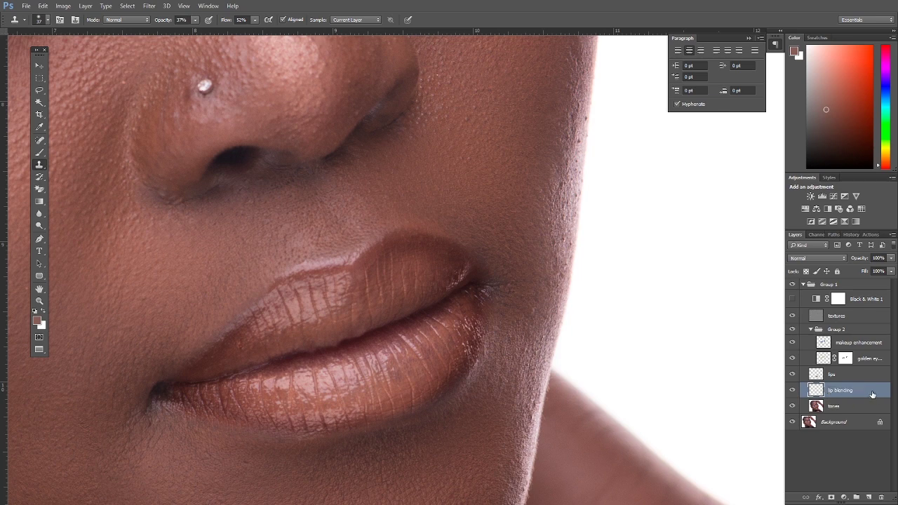
- Paint sampled lip tones over the lower lip on the lip blending layer with the Brush at 17% opacity and 29% flow
{"action": "left_click", "coordinate": [40, 152]}
{"action": "left_click", "coordinate": [256, 20]}
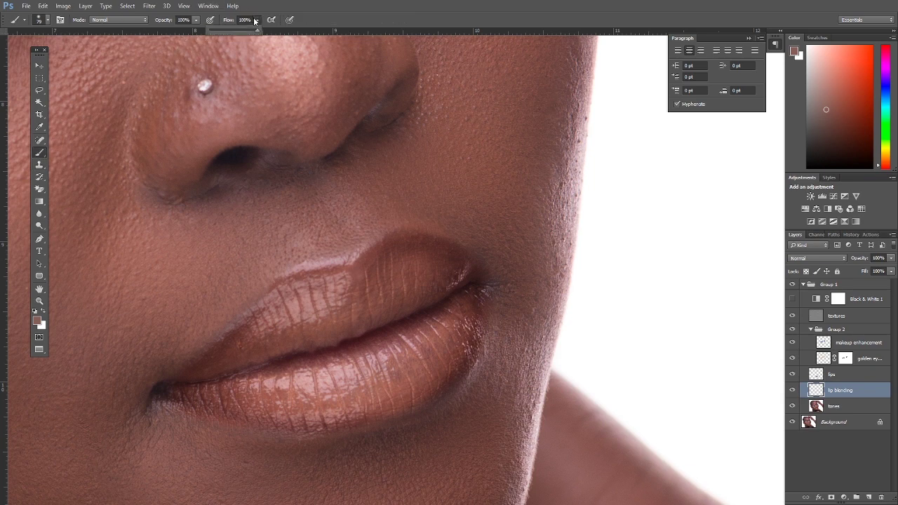
{"action": "left_click", "coordinate": [225, 31]}
{"action": "left_click", "coordinate": [196, 20]}
{"action": "left_click", "coordinate": [157, 31]}
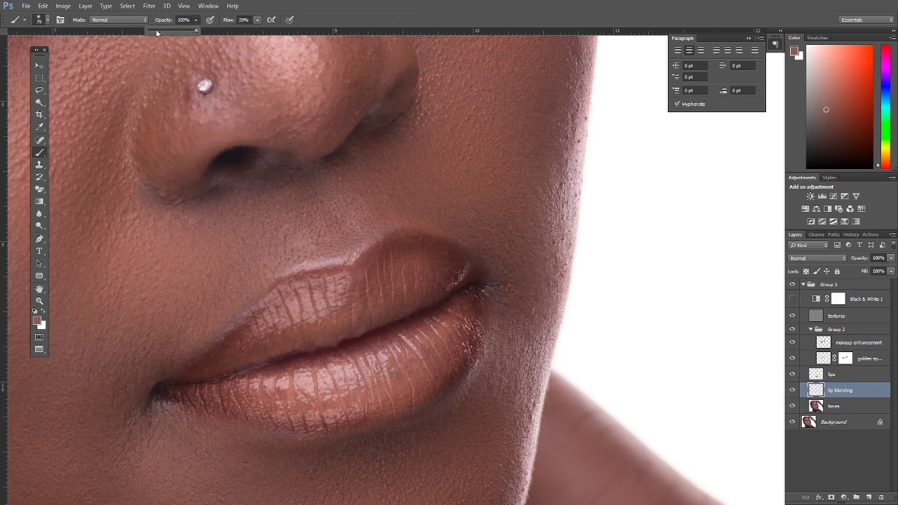
{"action": "left_click", "coordinate": [427, 358], "text": "alt"}
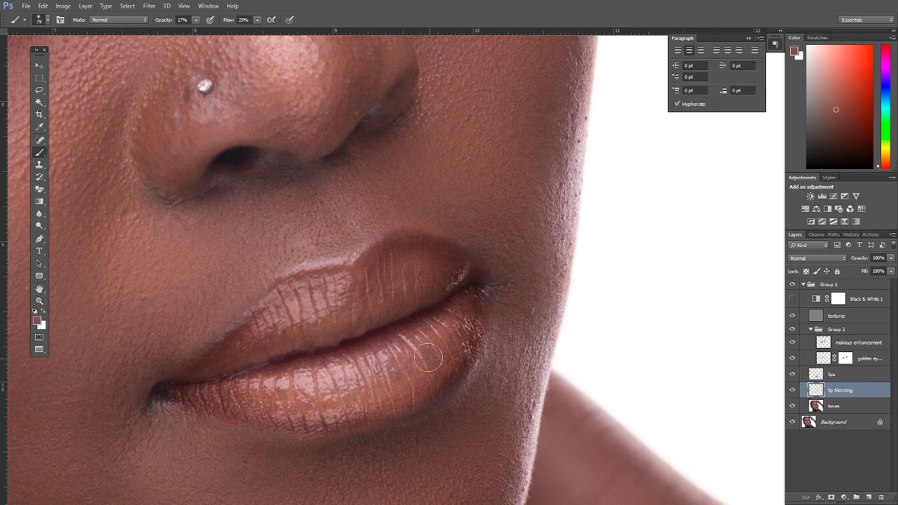
{"action": "mouse_move", "coordinate": [427, 358]}
{"action": "left_mouse_down"}
{"action": "mouse_move", "coordinate": [408, 374]}
{"action": "mouse_move", "coordinate": [390, 362]}
{"action": "left_mouse_up"}
{"action": "left_click", "coordinate": [408, 330], "text": "alt"}
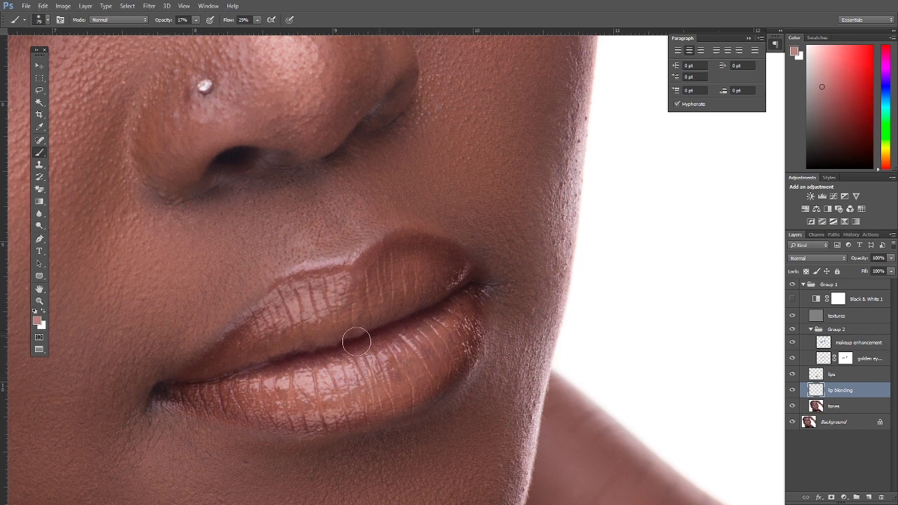
{"action": "mouse_move", "coordinate": [426, 327]}
{"action": "left_mouse_down"}
{"action": "mouse_move", "coordinate": [276, 379]}
{"action": "mouse_move", "coordinate": [392, 385]}
{"action": "mouse_move", "coordinate": [400, 365]}
{"action": "mouse_move", "coordinate": [411, 371]}
{"action": "mouse_move", "coordinate": [342, 299]}
{"action": "mouse_move", "coordinate": [336, 326]}
{"action": "mouse_move", "coordinate": [280, 342]}
{"action": "mouse_move", "coordinate": [299, 346]}
{"action": "mouse_move", "coordinate": [406, 311]}
{"action": "mouse_move", "coordinate": [434, 290]}
{"action": "mouse_move", "coordinate": [403, 291]}
{"action": "mouse_move", "coordinate": [436, 268]}
{"action": "left_mouse_up"}
- Reduce the soft brush to 44 px and blend the pink highlight tone into the lower lip
{"action": "right_click", "coordinate": [429, 328]}
{"action": "left_click_drag", "start_coordinate": [503, 357], "coordinate": [493, 357]}
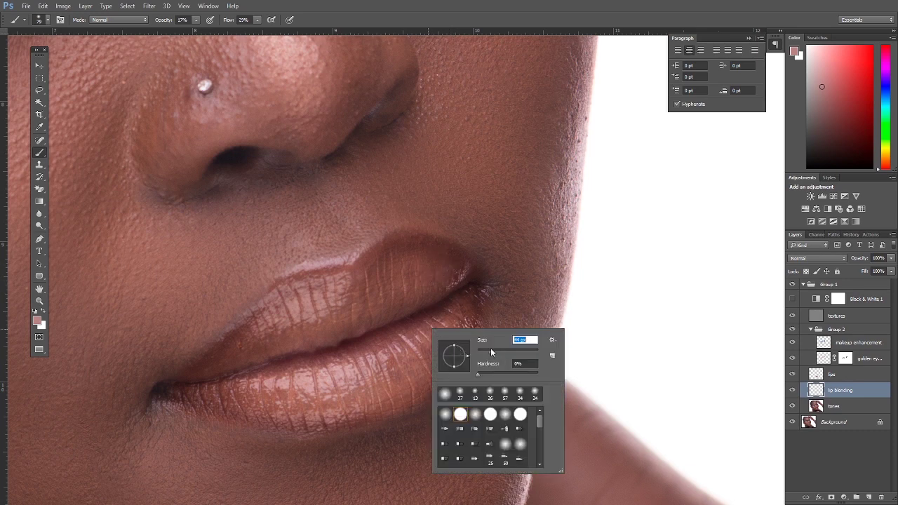
{"action": "left_click", "coordinate": [391, 360]}
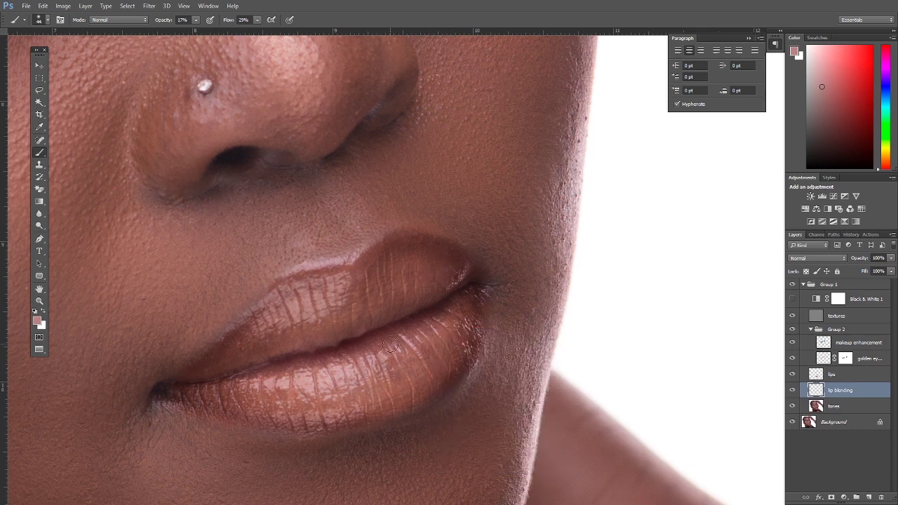
- Collapse the layer groups and toggle Group 1's visibility to compare the whole retouched portrait with the original
{"action": "left_click", "coordinate": [359, 315], "text": "alt"}
{"action": "left_click", "coordinate": [359, 315], "text": "alt"}
{"action": "left_click", "coordinate": [359, 315], "text": "alt"}
{"action": "left_click", "coordinate": [360, 315], "text": "alt"}
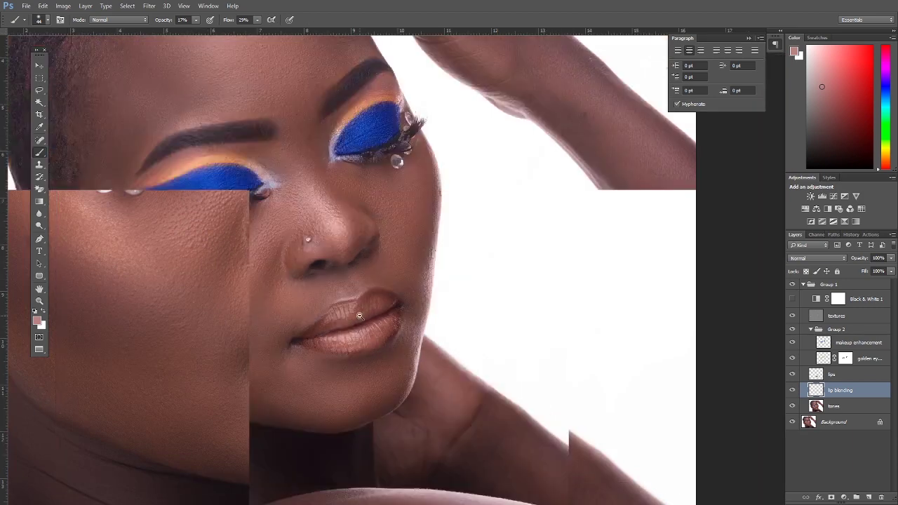
{"action": "left_click", "coordinate": [360, 315], "text": "alt"}
{"action": "left_click", "coordinate": [360, 319], "text": "alt"}
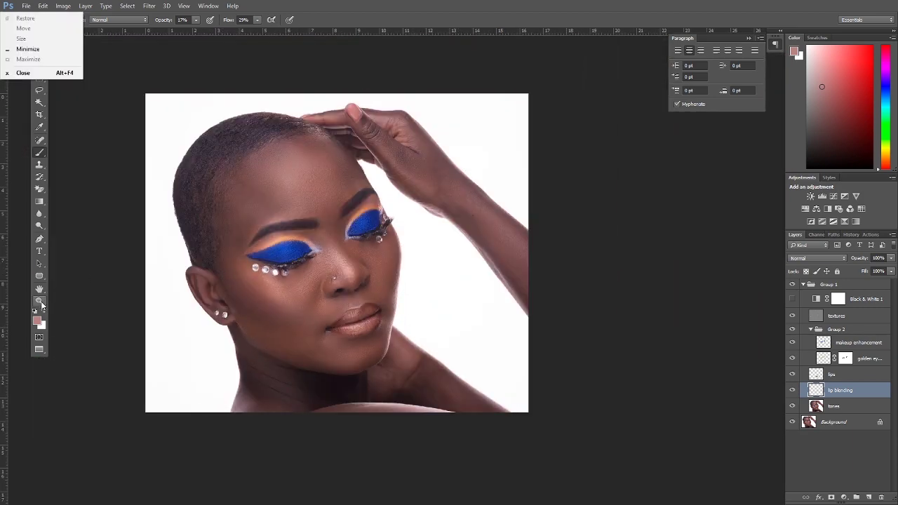
{"action": "key", "text": "Escape"}
{"action": "key", "text": "z"}
{"action": "left_click", "coordinate": [372, 276]}
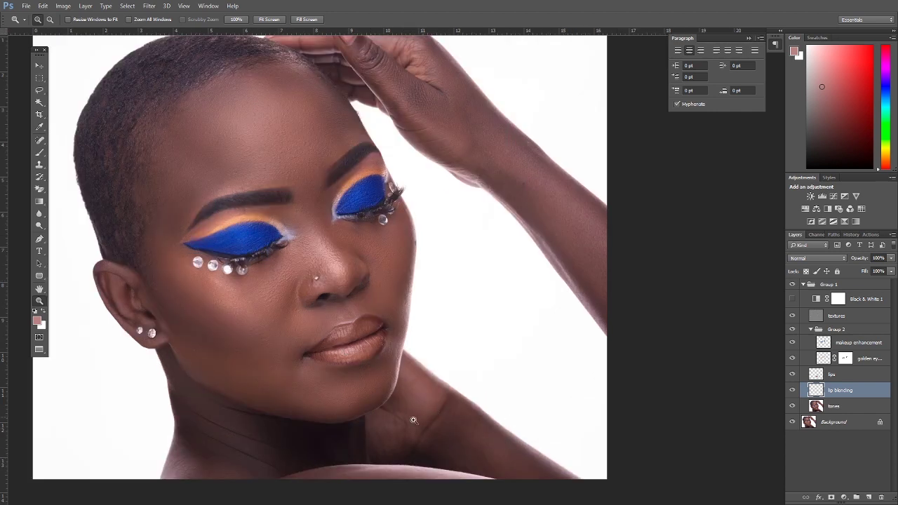
{"action": "left_click", "coordinate": [811, 329]}
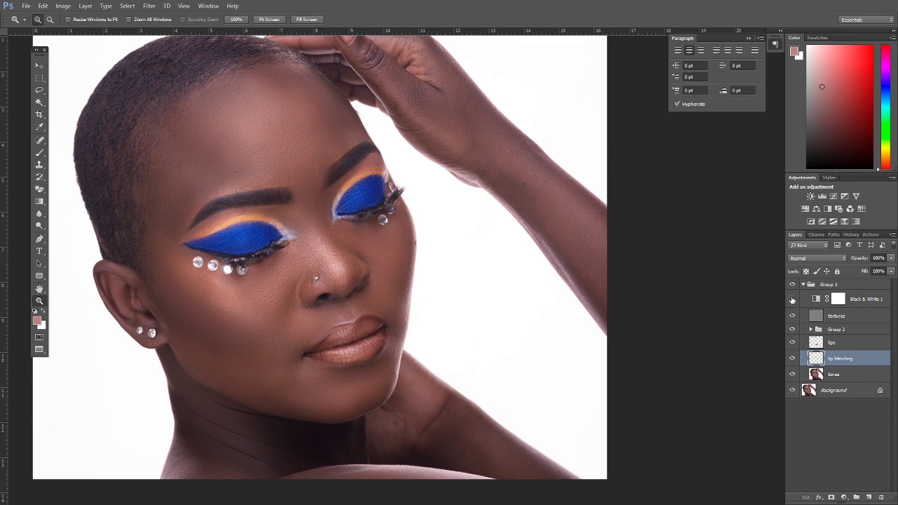
{"action": "left_click", "coordinate": [805, 284]}
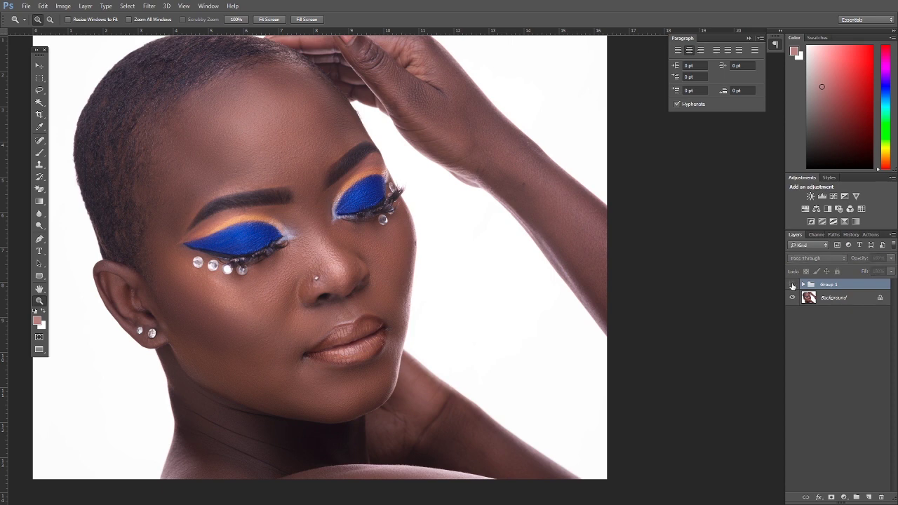
{"action": "left_click", "coordinate": [793, 285]}
{"action": "left_click", "coordinate": [793, 285]}
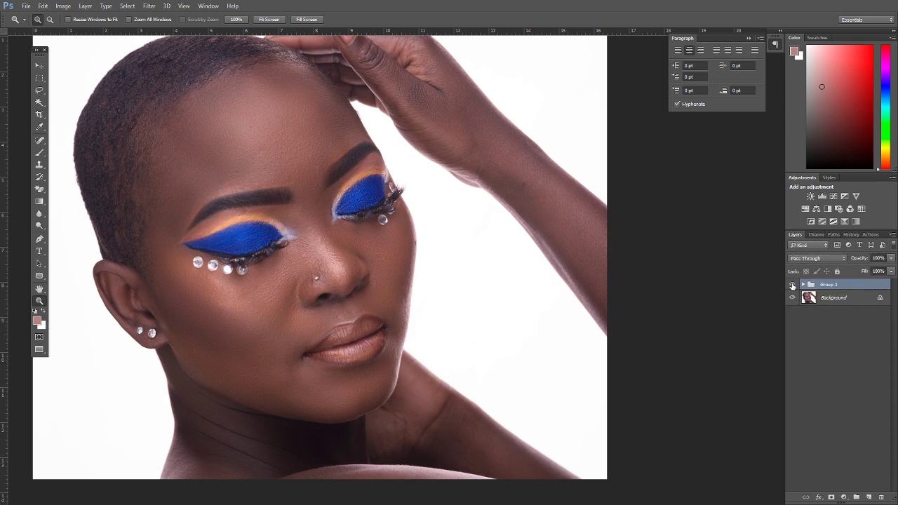
{"action": "left_click", "coordinate": [793, 285]}
{"action": "left_click", "coordinate": [793, 285]}
{"action": "left_click", "coordinate": [793, 284]}
{"action": "left_click", "coordinate": [793, 285]}
- On the tones layer in Group 1, start a Pen path along the eyebrow's upper edge to the eye's outer corner
{"action": "left_click", "coordinate": [804, 285]}
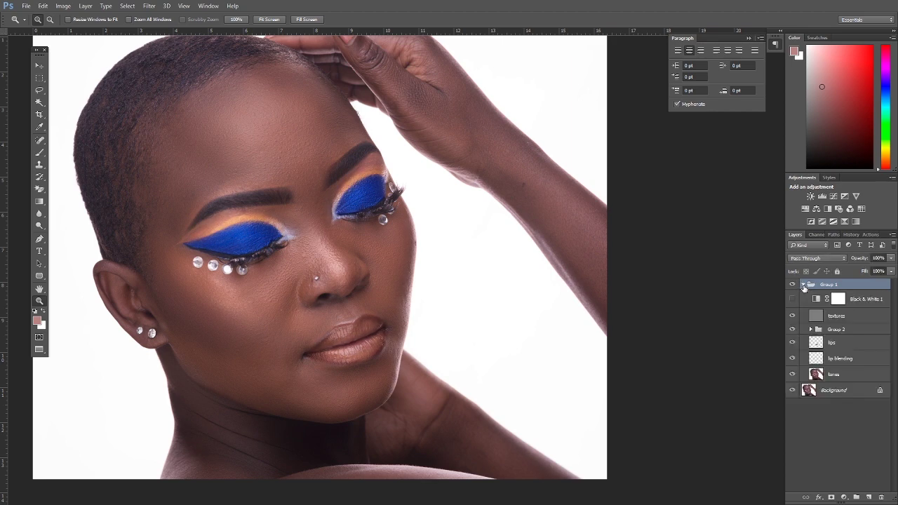
{"action": "left_click", "coordinate": [804, 284]}
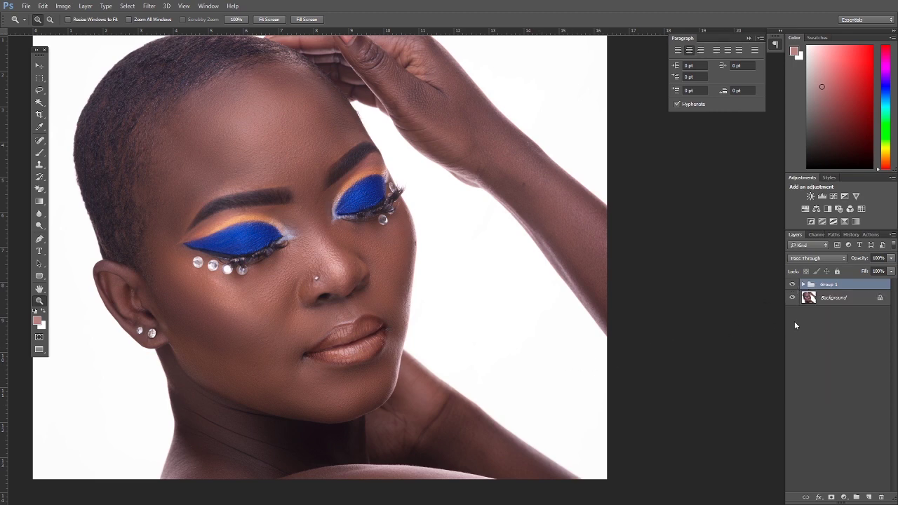
{"action": "left_click", "coordinate": [803, 285]}
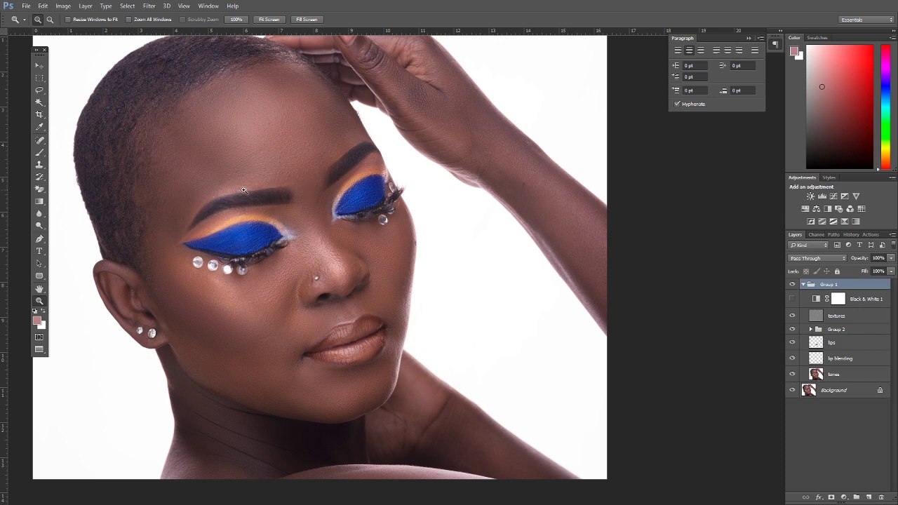
{"action": "left_click", "coordinate": [834, 374]}
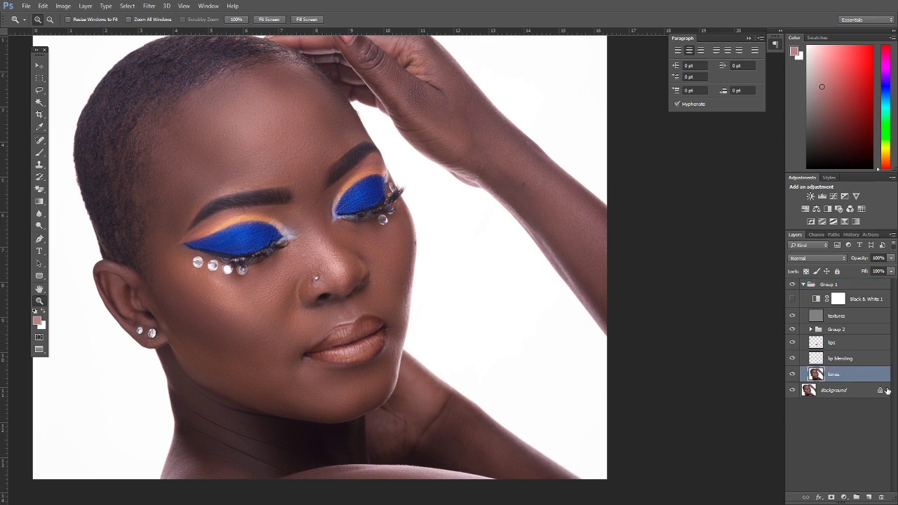
{"action": "scroll", "coordinate": [261, 177], "scroll_direction": "up", "scroll_amount": 6}
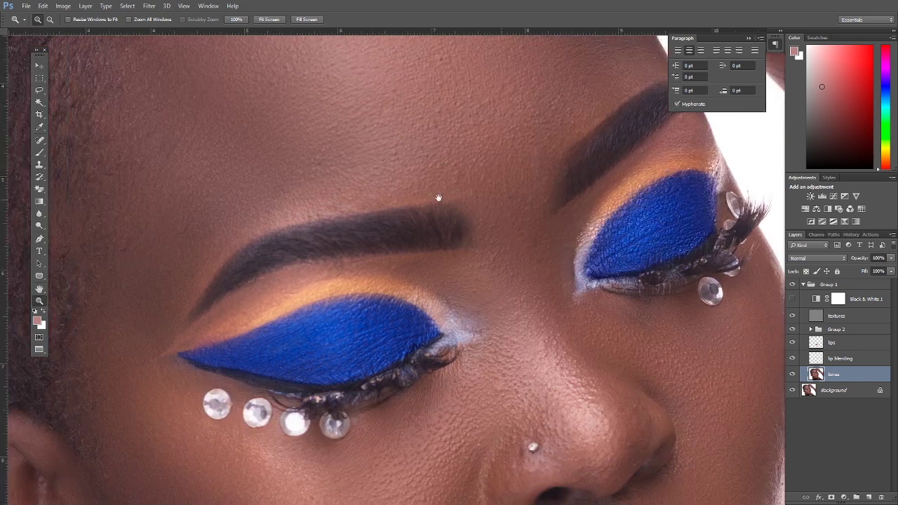
{"action": "left_click_drag", "start_coordinate": [438, 198], "coordinate": [517, 183]}
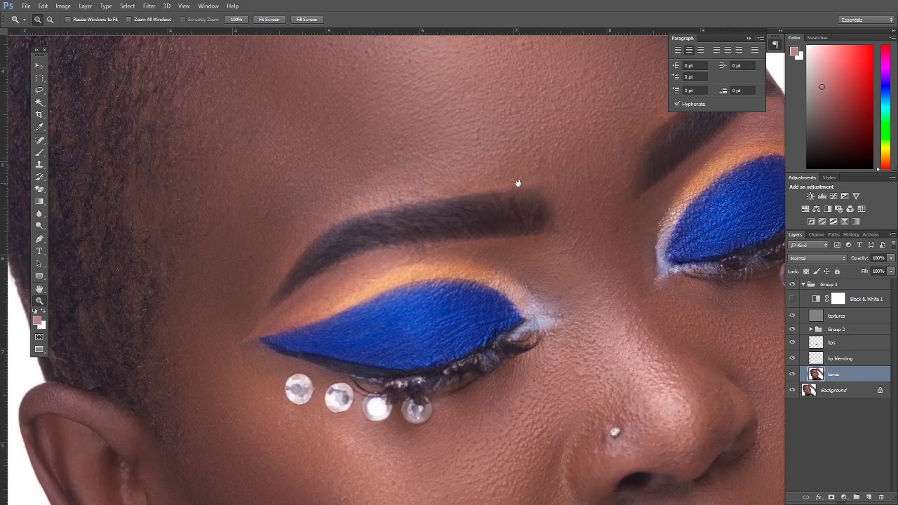
{"action": "left_click", "coordinate": [39, 239]}
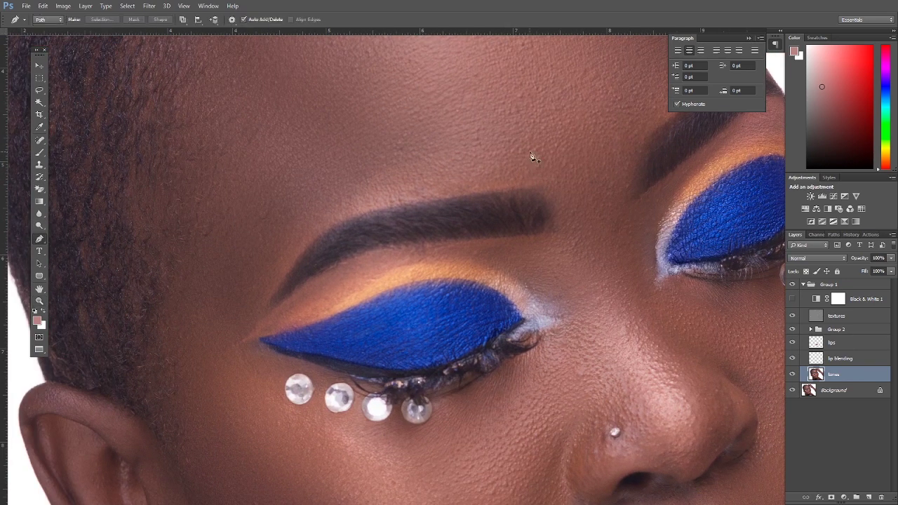
{"action": "left_click", "coordinate": [536, 186]}
{"action": "left_click_drag", "start_coordinate": [367, 212], "coordinate": [287, 270]}
{"action": "left_click", "coordinate": [366, 210], "text": "alt"}
{"action": "left_click", "coordinate": [256, 338]}
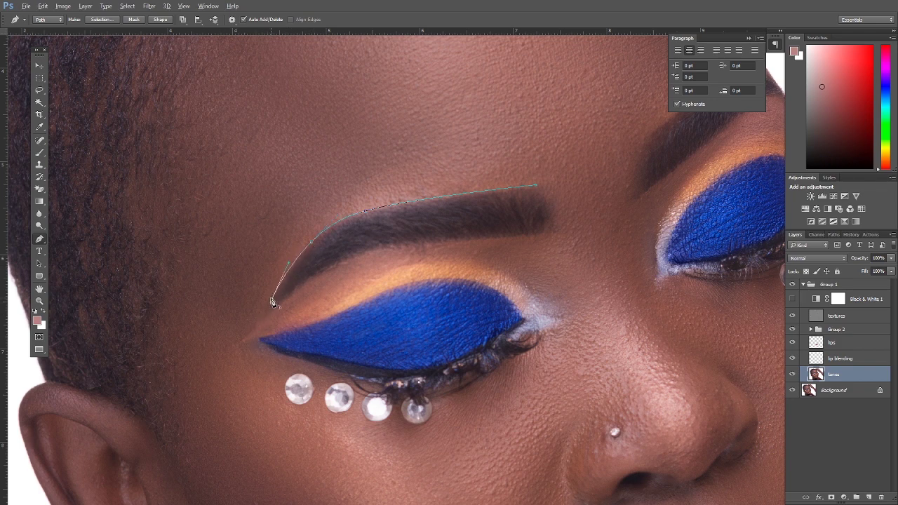
- Continue the Pen path up the temple and across the forehead, closing it at the eyebrow's inner end
{"action": "left_click_drag", "start_coordinate": [231, 329], "coordinate": [189, 290]}
{"action": "left_click", "coordinate": [169, 141]}
{"action": "left_click", "coordinate": [241, 106]}
{"action": "left_click", "coordinate": [435, 57]}
{"action": "left_click", "coordinate": [527, 44]}
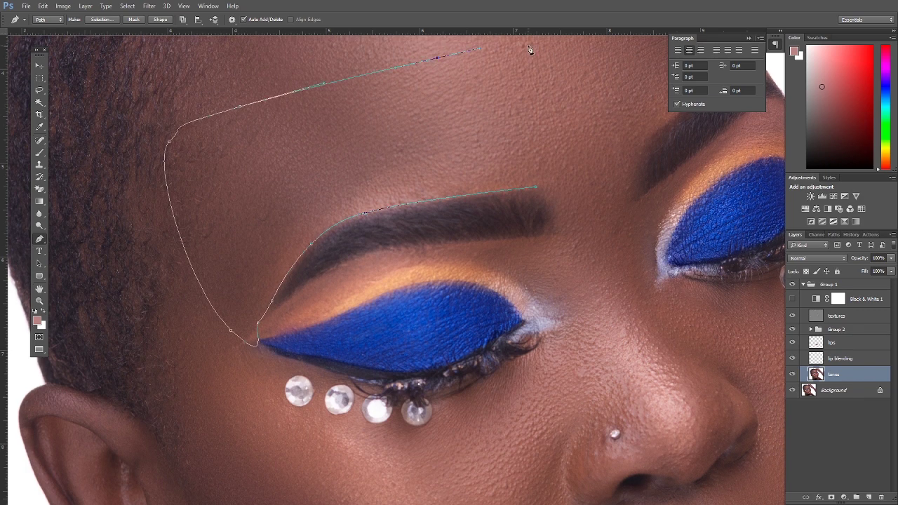
{"action": "left_click", "coordinate": [561, 68]}
{"action": "left_click", "coordinate": [579, 105]}
{"action": "left_click", "coordinate": [579, 161]}
{"action": "left_click", "coordinate": [561, 188]}
{"action": "left_click", "coordinate": [537, 199]}
- Convert the forehead path into a new selection with a 3-pixel feather radius
{"action": "right_click", "coordinate": [540, 201]}
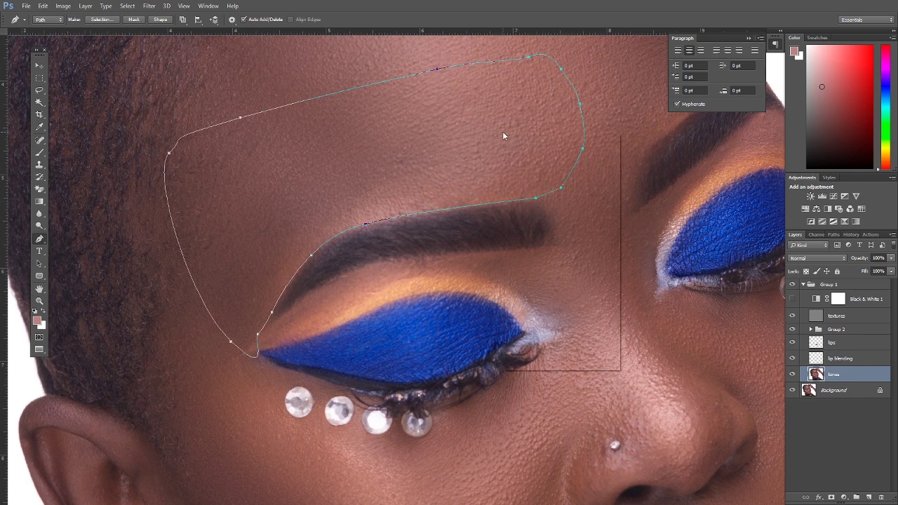
{"action": "left_click", "coordinate": [538, 176]}
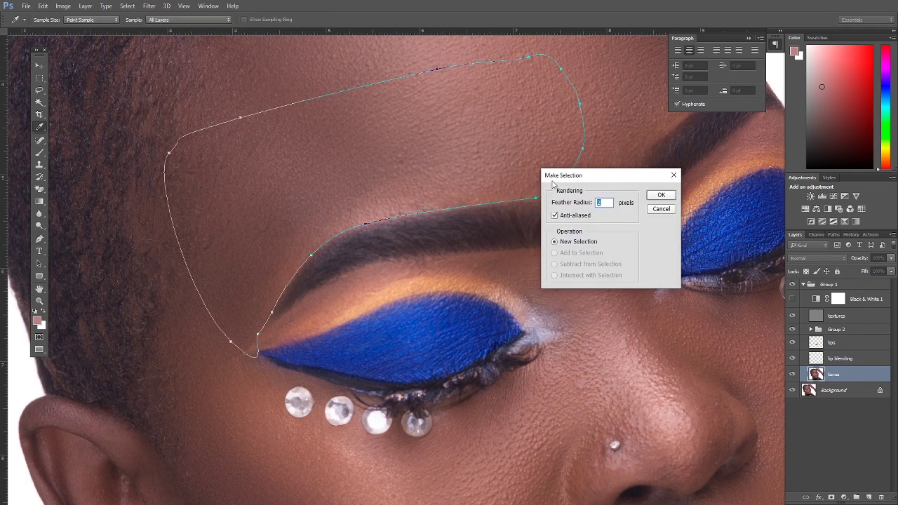
{"action": "type", "text": "3"}
{"action": "left_click", "coordinate": [662, 196]}
- Set the Clone Stamp to 31% flow with a soft 235 px brush for the selected skin
{"action": "key", "text": "s"}
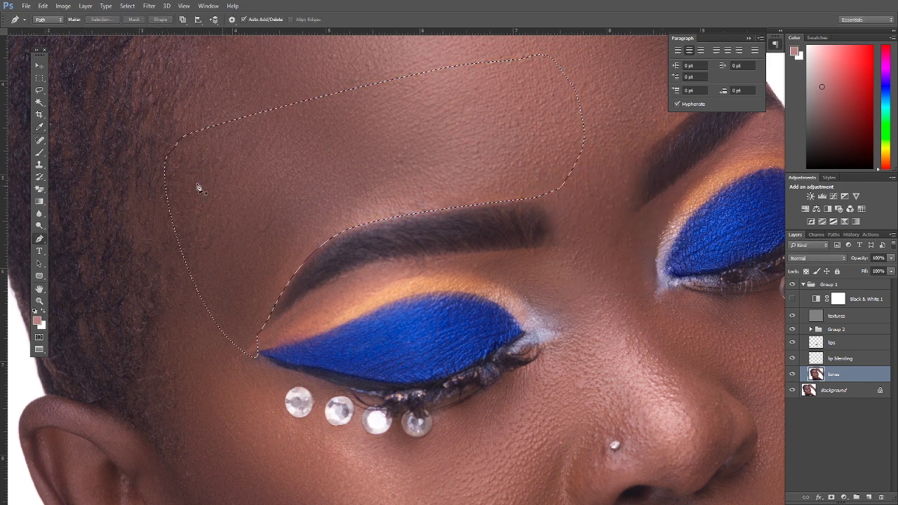
{"action": "left_click_drag", "start_coordinate": [255, 20], "coordinate": [242, 28]}
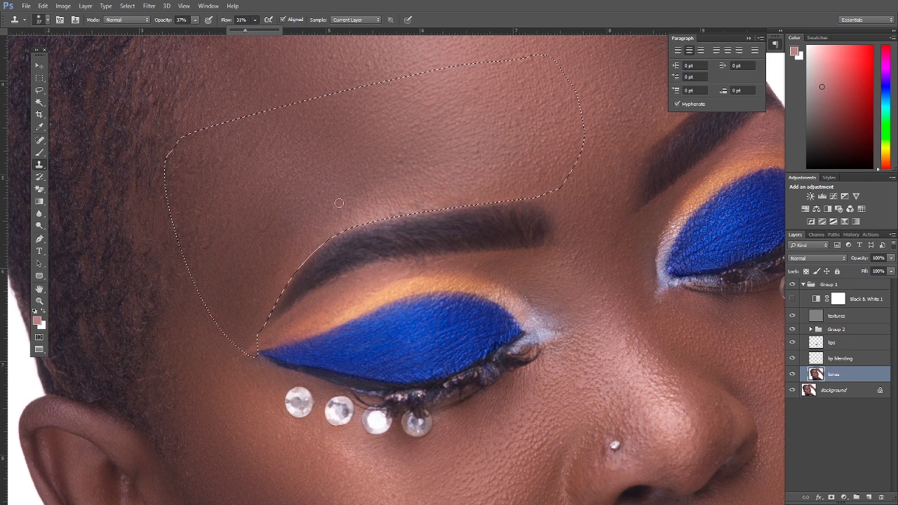
{"action": "right_click", "coordinate": [347, 198]}
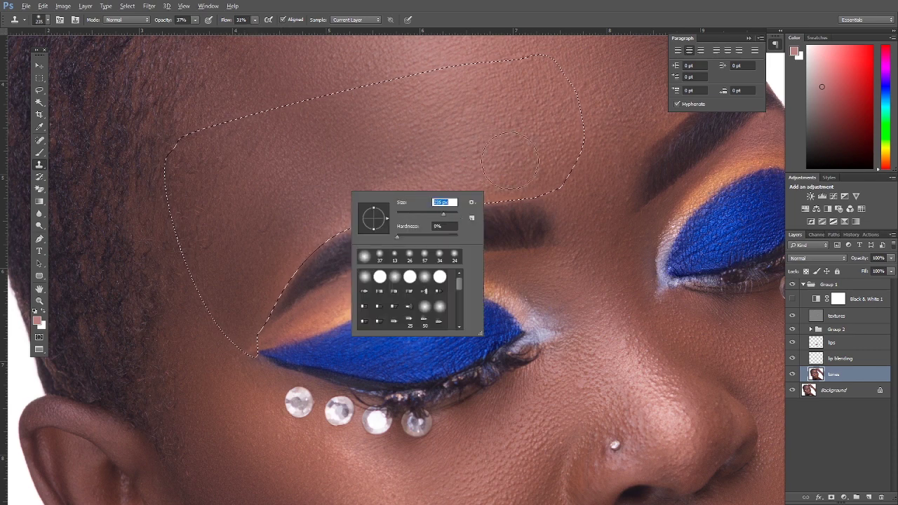
{"action": "key", "text": "Return"}
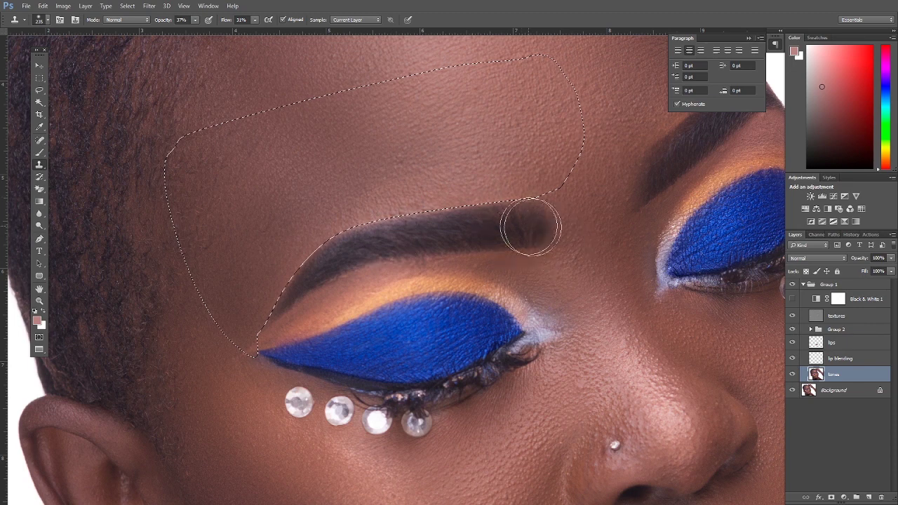
- Clone along the eyebrow's upper edge in Darken mode with a soft 151 px brush
{"action": "left_click", "coordinate": [142, 20]}
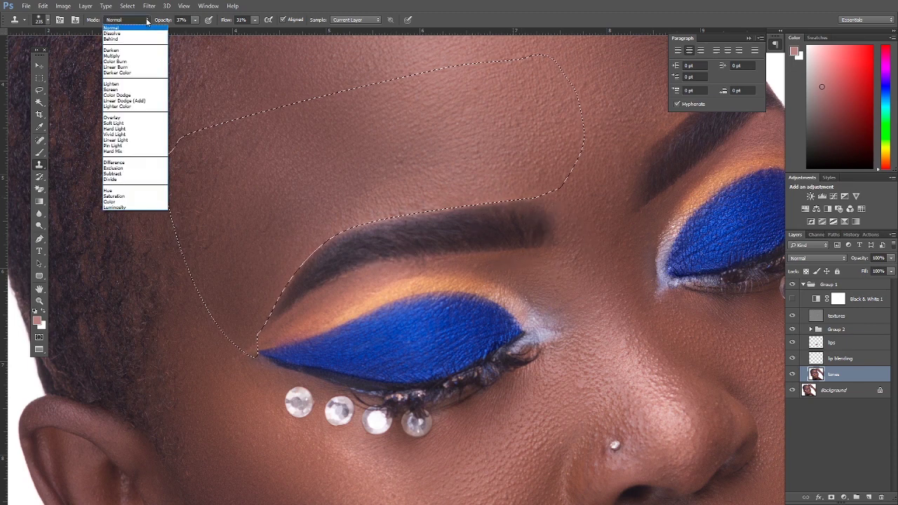
{"action": "left_click", "coordinate": [121, 50]}
{"action": "right_click", "coordinate": [521, 171]}
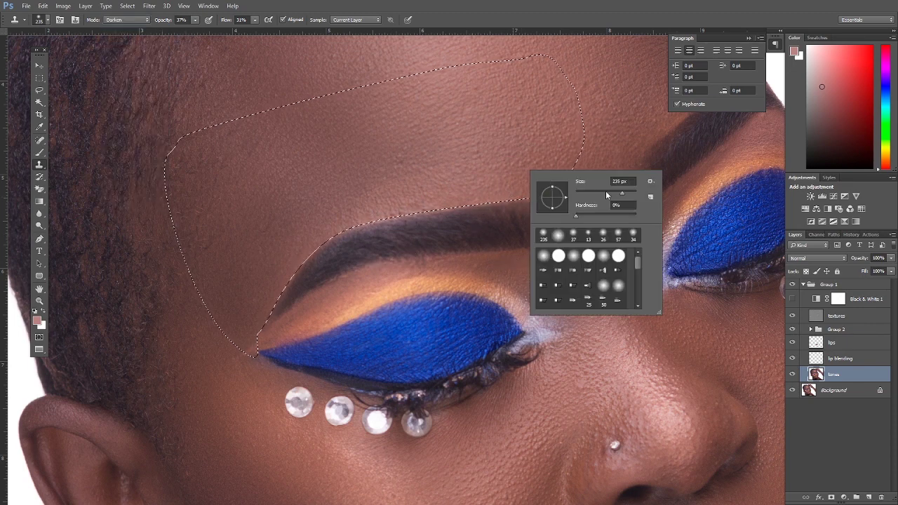
{"action": "left_click", "coordinate": [502, 175]}
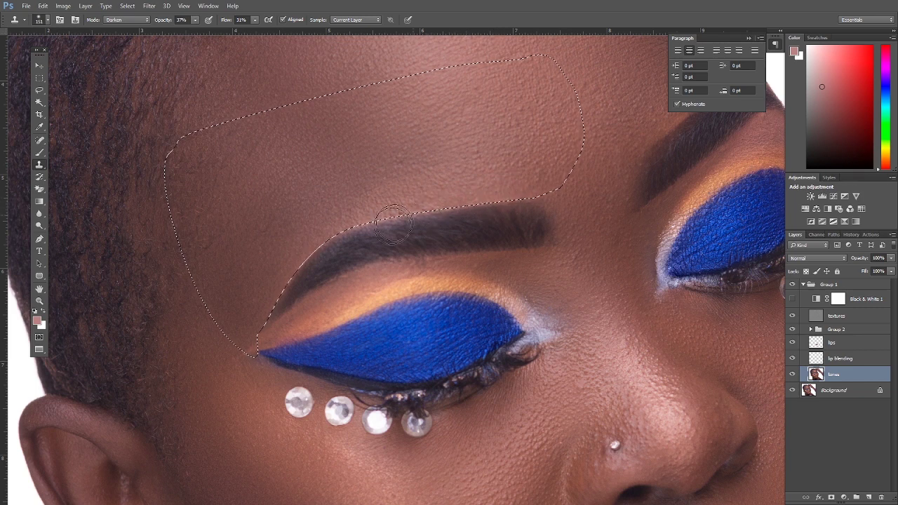
{"action": "mouse_move", "coordinate": [464, 223]}
{"action": "left_mouse_down"}
{"action": "mouse_move", "coordinate": [374, 219]}
{"action": "mouse_move", "coordinate": [336, 238]}
{"action": "left_mouse_up"}
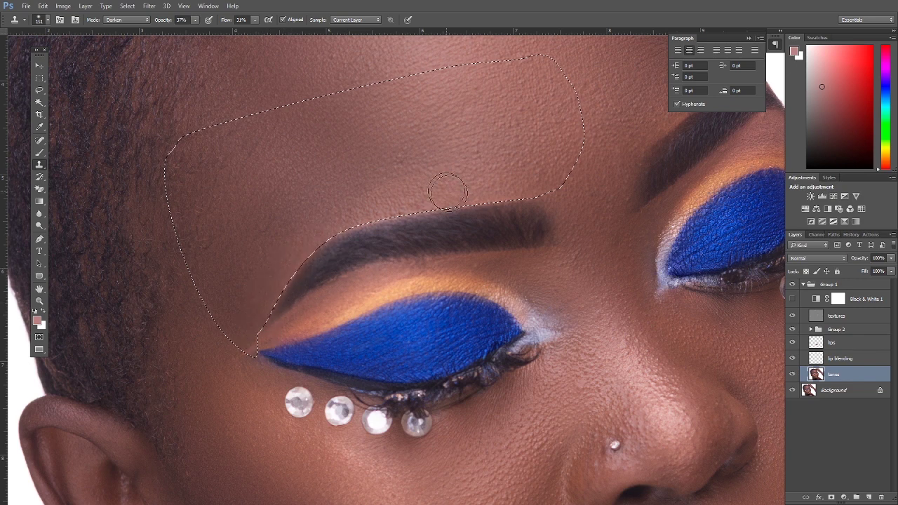
- Invert the forehead selection to restrict editing to the eyebrow side of its edge
{"action": "left_click", "coordinate": [40, 90]}
{"action": "right_click", "coordinate": [411, 124]}
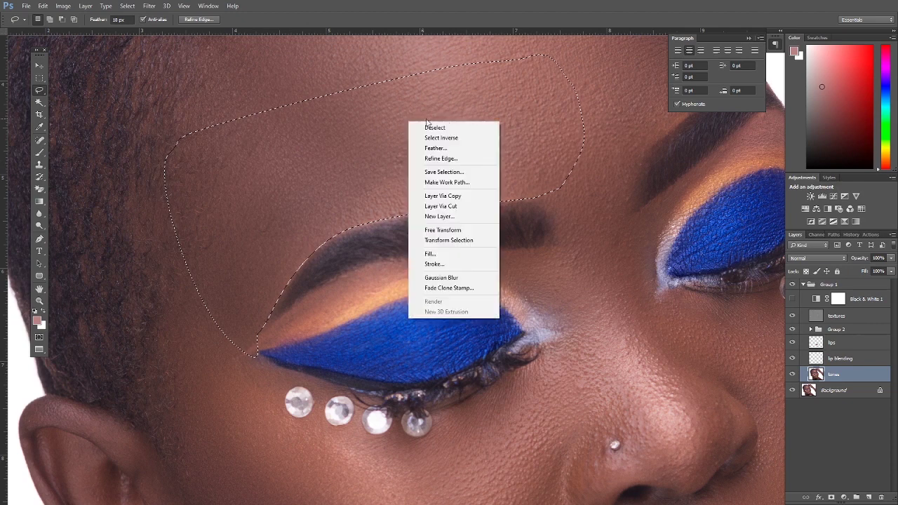
{"action": "left_click", "coordinate": [453, 144]}
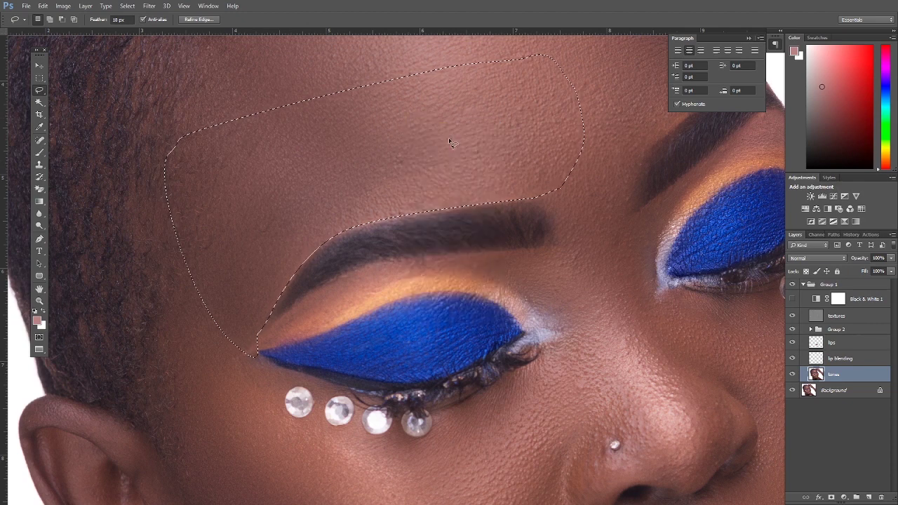
- Set the Clone Stamp to a soft 49 px brush and sample along the eyebrow's upper edge
{"action": "left_click", "coordinate": [39, 164]}
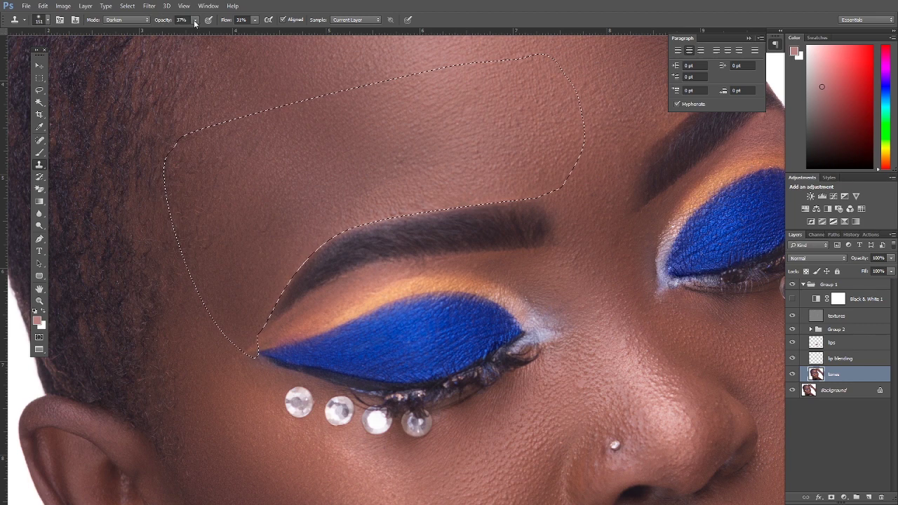
{"action": "right_click", "coordinate": [508, 208]}
{"action": "left_click_drag", "start_coordinate": [581, 232], "coordinate": [570, 235]}
{"action": "left_click", "coordinate": [478, 211], "text": "alt"}
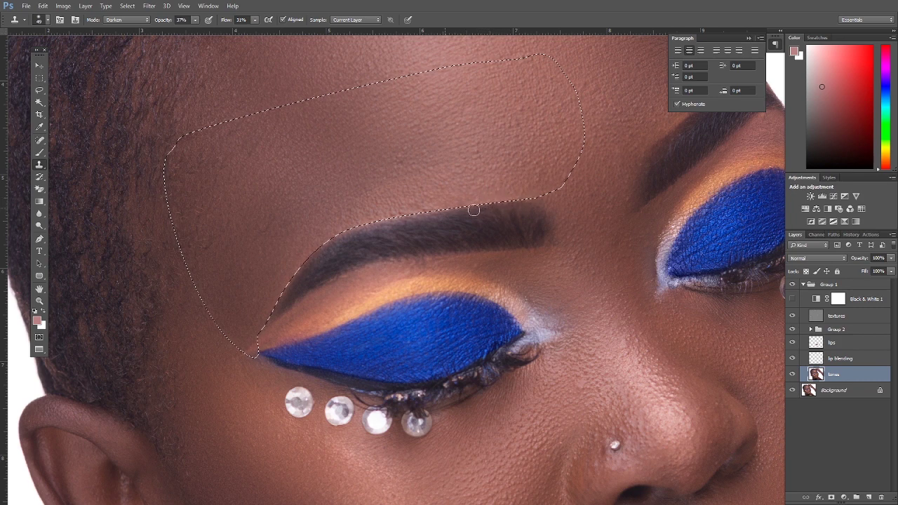
- Clone along the eyebrow's upper edge at 100% opacity and 100% flow, and enlarge the soft brush to 66 px
{"action": "left_click", "coordinate": [196, 20]}
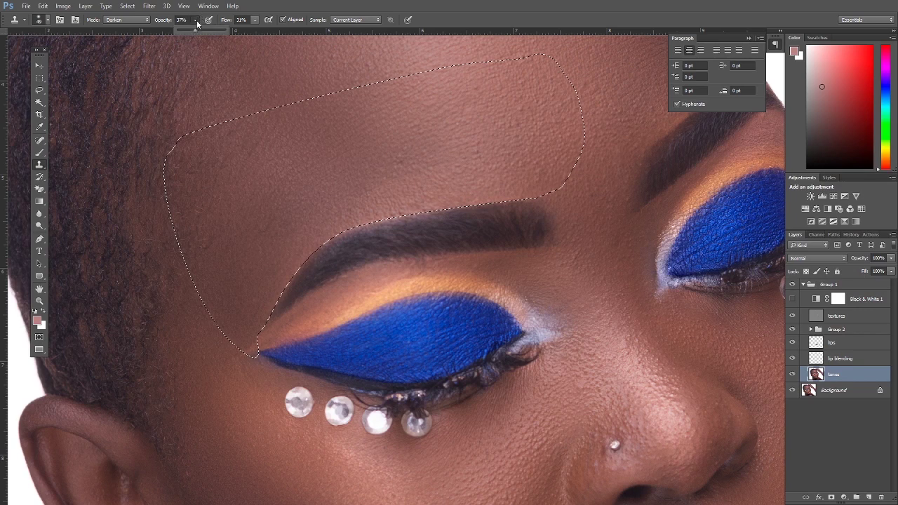
{"action": "left_click_drag", "start_coordinate": [196, 32], "coordinate": [232, 32]}
{"action": "left_click", "coordinate": [255, 20]}
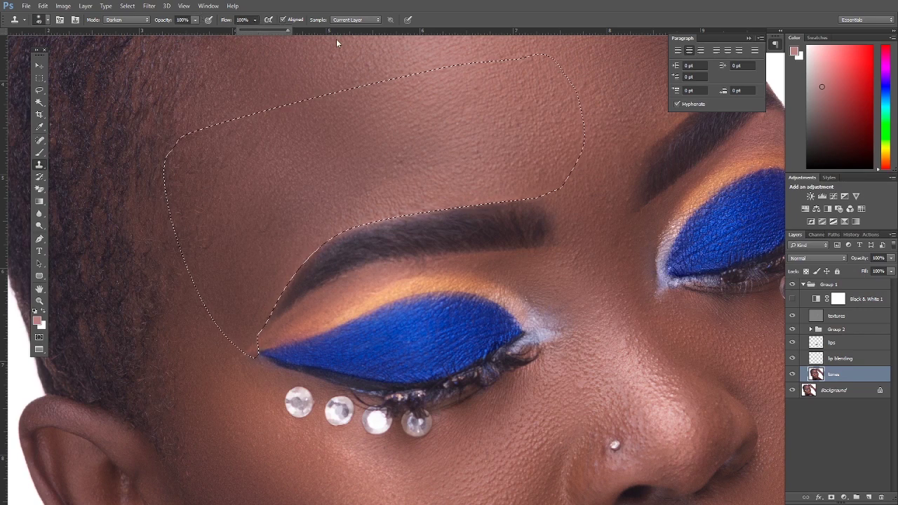
{"action": "left_click", "coordinate": [455, 209]}
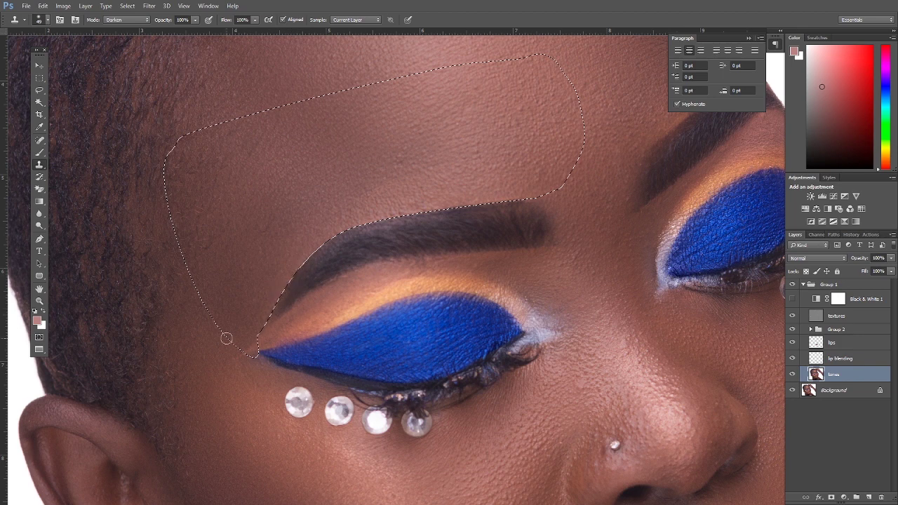
{"action": "right_click", "coordinate": [491, 217]}
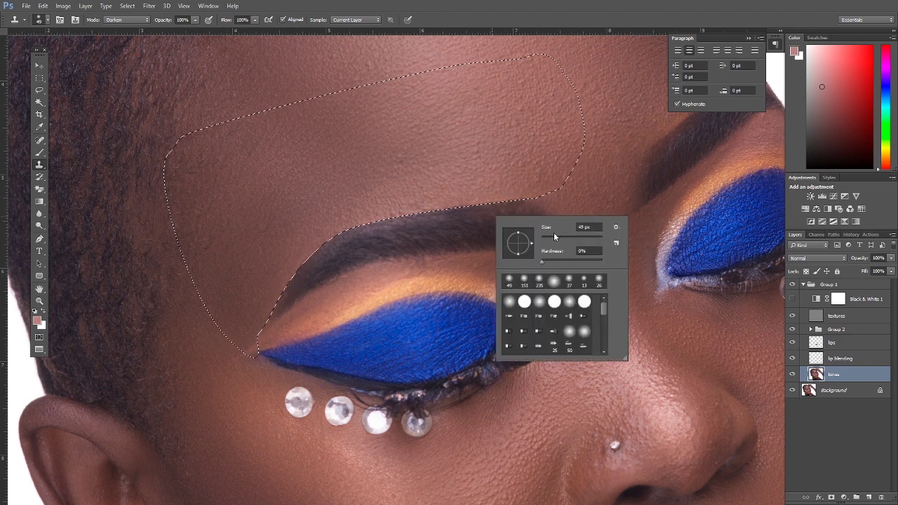
{"action": "key", "text": "Return"}
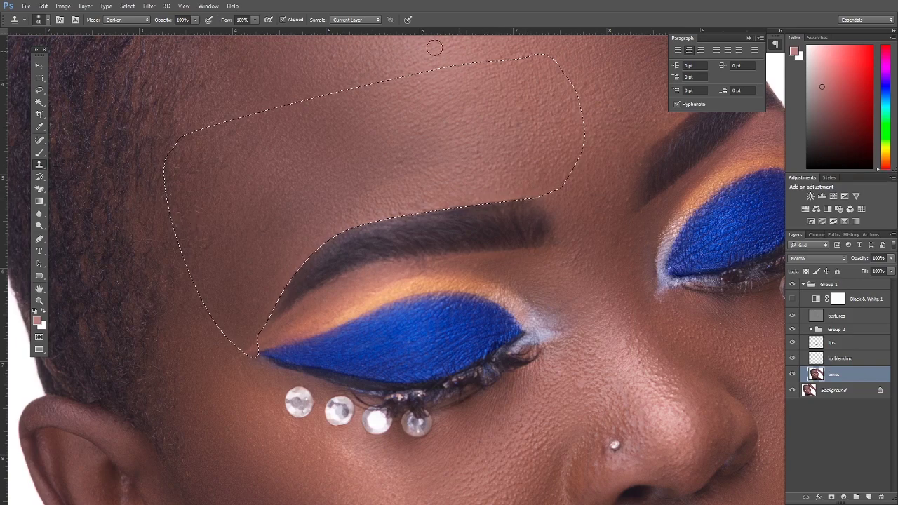
- Clear the active selection bordering the forehead and the eyebrow's upper edge
{"action": "left_click", "coordinate": [40, 89]}
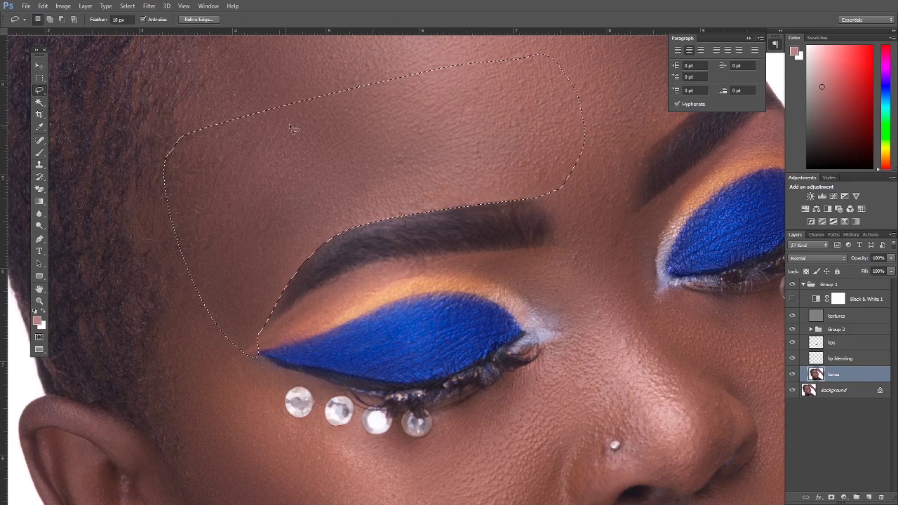
{"action": "right_click", "coordinate": [393, 116]}
{"action": "left_click", "coordinate": [421, 123]}
{"action": "left_click_drag", "start_coordinate": [546, 230], "coordinate": [511, 145]}
{"action": "left_click", "coordinate": [454, 129], "text": "alt"}
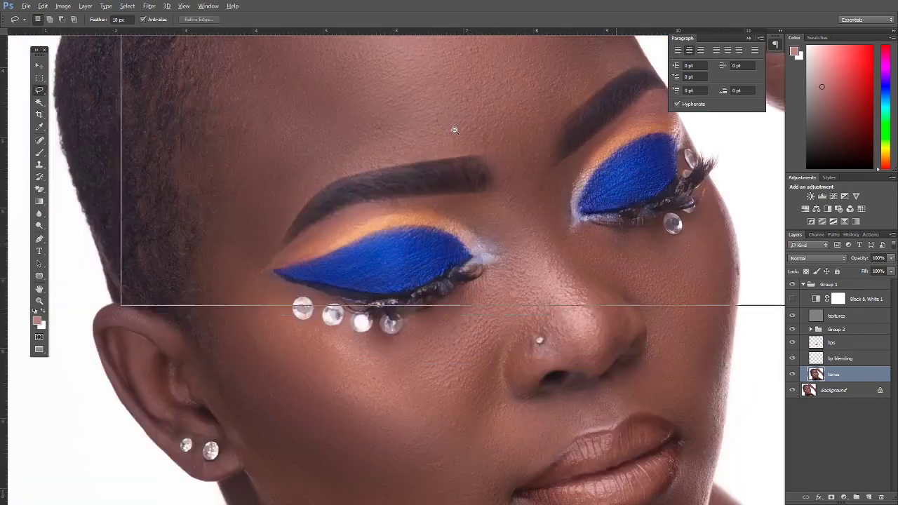
{"action": "left_click", "coordinate": [454, 130], "text": "alt"}
{"action": "left_click", "coordinate": [467, 131], "text": "alt"}
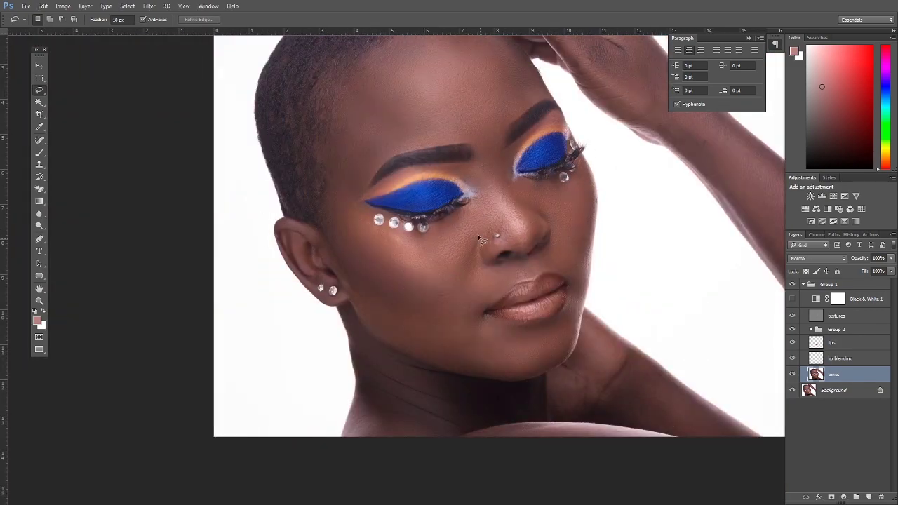
- Draw a curved Pen path along the same eyebrow's lower edge, from beyond its outer tail to its inner end
{"action": "key", "text": "z"}
{"action": "left_click", "coordinate": [433, 161]}
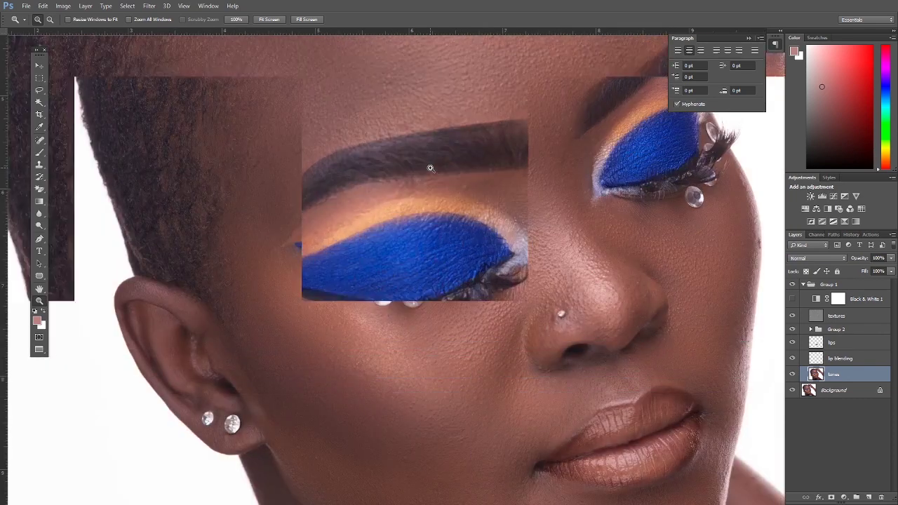
{"action": "left_click", "coordinate": [393, 186]}
{"action": "left_click", "coordinate": [425, 144]}
{"action": "left_click", "coordinate": [360, 139]}
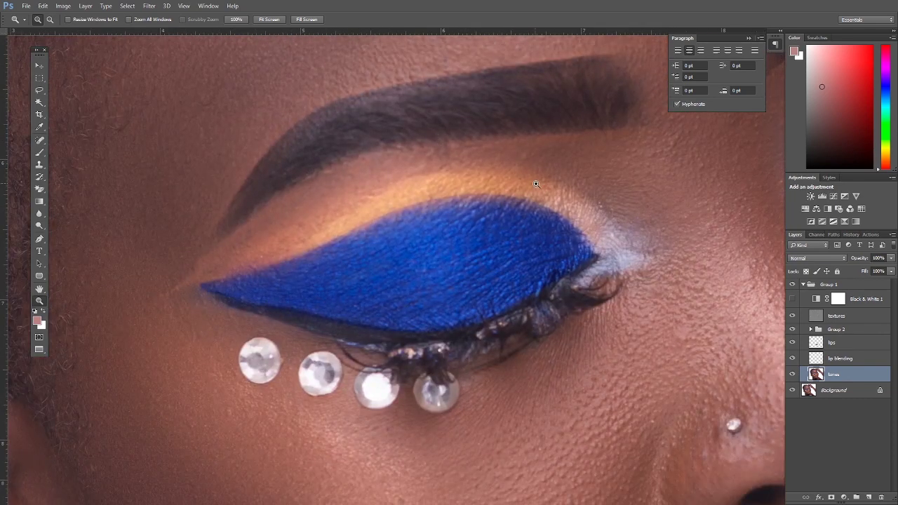
{"action": "left_click", "coordinate": [41, 240]}
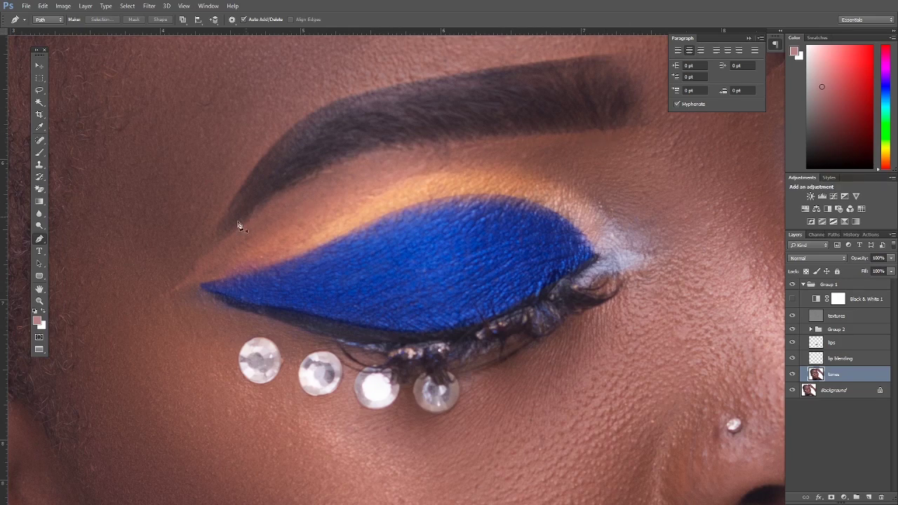
{"action": "left_click", "coordinate": [201, 257]}
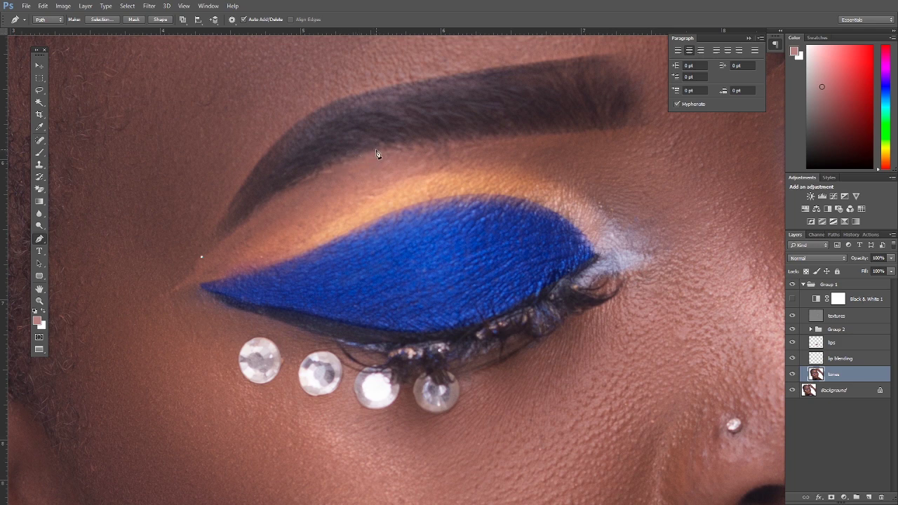
{"action": "left_click_drag", "start_coordinate": [376, 149], "coordinate": [489, 120]}
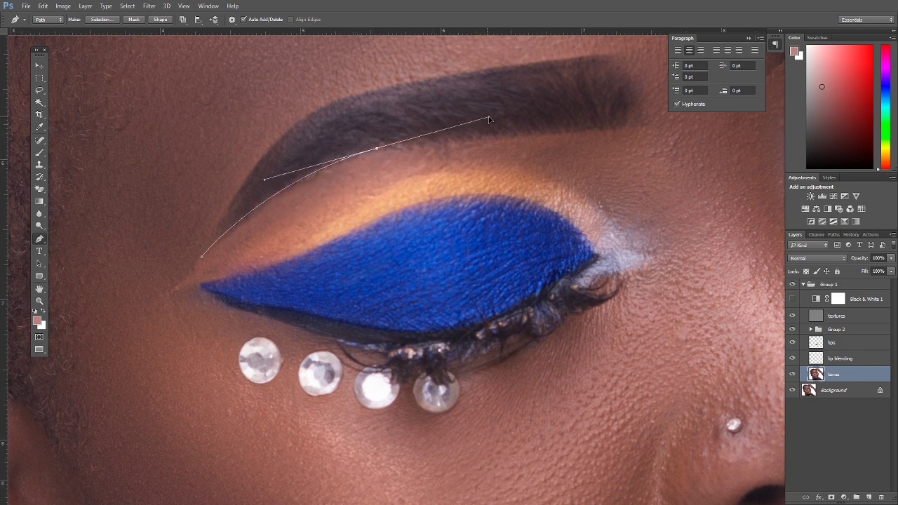
{"action": "left_click", "coordinate": [377, 149], "text": "alt"}
{"action": "left_click_drag", "start_coordinate": [613, 129], "coordinate": [690, 132]}
{"action": "left_click", "coordinate": [613, 130], "text": "alt"}
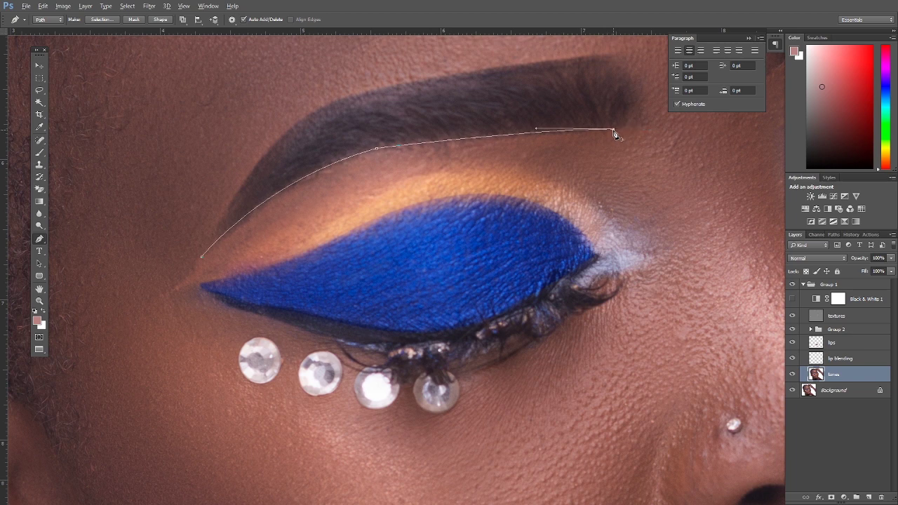
- Complete the closed pen path from the brow's inner end around the eye and gems back to the outer brow end
{"action": "left_click_drag", "start_coordinate": [683, 162], "coordinate": [698, 190]}
{"action": "left_click_drag", "start_coordinate": [708, 223], "coordinate": [712, 250]}
{"action": "left_click_drag", "start_coordinate": [674, 317], "coordinate": [652, 333]}
{"action": "left_click_drag", "start_coordinate": [463, 397], "coordinate": [435, 402]}
{"action": "left_click_drag", "start_coordinate": [128, 353], "coordinate": [121, 336]}
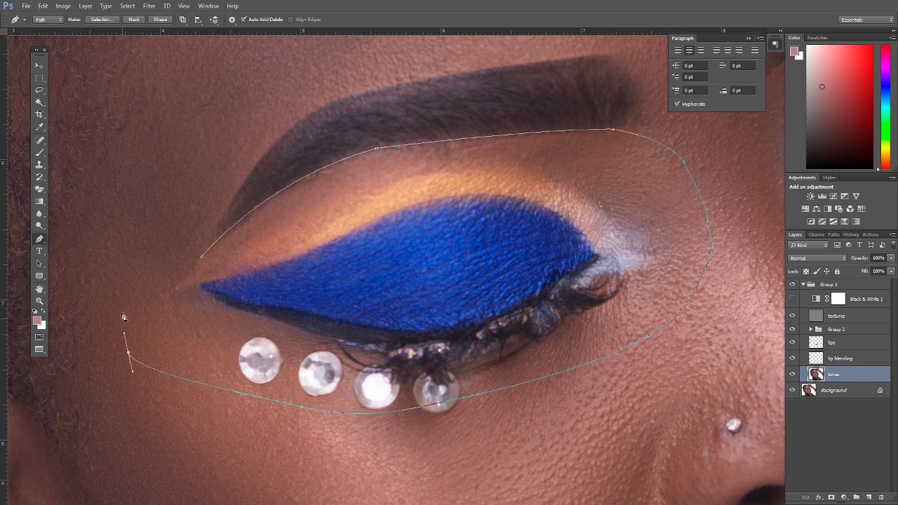
{"action": "left_click_drag", "start_coordinate": [125, 301], "coordinate": [146, 282]}
{"action": "left_click", "coordinate": [204, 258]}
- Convert the path around the eye into a new anti-aliased selection
{"action": "right_click", "coordinate": [419, 174]}
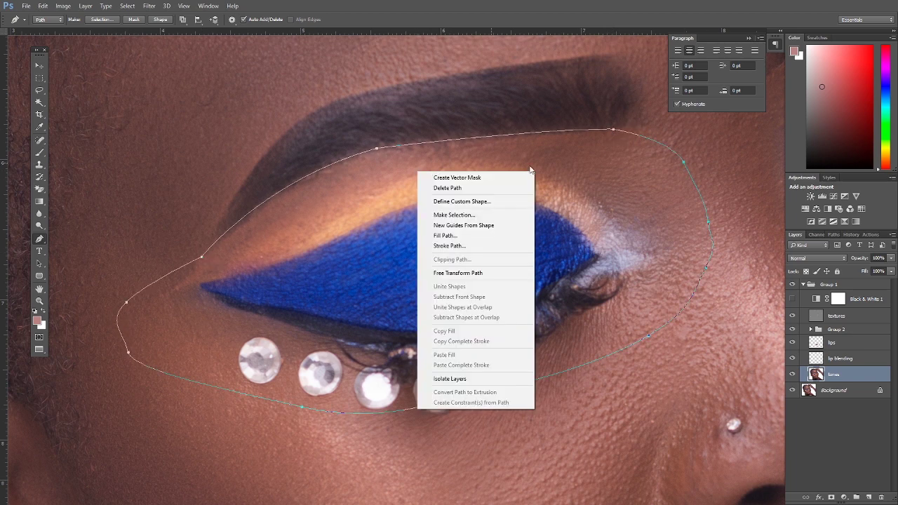
{"action": "left_click", "coordinate": [457, 216]}
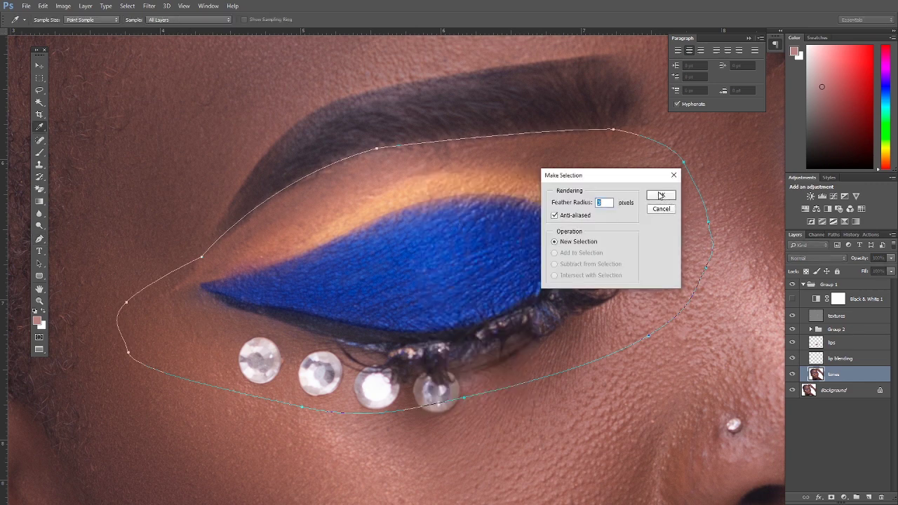
{"action": "left_click", "coordinate": [660, 197]}
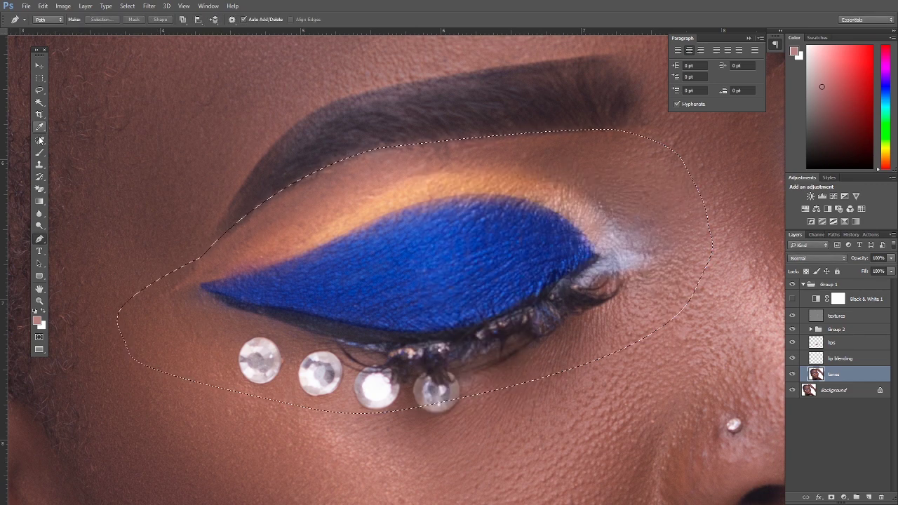
- Set the Clone Stamp to Lighten mode for retouching the skin within the selection below the brow
{"action": "left_click", "coordinate": [39, 167]}
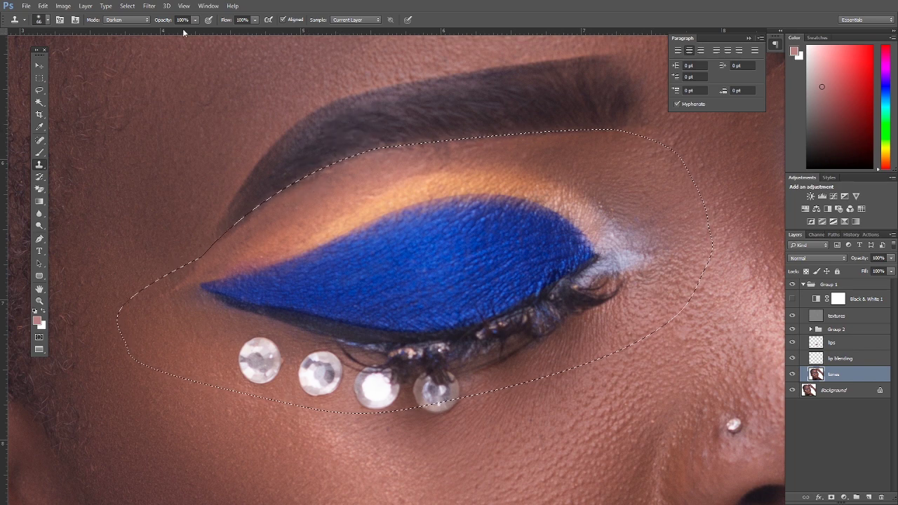
{"action": "left_click", "coordinate": [145, 22]}
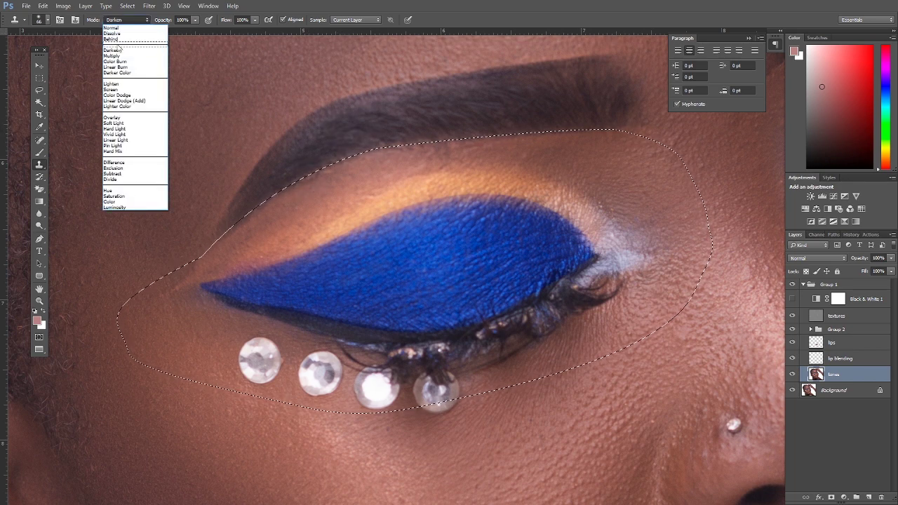
{"action": "left_click", "coordinate": [112, 83]}
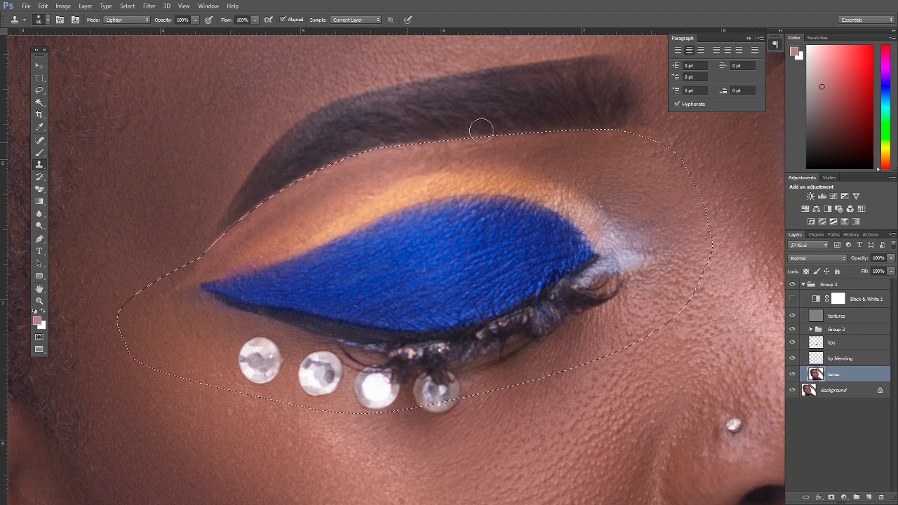
- Deselect the eye area and switch to the Lasso tool with an 18 px feather
{"action": "scroll", "coordinate": [463, 166], "scroll_direction": "down", "scroll_amount": 2}
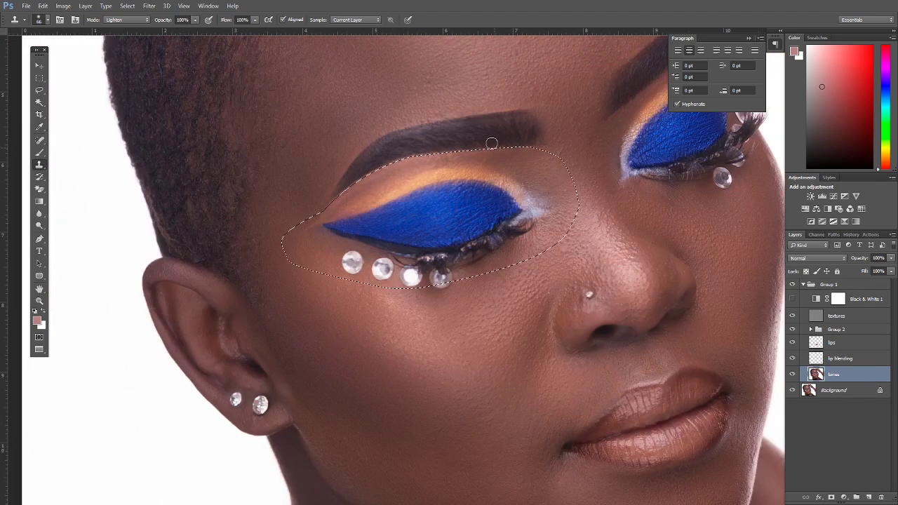
{"action": "left_click", "coordinate": [40, 90]}
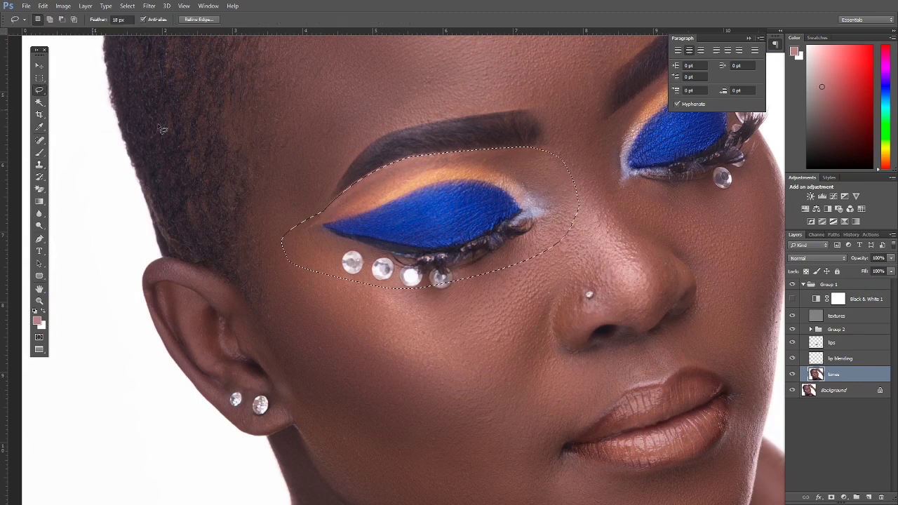
{"action": "right_click", "coordinate": [486, 146]}
{"action": "left_click", "coordinate": [508, 151]}
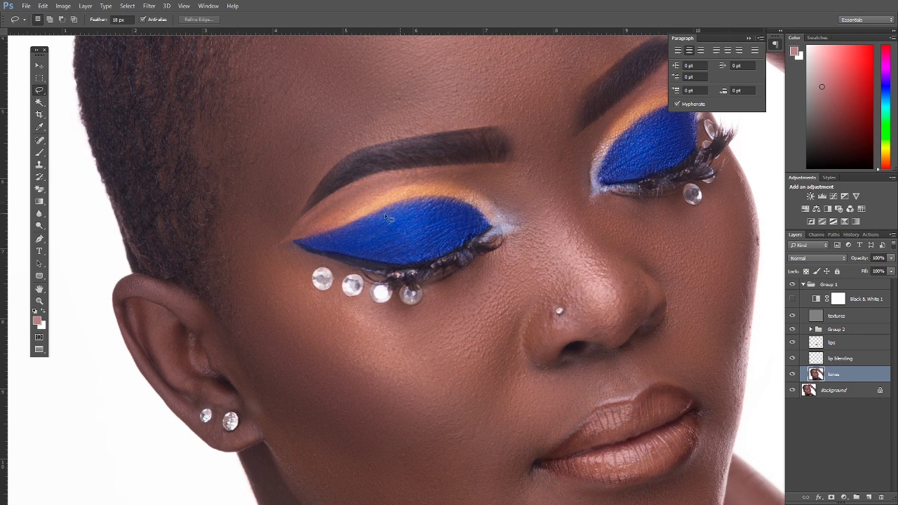
- Lasso the narrow strip of skin between the outer brow and the blue eyeshadow
{"action": "left_click_drag", "start_coordinate": [325, 203], "coordinate": [300, 217]}
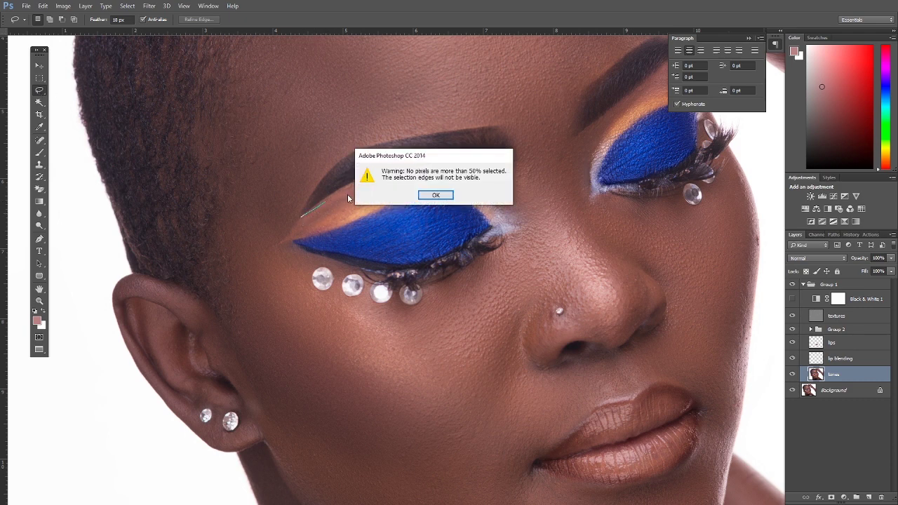
{"action": "left_click", "coordinate": [435, 195]}
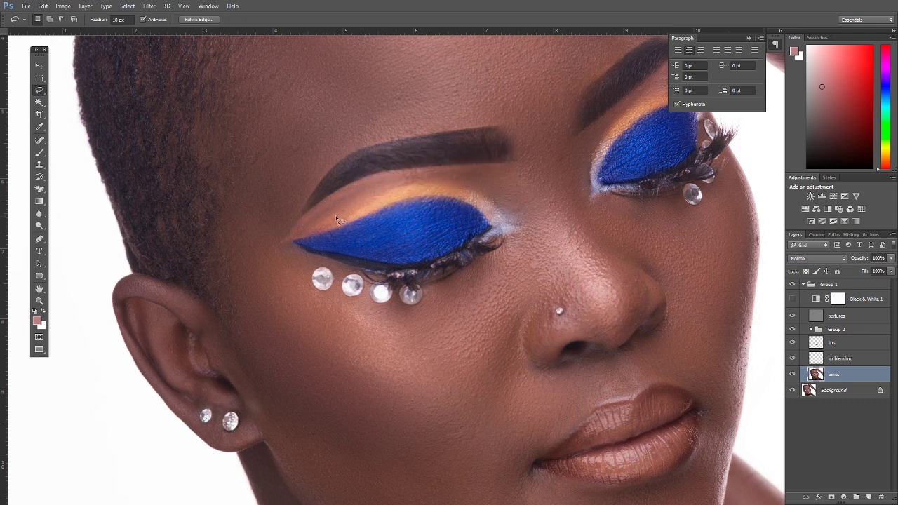
{"action": "mouse_move", "coordinate": [319, 216]}
{"action": "left_mouse_down"}
{"action": "mouse_move", "coordinate": [284, 236]}
{"action": "mouse_move", "coordinate": [319, 235]}
{"action": "mouse_move", "coordinate": [393, 198]}
{"action": "mouse_move", "coordinate": [394, 181]}
{"action": "mouse_move", "coordinate": [364, 192]}
{"action": "left_mouse_up"}
- Apply a Gaussian Blur with a reduced radius to the selected strip beneath the brow
{"action": "left_click", "coordinate": [149, 6]}
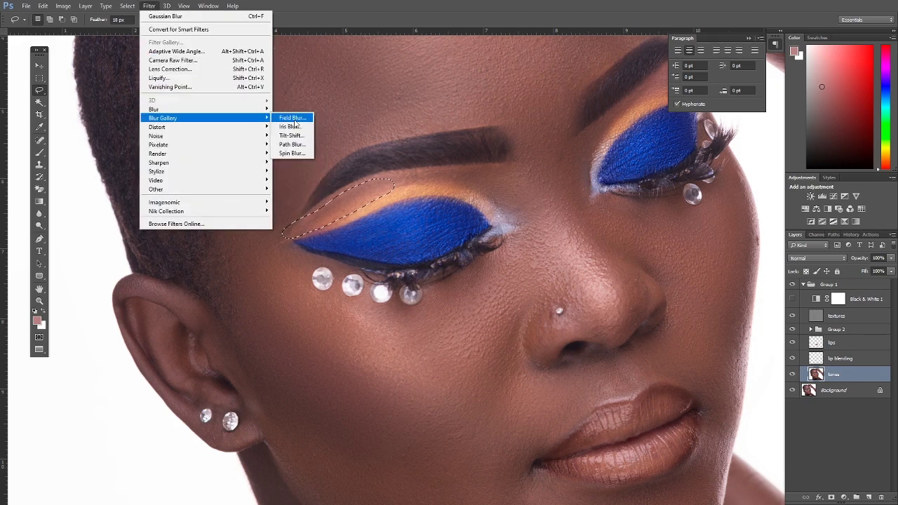
{"action": "mouse_move", "coordinate": [244, 113]}
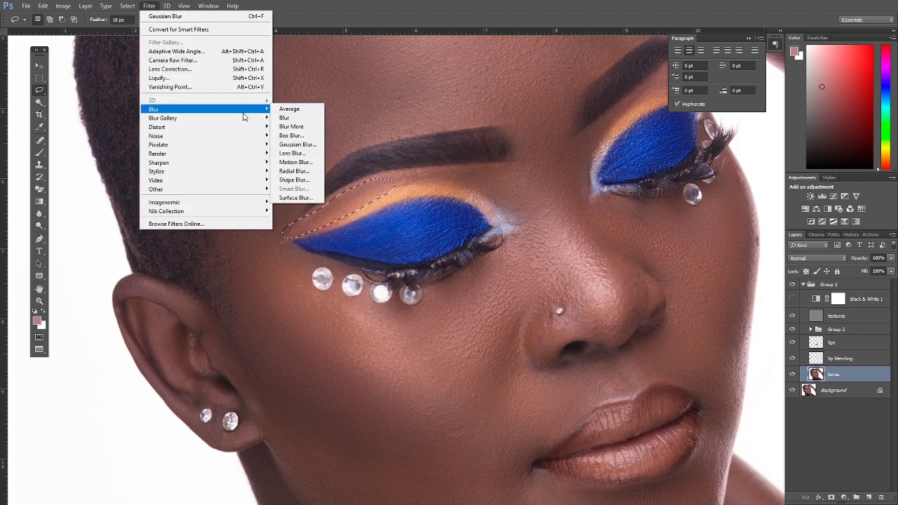
{"action": "left_click", "coordinate": [297, 145]}
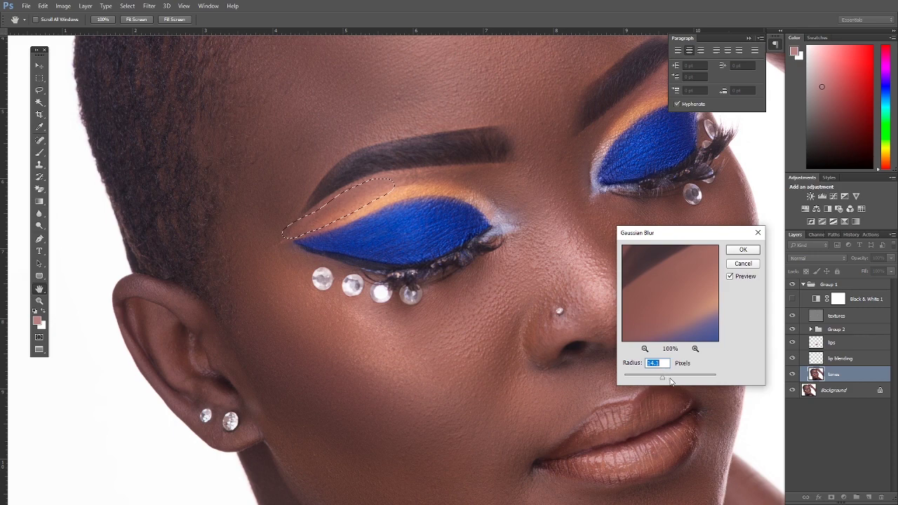
{"action": "mouse_move", "coordinate": [665, 378]}
{"action": "left_mouse_down"}
{"action": "mouse_move", "coordinate": [647, 381]}
{"action": "mouse_move", "coordinate": [658, 379]}
{"action": "left_mouse_up"}
{"action": "left_click", "coordinate": [743, 250]}
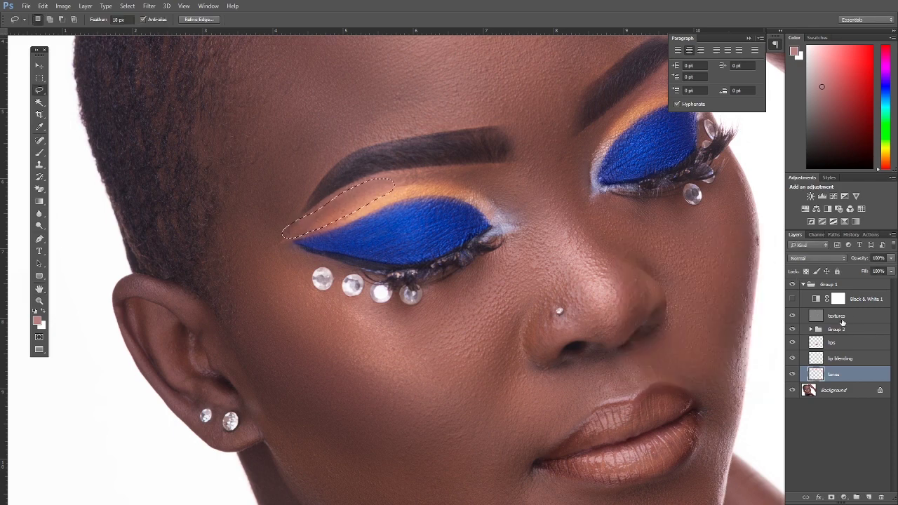
- Make the textures layer active and clear the selection beneath the brow
{"action": "left_click", "coordinate": [836, 316]}
{"action": "right_click", "coordinate": [334, 169]}
{"action": "left_click", "coordinate": [354, 175]}
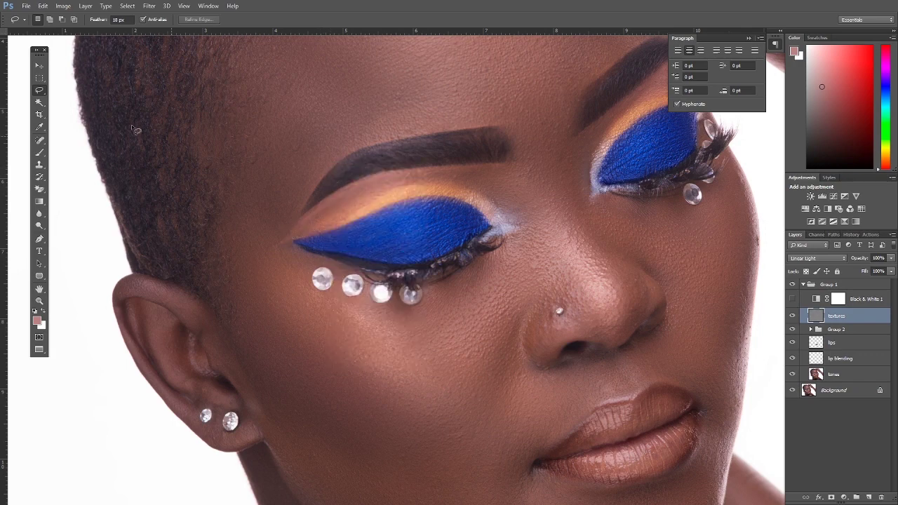
- Set the Clone Stamp to a 46 px brush with 0% hardness in Normal mode for the textures layer
{"action": "left_click", "coordinate": [40, 165]}
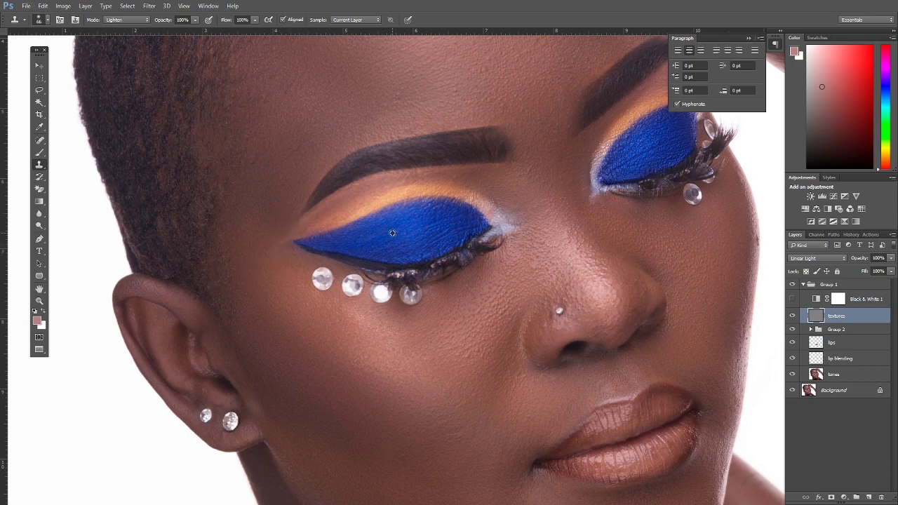
{"action": "right_click", "coordinate": [339, 203]}
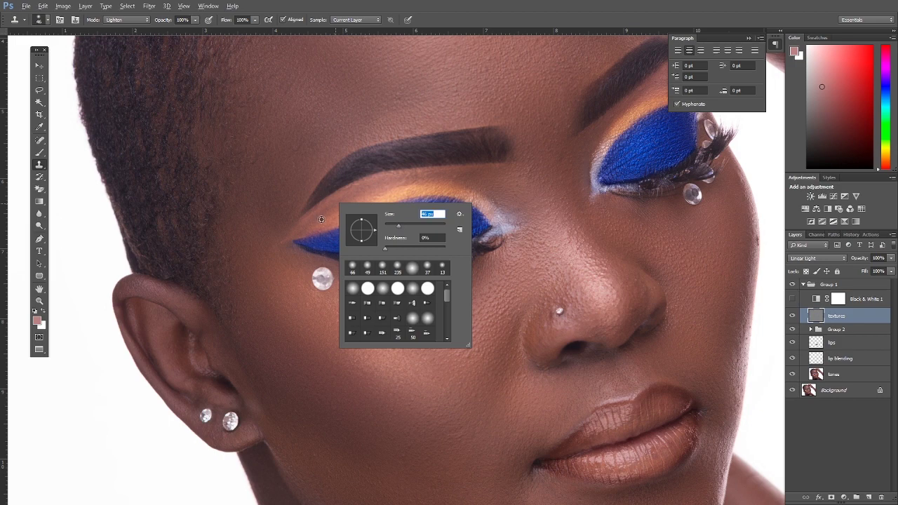
{"action": "key", "text": "Return"}
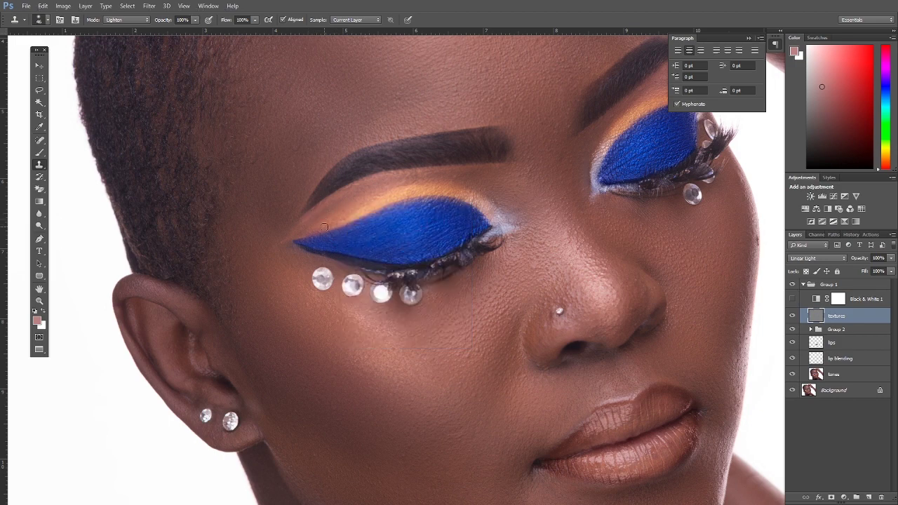
{"action": "key", "text": "alt"}
{"action": "left_click", "coordinate": [148, 19]}
{"action": "left_click", "coordinate": [122, 32]}
- Trace a pen path along the blue eyeshadow's lower edge from the outer corner to the inner corner
{"action": "mouse_move", "coordinate": [466, 210]}
{"action": "left_mouse_down"}
{"action": "mouse_move", "coordinate": [458, 281]}
{"action": "mouse_move", "coordinate": [435, 232]}
{"action": "left_mouse_up"}
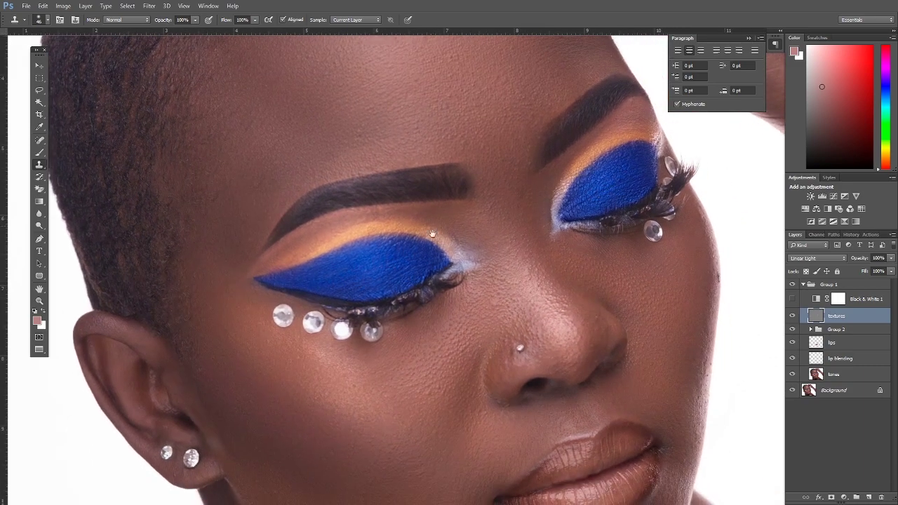
{"action": "key", "text": "ctrl+space"}
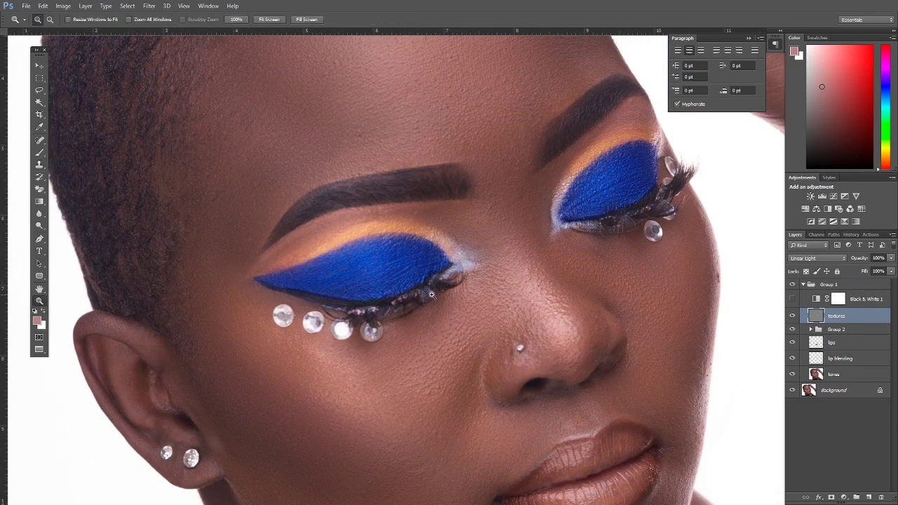
{"action": "left_click", "coordinate": [407, 280]}
{"action": "left_click_drag", "start_coordinate": [351, 270], "coordinate": [381, 274]}
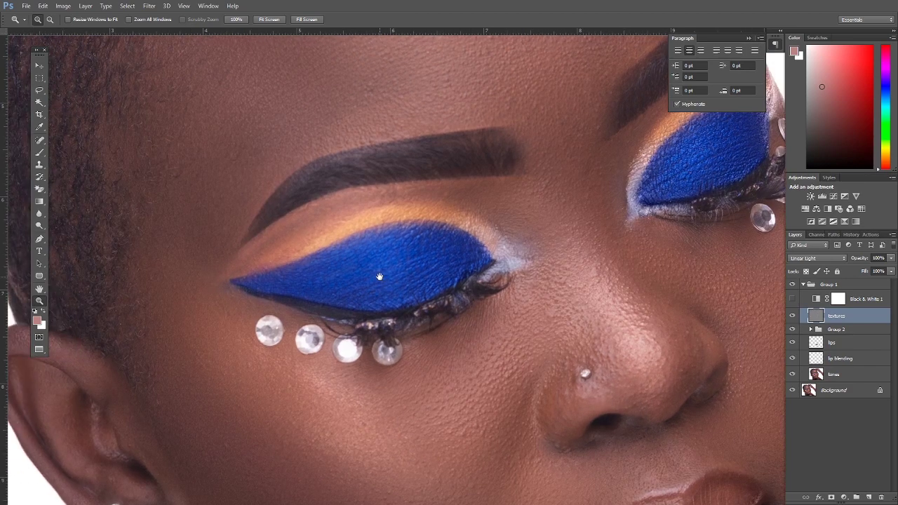
{"action": "left_click", "coordinate": [38, 240]}
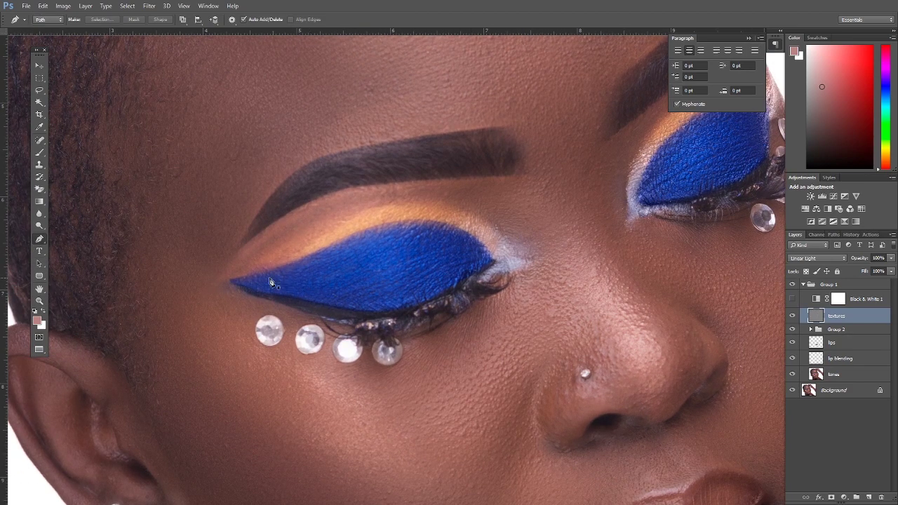
{"action": "left_click", "coordinate": [231, 281]}
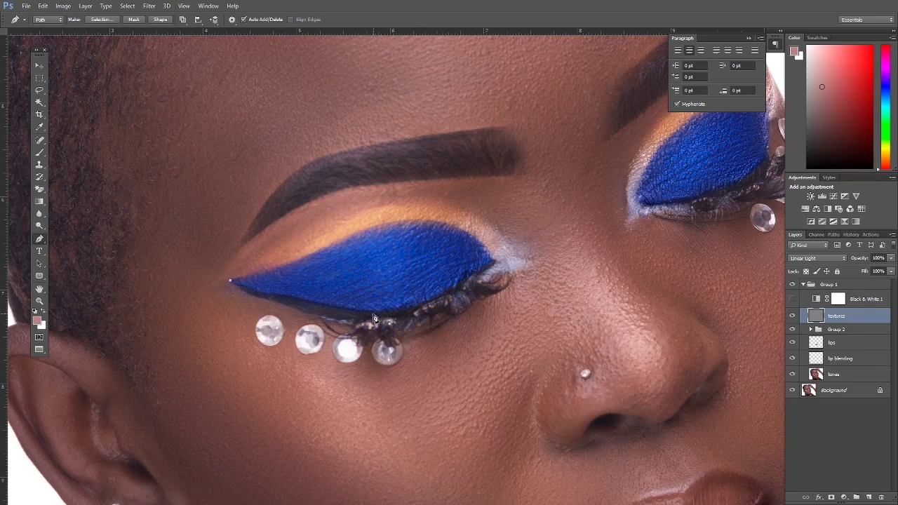
{"action": "left_click_drag", "start_coordinate": [379, 314], "coordinate": [406, 311]}
{"action": "left_click", "coordinate": [379, 312], "text": "alt"}
{"action": "left_click_drag", "start_coordinate": [459, 287], "coordinate": [484, 265]}
{"action": "left_click", "coordinate": [491, 262]}
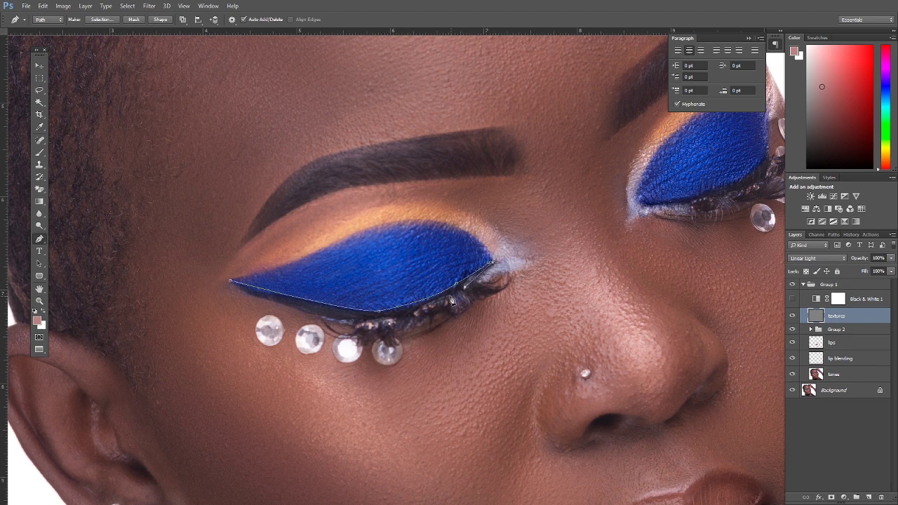
- Close the pen path back along the eyeliner's lower edge and adjust its outer corner
{"action": "left_click", "coordinate": [420, 311]}
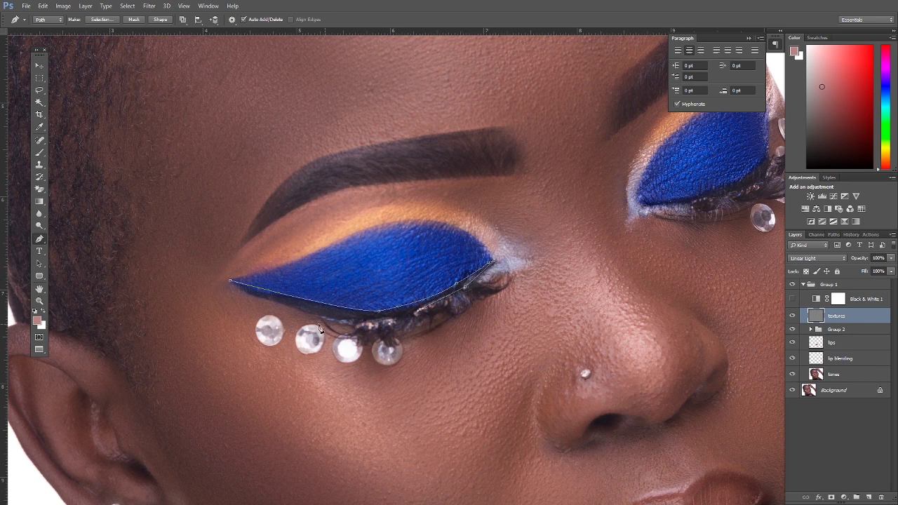
{"action": "left_click_drag", "start_coordinate": [285, 307], "coordinate": [187, 273]}
{"action": "left_click", "coordinate": [285, 305], "text": "alt"}
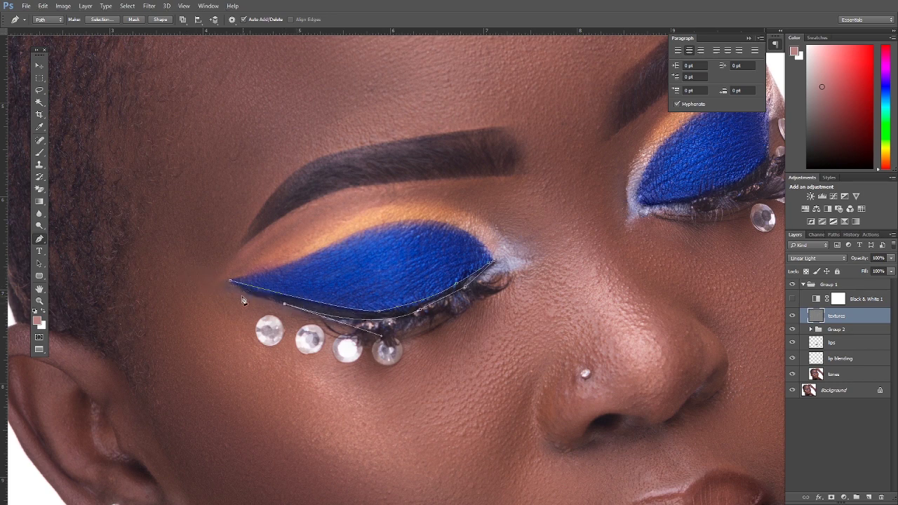
{"action": "left_click", "coordinate": [230, 284]}
{"action": "left_click_drag", "start_coordinate": [292, 306], "coordinate": [239, 291]}
{"action": "left_click", "coordinate": [228, 286], "text": "ctrl"}
- Convert the eyeliner path into a new selection with a 2-pixel feather radius
{"action": "right_click", "coordinate": [368, 297]}
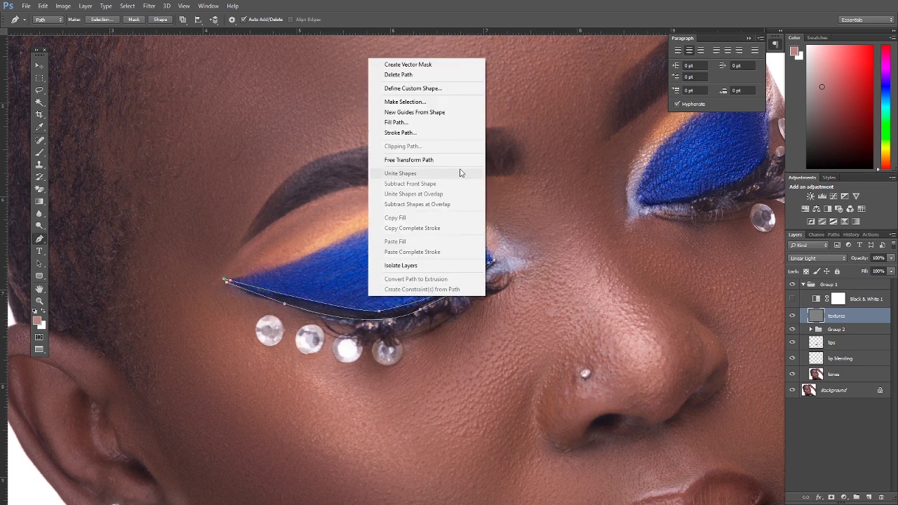
{"action": "left_click", "coordinate": [425, 106]}
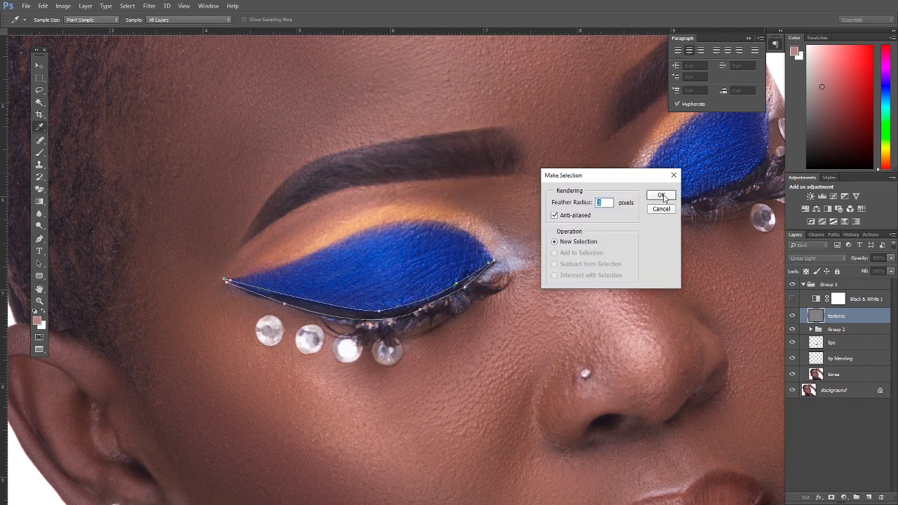
{"action": "type", "text": "2"}
{"action": "left_click", "coordinate": [660, 197]}
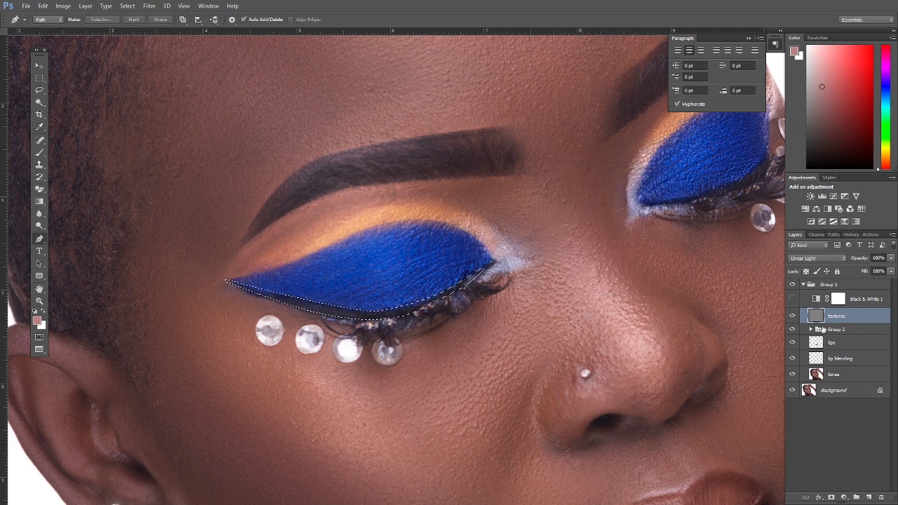
- Make the tones layer active and set the Clone Stamp to Darken mode for retouching the selected eyeliner
{"action": "left_click", "coordinate": [835, 377]}
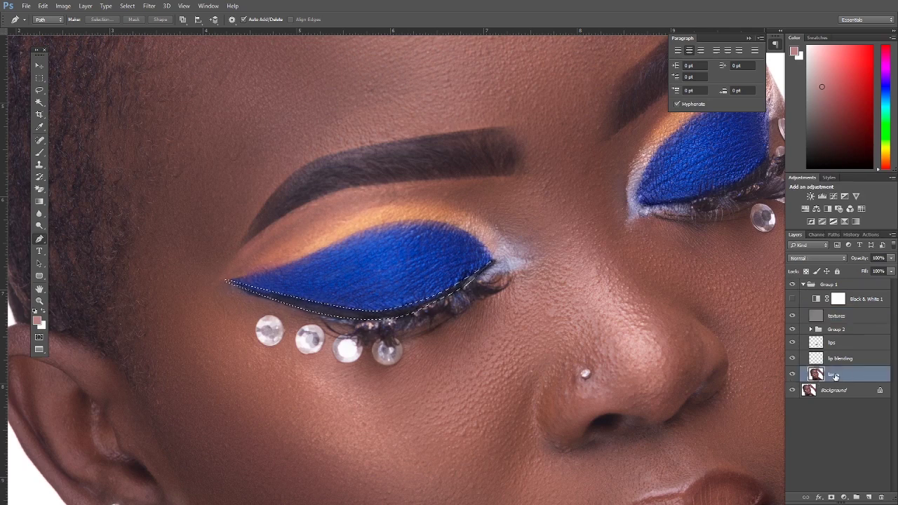
{"action": "left_click", "coordinate": [39, 167]}
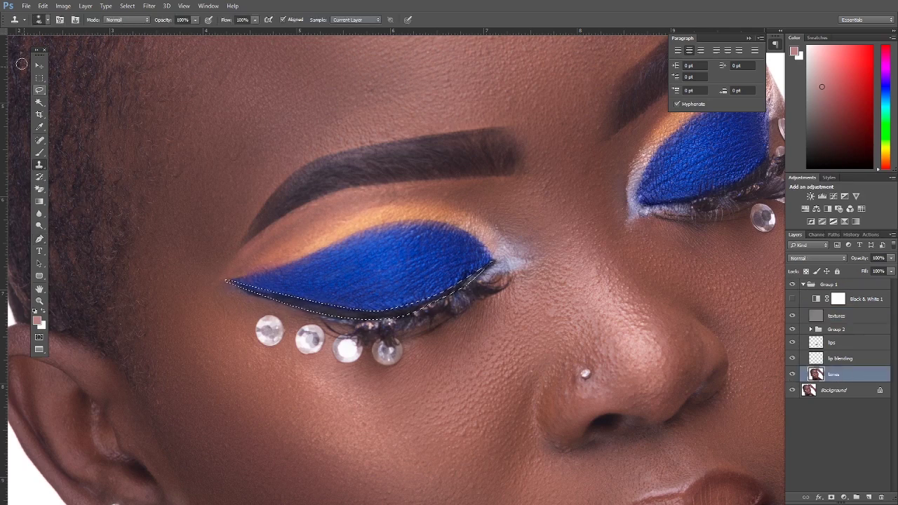
{"action": "left_click", "coordinate": [146, 19]}
{"action": "left_click", "coordinate": [119, 51]}
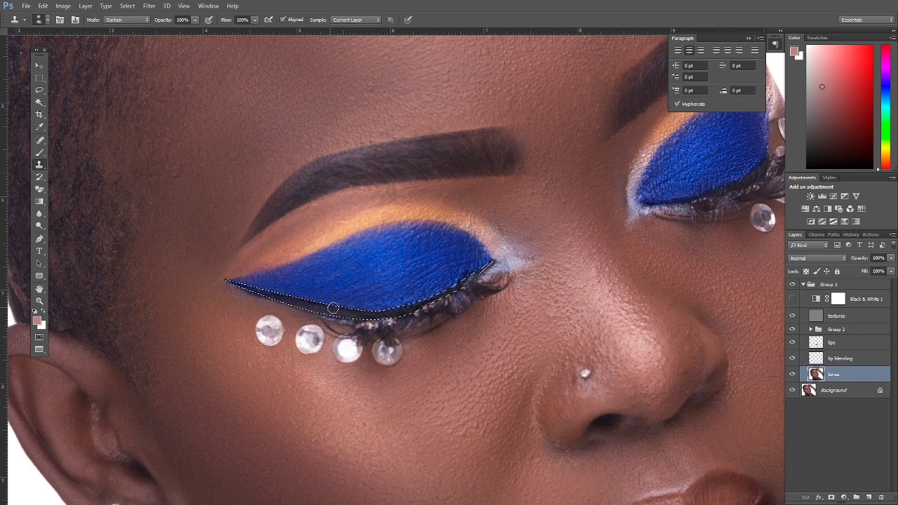
- Set the Clone Stamp blending mode to Normal
{"action": "left_click", "coordinate": [146, 20]}
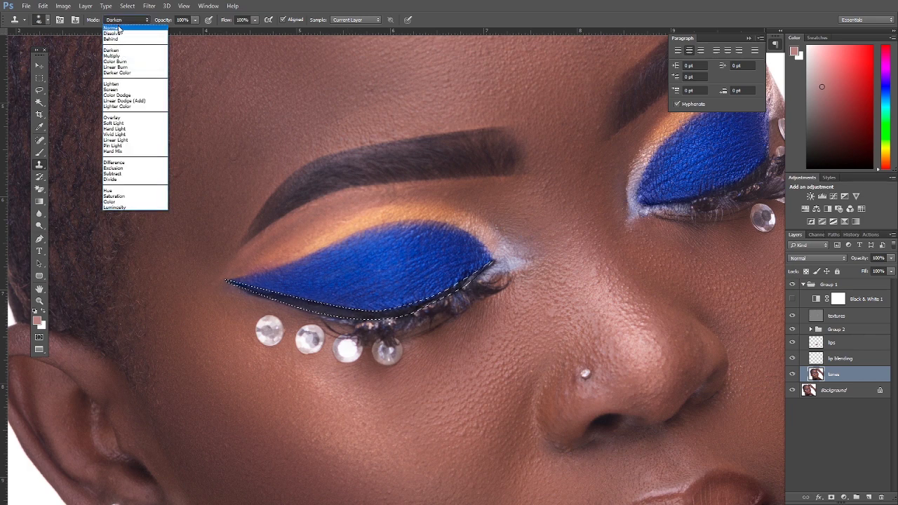
{"action": "left_click", "coordinate": [120, 28]}
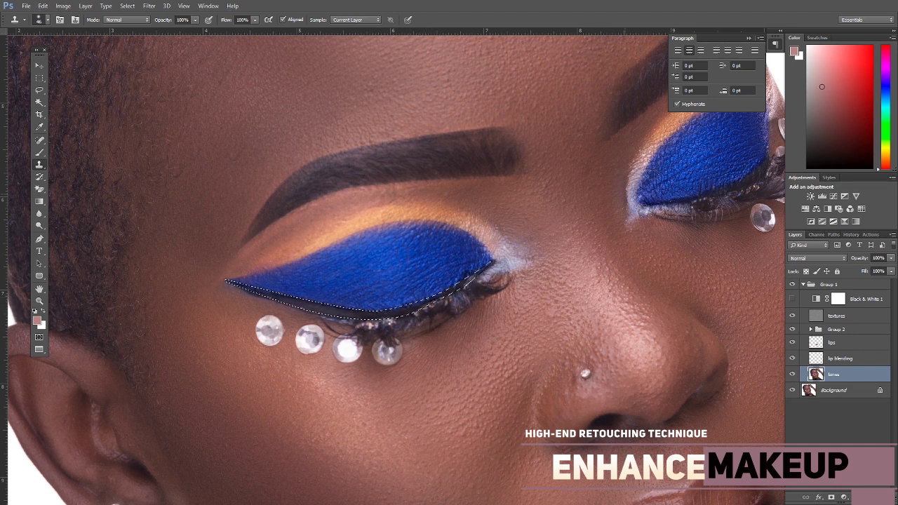
{"action": "left_click_drag", "start_coordinate": [693, 229], "coordinate": [554, 243]}
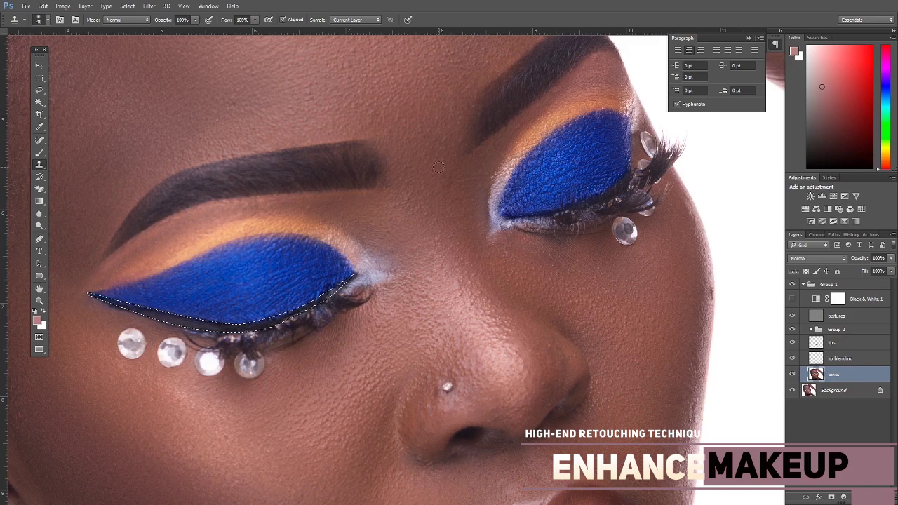
- Copy the selected eyeliner from the tones layer to a new layer
{"action": "left_click", "coordinate": [40, 90]}
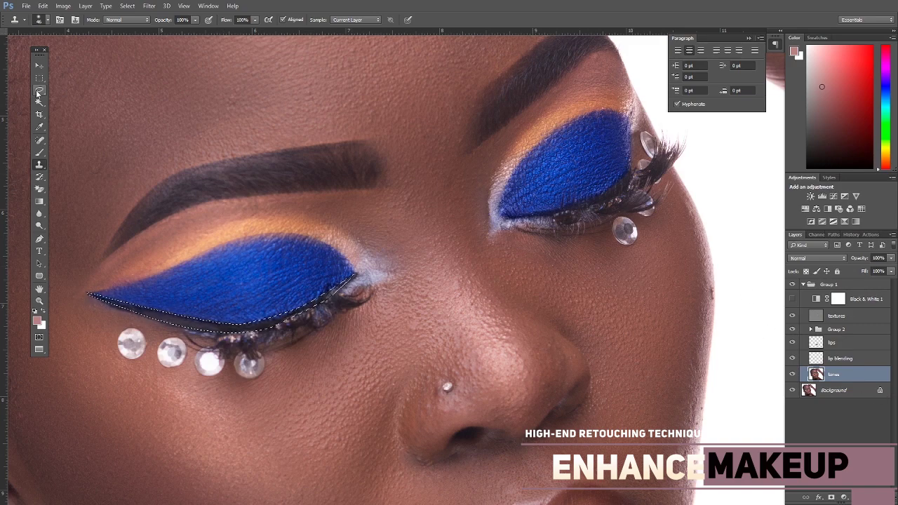
{"action": "right_click", "coordinate": [333, 188]}
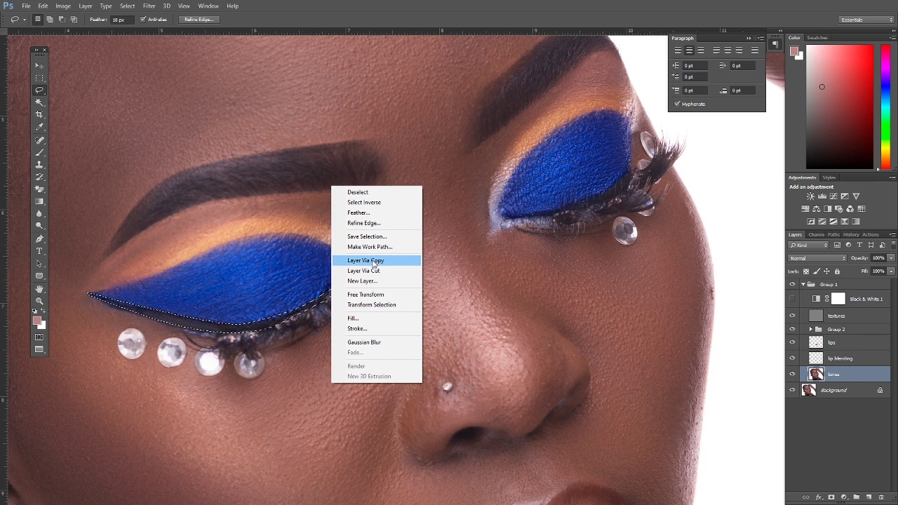
{"action": "left_click", "coordinate": [373, 261]}
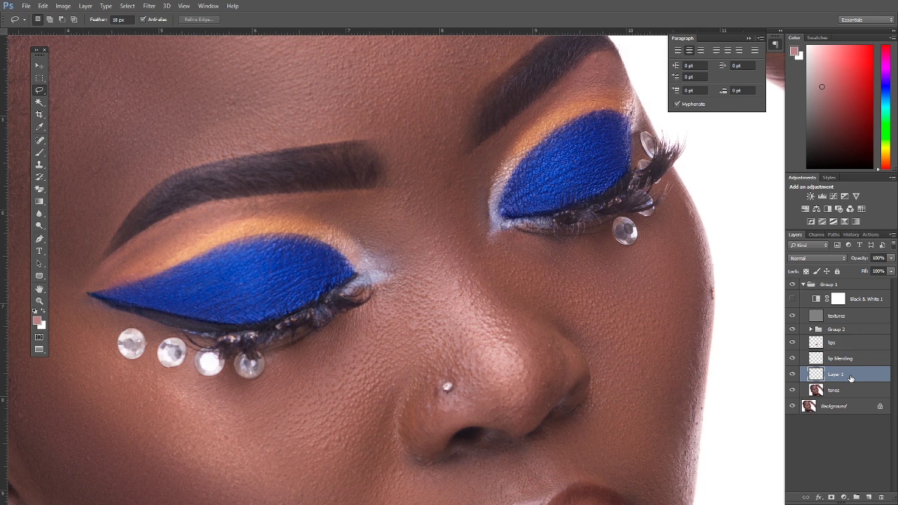
- Try darkening the copied eyeliner by raising the black input level in Levels, and undo back to the tones layer with its selection
{"action": "key", "text": "ctrl+l"}
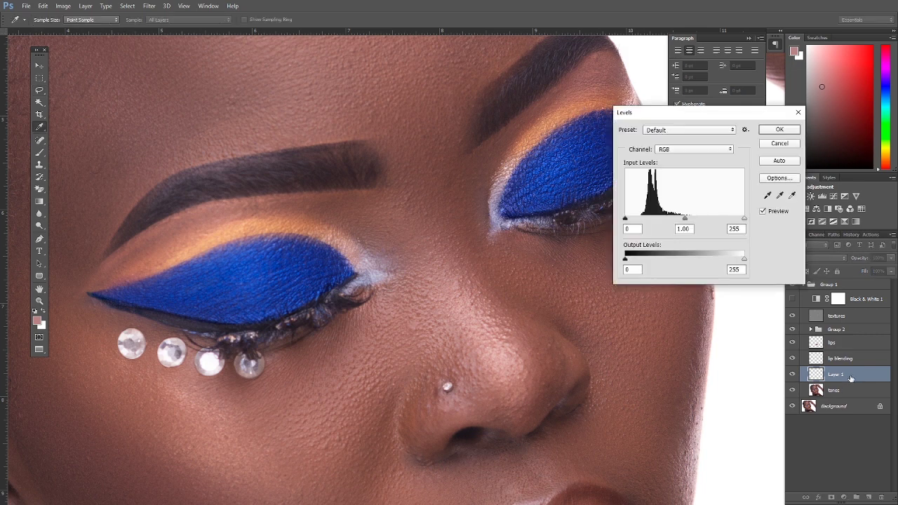
{"action": "mouse_move", "coordinate": [629, 220]}
{"action": "left_mouse_down"}
{"action": "mouse_move", "coordinate": [640, 221]}
{"action": "mouse_move", "coordinate": [624, 222]}
{"action": "left_mouse_up"}
{"action": "left_click_drag", "start_coordinate": [627, 219], "coordinate": [638, 220]}
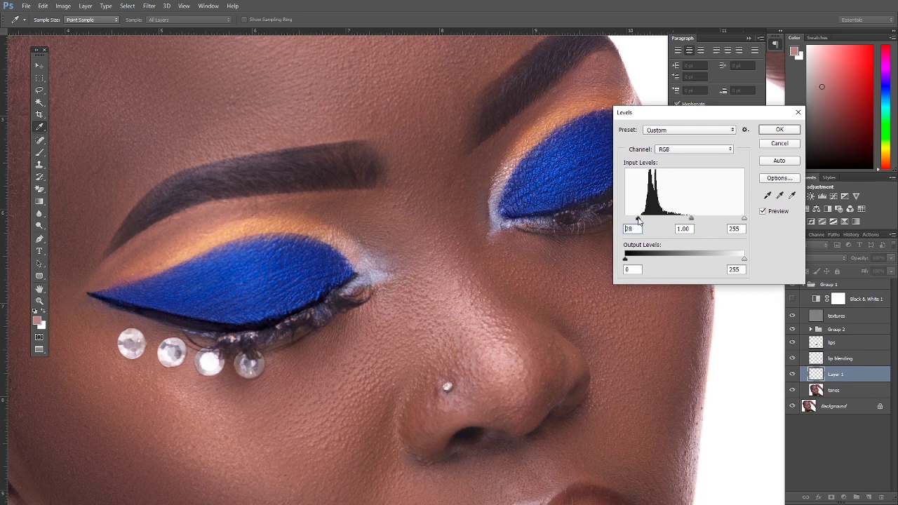
{"action": "left_click_drag", "start_coordinate": [638, 220], "coordinate": [637, 221]}
{"action": "left_click", "coordinate": [779, 133]}
{"action": "key", "text": "ctrl+alt+z"}
{"action": "key", "text": "ctrl+alt+z"}
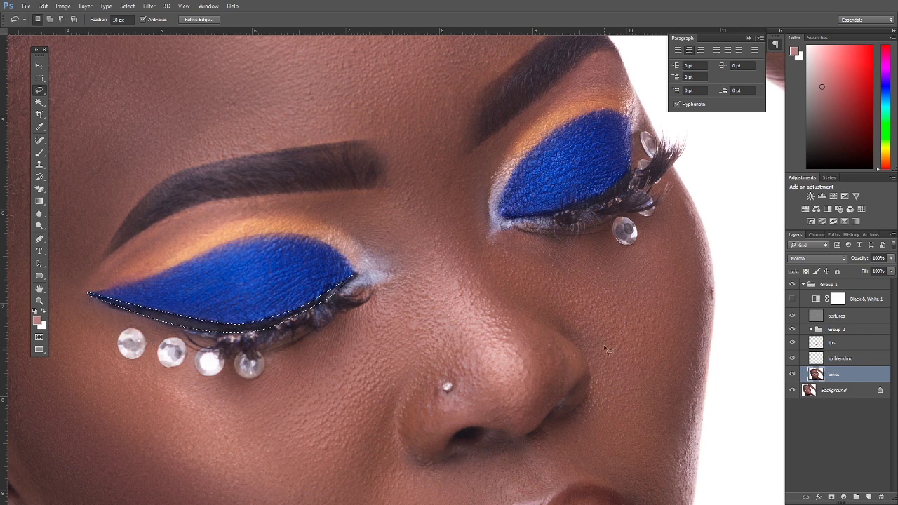
- Invert the eyeliner selection on the tones layer so the skin outside it can be retouched
{"action": "left_click", "coordinate": [39, 77]}
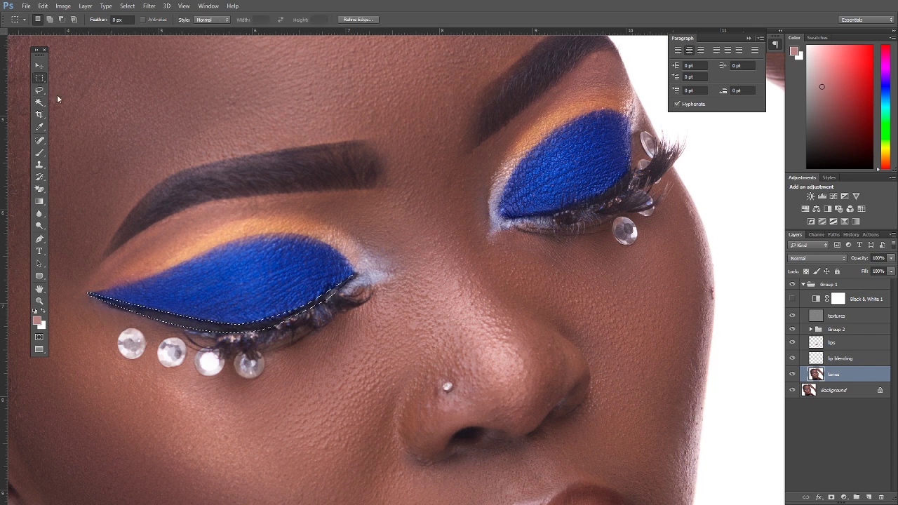
{"action": "right_click", "coordinate": [232, 285]}
{"action": "left_click", "coordinate": [260, 303]}
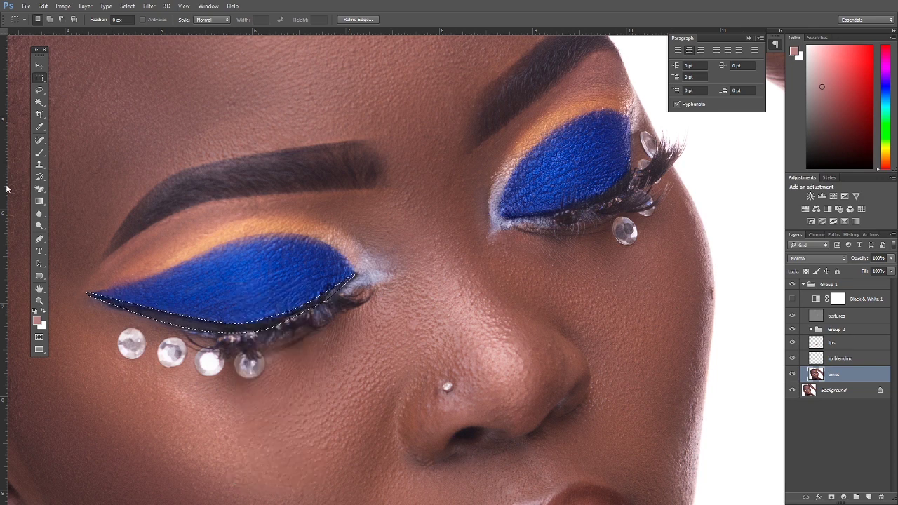
- Set the Clone Stamp to Lighten mode with 34% opacity and 43% flow
{"action": "left_click", "coordinate": [40, 165]}
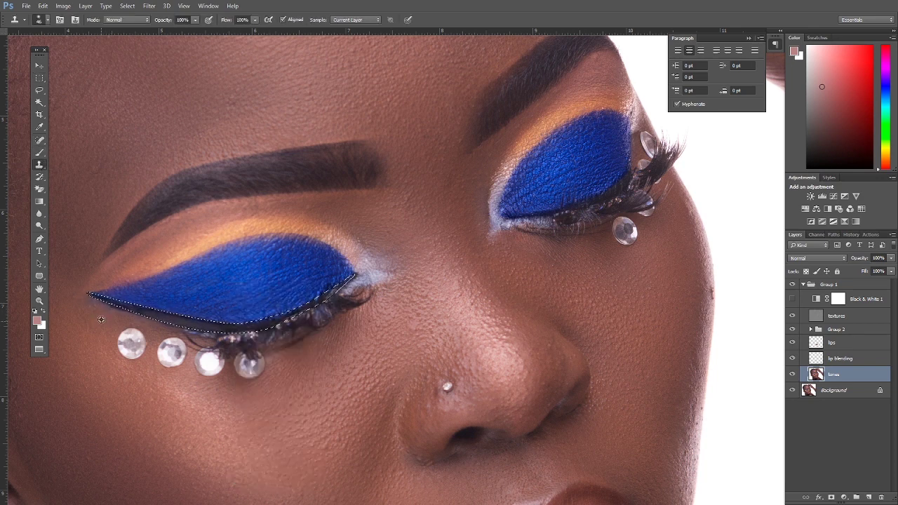
{"action": "left_click", "coordinate": [146, 19]}
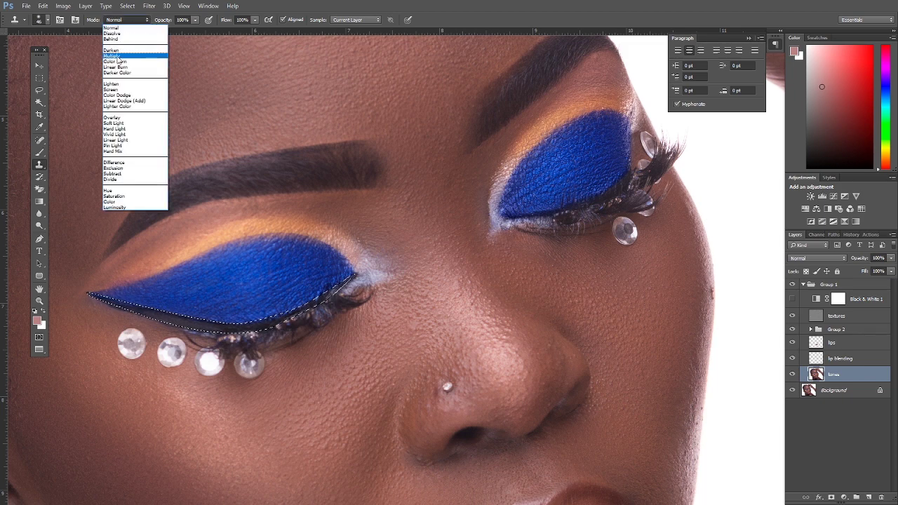
{"action": "left_click", "coordinate": [112, 84]}
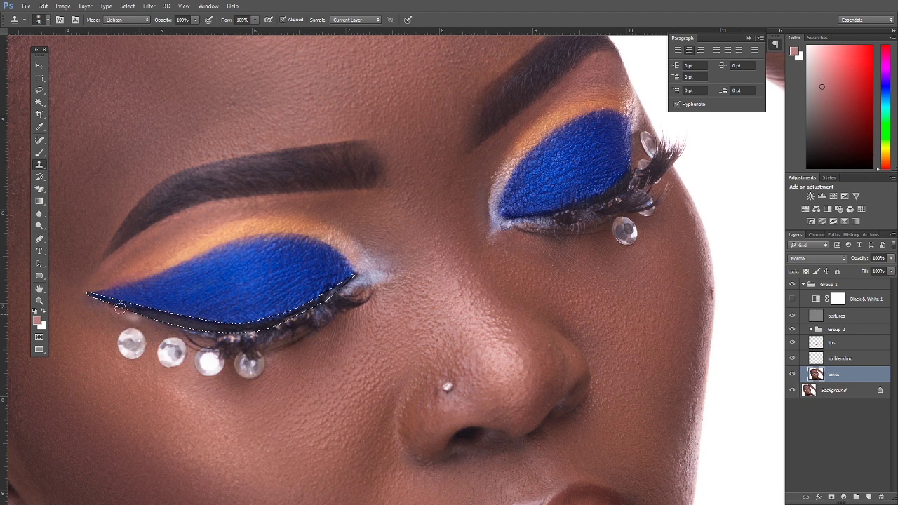
{"action": "left_click", "coordinate": [255, 20]}
{"action": "left_click_drag", "start_coordinate": [255, 20], "coordinate": [162, 73]}
{"action": "left_click", "coordinate": [196, 20]}
- Enlarge the Clone Stamp brush to 102 px and clone light skin along the eyeliner's lower edge at the outer corner
{"action": "left_click", "coordinate": [102, 313], "text": "alt"}
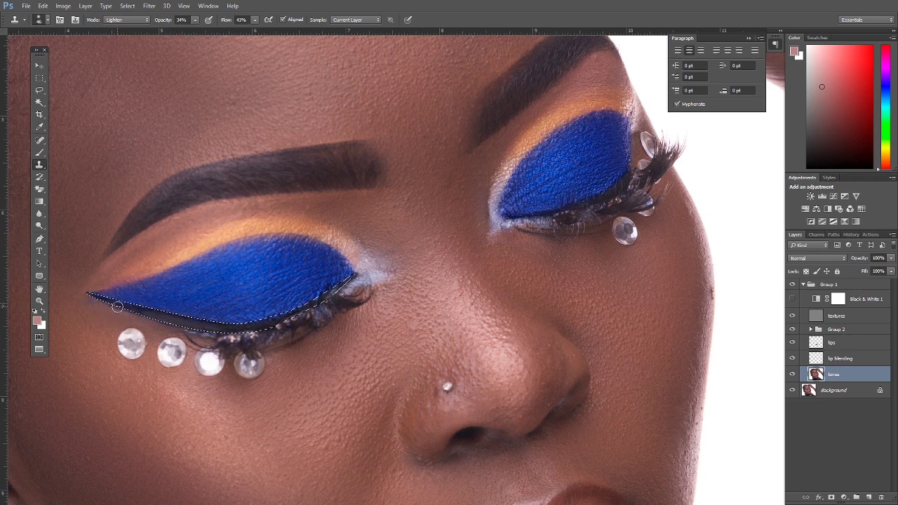
{"action": "right_click", "coordinate": [166, 320]}
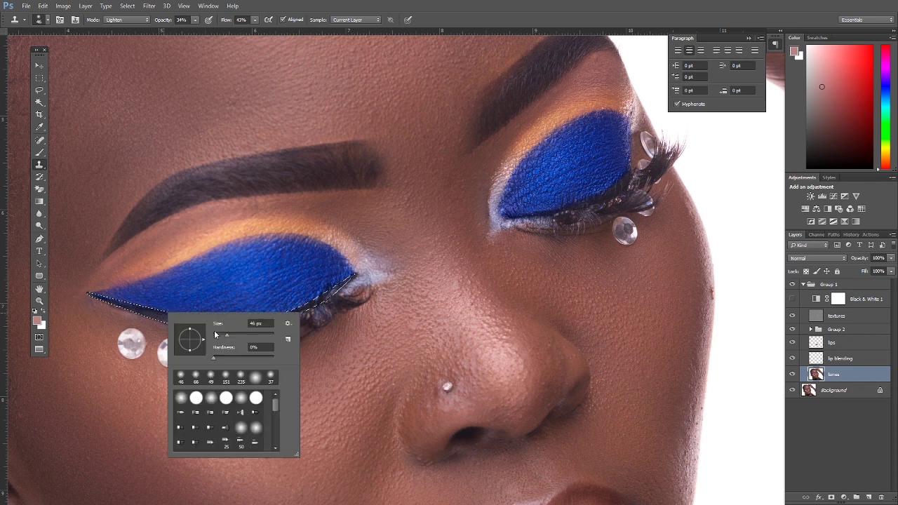
{"action": "left_click", "coordinate": [90, 314]}
{"action": "right_click", "coordinate": [123, 315]}
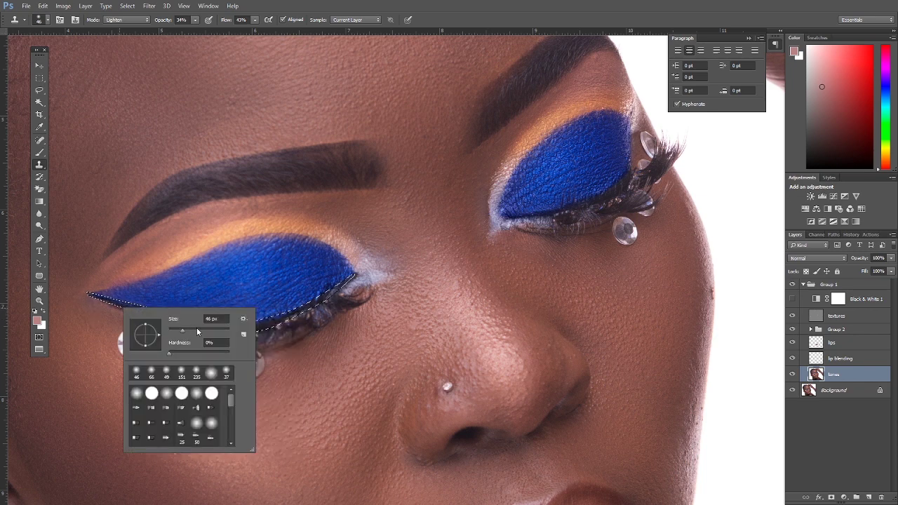
{"action": "left_click", "coordinate": [99, 315]}
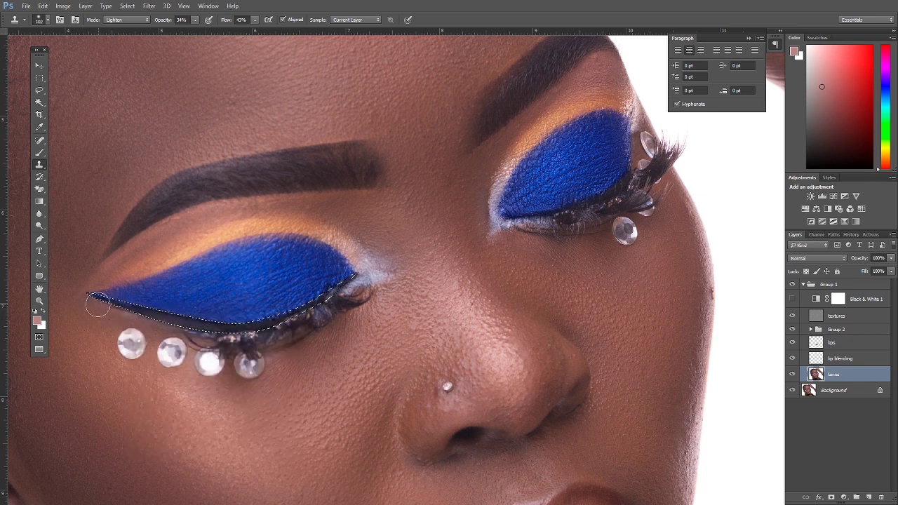
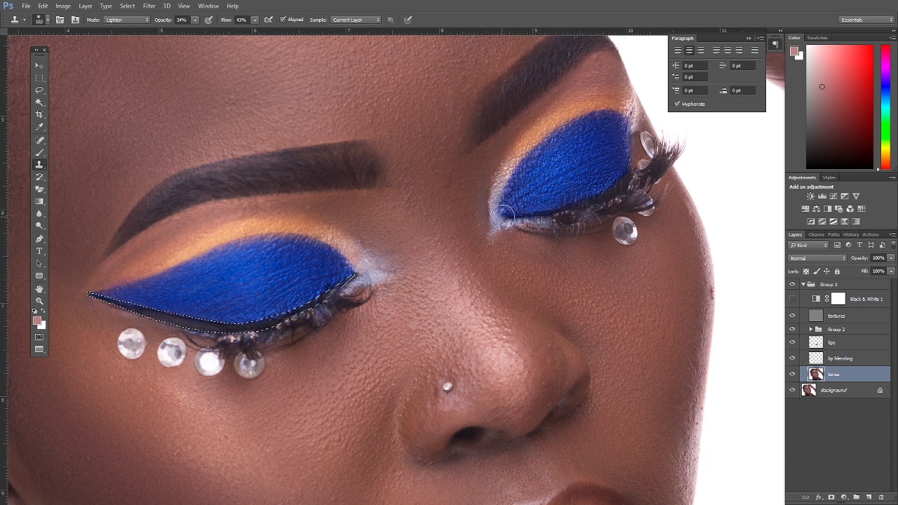
- Trace a closed pen path around the other eye's eyeliner from the inner corner to the outer corner and back
{"action": "left_click_drag", "start_coordinate": [141, 309], "coordinate": [94, 342]}
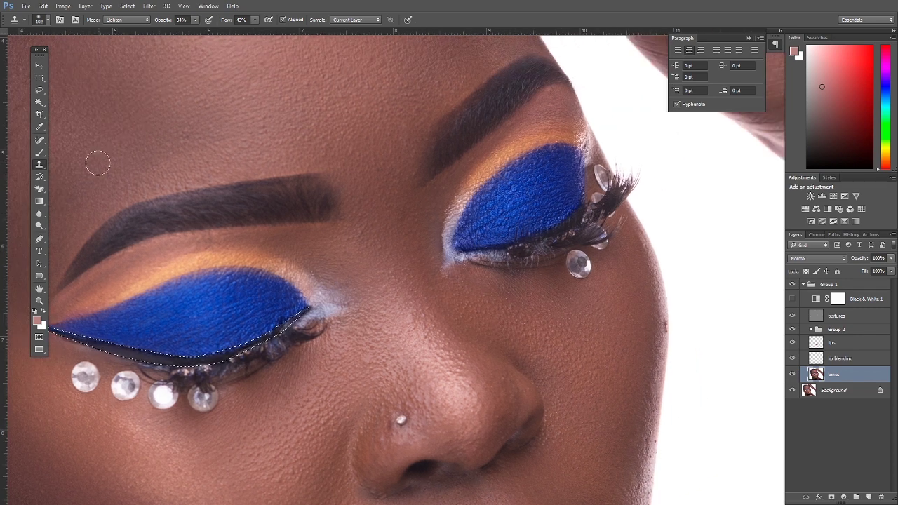
{"action": "left_click", "coordinate": [40, 239]}
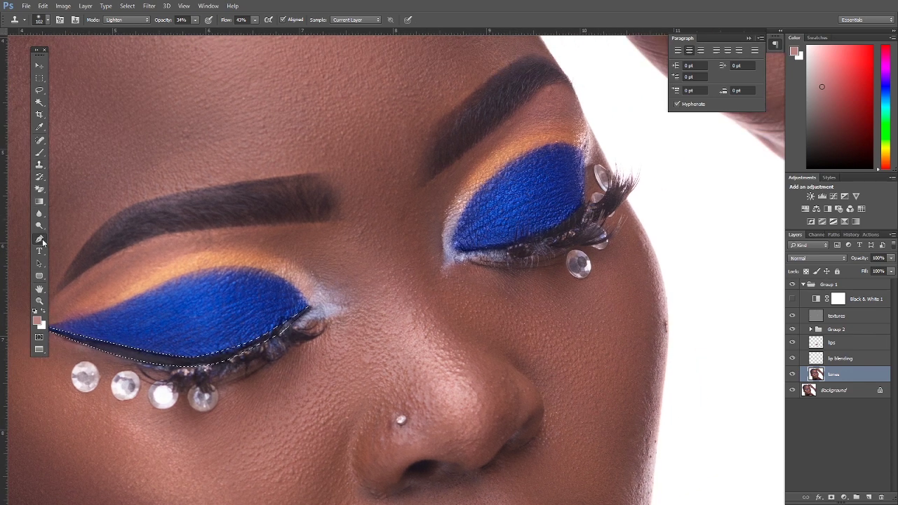
{"action": "left_click", "coordinate": [464, 250]}
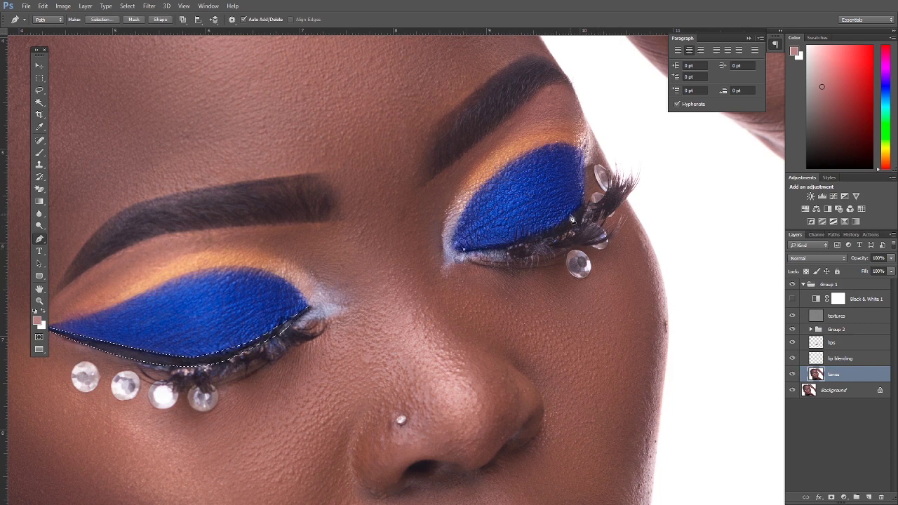
{"action": "mouse_move", "coordinate": [575, 217]}
{"action": "left_mouse_down"}
{"action": "mouse_move", "coordinate": [587, 185]}
{"action": "mouse_move", "coordinate": [579, 218]}
{"action": "mouse_move", "coordinate": [585, 205]}
{"action": "mouse_move", "coordinate": [588, 217]}
{"action": "left_mouse_up"}
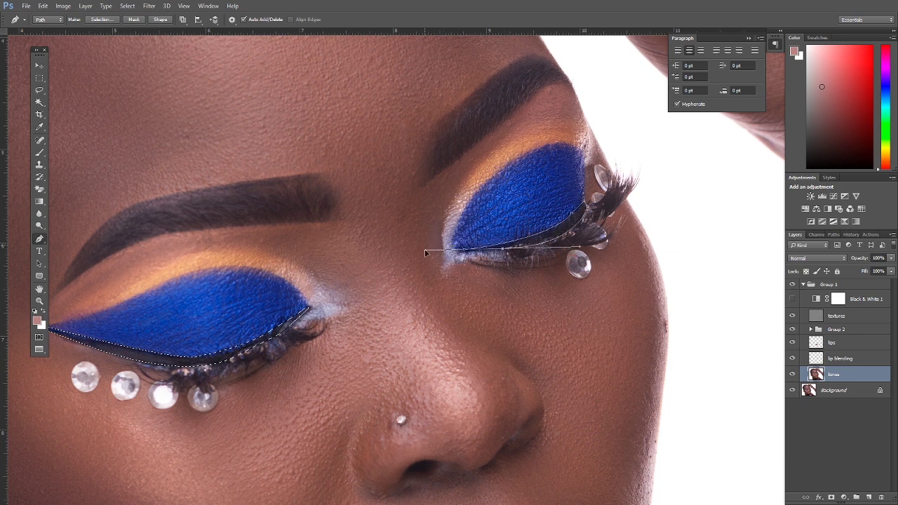
{"action": "left_click_drag", "start_coordinate": [426, 249], "coordinate": [504, 254]}
- Try adding the second eyeliner path to the inverted selection with a 2-pixel feather radius
{"action": "right_click", "coordinate": [501, 226]}
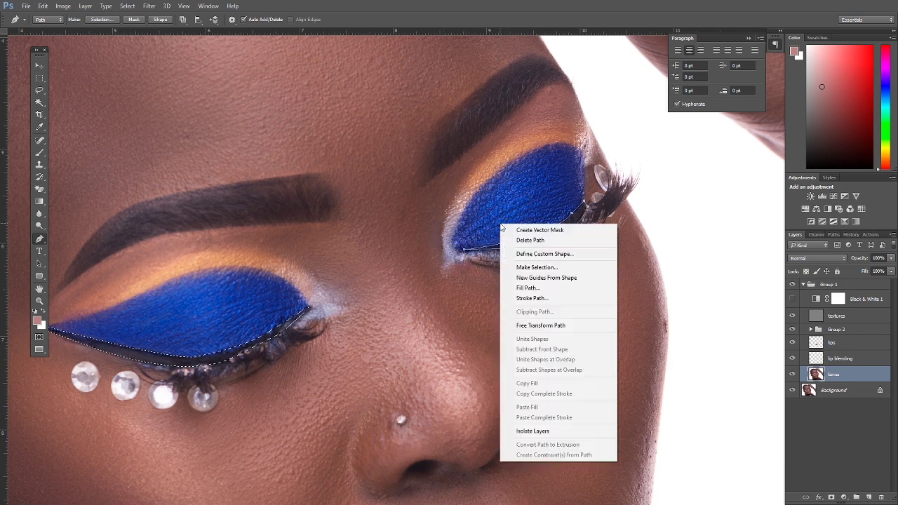
{"action": "left_click", "coordinate": [537, 267]}
{"action": "left_click", "coordinate": [554, 253]}
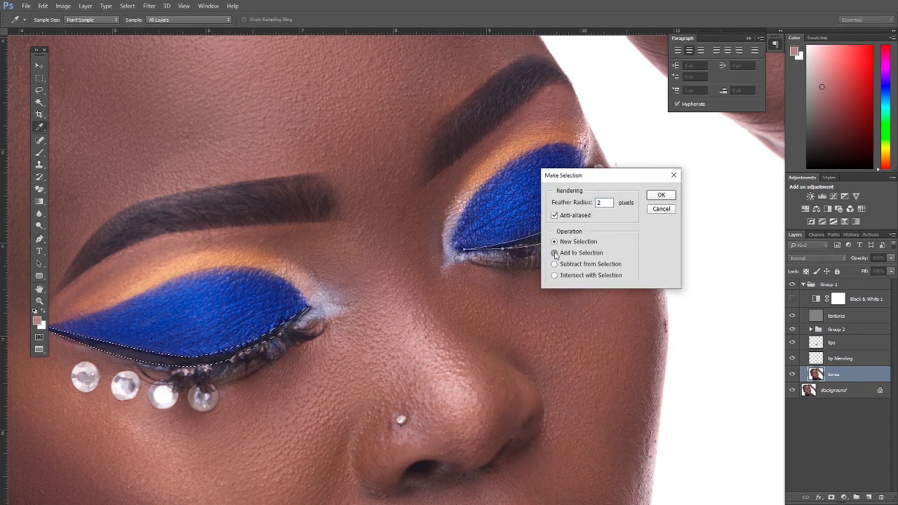
{"action": "left_click", "coordinate": [659, 195]}
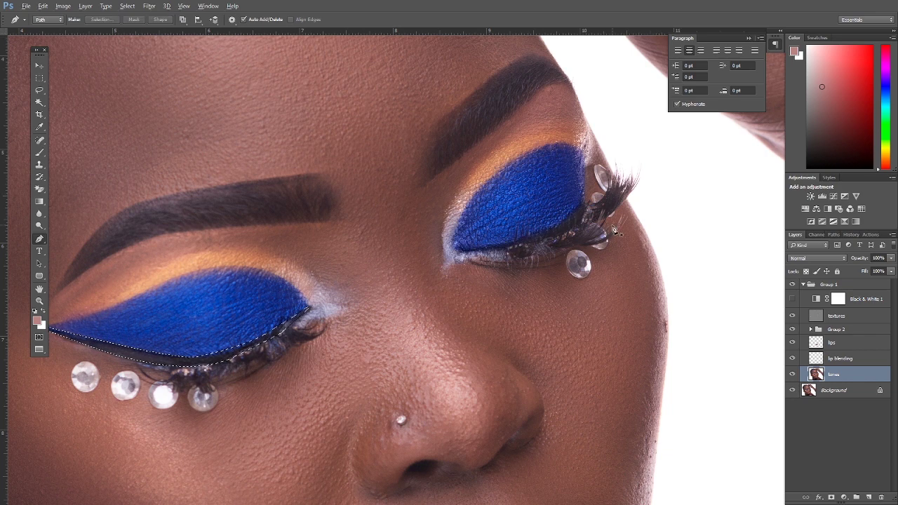
{"action": "right_click", "coordinate": [537, 245]}
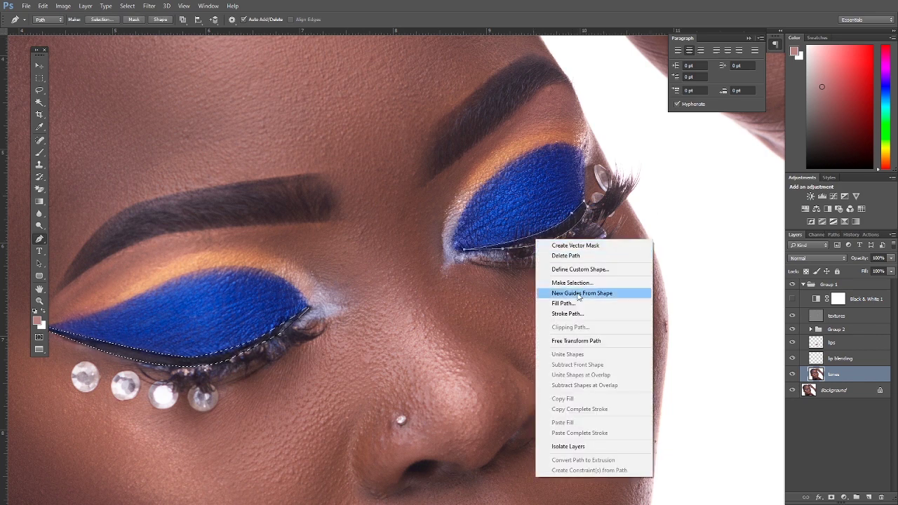
{"action": "left_click", "coordinate": [571, 283]}
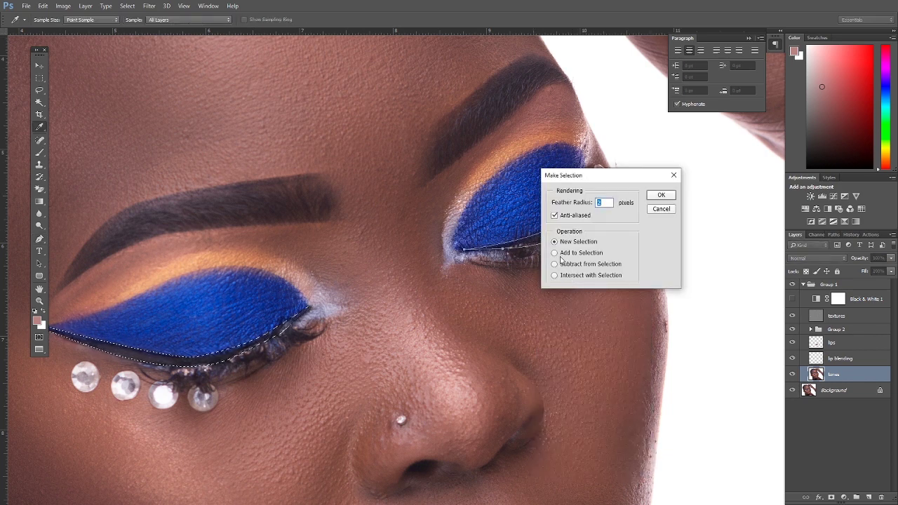
{"action": "left_click", "coordinate": [555, 252]}
{"action": "left_click", "coordinate": [661, 195]}
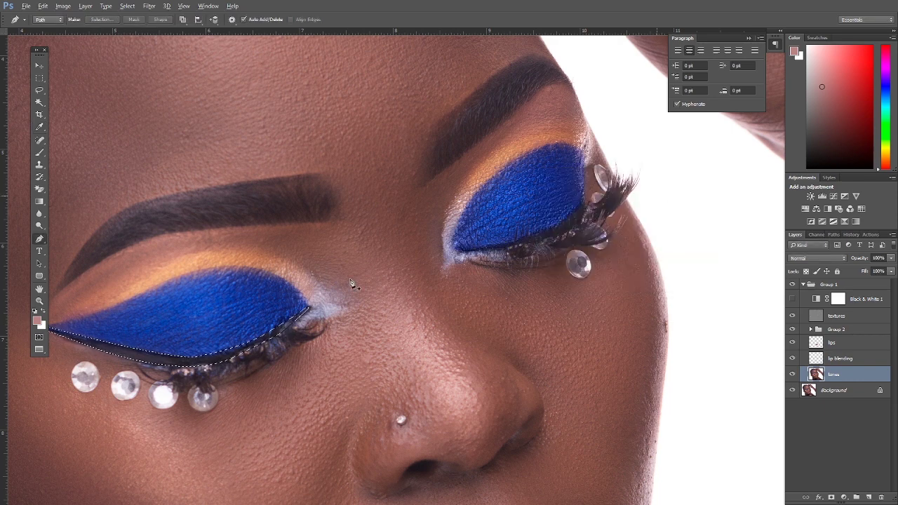
- Invert the selection back to the first eye's eyeliner
{"action": "left_click", "coordinate": [39, 92]}
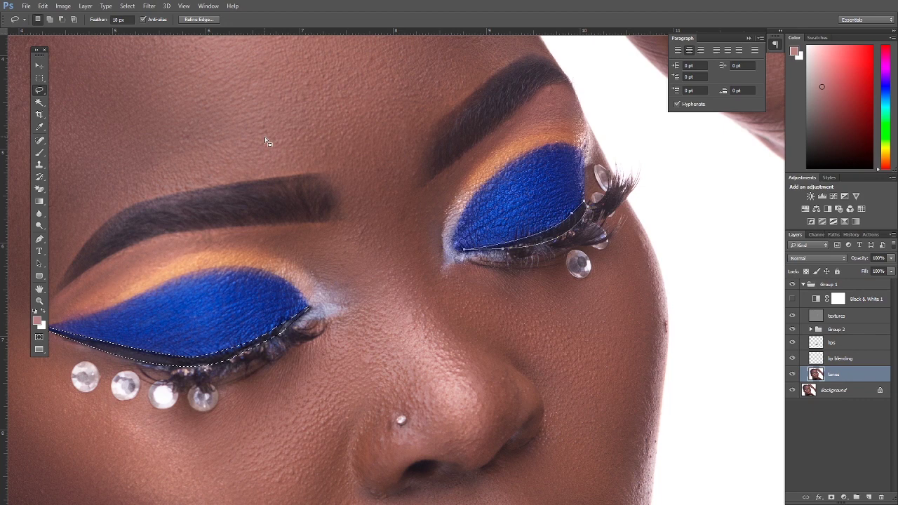
{"action": "right_click", "coordinate": [296, 180]}
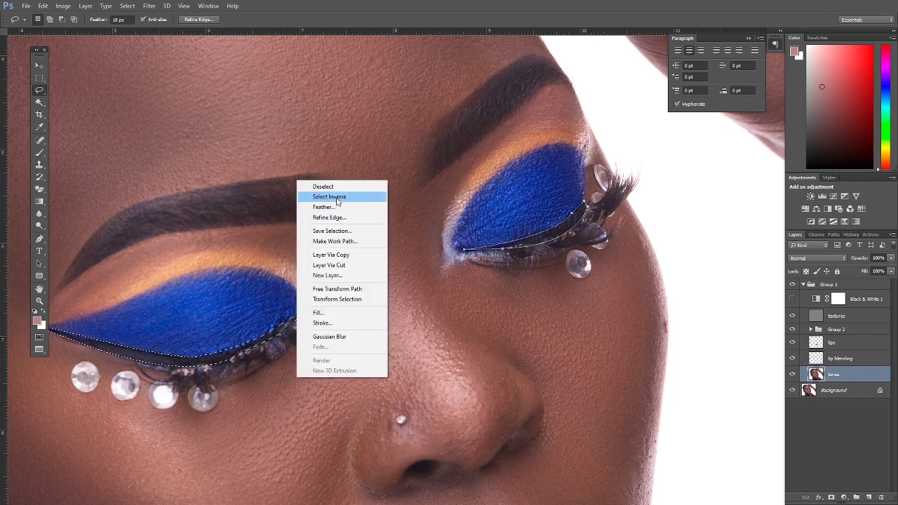
{"action": "left_click", "coordinate": [330, 196]}
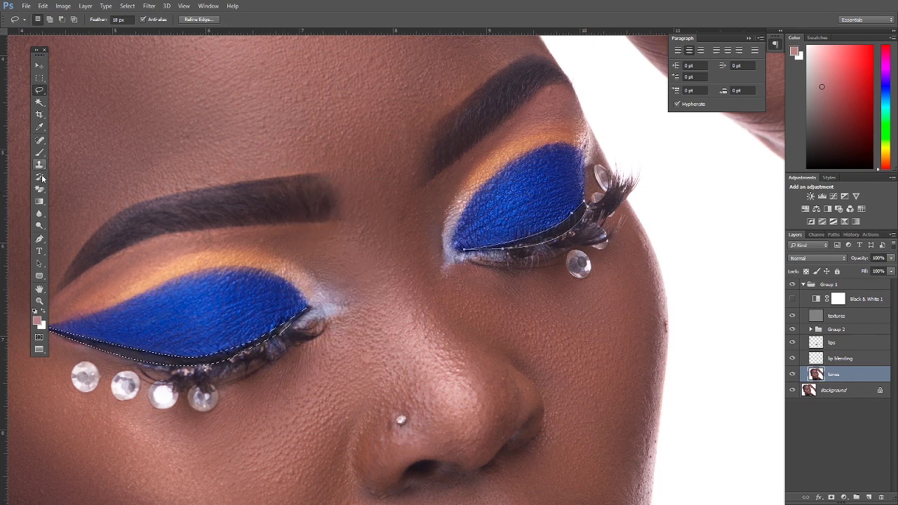
- Convert the second eyeliner path with a 2-pixel feather radius and add it to the current selection
{"action": "left_click", "coordinate": [39, 240]}
{"action": "right_click", "coordinate": [506, 176]}
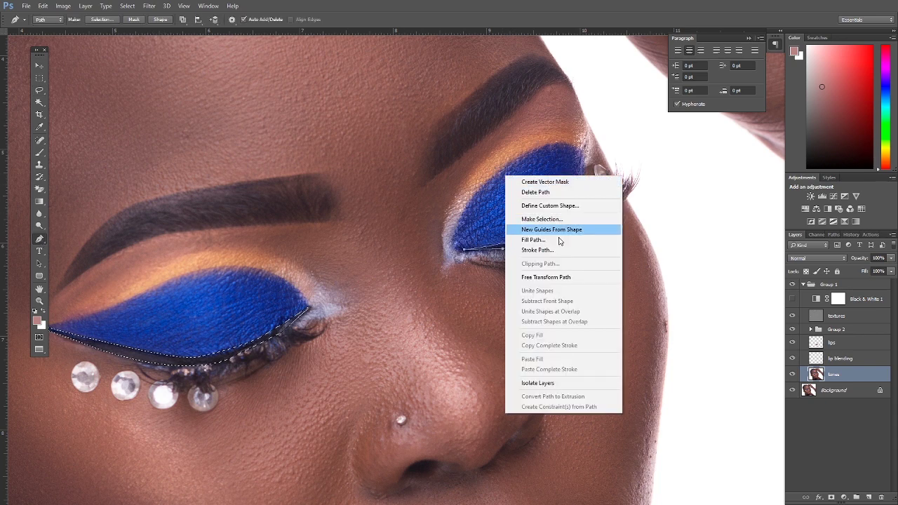
{"action": "left_click", "coordinate": [545, 219]}
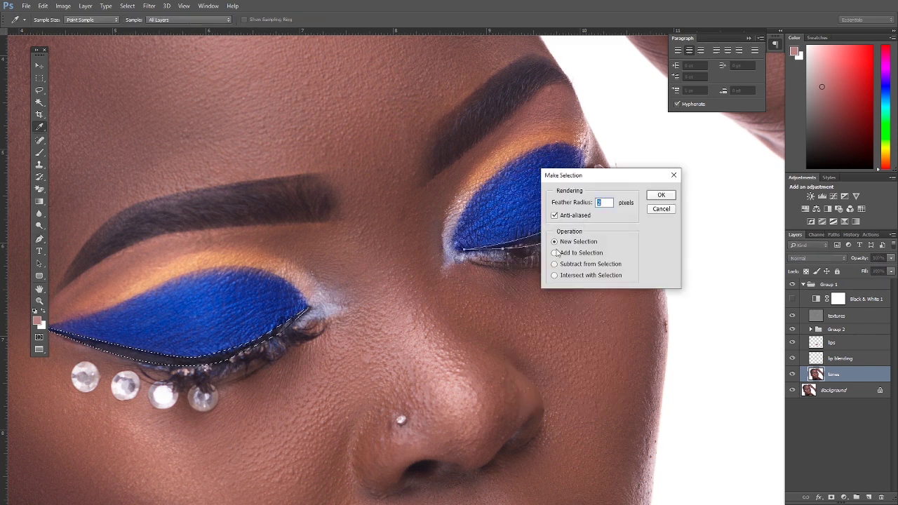
{"action": "left_click", "coordinate": [554, 253]}
{"action": "left_click", "coordinate": [659, 198]}
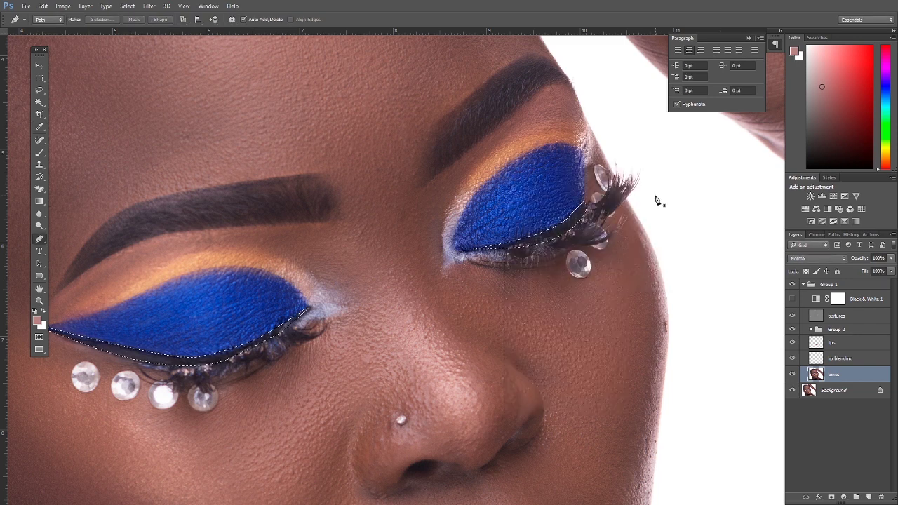
- Set up the Clone Stamp with a soft 60 px brush in Darken mode for retouching the selected eyeliner
{"action": "left_click_drag", "start_coordinate": [501, 211], "coordinate": [405, 222]}
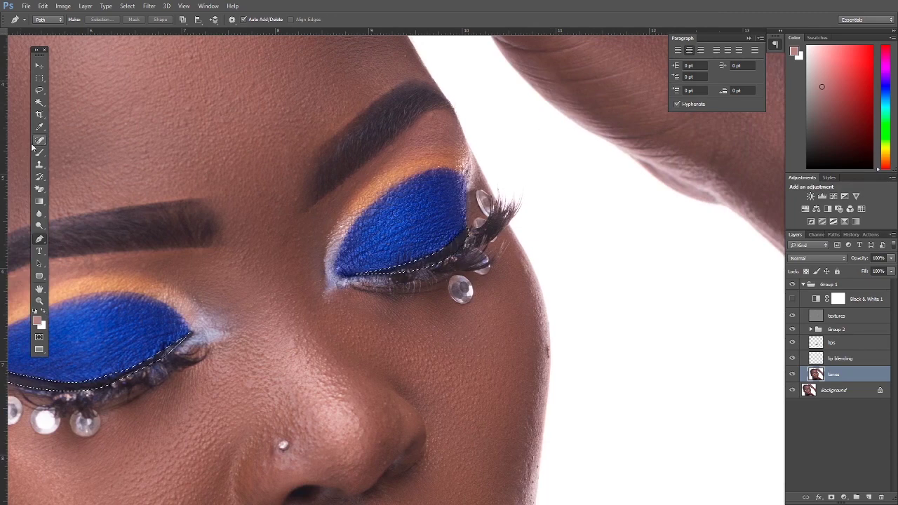
{"action": "left_click", "coordinate": [39, 164]}
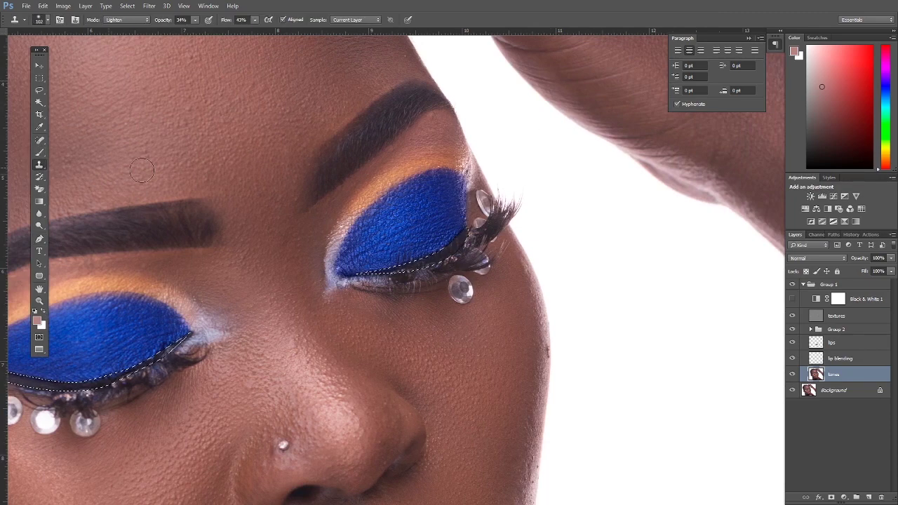
{"action": "right_click", "coordinate": [463, 240]}
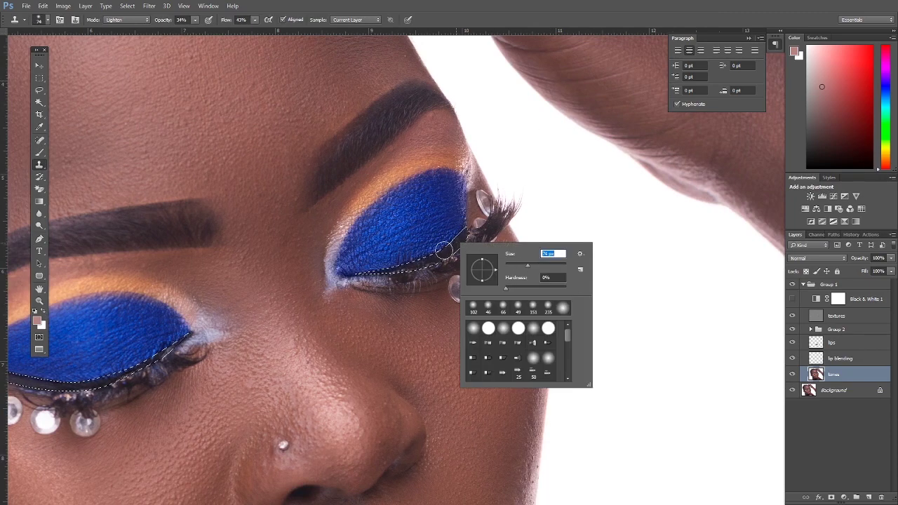
{"action": "key", "text": "Return"}
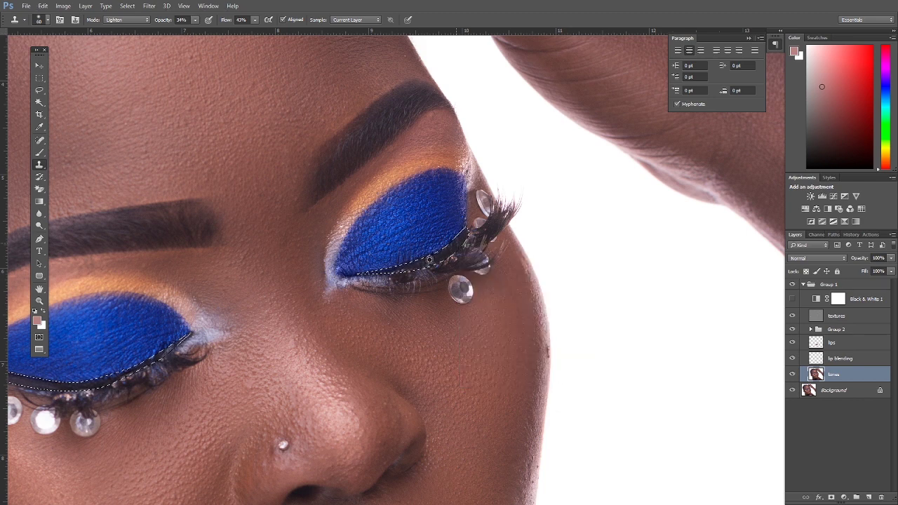
{"action": "left_click", "coordinate": [140, 20]}
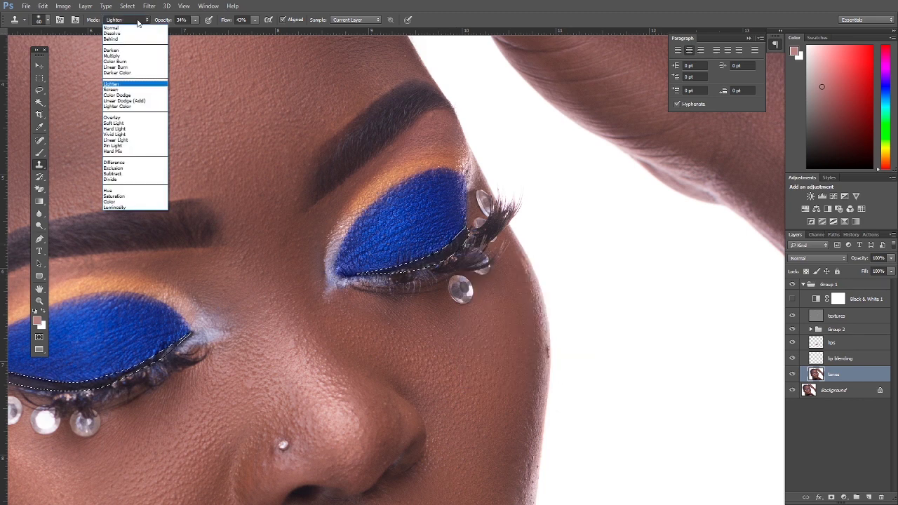
{"action": "left_click", "coordinate": [112, 51]}
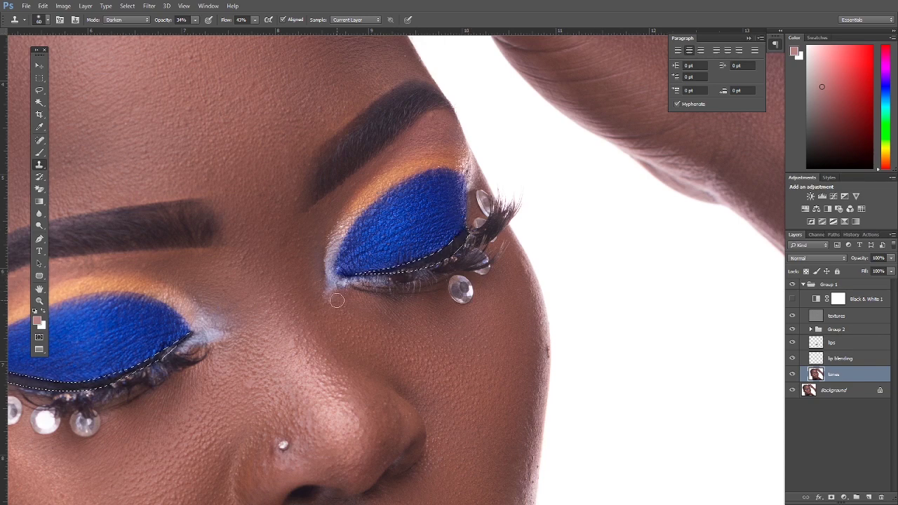
- Copy the selected eyeliner of both eyes to a new layer and name it "eyeliner"
{"action": "left_click", "coordinate": [275, 275], "text": "alt+space"}
{"action": "left_click", "coordinate": [274, 276], "text": "alt+space"}
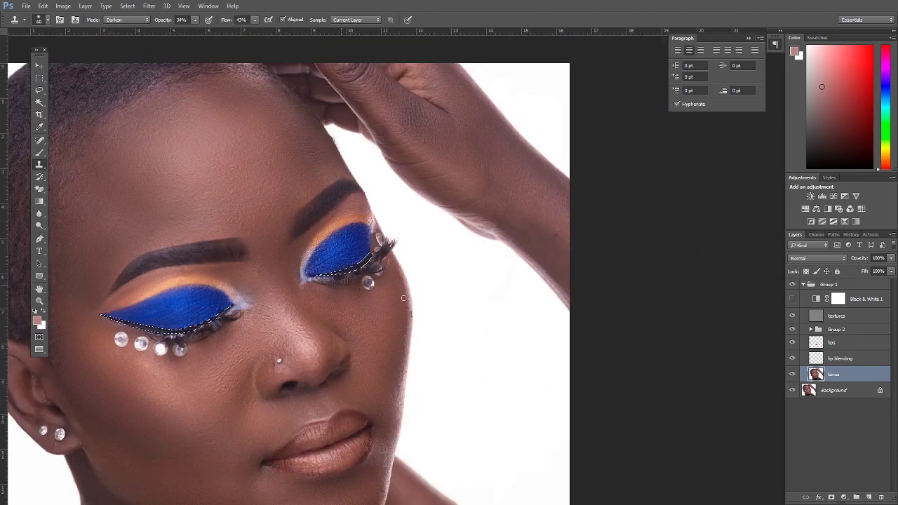
{"action": "left_click_drag", "start_coordinate": [397, 271], "coordinate": [437, 310]}
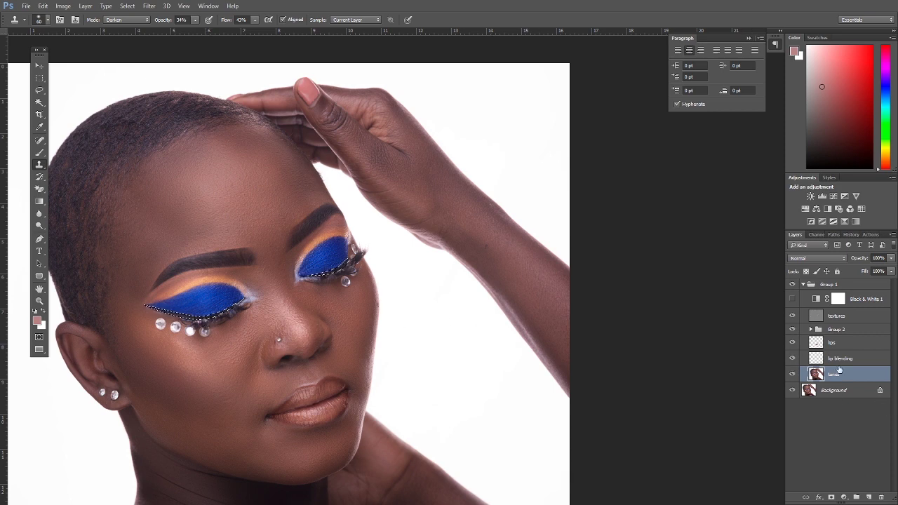
{"action": "left_click", "coordinate": [40, 89]}
{"action": "right_click", "coordinate": [266, 262]}
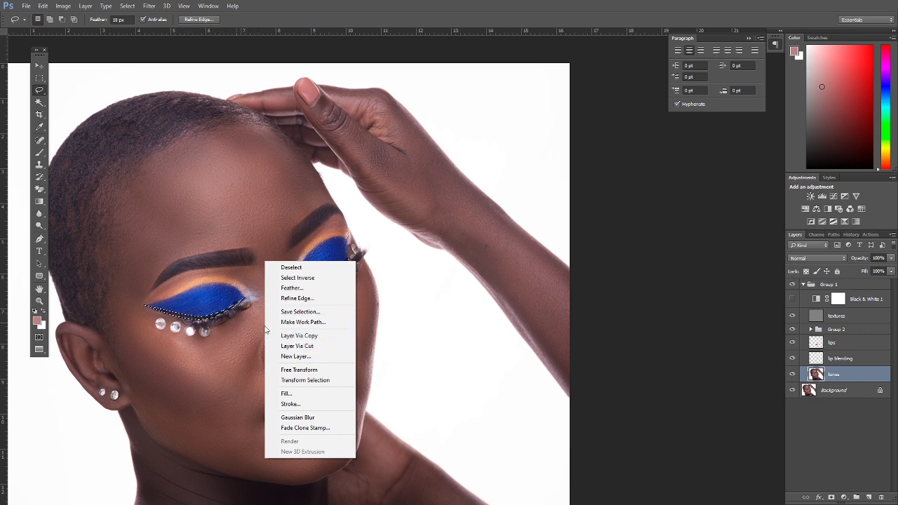
{"action": "left_click", "coordinate": [317, 337]}
{"action": "double_click", "coordinate": [839, 377]}
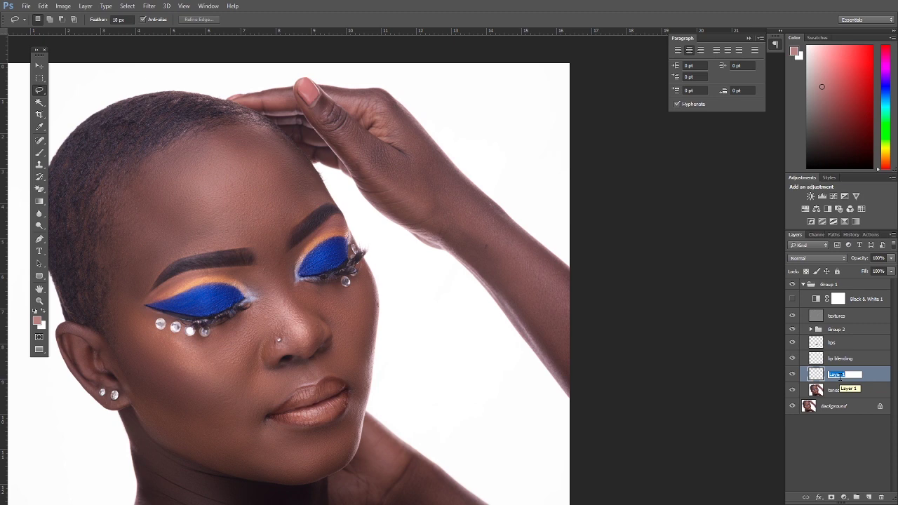
{"action": "type", "text": "eyeliner"}
{"action": "key", "text": "Return"}
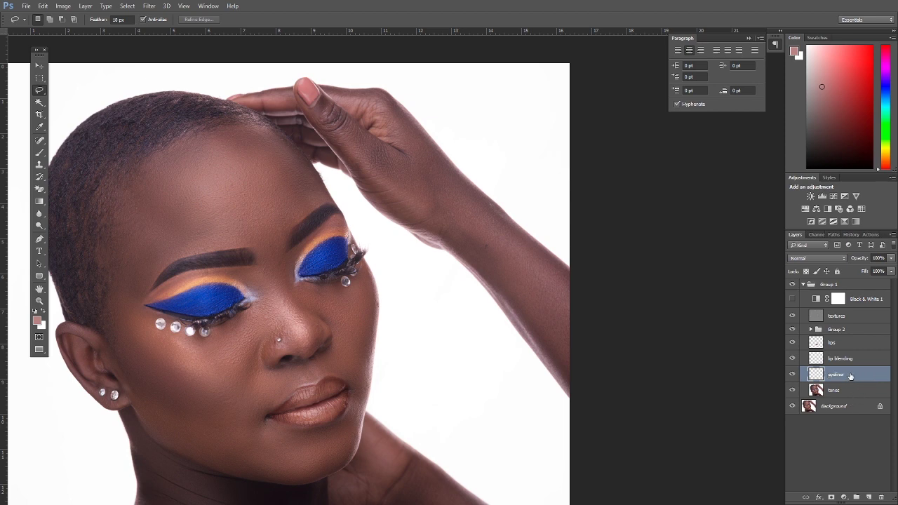
- Darken the eyeliner layer with a Levels adjustment by raising the black input point and lowering the midtones
{"action": "key", "text": "ctrl+l"}
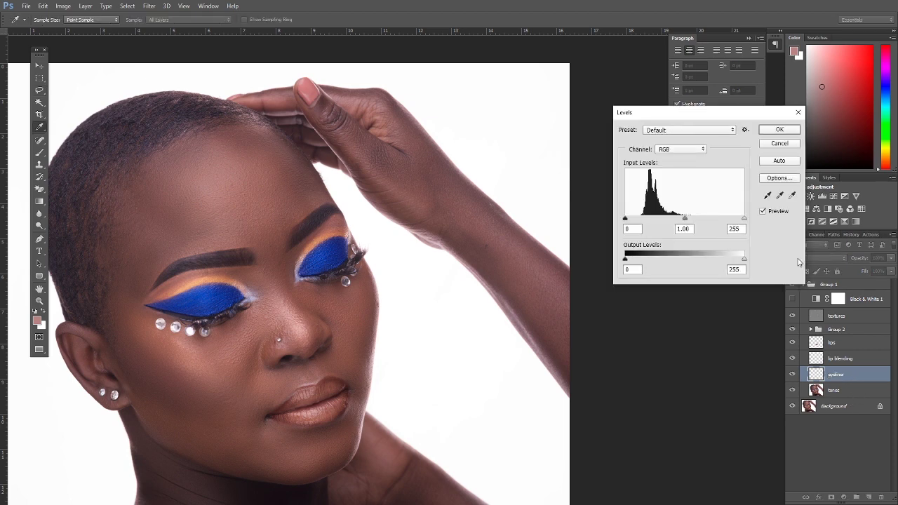
{"action": "left_click_drag", "start_coordinate": [692, 220], "coordinate": [690, 220]}
{"action": "mouse_move", "coordinate": [626, 219]}
{"action": "left_mouse_down"}
{"action": "mouse_move", "coordinate": [652, 223]}
{"action": "mouse_move", "coordinate": [634, 220]}
{"action": "left_mouse_up"}
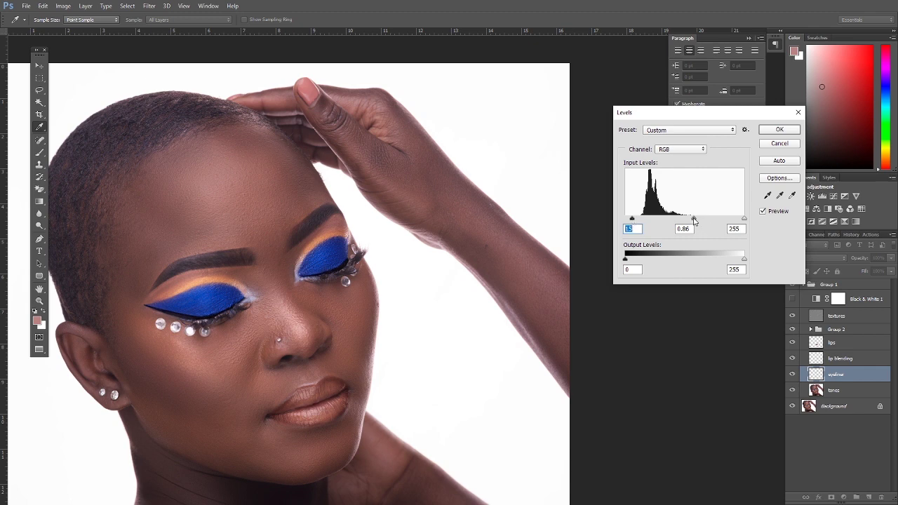
{"action": "left_click_drag", "start_coordinate": [690, 220], "coordinate": [693, 221]}
{"action": "left_click_drag", "start_coordinate": [633, 222], "coordinate": [629, 221]}
{"action": "left_click_drag", "start_coordinate": [632, 222], "coordinate": [628, 221]}
{"action": "left_click", "coordinate": [630, 220]}
{"action": "left_click", "coordinate": [774, 133]}
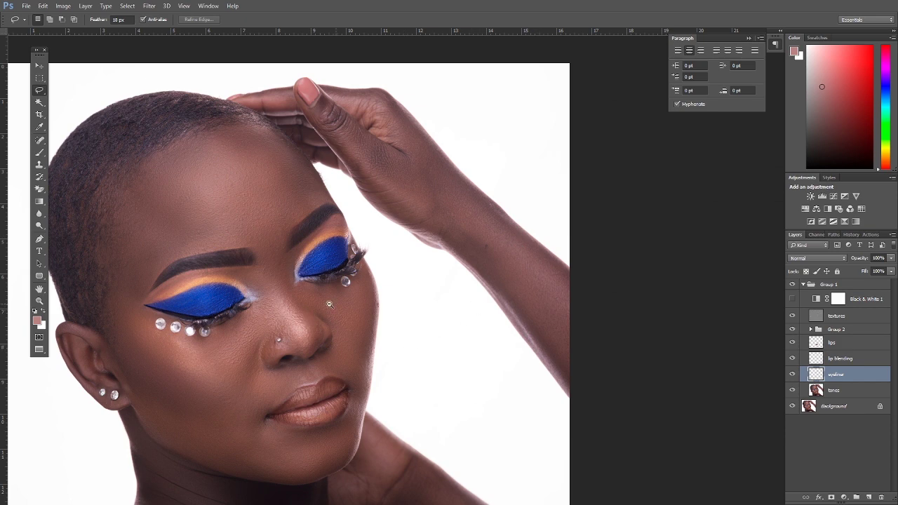
- On the tones layer, start a pen path along the lower edge of the far eye's brow to its outer end
{"action": "scroll", "coordinate": [329, 304], "scroll_direction": "down", "scroll_amount": 5}
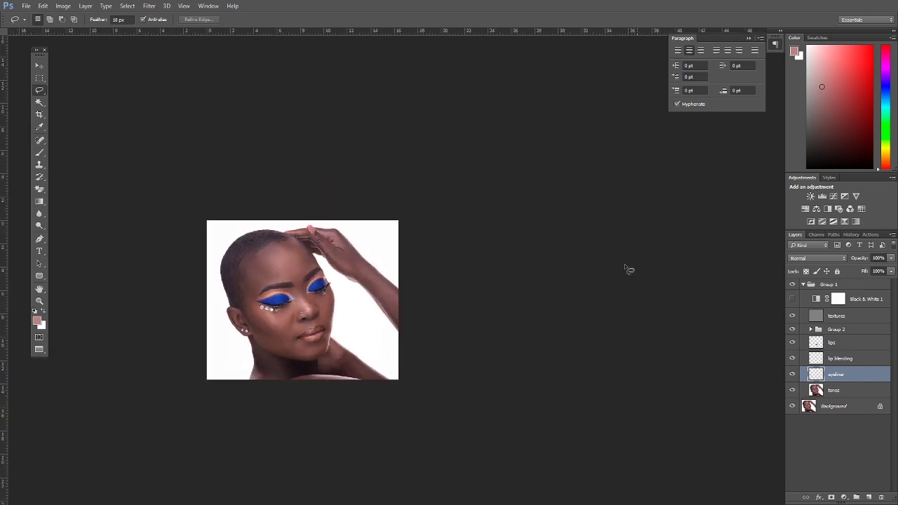
{"action": "left_click", "coordinate": [40, 301]}
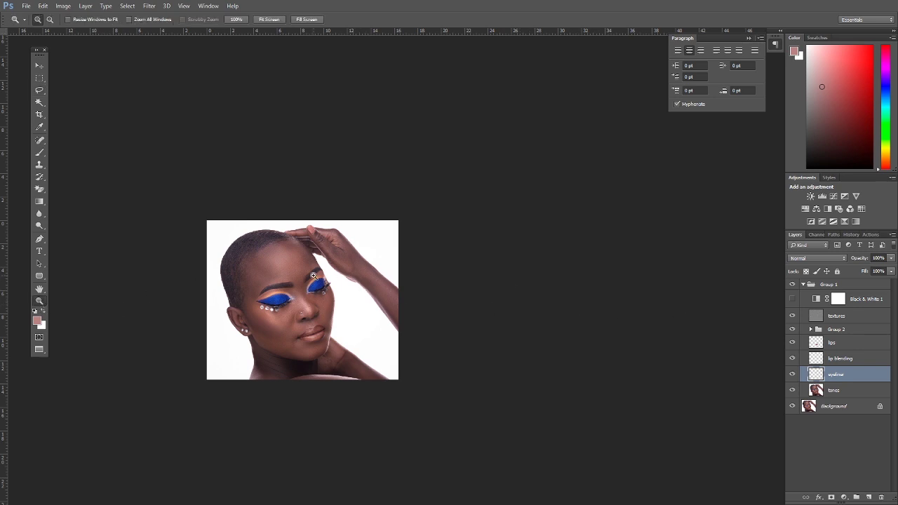
{"action": "left_click_drag", "start_coordinate": [314, 275], "coordinate": [347, 234]}
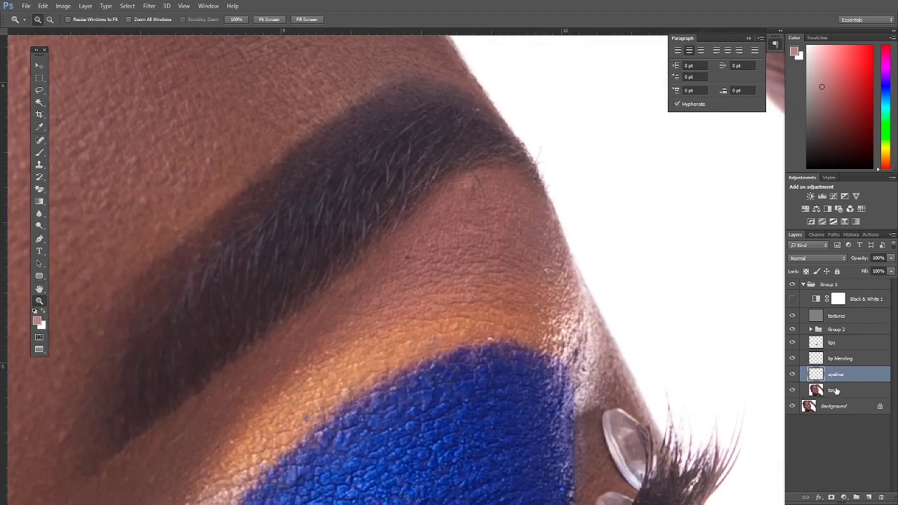
{"action": "left_click", "coordinate": [835, 391]}
{"action": "left_click", "coordinate": [40, 239]}
{"action": "scroll", "coordinate": [28, 369], "scroll_direction": "down", "scroll_amount": 3}
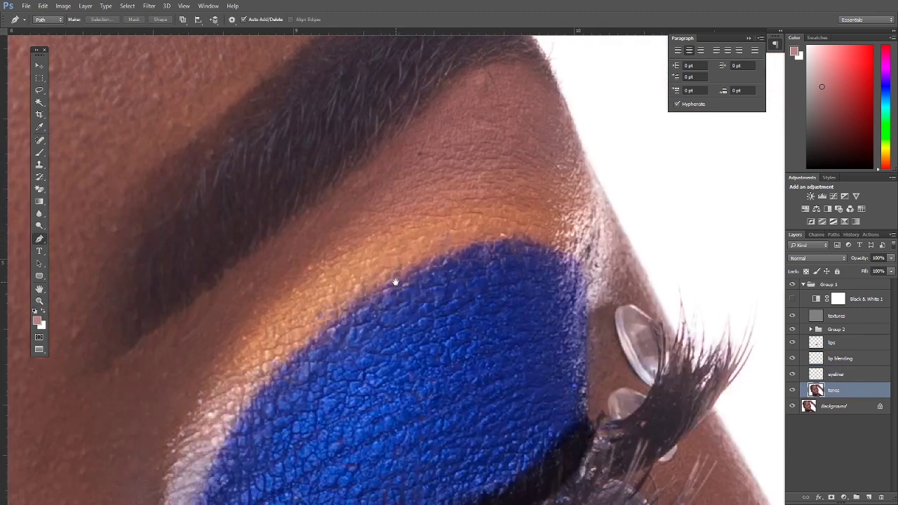
{"action": "left_click", "coordinate": [105, 374]}
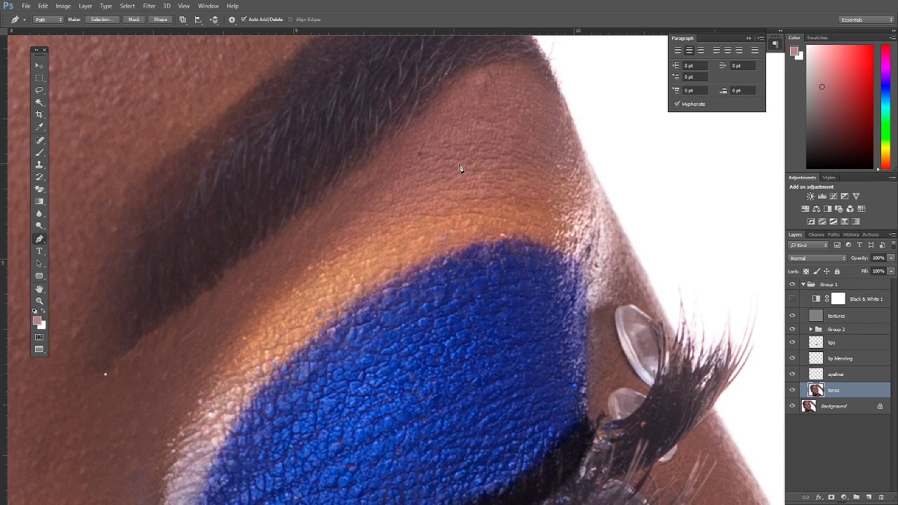
{"action": "scroll", "coordinate": [431, 130], "scroll_direction": "up", "scroll_amount": 1}
{"action": "left_click_drag", "start_coordinate": [424, 116], "coordinate": [472, 76]}
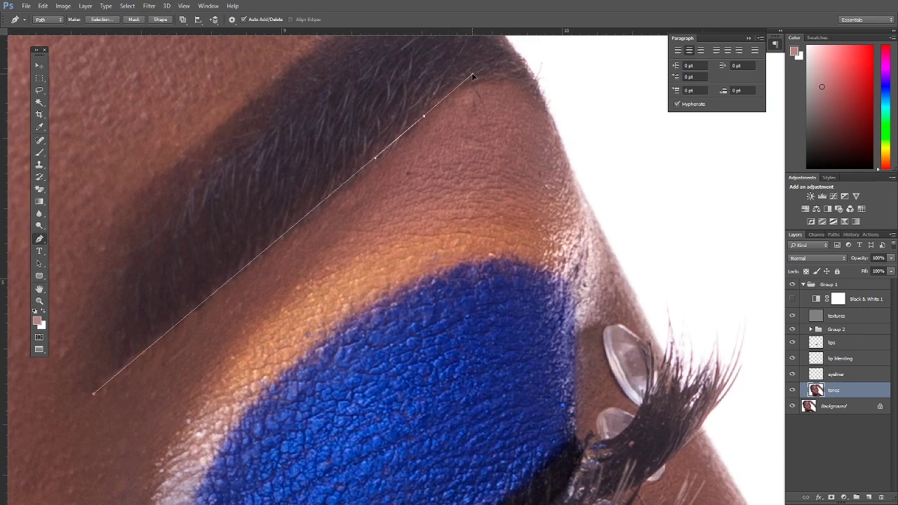
{"action": "left_click", "coordinate": [424, 116], "text": "alt"}
{"action": "left_click", "coordinate": [543, 109]}
{"action": "left_click_drag", "start_coordinate": [543, 110], "coordinate": [584, 171]}
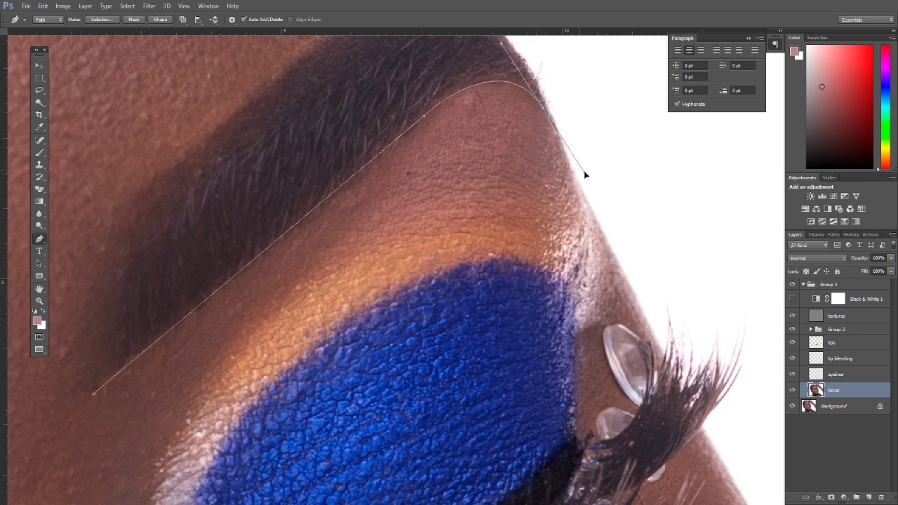
- Continue the path down the outer brow end and back along the orange eyeshadow's upper edge, closing it at the start point
{"action": "left_click", "coordinate": [544, 110], "text": "alt"}
{"action": "left_click", "coordinate": [551, 140]}
{"action": "left_click", "coordinate": [538, 179]}
{"action": "left_click", "coordinate": [476, 211]}
{"action": "left_click", "coordinate": [387, 242]}
{"action": "left_click", "coordinate": [306, 300]}
{"action": "left_click", "coordinate": [206, 366]}
{"action": "left_click", "coordinate": [182, 383]}
{"action": "left_click", "coordinate": [142, 408]}
{"action": "left_click", "coordinate": [68, 426]}
{"action": "left_click", "coordinate": [93, 394]}
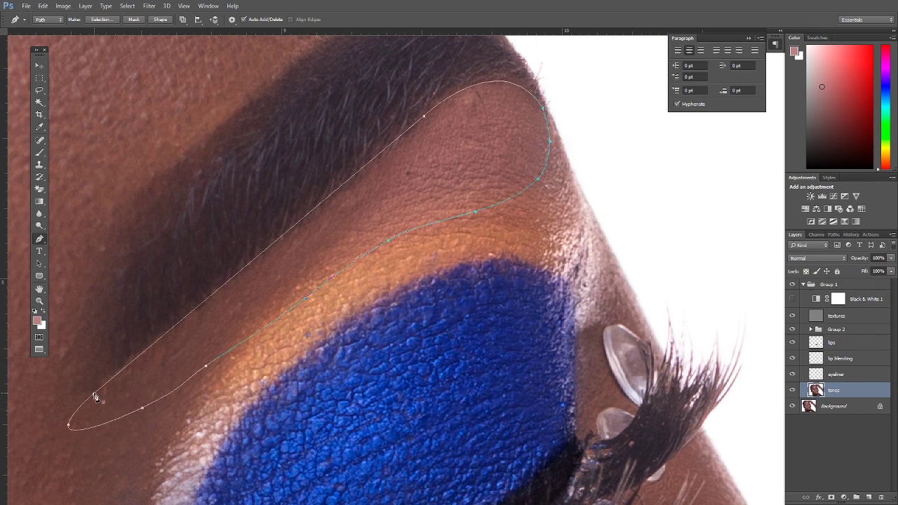
- Convert the closed path below the eyebrow into a new anti-aliased selection
{"action": "right_click", "coordinate": [322, 268]}
{"action": "left_click", "coordinate": [379, 72]}
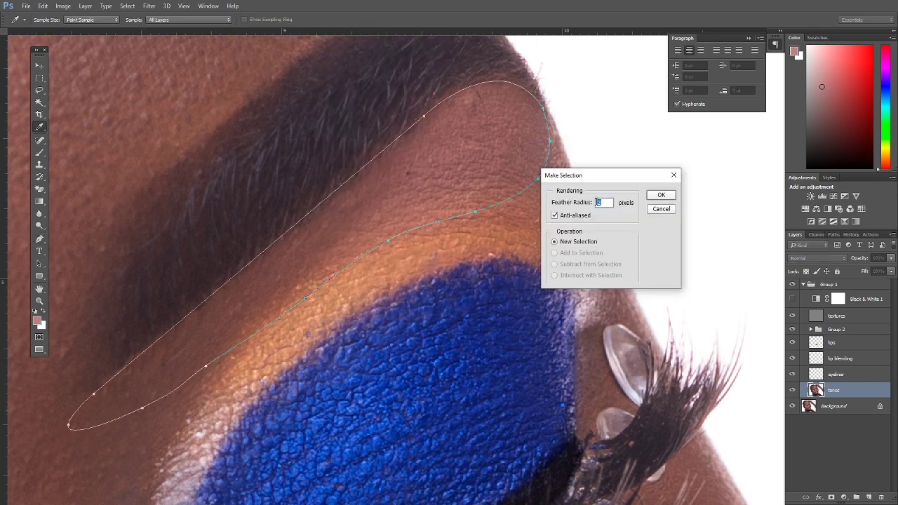
{"action": "left_click", "coordinate": [661, 195]}
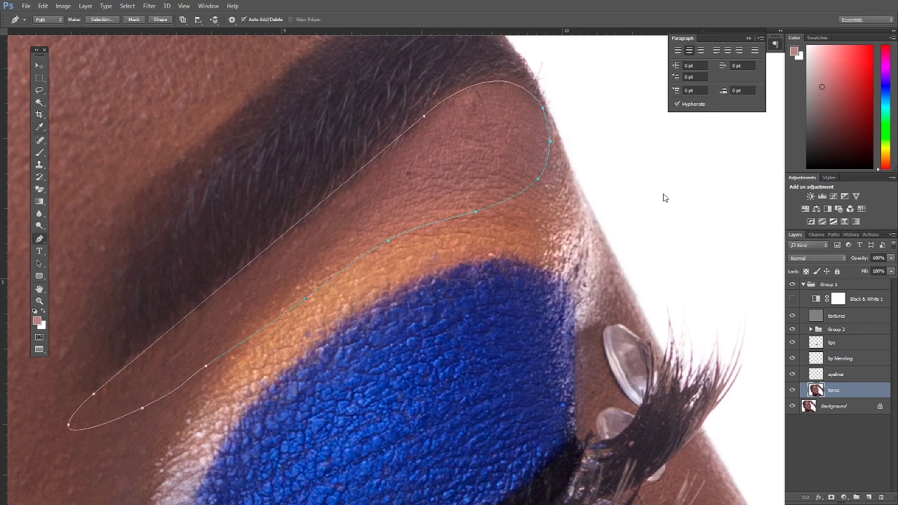
- Even out the selected skin below the eyebrow using the Clone Stamp in Lighten mode with a 46 px brush
{"action": "left_click", "coordinate": [39, 164]}
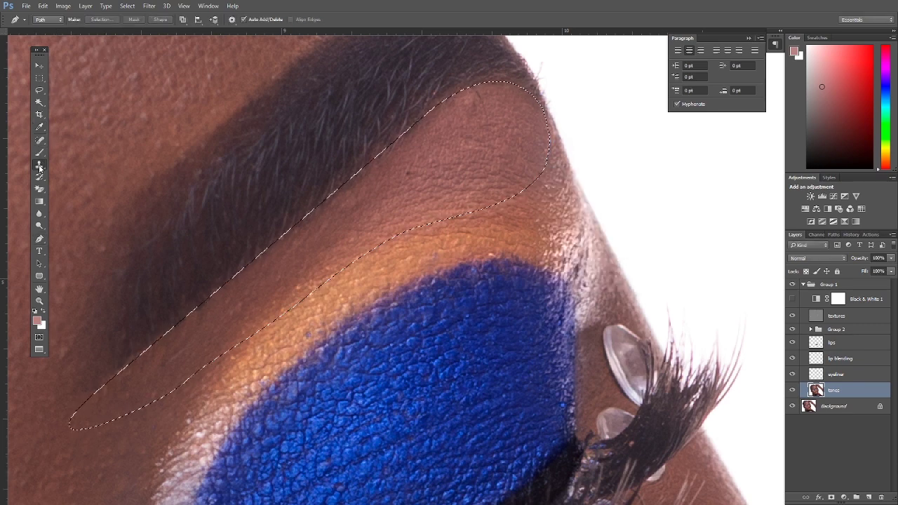
{"action": "left_click", "coordinate": [127, 20]}
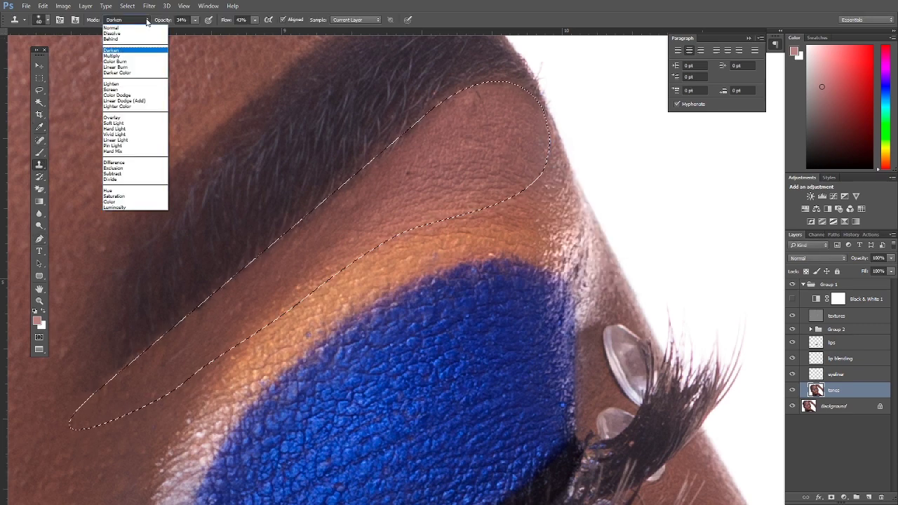
{"action": "left_click", "coordinate": [113, 83]}
{"action": "right_click", "coordinate": [485, 168]}
{"action": "left_click_drag", "start_coordinate": [505, 167], "coordinate": [501, 170]}
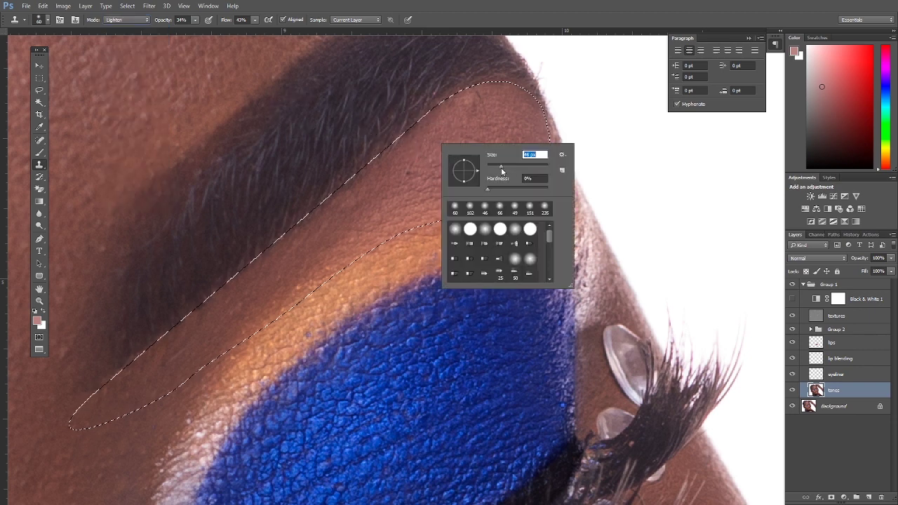
{"action": "key", "text": "Return"}
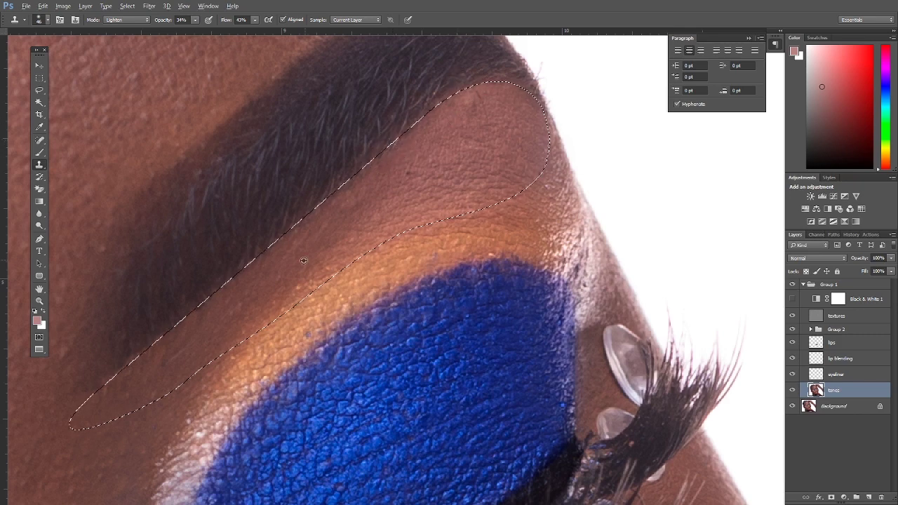
{"action": "mouse_move", "coordinate": [278, 245]}
{"action": "left_mouse_down"}
{"action": "mouse_move", "coordinate": [233, 303]}
{"action": "mouse_move", "coordinate": [195, 304]}
{"action": "left_mouse_up"}
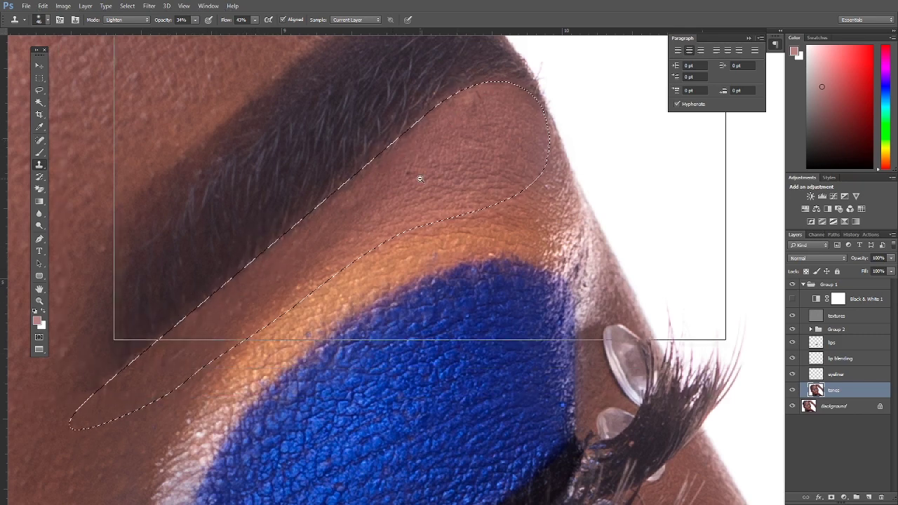
- Deselect the retouched skin area between the eyebrow and the eyeshadow
{"action": "scroll", "coordinate": [420, 179], "scroll_direction": "down", "scroll_amount": 3}
{"action": "scroll", "coordinate": [420, 179], "scroll_direction": "down", "scroll_amount": 2}
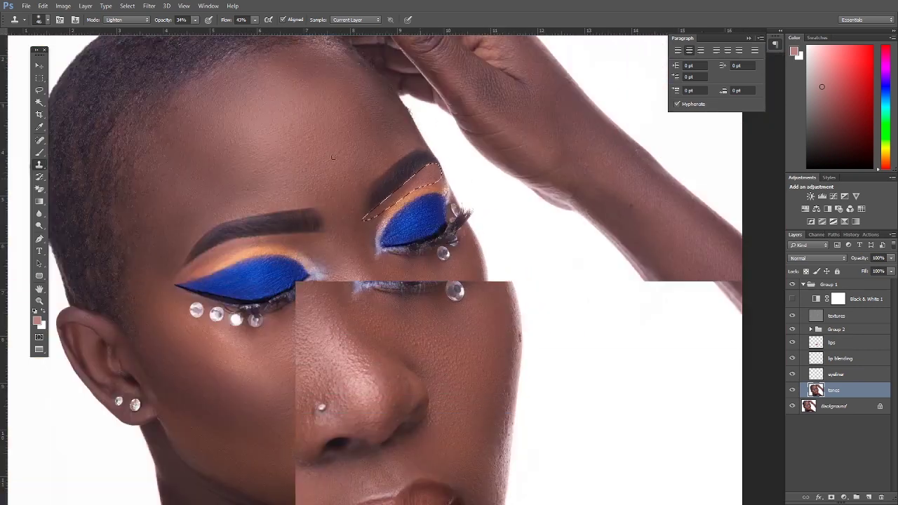
{"action": "left_click", "coordinate": [39, 90]}
{"action": "right_click", "coordinate": [354, 153]}
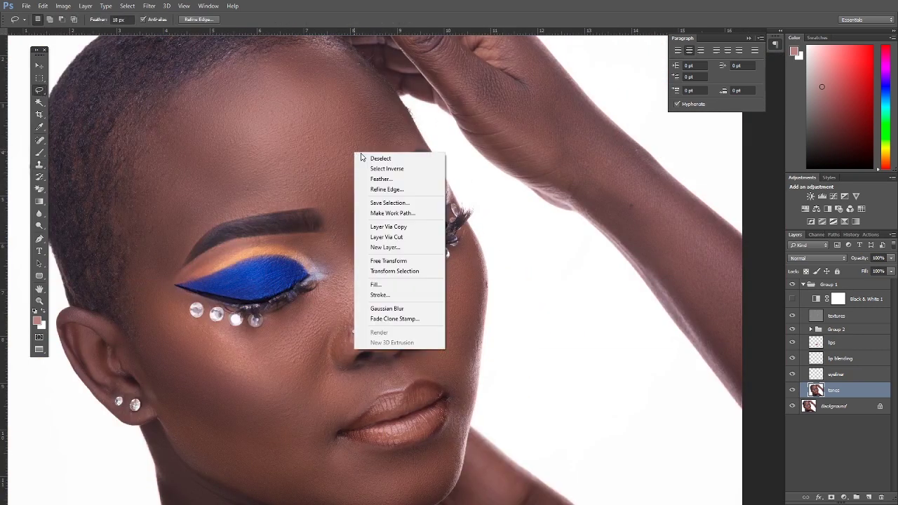
{"action": "left_click", "coordinate": [366, 156]}
{"action": "scroll", "coordinate": [354, 229], "scroll_direction": "down", "scroll_amount": 1}
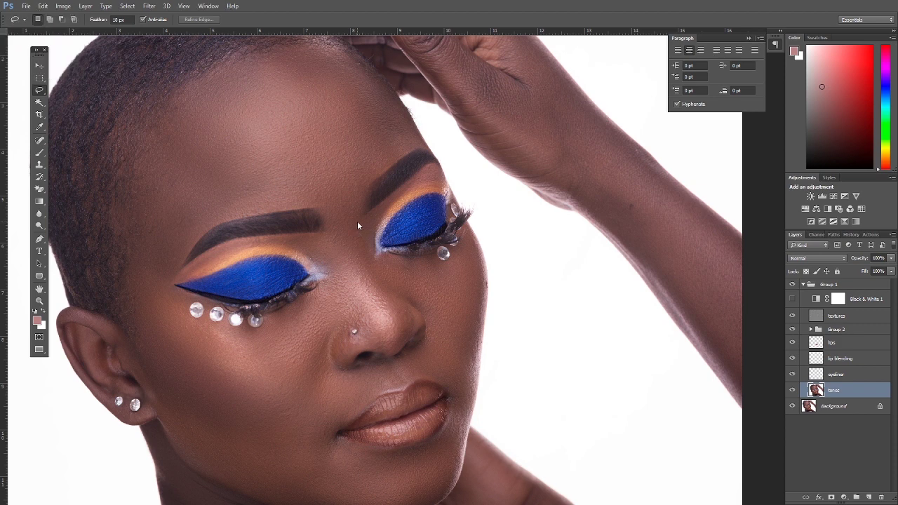
{"action": "scroll", "coordinate": [357, 221], "scroll_direction": "down", "scroll_amount": 1}
{"action": "scroll", "coordinate": [357, 221], "scroll_direction": "down", "scroll_amount": 1}
{"action": "scroll", "coordinate": [492, 298], "scroll_direction": "down", "scroll_amount": 1}
{"action": "key", "text": "alt+space"}
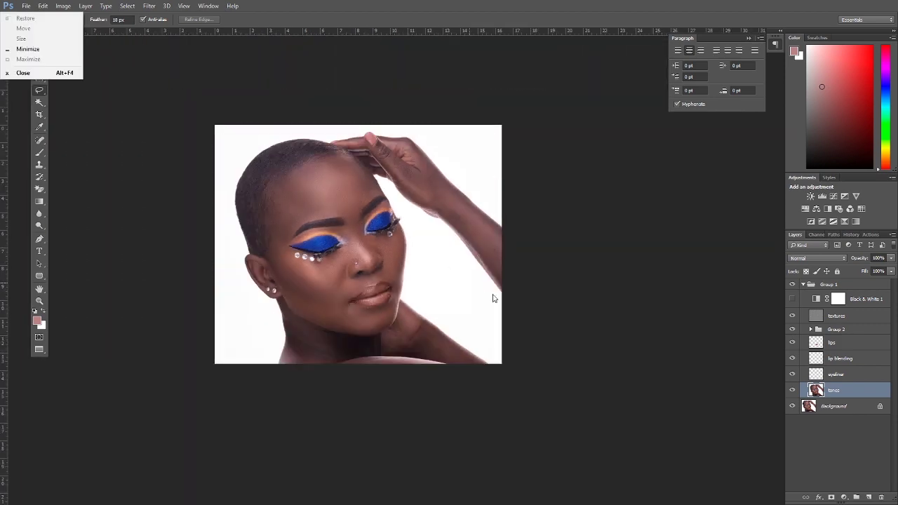
{"action": "key", "text": "Escape"}
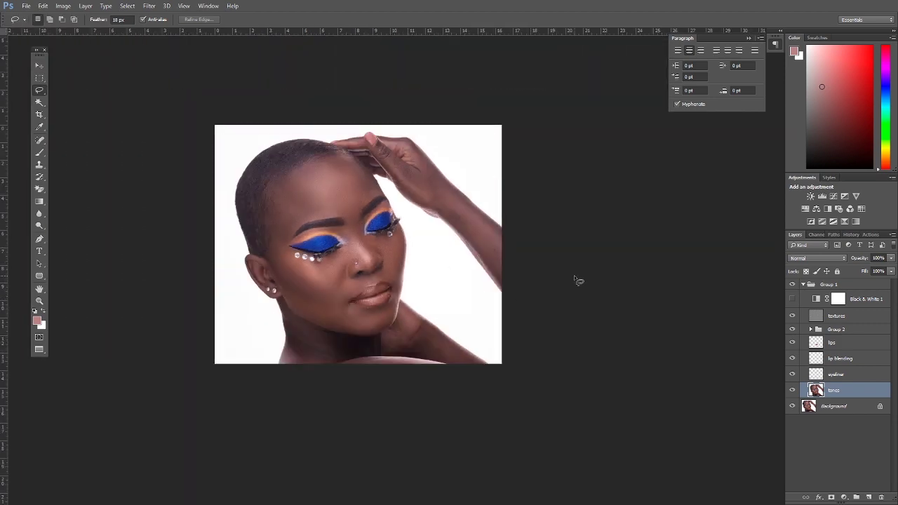
{"action": "left_click", "coordinate": [39, 301]}
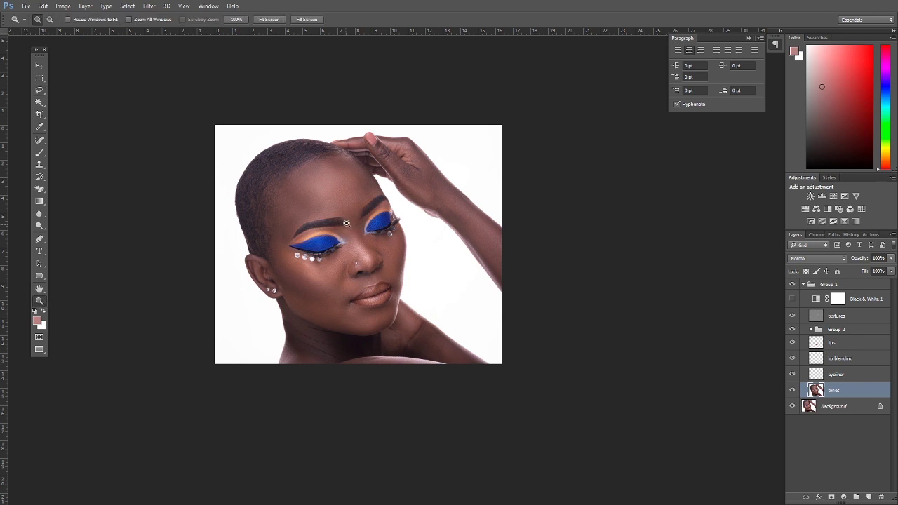
- Start a Pen path at the outer end of the far eyebrow and trace along its upper edge to the inner end
{"action": "left_click", "coordinate": [351, 186]}
{"action": "left_click", "coordinate": [369, 193]}
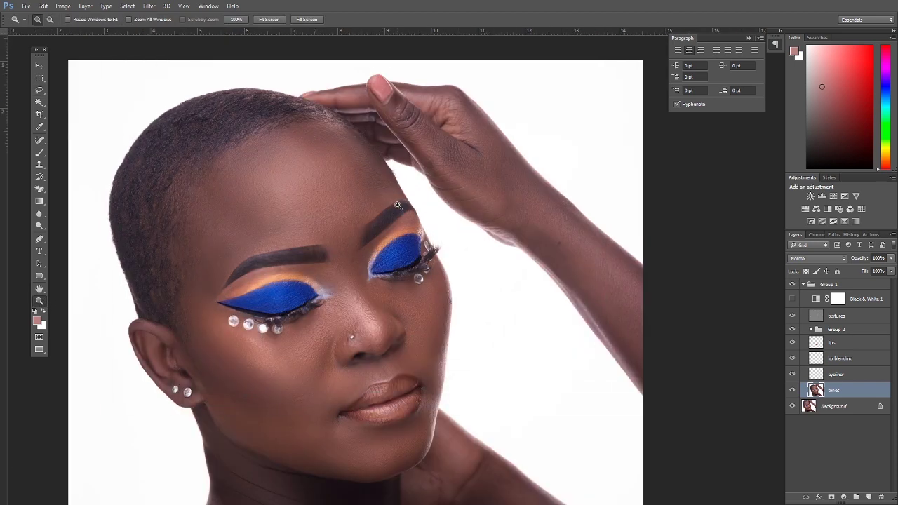
{"action": "left_click", "coordinate": [398, 205]}
{"action": "left_click", "coordinate": [407, 211]}
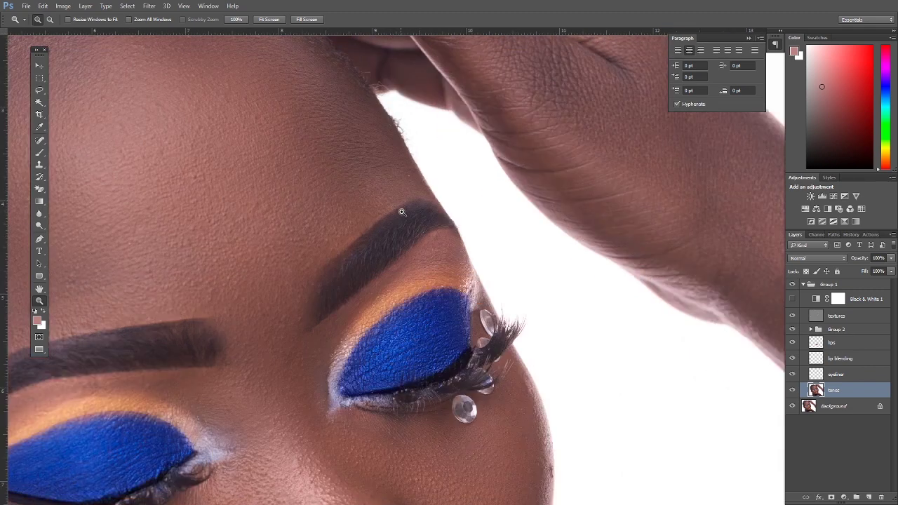
{"action": "left_click", "coordinate": [409, 212]}
{"action": "left_click", "coordinate": [38, 239]}
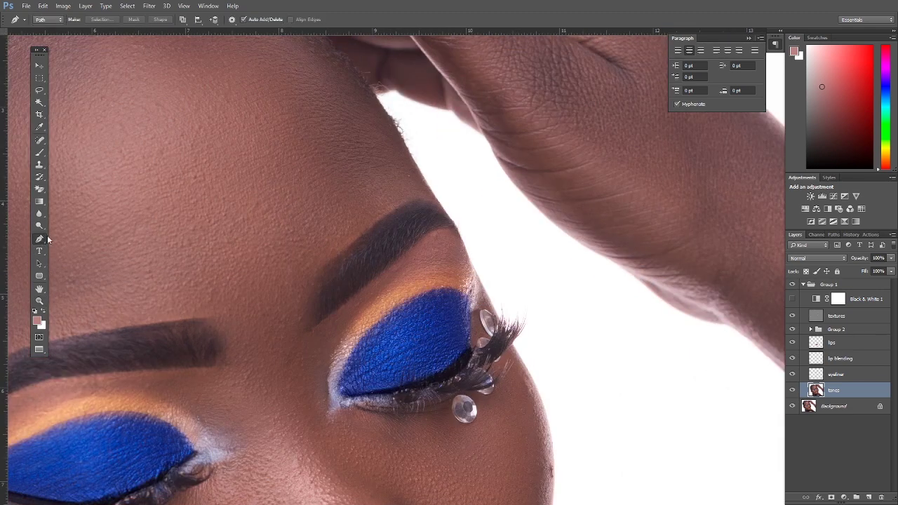
{"action": "left_click", "coordinate": [424, 201]}
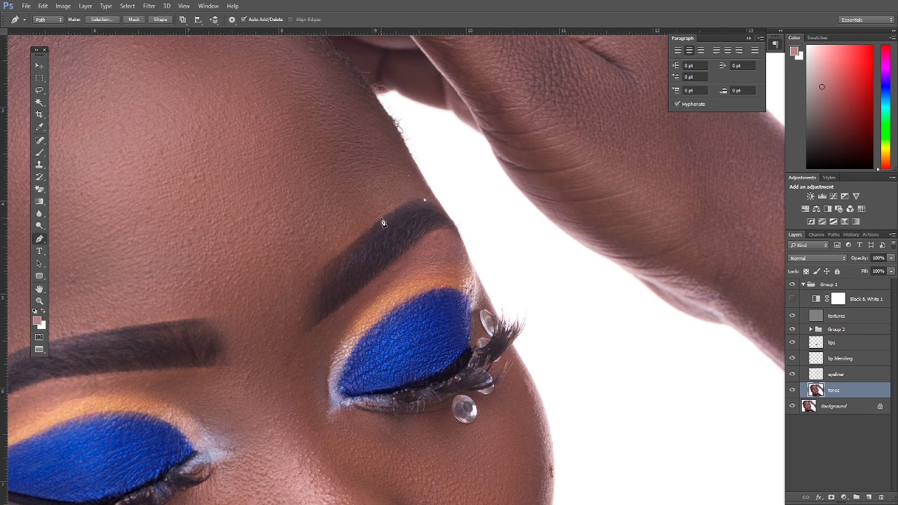
{"action": "left_click_drag", "start_coordinate": [381, 218], "coordinate": [356, 245]}
{"action": "left_click_drag", "start_coordinate": [314, 272], "coordinate": [308, 278]}
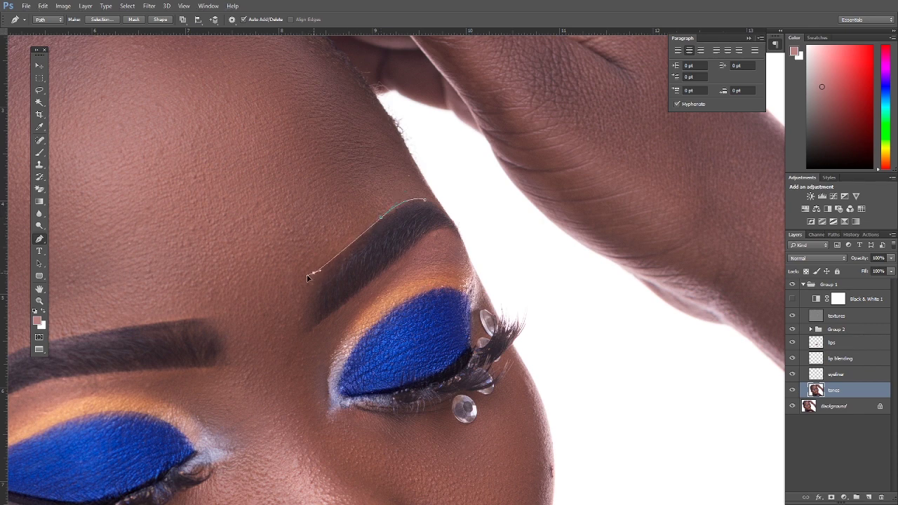
- Continue the path up around the forehead and down the temple edge, closing it at the start point above the eyebrow
{"action": "left_click", "coordinate": [269, 164]}
{"action": "left_click_drag", "start_coordinate": [290, 104], "coordinate": [312, 92]}
{"action": "left_click", "coordinate": [332, 92]}
{"action": "left_click", "coordinate": [384, 118]}
{"action": "left_click", "coordinate": [405, 149]}
{"action": "left_click", "coordinate": [419, 177]}
{"action": "left_click", "coordinate": [425, 201]}
- Convert the closed forehead path above the eyebrow into a new anti-aliased selection
{"action": "right_click", "coordinate": [390, 165]}
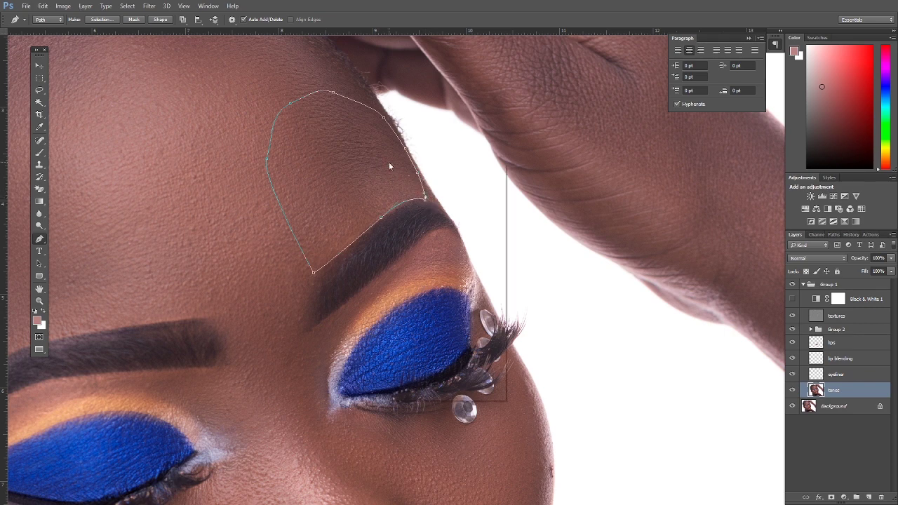
{"action": "left_click", "coordinate": [427, 207]}
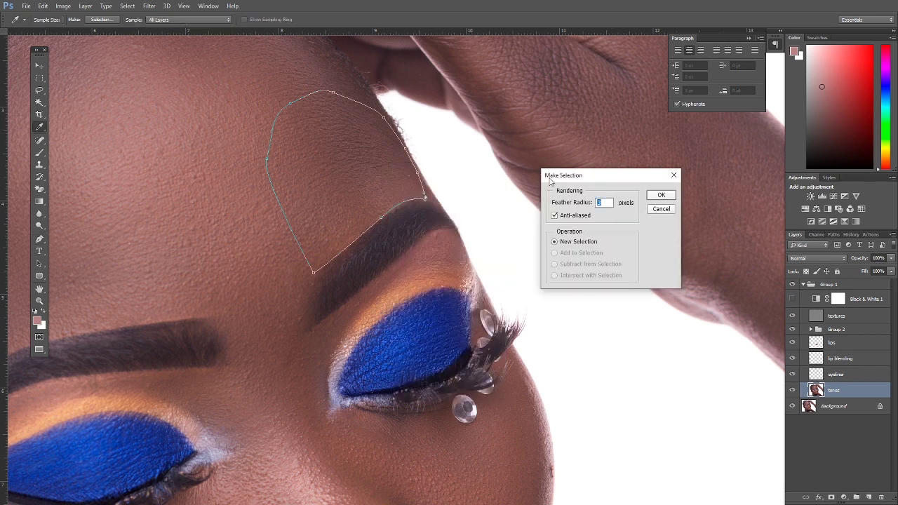
{"action": "left_click", "coordinate": [659, 196]}
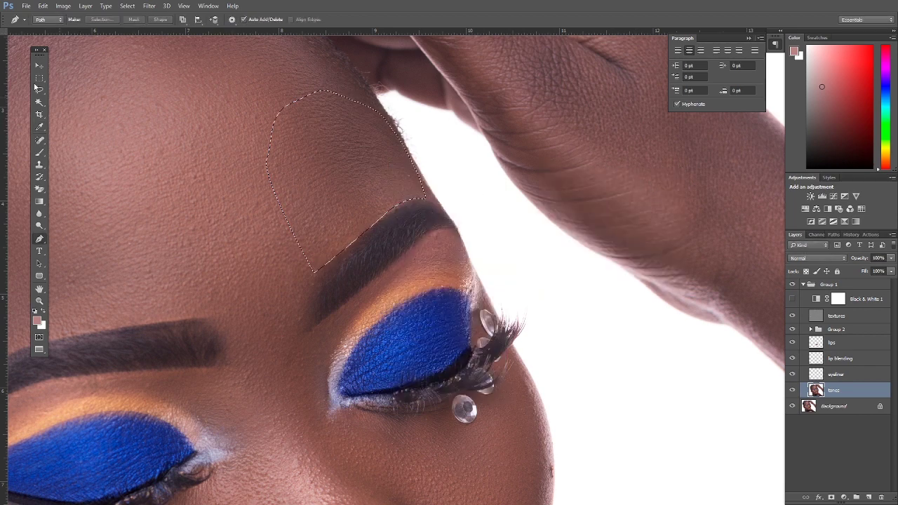
- Even out the selected skin along the eyebrow's upper edge using the Clone Stamp in Normal mode with a 92 px brush
{"action": "left_click", "coordinate": [39, 165]}
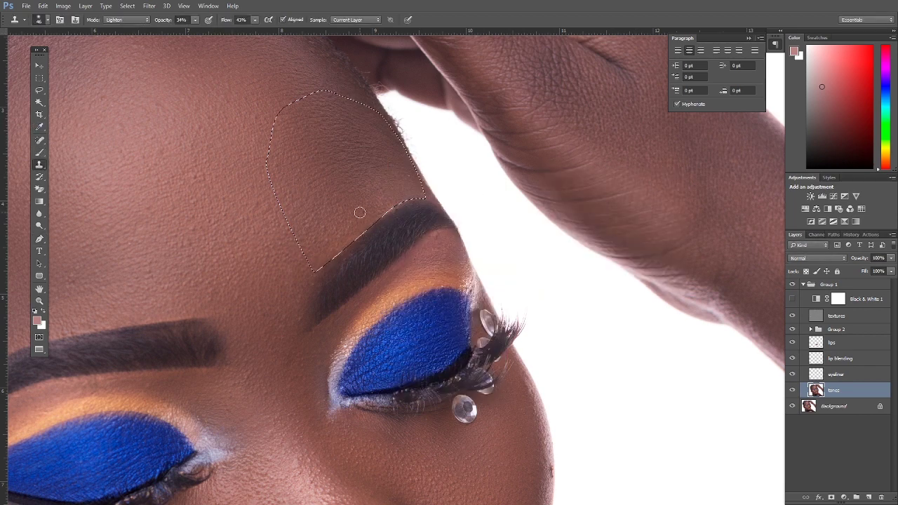
{"action": "right_click", "coordinate": [360, 213]}
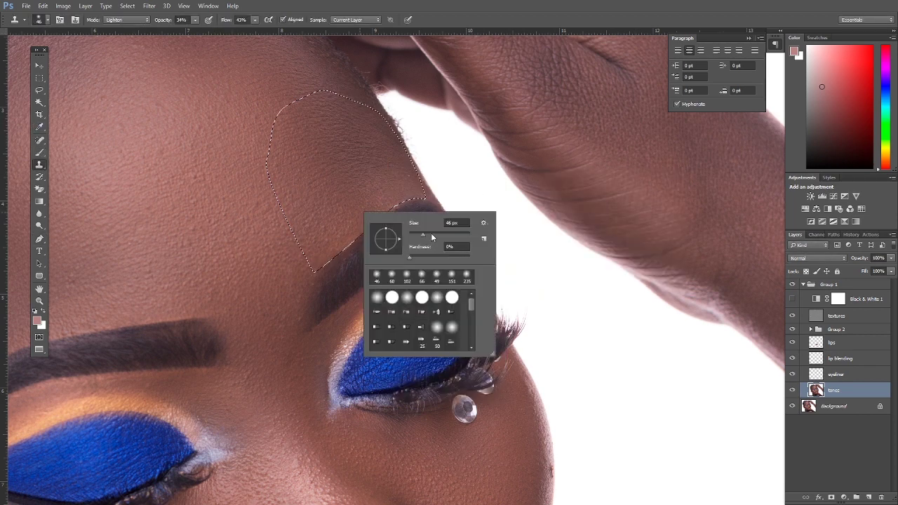
{"action": "left_click", "coordinate": [127, 20]}
{"action": "left_click", "coordinate": [120, 29]}
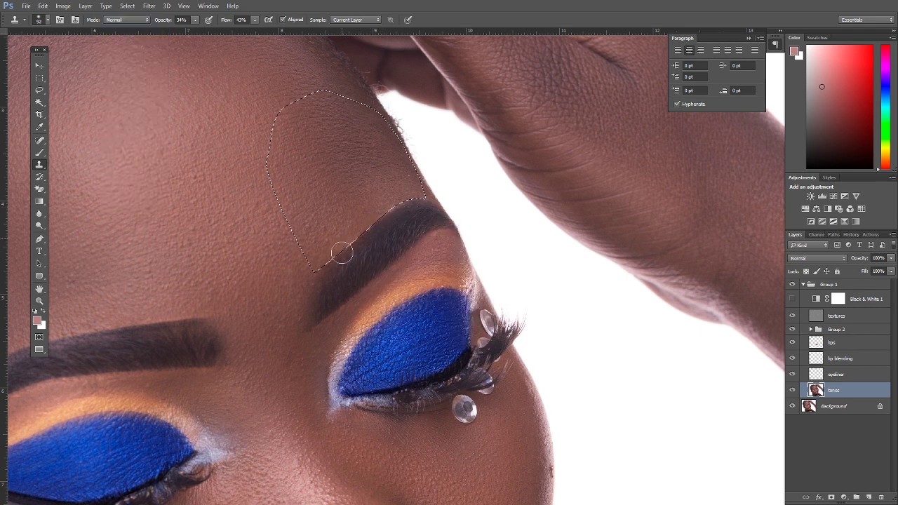
{"action": "mouse_move", "coordinate": [321, 251]}
{"action": "left_mouse_down"}
{"action": "mouse_move", "coordinate": [400, 208]}
{"action": "mouse_move", "coordinate": [388, 205]}
{"action": "mouse_move", "coordinate": [419, 205]}
{"action": "mouse_move", "coordinate": [389, 198]}
{"action": "mouse_move", "coordinate": [357, 240]}
{"action": "mouse_move", "coordinate": [355, 229]}
{"action": "mouse_move", "coordinate": [357, 256]}
{"action": "left_mouse_up"}
- Deselect the retouched forehead area above the far eyebrow
{"action": "left_click", "coordinate": [39, 78]}
{"action": "right_click", "coordinate": [278, 88]}
{"action": "left_click", "coordinate": [298, 94]}
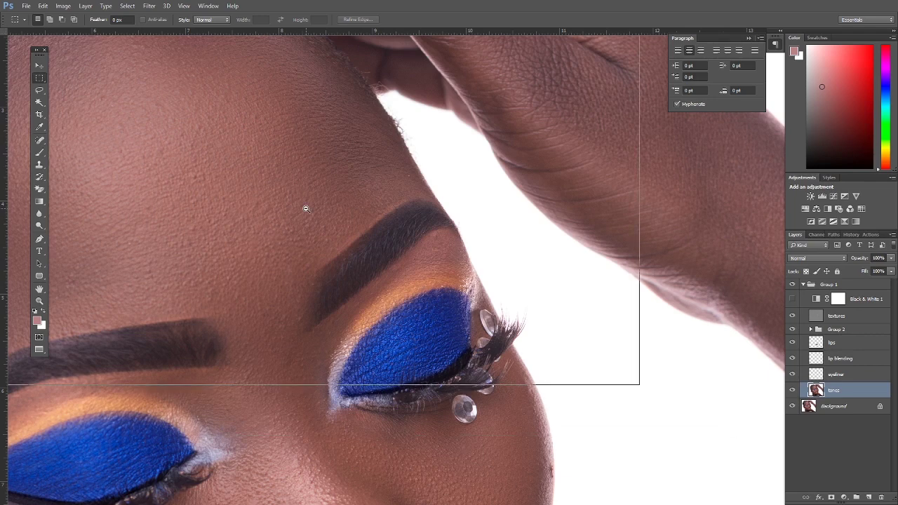
- Compare the whole portrait before and after retouching by toggling the visibility of Group 1, leaving the group visible and collapsed
{"action": "scroll", "coordinate": [306, 209], "scroll_direction": "down", "scroll_amount": 6}
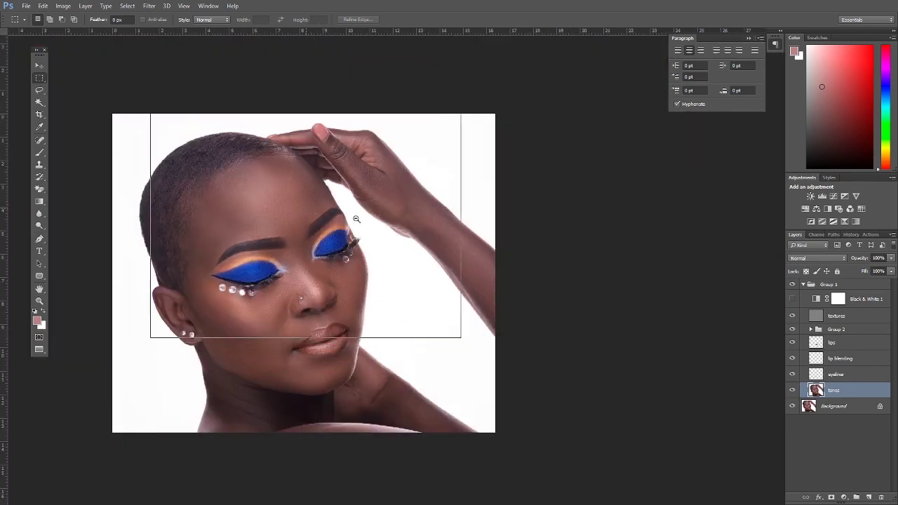
{"action": "scroll", "coordinate": [357, 220], "scroll_direction": "down", "scroll_amount": 1}
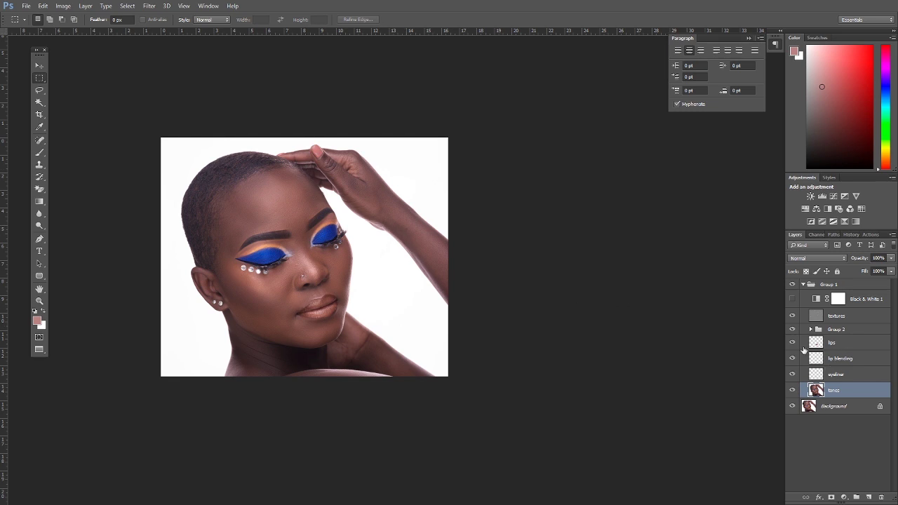
{"action": "left_click", "coordinate": [804, 285]}
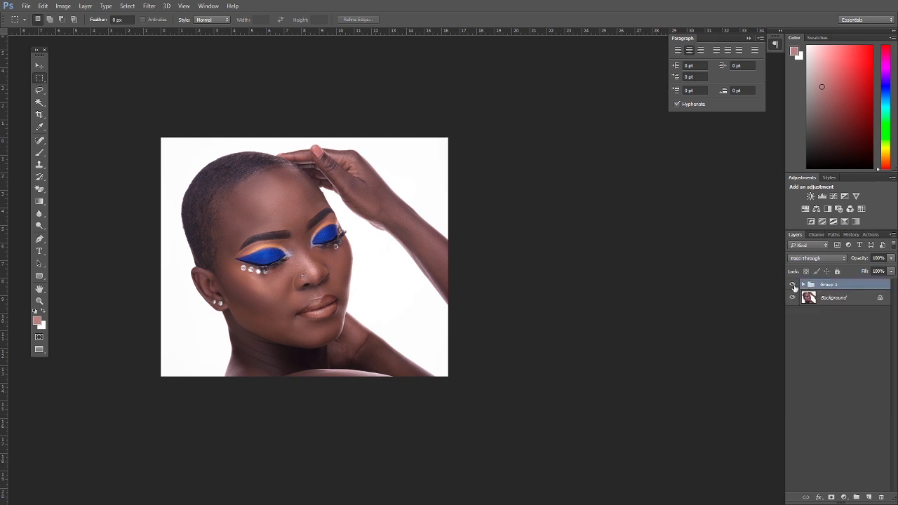
{"action": "left_click", "coordinate": [792, 285]}
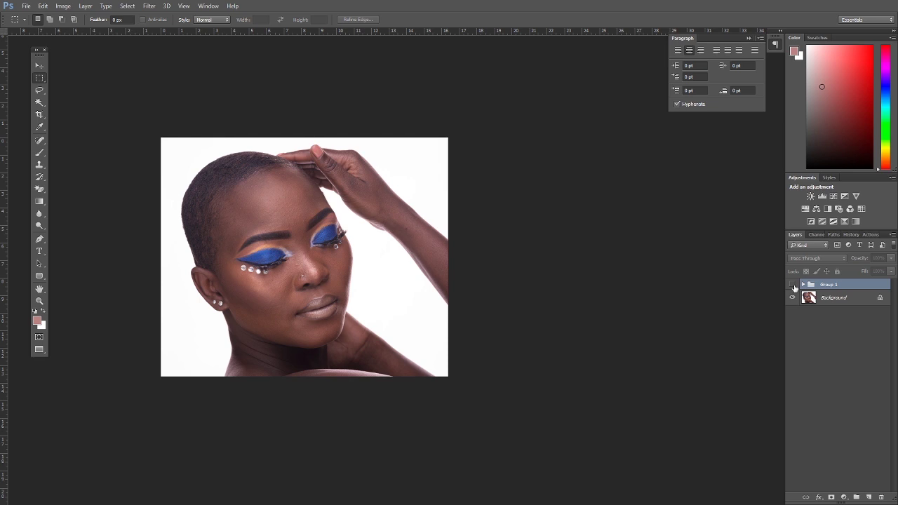
{"action": "left_click", "coordinate": [794, 286]}
{"action": "left_click", "coordinate": [795, 287]}
{"action": "left_click", "coordinate": [794, 287]}
{"action": "left_click", "coordinate": [804, 284]}
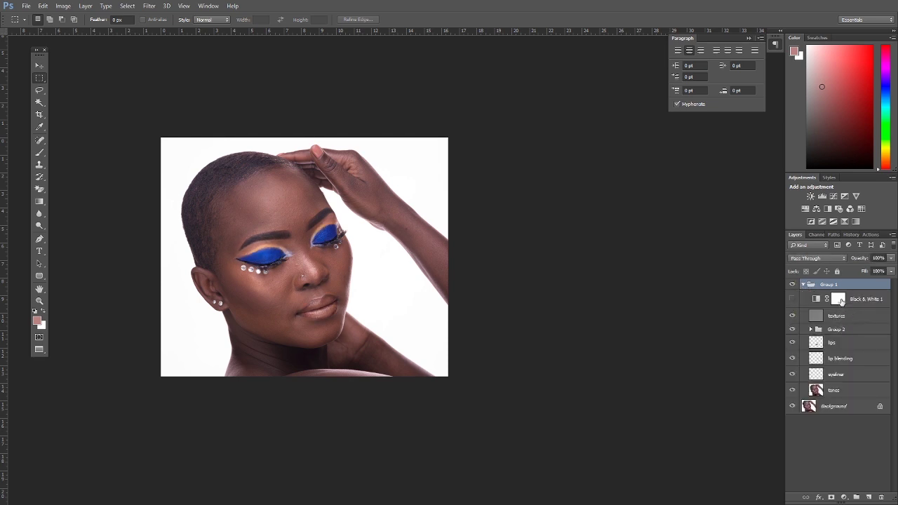
{"action": "left_click", "coordinate": [804, 284]}
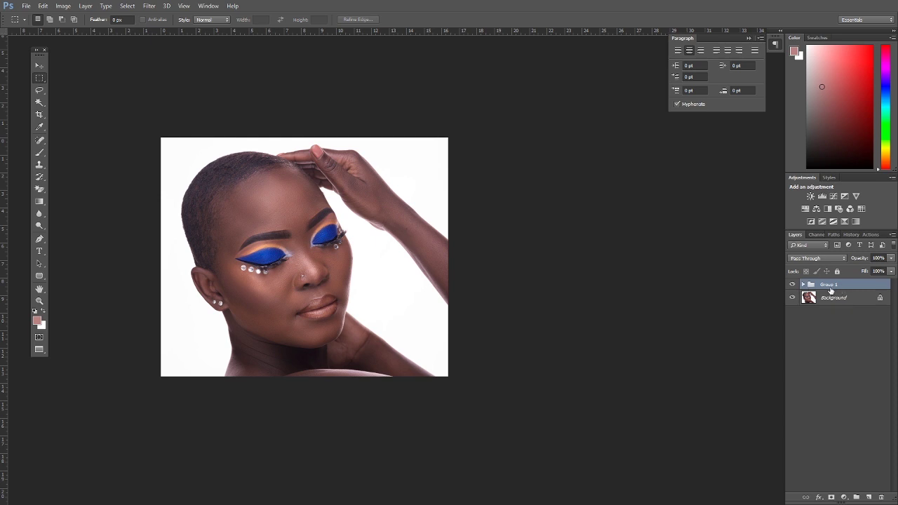
- Add a Curves adjustment layer above Group 1 and name it "burn"
{"action": "left_click", "coordinate": [39, 301]}
{"action": "left_click", "coordinate": [272, 221]}
{"action": "left_click", "coordinate": [272, 221]}
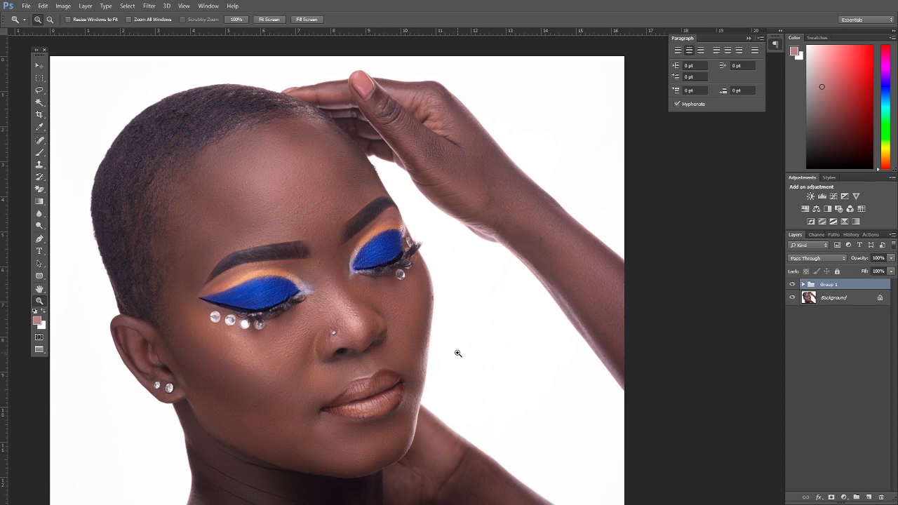
{"action": "left_click", "coordinate": [844, 498]}
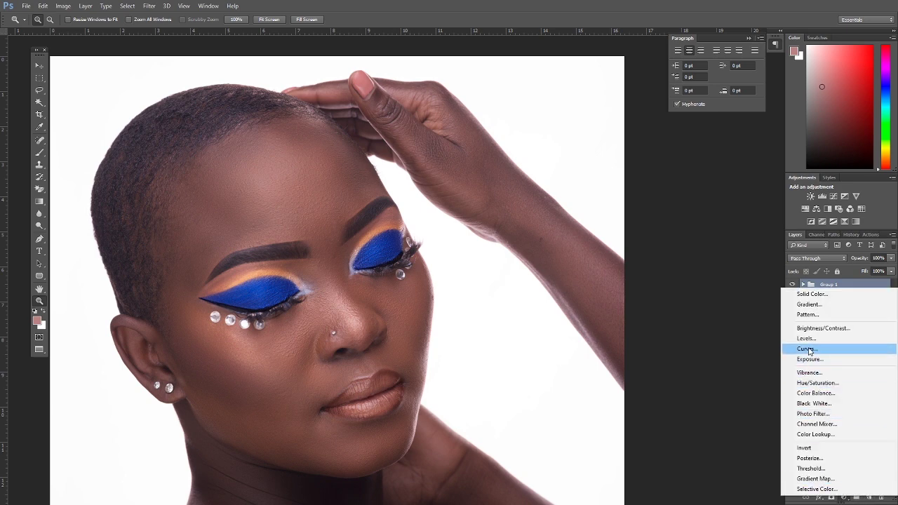
{"action": "left_click", "coordinate": [800, 384]}
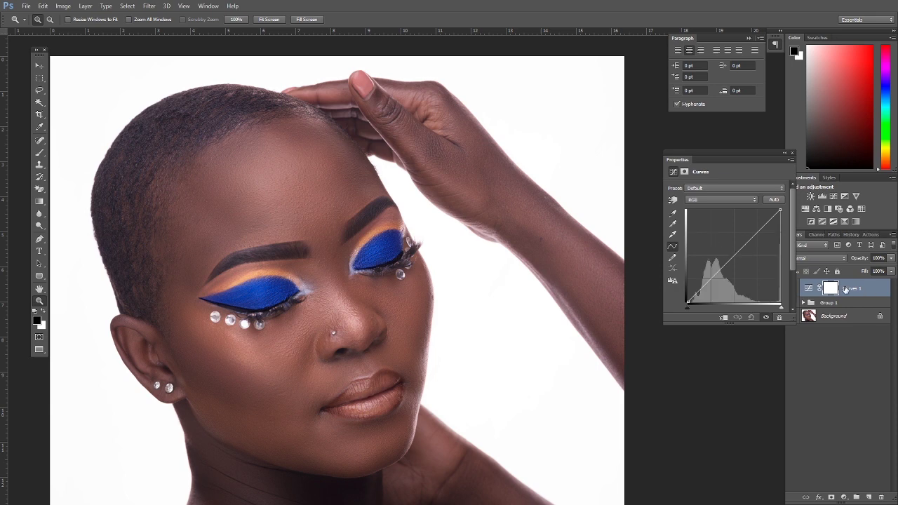
{"action": "double_click", "coordinate": [847, 289]}
{"action": "type", "text": "burn"}
{"action": "key", "text": "Return"}
{"action": "left_click", "coordinate": [792, 153]}
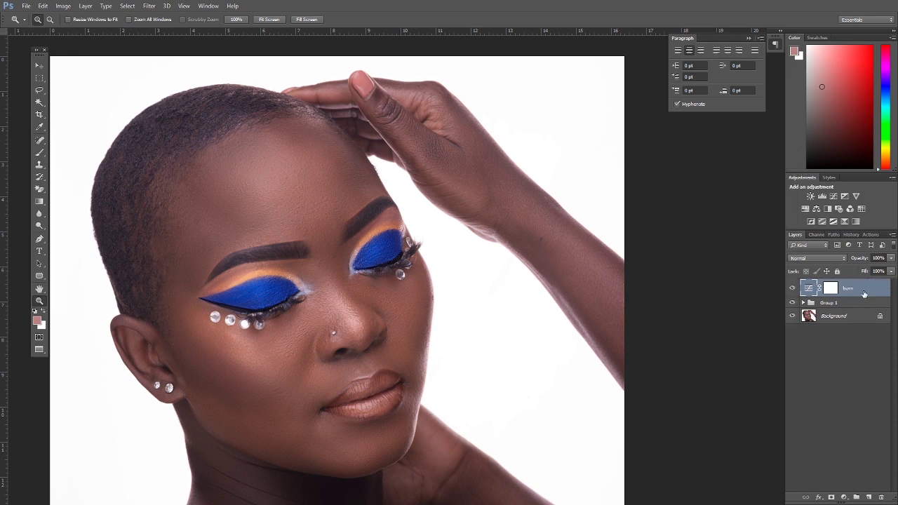
- Duplicate the burn adjustment layer and name the copy "dodge"
{"action": "left_click_drag", "start_coordinate": [865, 293], "coordinate": [869, 497]}
{"action": "key", "text": "d"}
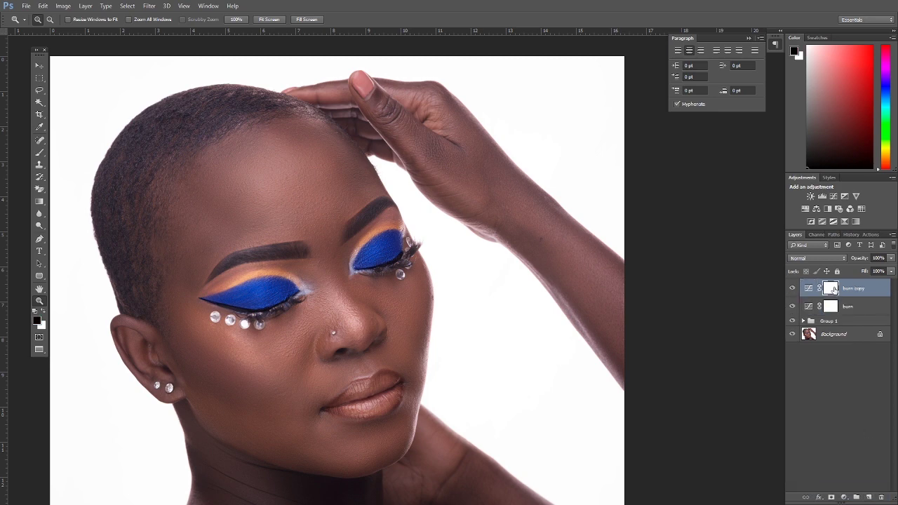
{"action": "double_click", "coordinate": [852, 287]}
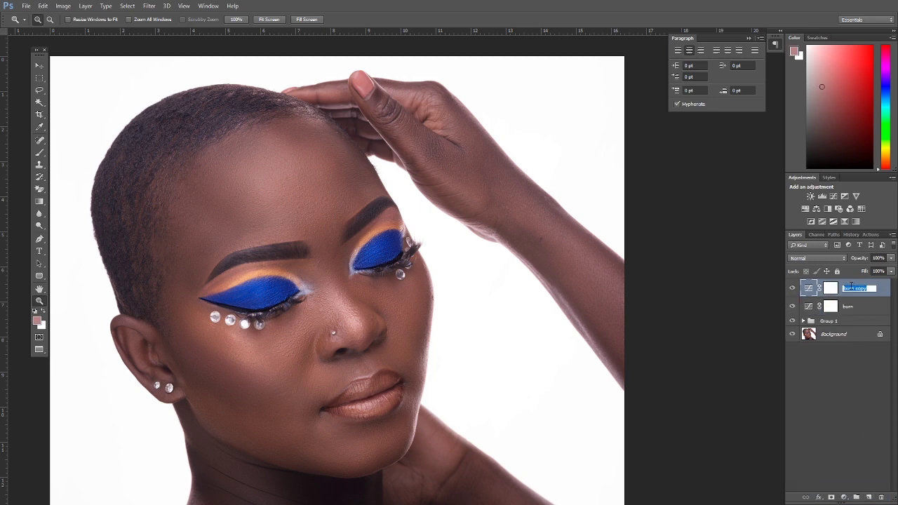
{"action": "type", "text": "dodge"}
{"action": "key", "text": "Return"}
- With the dodge layer hidden, pull the burn layer's RGB curve down to darken the image and invert its mask to black
{"action": "left_click", "coordinate": [793, 288]}
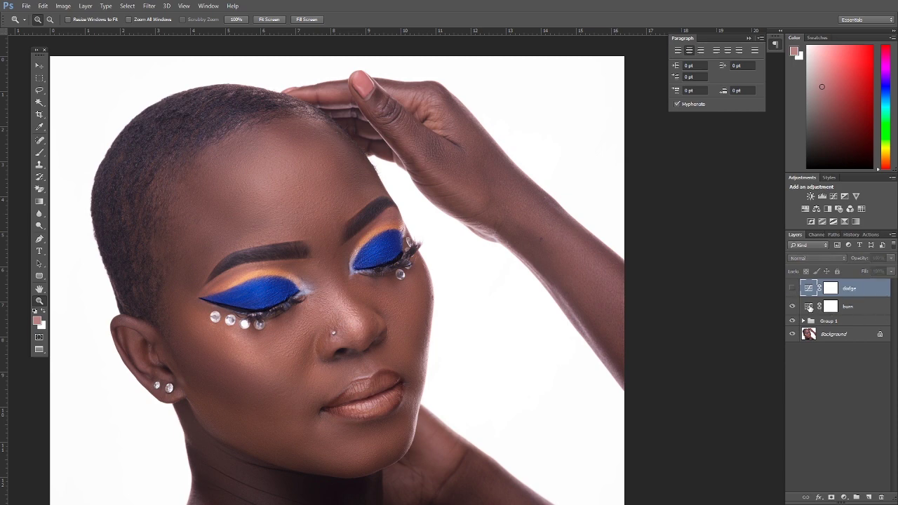
{"action": "left_click", "coordinate": [811, 307]}
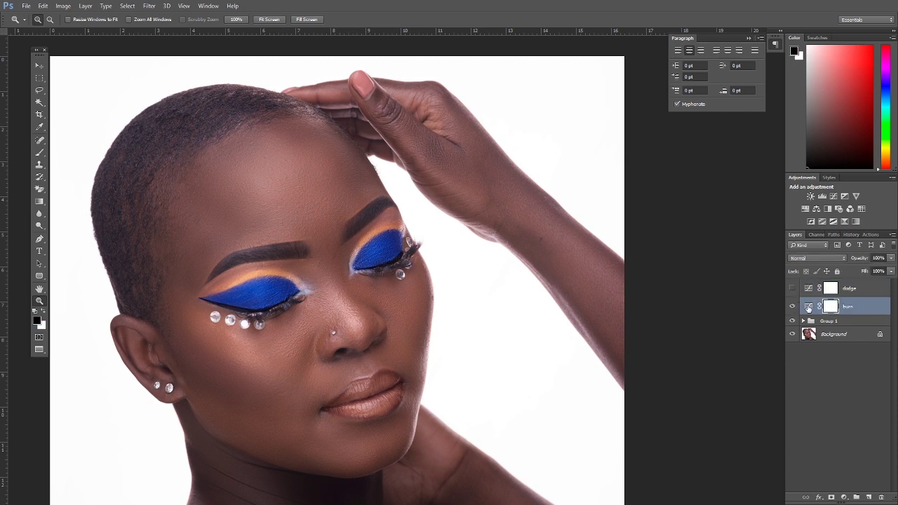
{"action": "double_click", "coordinate": [810, 307]}
{"action": "left_click_drag", "start_coordinate": [737, 254], "coordinate": [748, 266]}
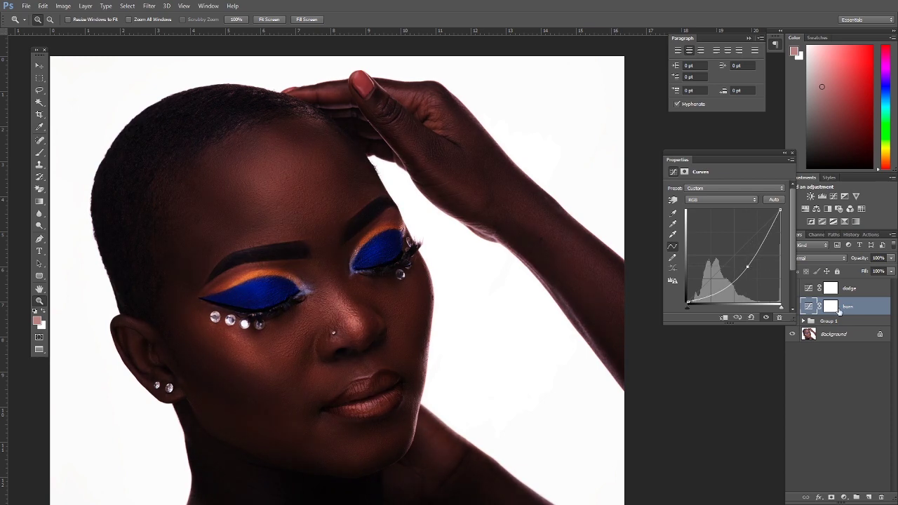
{"action": "left_click", "coordinate": [832, 307]}
{"action": "key", "text": "ctrl+i"}
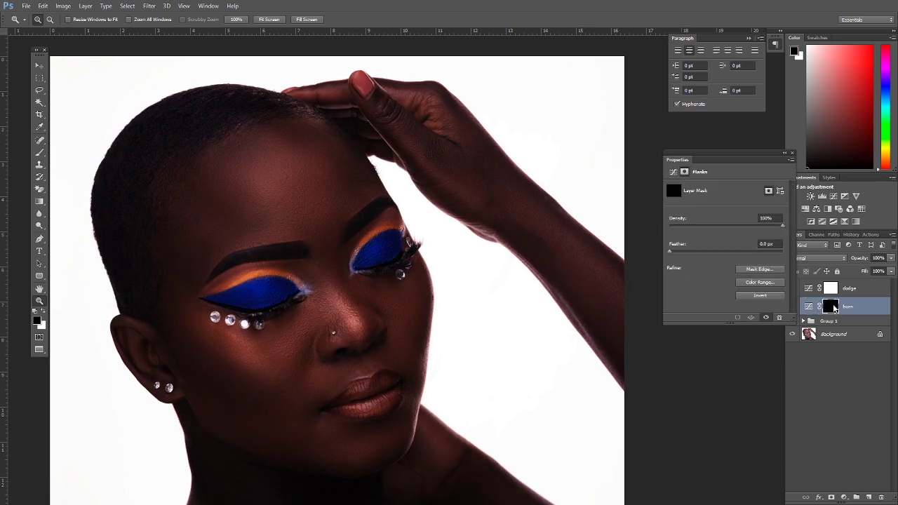
- Raise the dodge layer's RGB curve to brighten the midtones, easing it back slightly with the layer made visible
{"action": "left_click", "coordinate": [830, 288]}
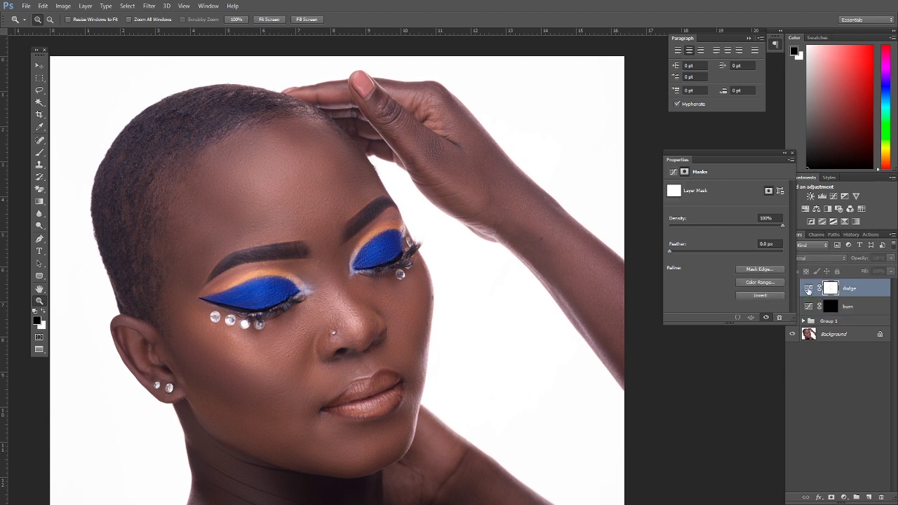
{"action": "left_click", "coordinate": [808, 288]}
{"action": "left_click_drag", "start_coordinate": [735, 254], "coordinate": [723, 243]}
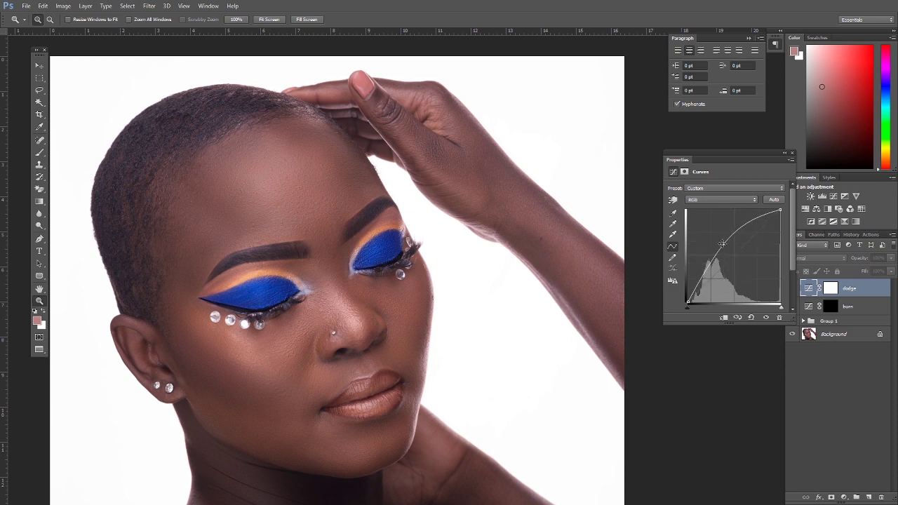
{"action": "mouse_move", "coordinate": [750, 160]}
{"action": "left_mouse_down"}
{"action": "mouse_move", "coordinate": [712, 180]}
{"action": "mouse_move", "coordinate": [725, 187]}
{"action": "left_mouse_up"}
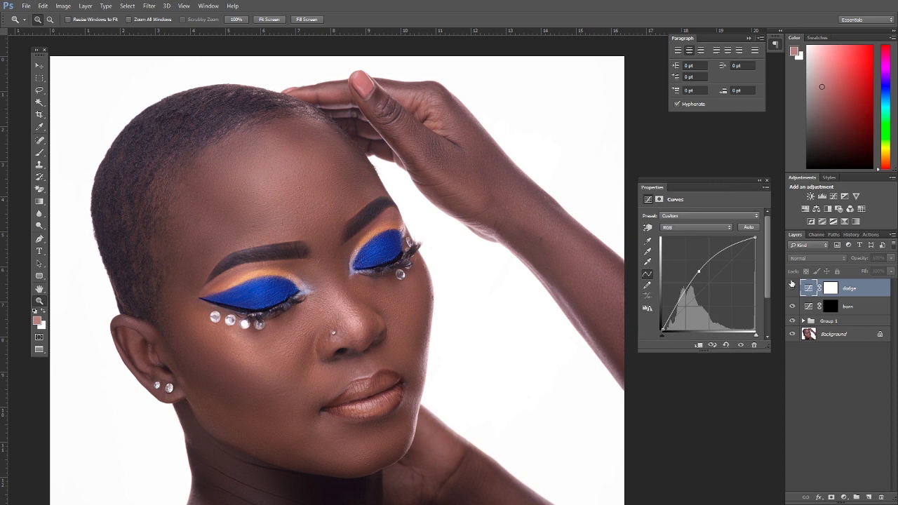
{"action": "left_click", "coordinate": [793, 289]}
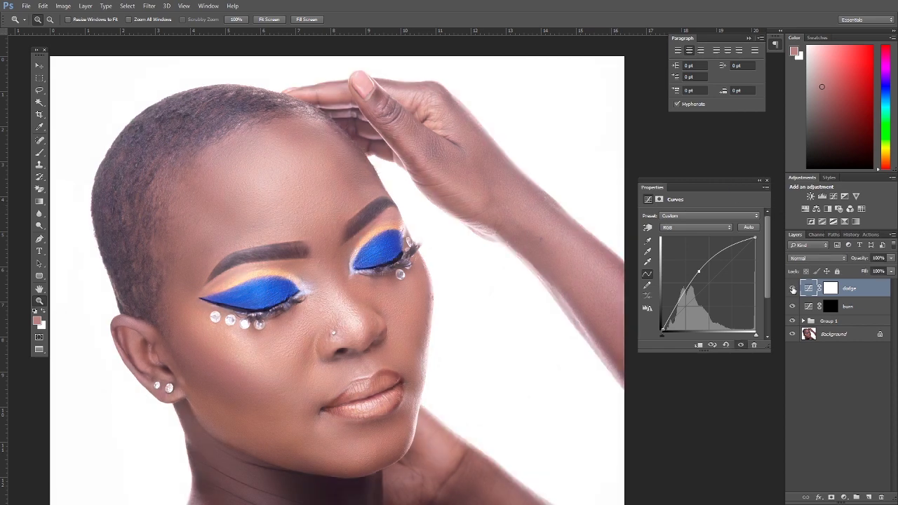
{"action": "mouse_move", "coordinate": [699, 272]}
{"action": "left_mouse_down"}
{"action": "mouse_move", "coordinate": [709, 278]}
{"action": "mouse_move", "coordinate": [701, 274]}
{"action": "left_mouse_up"}
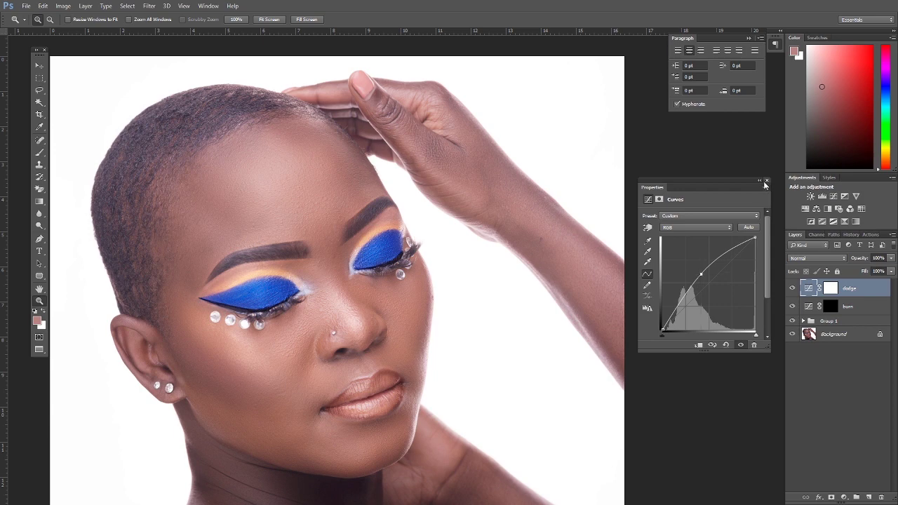
{"action": "left_click", "coordinate": [766, 181]}
- Invert the dodge layer's mask to black to hide its brightening effect
{"action": "left_click", "coordinate": [830, 288]}
{"action": "key", "text": "d"}
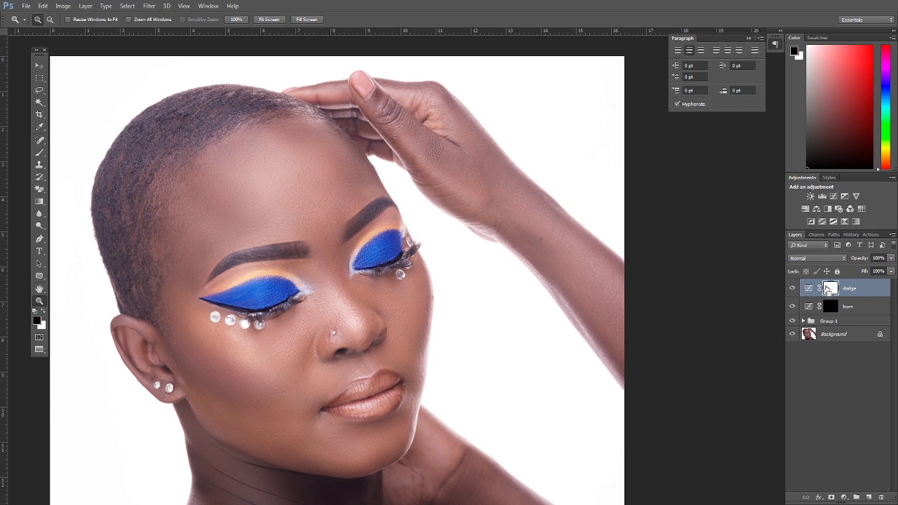
{"action": "key", "text": "ctrl+i"}
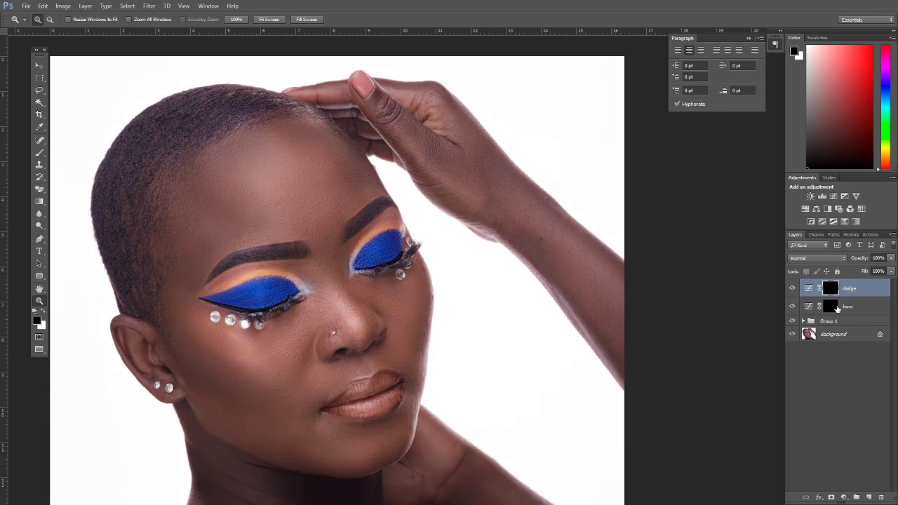
{"action": "left_click", "coordinate": [842, 310]}
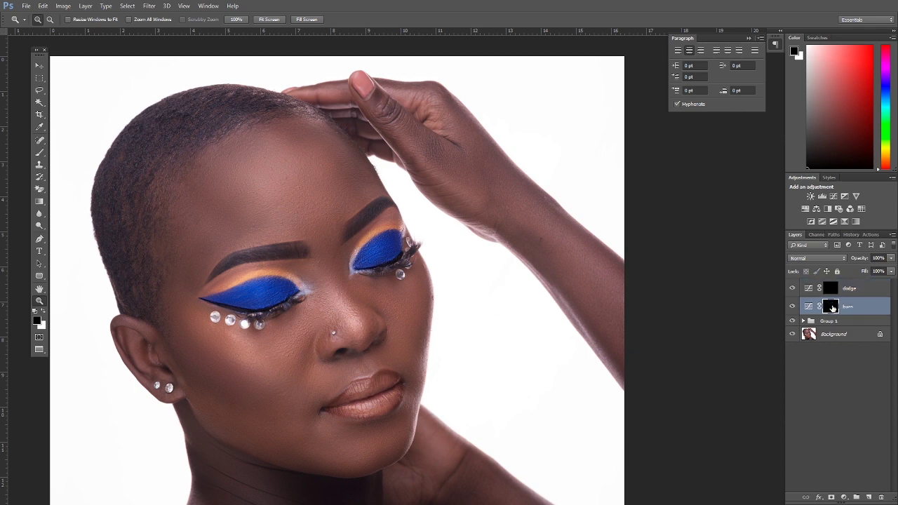
{"action": "left_click", "coordinate": [40, 154]}
{"action": "left_click", "coordinate": [319, 285]}
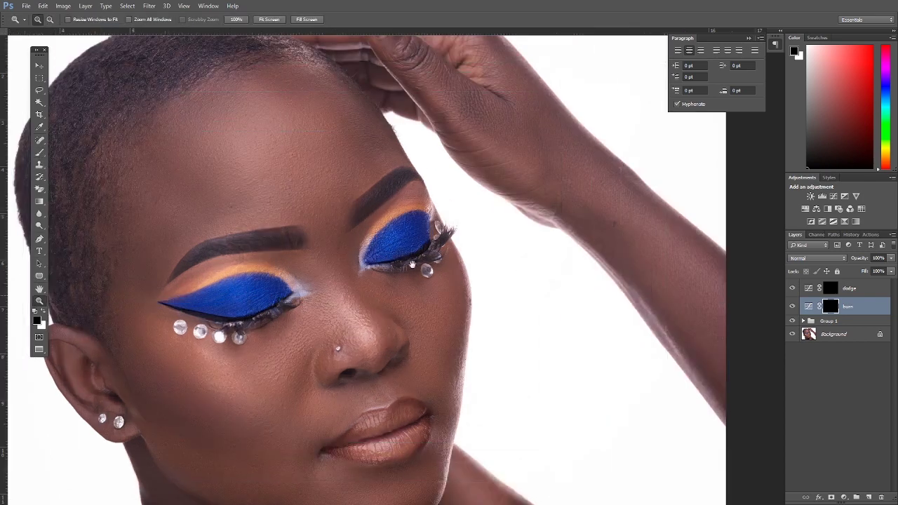
{"action": "left_click", "coordinate": [412, 264]}
{"action": "left_click", "coordinate": [390, 249], "text": "alt"}
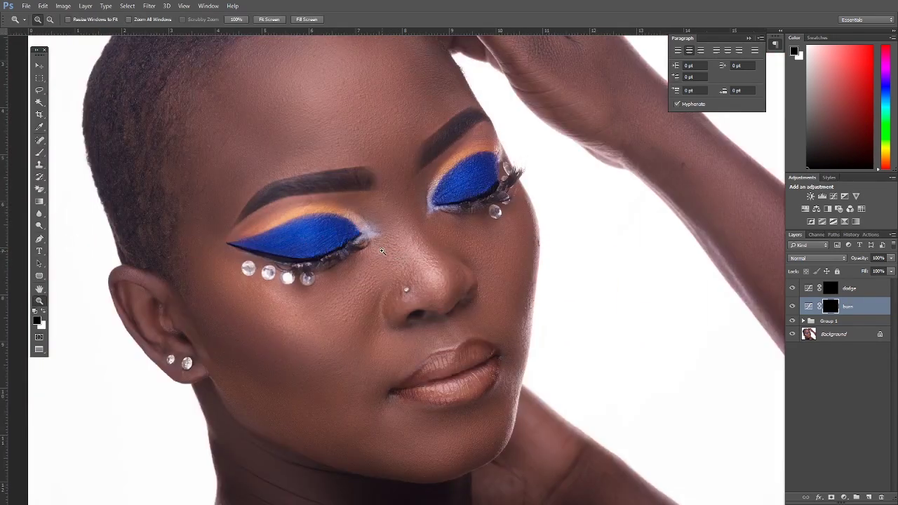
{"action": "left_click", "coordinate": [381, 251], "text": "alt"}
- Add a new empty layer above the dodge layer and set the foreground colour to pure red
{"action": "left_click", "coordinate": [858, 289]}
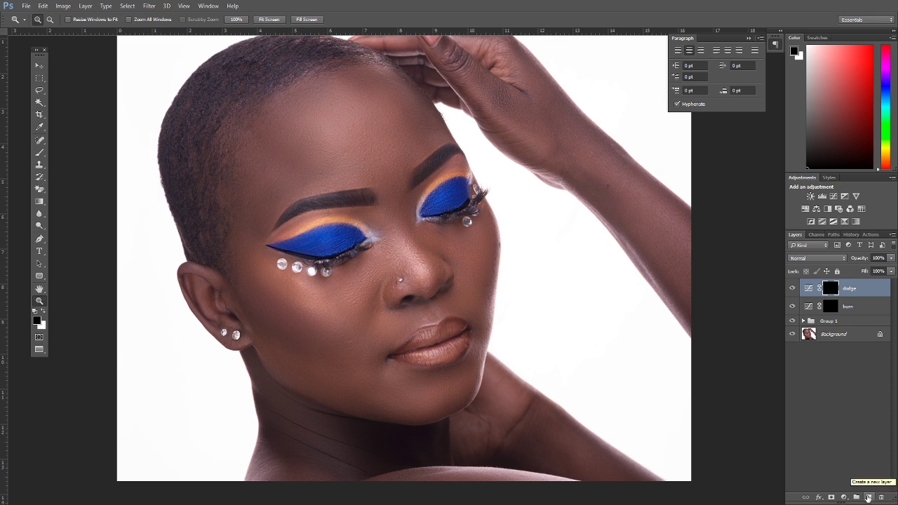
{"action": "left_click", "coordinate": [869, 497]}
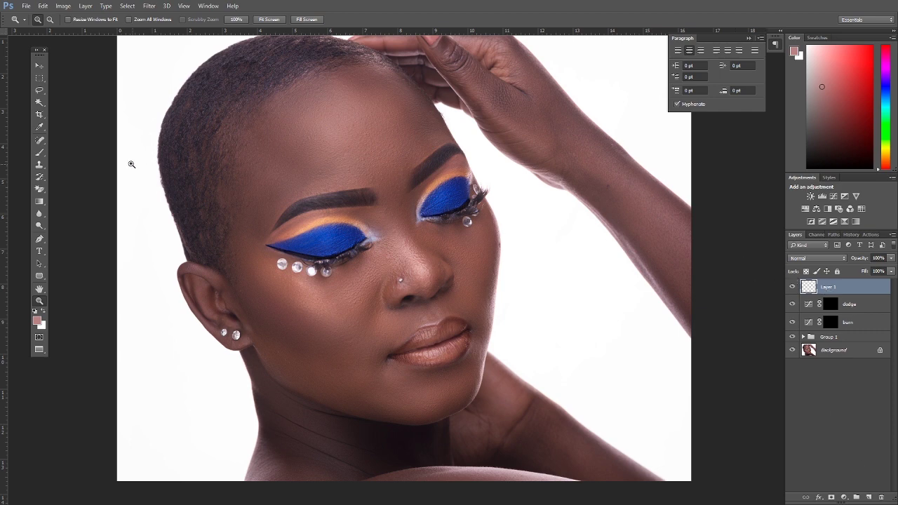
{"action": "left_click", "coordinate": [36, 320]}
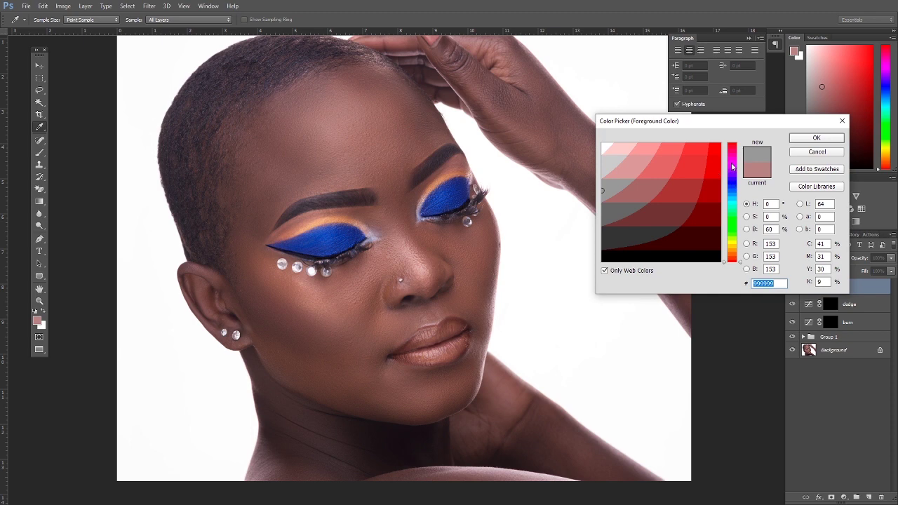
{"action": "left_click", "coordinate": [716, 145]}
{"action": "left_click", "coordinate": [813, 138]}
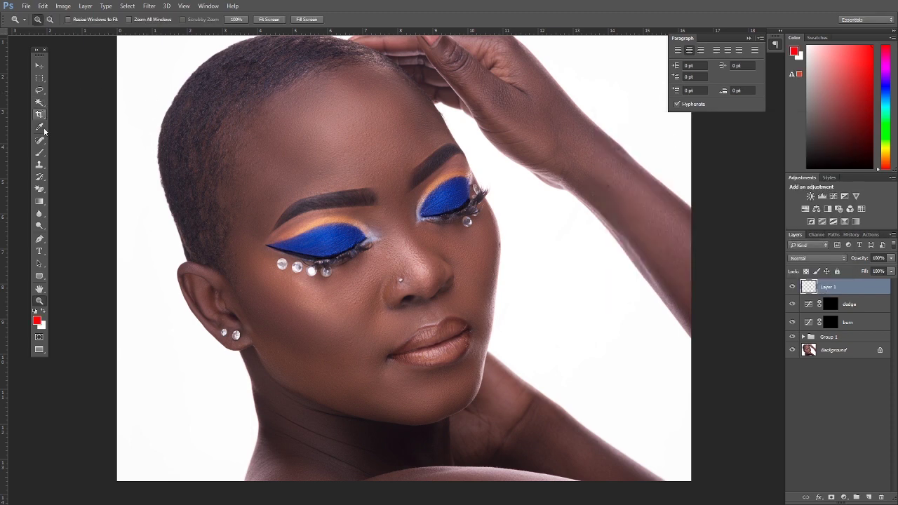
- Choose the Brush tool and raise its flow and opacity to 100%
{"action": "left_click", "coordinate": [40, 152]}
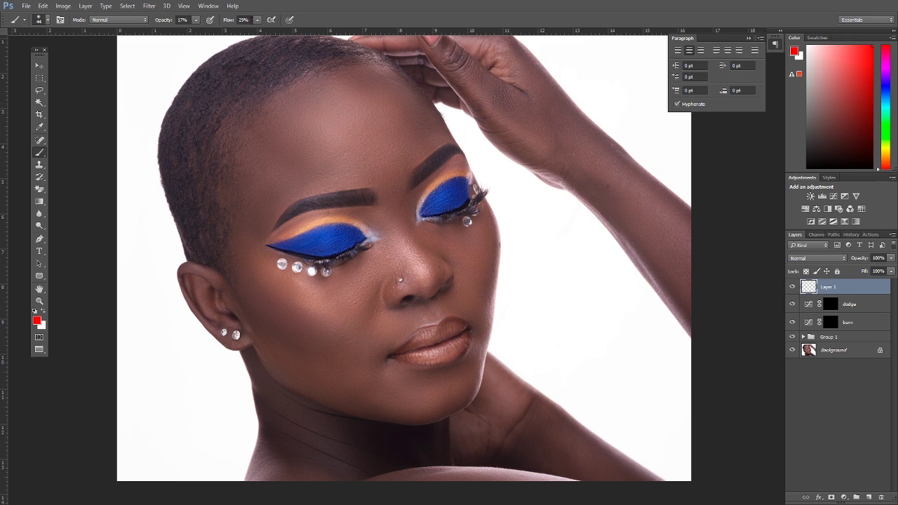
{"action": "left_click", "coordinate": [258, 19]}
{"action": "left_click_drag", "start_coordinate": [262, 34], "coordinate": [311, 42]}
{"action": "left_click", "coordinate": [196, 25]}
{"action": "left_click_drag", "start_coordinate": [196, 34], "coordinate": [326, 40]}
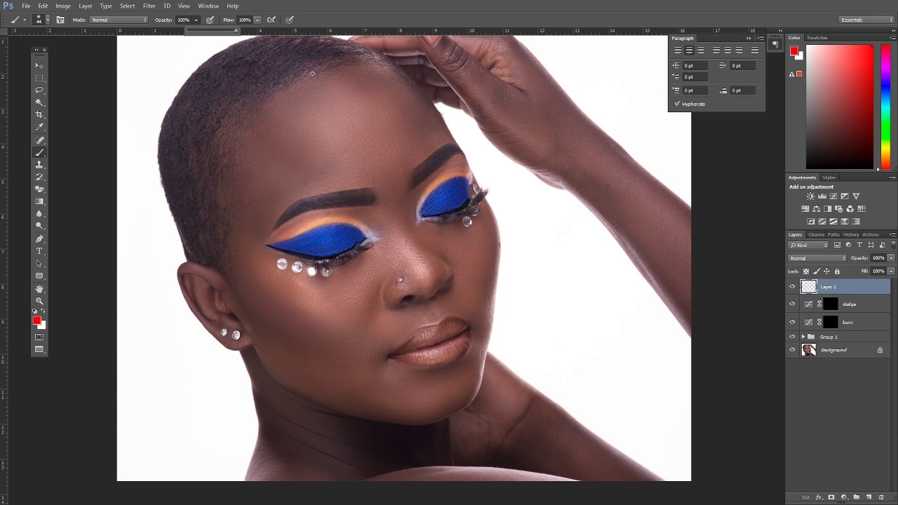
- Outline the forehead highlight zone in red as a triangle narrowing down between the eyebrows
{"action": "left_click", "coordinate": [309, 111]}
{"action": "left_click", "coordinate": [396, 82], "text": "shift"}
{"action": "left_click", "coordinate": [398, 145], "text": "shift"}
{"action": "left_click", "coordinate": [400, 167], "text": "shift"}
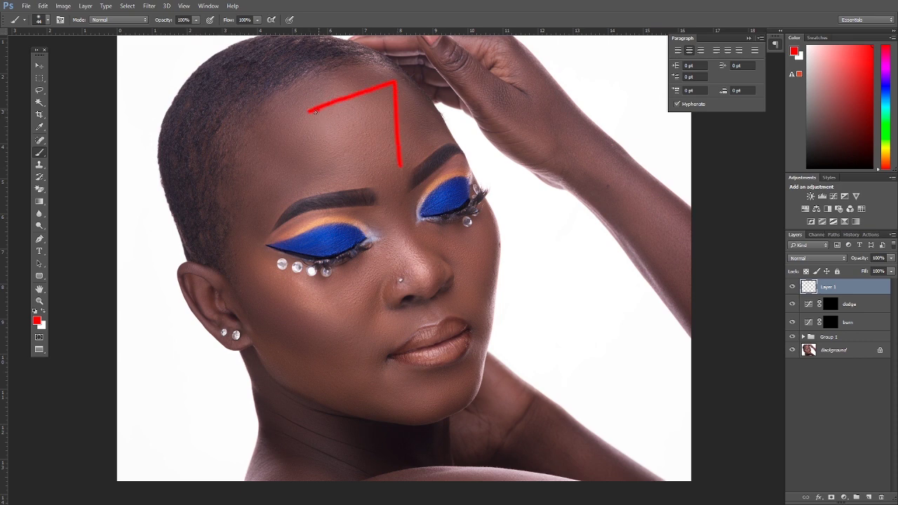
{"action": "left_click", "coordinate": [315, 111]}
{"action": "left_click", "coordinate": [284, 133], "text": "shift"}
{"action": "left_click", "coordinate": [398, 185], "text": "shift"}
{"action": "left_click", "coordinate": [404, 155], "text": "shift"}
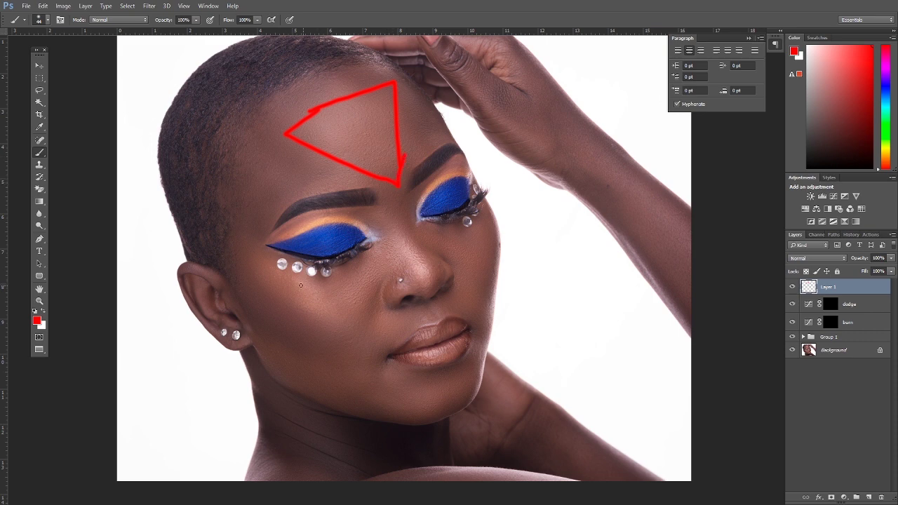
- Outline red triangles over the near cheek, the nose bridge and the far cheek as highlight guides
{"action": "left_click_drag", "start_coordinate": [247, 254], "coordinate": [272, 374]}
{"action": "left_click", "coordinate": [386, 337], "text": "shift"}
{"action": "left_click_drag", "start_coordinate": [386, 337], "coordinate": [280, 370]}
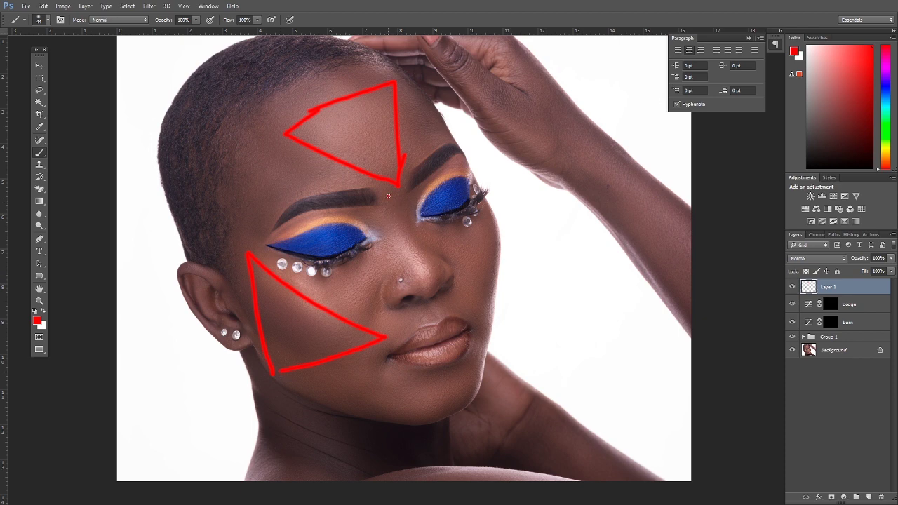
{"action": "mouse_move", "coordinate": [389, 196]}
{"action": "left_mouse_down"}
{"action": "mouse_move", "coordinate": [416, 287]}
{"action": "mouse_move", "coordinate": [447, 279]}
{"action": "left_mouse_up"}
{"action": "left_click", "coordinate": [393, 200], "text": "shift"}
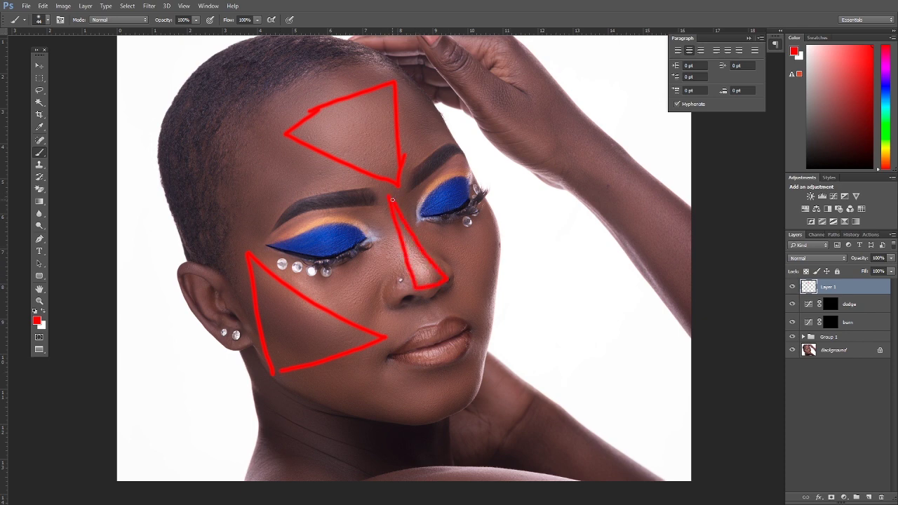
{"action": "left_click", "coordinate": [497, 223], "text": "shift"}
{"action": "mouse_move", "coordinate": [497, 223]}
{"action": "left_mouse_down"}
{"action": "mouse_move", "coordinate": [489, 329]}
{"action": "mouse_move", "coordinate": [455, 273]}
{"action": "mouse_move", "coordinate": [446, 231]}
{"action": "left_mouse_up"}
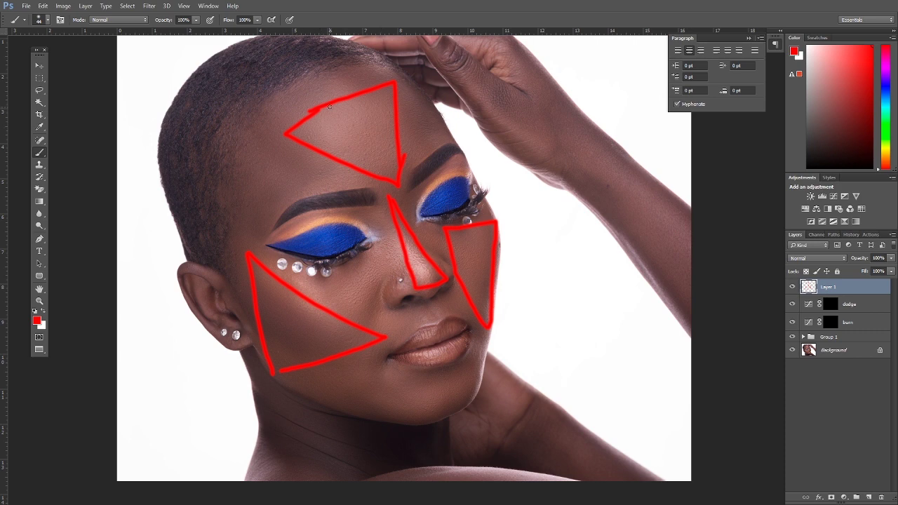
- Hatch the inside of the forehead, nose and far cheek triangles with red strokes
{"action": "mouse_move", "coordinate": [349, 107]}
{"action": "left_mouse_down"}
{"action": "mouse_move", "coordinate": [338, 136]}
{"action": "mouse_move", "coordinate": [353, 149]}
{"action": "left_mouse_up"}
{"action": "mouse_move", "coordinate": [378, 127]}
{"action": "left_mouse_down"}
{"action": "mouse_move", "coordinate": [367, 171]}
{"action": "mouse_move", "coordinate": [384, 171]}
{"action": "left_mouse_up"}
{"action": "left_click_drag", "start_coordinate": [405, 236], "coordinate": [400, 247]}
{"action": "left_click_drag", "start_coordinate": [413, 237], "coordinate": [414, 277]}
{"action": "left_click_drag", "start_coordinate": [426, 263], "coordinate": [419, 287]}
{"action": "left_click_drag", "start_coordinate": [472, 238], "coordinate": [459, 269]}
{"action": "left_click_drag", "start_coordinate": [485, 243], "coordinate": [471, 284]}
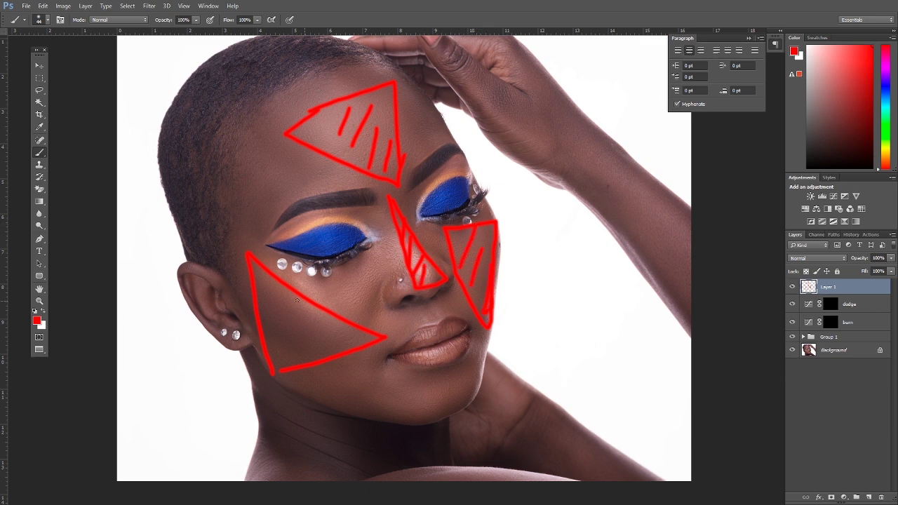
- Hatch the upper edge of the near cheek triangle in red, add far cheek strokes and mark the chin highlight
{"action": "left_click_drag", "start_coordinate": [277, 264], "coordinate": [279, 298]}
{"action": "mouse_move", "coordinate": [289, 278]}
{"action": "left_mouse_down"}
{"action": "mouse_move", "coordinate": [280, 299]}
{"action": "mouse_move", "coordinate": [298, 313]}
{"action": "left_mouse_up"}
{"action": "mouse_move", "coordinate": [304, 286]}
{"action": "left_mouse_down"}
{"action": "mouse_move", "coordinate": [325, 298]}
{"action": "mouse_move", "coordinate": [334, 331]}
{"action": "left_mouse_up"}
{"action": "left_click_drag", "start_coordinate": [336, 306], "coordinate": [343, 333]}
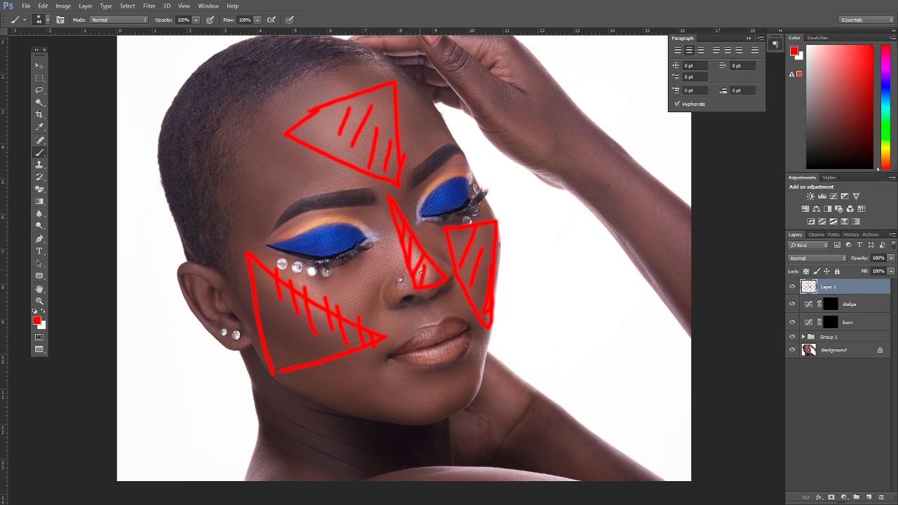
{"action": "left_click_drag", "start_coordinate": [306, 290], "coordinate": [321, 325]}
{"action": "left_click_drag", "start_coordinate": [338, 303], "coordinate": [353, 343]}
{"action": "left_click_drag", "start_coordinate": [267, 258], "coordinate": [295, 312]}
{"action": "left_click_drag", "start_coordinate": [316, 290], "coordinate": [330, 327]}
{"action": "left_click_drag", "start_coordinate": [353, 324], "coordinate": [360, 346]}
{"action": "left_click_drag", "start_coordinate": [481, 224], "coordinate": [466, 272]}
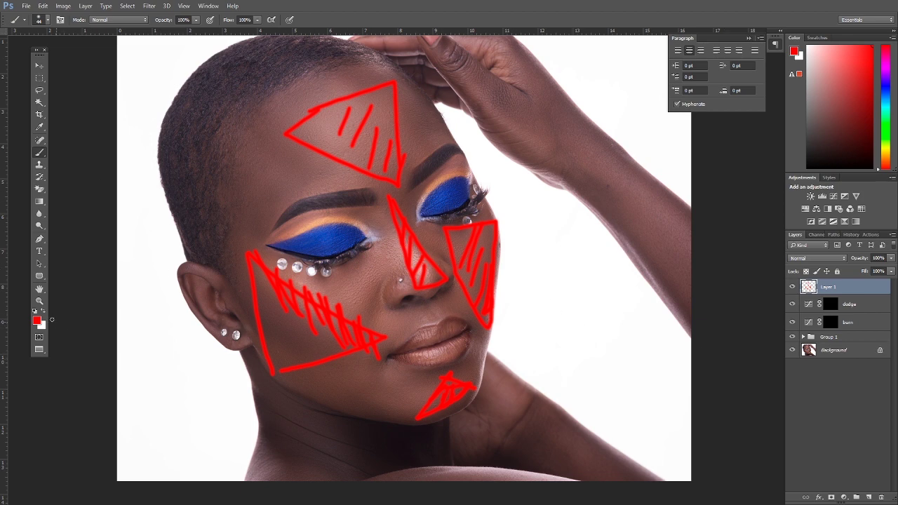
- Switch the brush colour to blue-violet and mark the shadow zones around the forehead's sides and hairline
{"action": "left_click", "coordinate": [41, 322]}
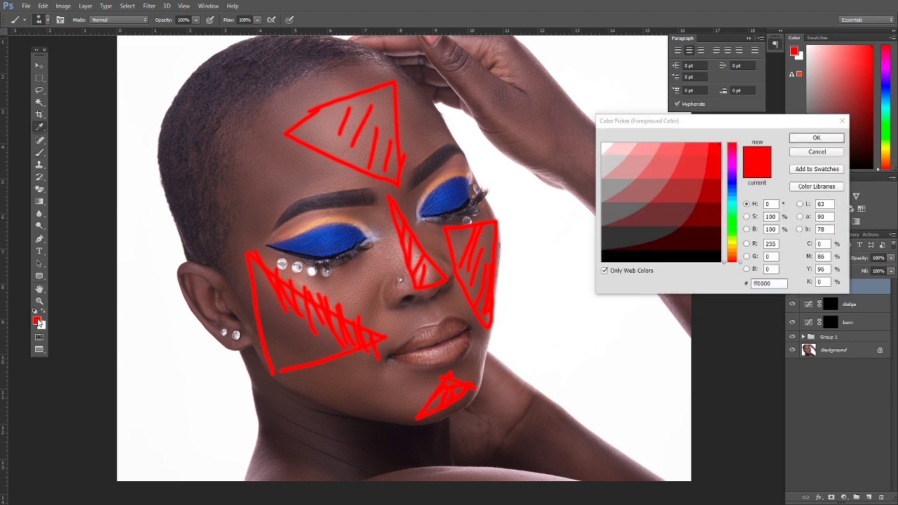
{"action": "left_click", "coordinate": [732, 182]}
{"action": "left_click", "coordinate": [816, 137]}
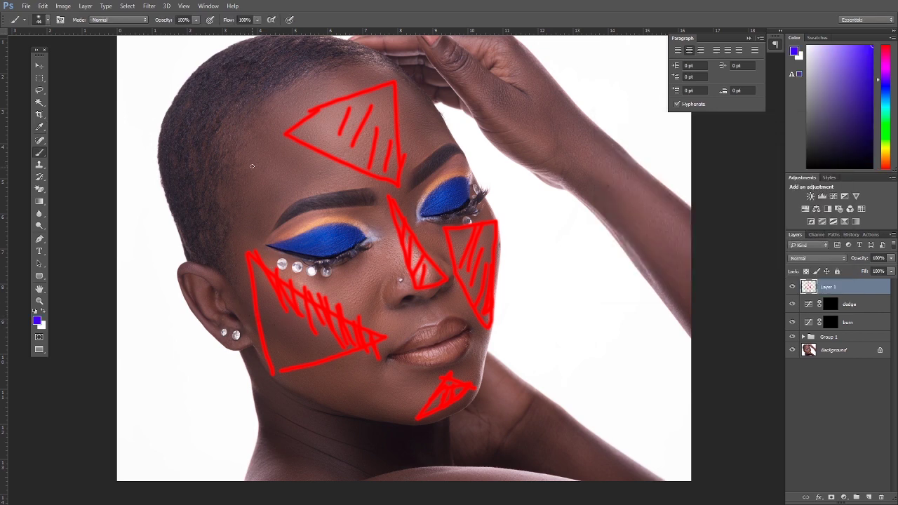
{"action": "left_click_drag", "start_coordinate": [264, 114], "coordinate": [266, 169]}
{"action": "mouse_move", "coordinate": [275, 133]}
{"action": "left_mouse_down"}
{"action": "mouse_move", "coordinate": [266, 167]}
{"action": "mouse_move", "coordinate": [283, 178]}
{"action": "left_mouse_up"}
{"action": "mouse_move", "coordinate": [293, 149]}
{"action": "left_mouse_down"}
{"action": "mouse_move", "coordinate": [303, 189]}
{"action": "mouse_move", "coordinate": [332, 188]}
{"action": "left_mouse_up"}
{"action": "mouse_move", "coordinate": [422, 89]}
{"action": "left_mouse_down"}
{"action": "mouse_move", "coordinate": [401, 117]}
{"action": "mouse_move", "coordinate": [401, 167]}
{"action": "left_mouse_up"}
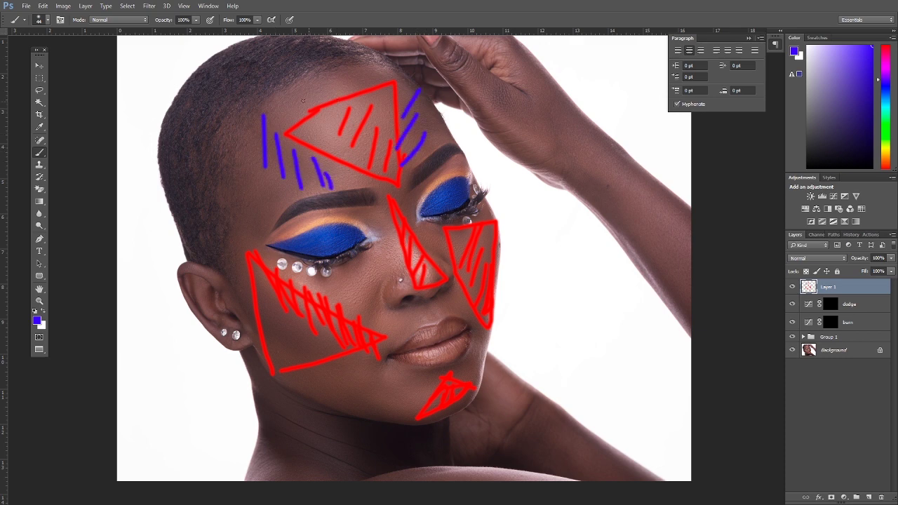
{"action": "left_click_drag", "start_coordinate": [295, 87], "coordinate": [294, 110]}
{"action": "left_click_drag", "start_coordinate": [330, 68], "coordinate": [331, 97]}
{"action": "left_click_drag", "start_coordinate": [367, 57], "coordinate": [372, 82]}
{"action": "mouse_move", "coordinate": [398, 59]}
{"action": "left_mouse_down"}
{"action": "mouse_move", "coordinate": [402, 85]}
{"action": "mouse_move", "coordinate": [422, 115]}
{"action": "left_mouse_up"}
{"action": "mouse_move", "coordinate": [429, 106]}
{"action": "left_mouse_down"}
{"action": "mouse_move", "coordinate": [429, 137]}
{"action": "mouse_move", "coordinate": [445, 140]}
{"action": "left_mouse_up"}
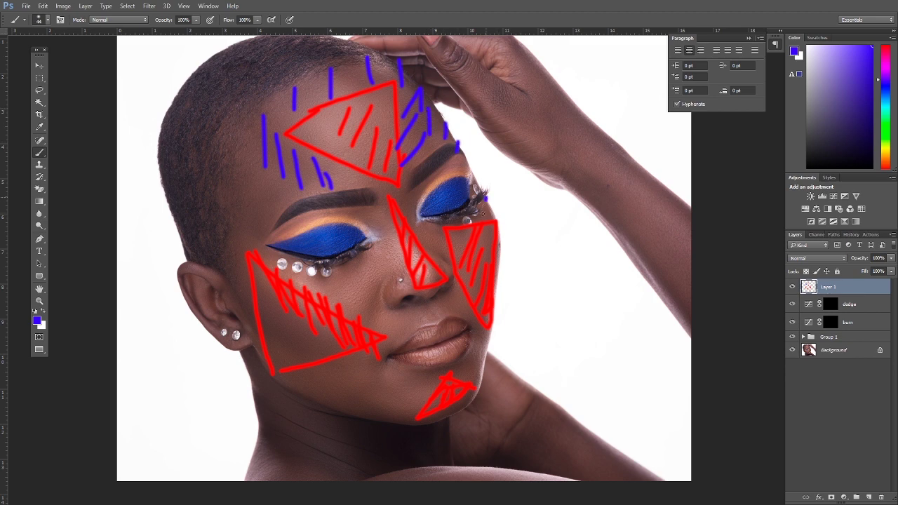
- Mark the shadow zone along the outer edge of the far cheek with short blue-violet strokes
{"action": "left_click_drag", "start_coordinate": [486, 200], "coordinate": [483, 216]}
{"action": "mouse_move", "coordinate": [495, 208]}
{"action": "left_mouse_down"}
{"action": "mouse_move", "coordinate": [491, 249]}
{"action": "mouse_move", "coordinate": [491, 271]}
{"action": "left_mouse_up"}
{"action": "left_click_drag", "start_coordinate": [506, 260], "coordinate": [496, 286]}
{"action": "left_click_drag", "start_coordinate": [498, 283], "coordinate": [494, 327]}
{"action": "left_click_drag", "start_coordinate": [496, 325], "coordinate": [478, 357]}
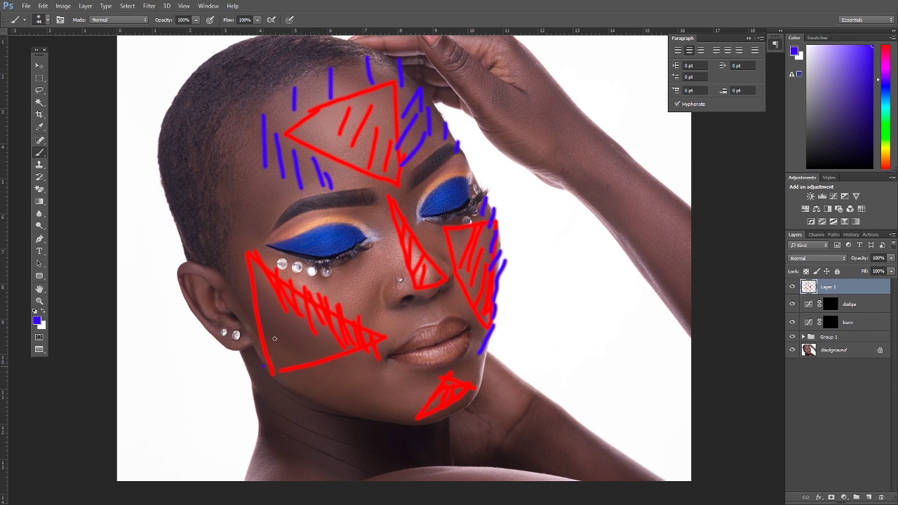
- Hatch the jawline from ear to chin and the hollow below the near cheekbone in blue-violet
{"action": "left_click_drag", "start_coordinate": [277, 332], "coordinate": [264, 364]}
{"action": "mouse_move", "coordinate": [284, 360]}
{"action": "left_mouse_down"}
{"action": "mouse_move", "coordinate": [271, 378]}
{"action": "mouse_move", "coordinate": [287, 387]}
{"action": "left_mouse_up"}
{"action": "left_click_drag", "start_coordinate": [332, 371], "coordinate": [306, 395]}
{"action": "left_click_drag", "start_coordinate": [365, 374], "coordinate": [325, 405]}
{"action": "left_click_drag", "start_coordinate": [393, 385], "coordinate": [358, 402]}
{"action": "left_click_drag", "start_coordinate": [414, 389], "coordinate": [380, 412]}
{"action": "mouse_move", "coordinate": [431, 388]}
{"action": "left_mouse_down"}
{"action": "mouse_move", "coordinate": [411, 402]}
{"action": "mouse_move", "coordinate": [412, 414]}
{"action": "left_mouse_up"}
{"action": "left_click_drag", "start_coordinate": [445, 395], "coordinate": [425, 416]}
{"action": "left_click_drag", "start_coordinate": [247, 320], "coordinate": [246, 345]}
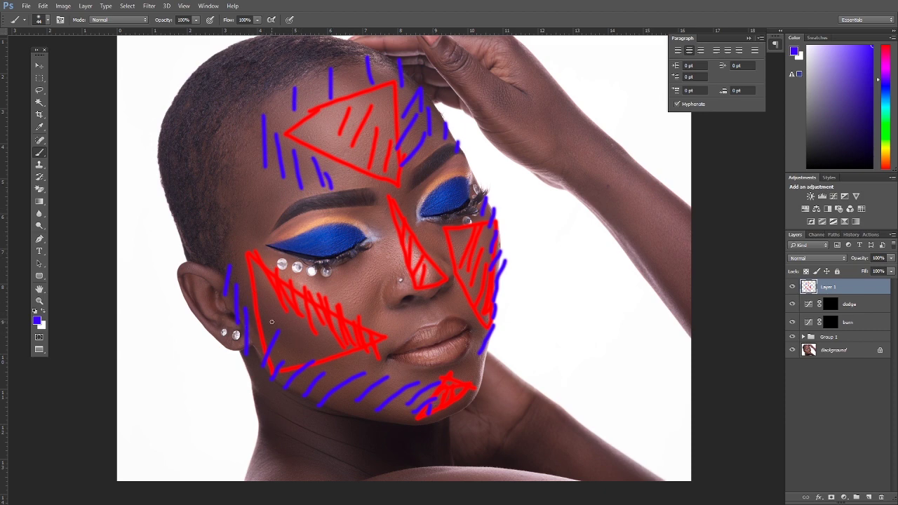
{"action": "left_click_drag", "start_coordinate": [239, 297], "coordinate": [365, 363]}
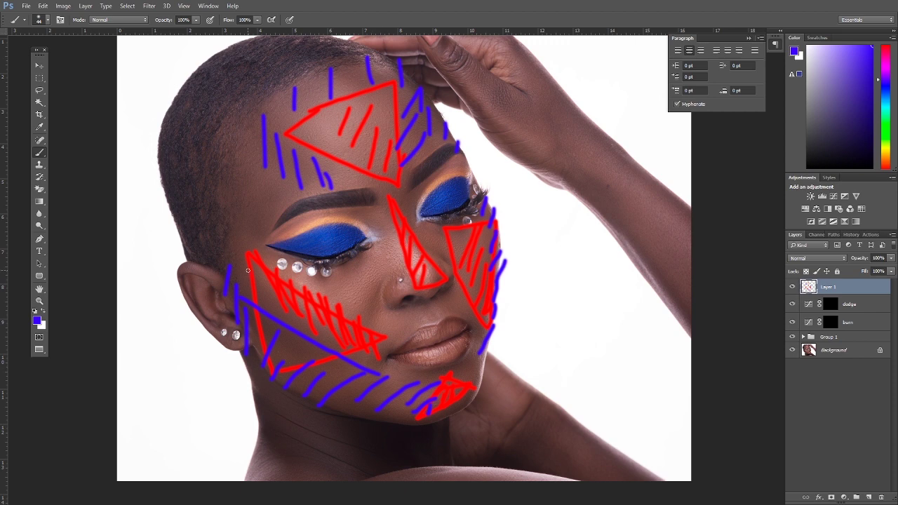
{"action": "mouse_move", "coordinate": [247, 270]}
{"action": "left_mouse_down"}
{"action": "mouse_move", "coordinate": [282, 343]}
{"action": "mouse_move", "coordinate": [280, 309]}
{"action": "mouse_move", "coordinate": [353, 382]}
{"action": "mouse_move", "coordinate": [394, 395]}
{"action": "left_mouse_up"}
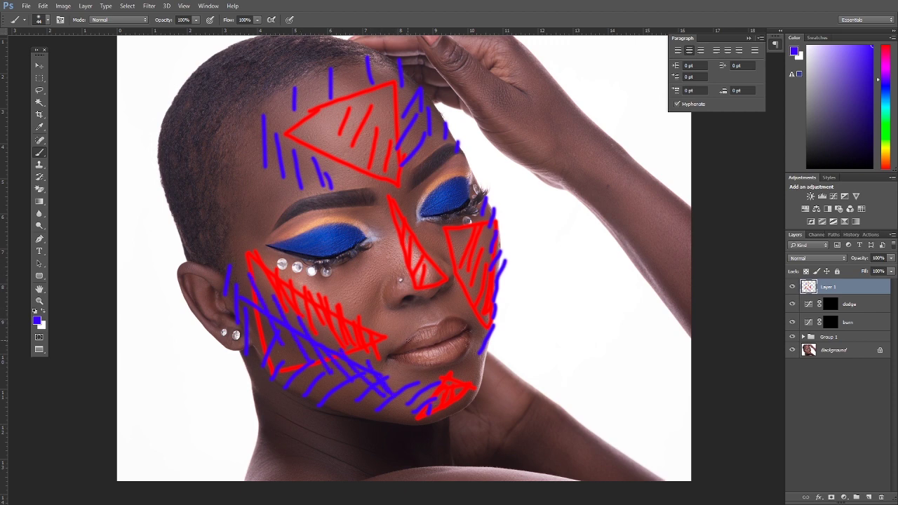
- Mark the shadow zones along both sides of the nose with blue-violet strokes
{"action": "left_click_drag", "start_coordinate": [372, 202], "coordinate": [376, 235]}
{"action": "left_click_drag", "start_coordinate": [380, 210], "coordinate": [390, 262]}
{"action": "left_click_drag", "start_coordinate": [393, 246], "coordinate": [400, 291]}
{"action": "left_click_drag", "start_coordinate": [413, 196], "coordinate": [437, 249]}
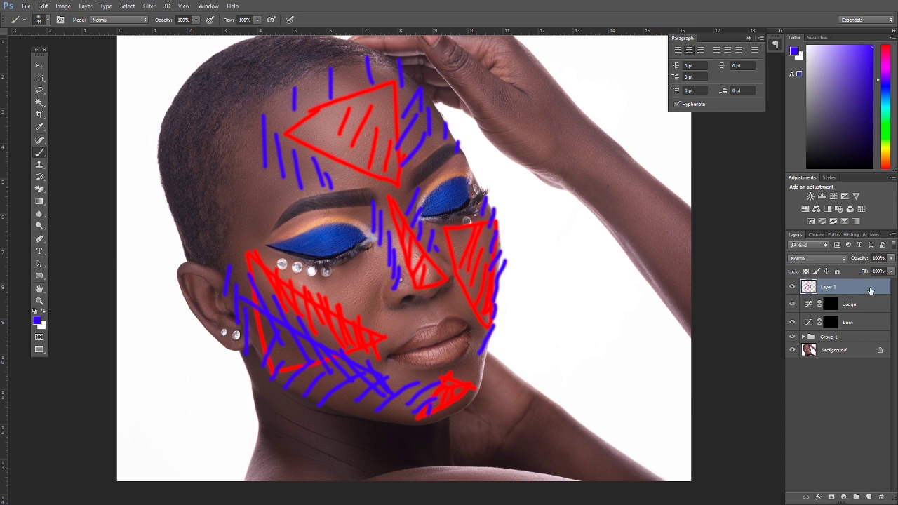
- Delete the painted guide layer and make the burn layer's mask active
{"action": "left_click_drag", "start_coordinate": [867, 291], "coordinate": [882, 498]}
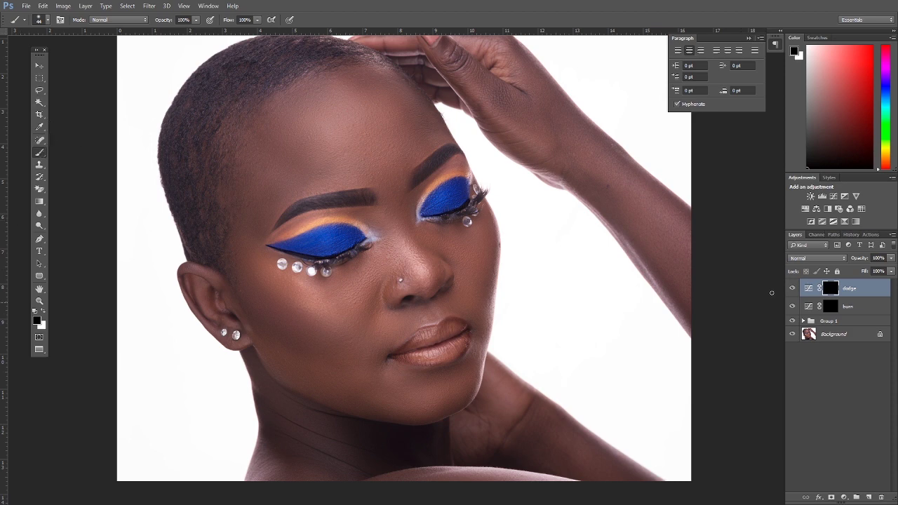
{"action": "left_click", "coordinate": [839, 311]}
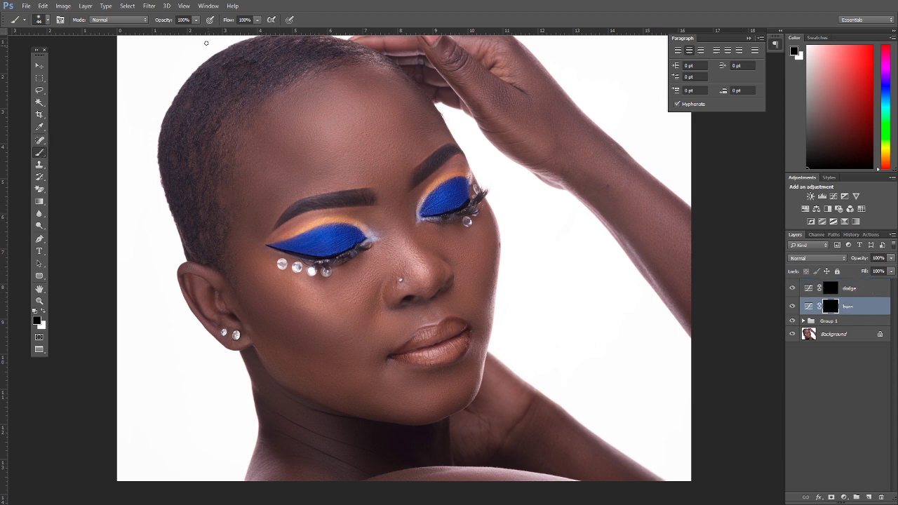
- Set the soft brush to 8% opacity, 25% flow and about 185 px, with white as the foreground colour
{"action": "left_click", "coordinate": [195, 20]}
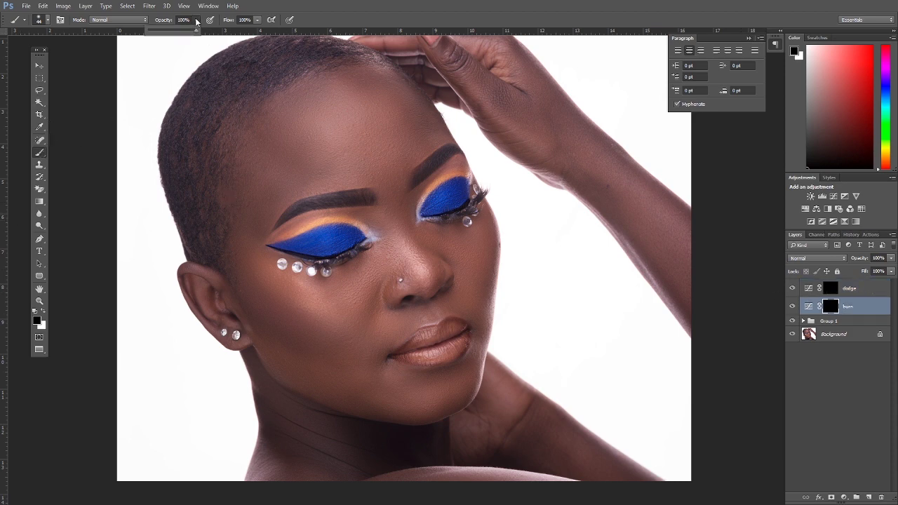
{"action": "left_click", "coordinate": [257, 20]}
{"action": "left_click_drag", "start_coordinate": [220, 33], "coordinate": [191, 33]}
{"action": "left_click", "coordinate": [196, 20]}
{"action": "right_click", "coordinate": [381, 222]}
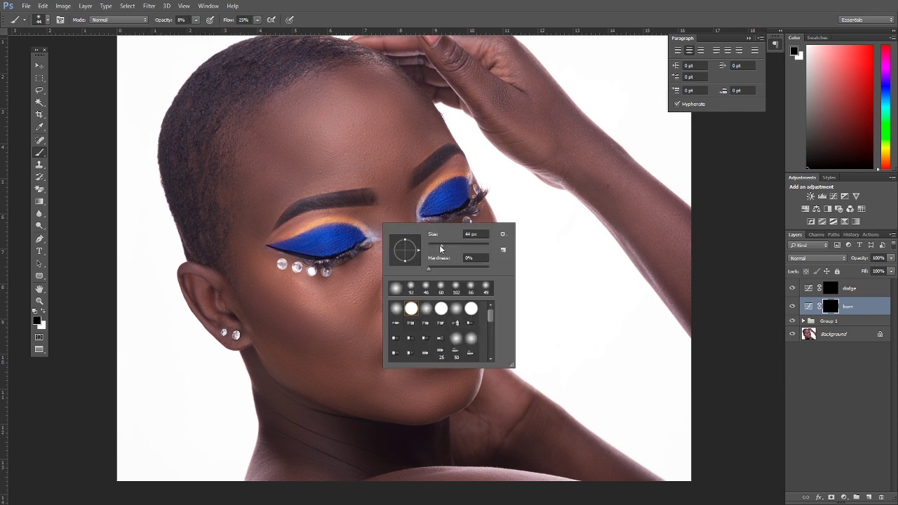
{"action": "left_click_drag", "start_coordinate": [443, 246], "coordinate": [465, 246]}
{"action": "left_click", "coordinate": [350, 212]}
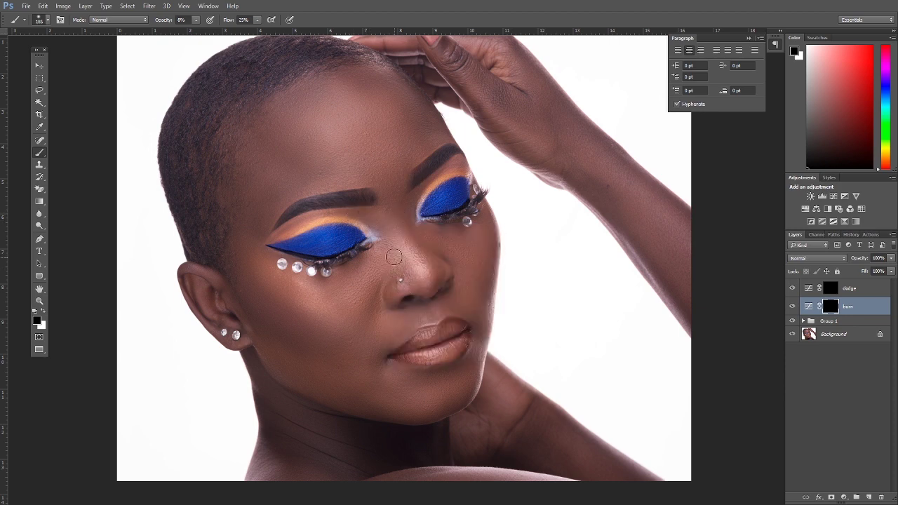
{"action": "left_click", "coordinate": [43, 312]}
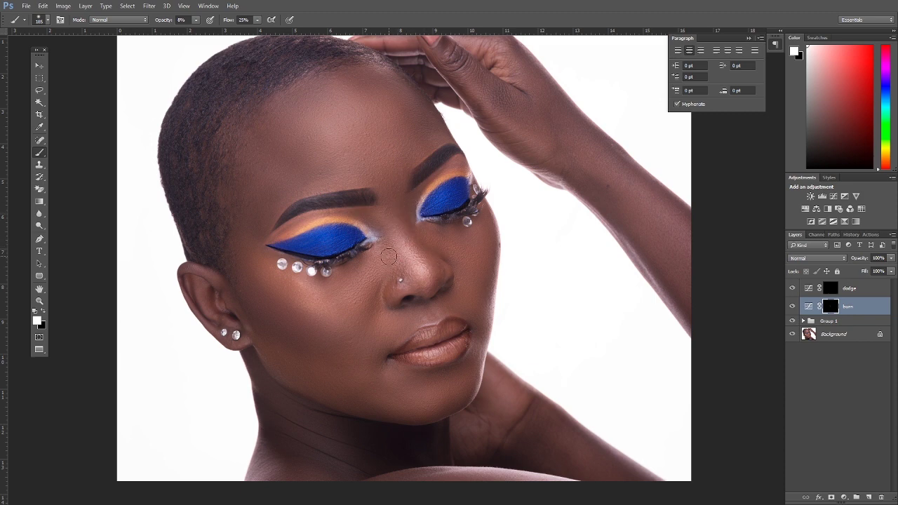
- Enlarge the brush and paint white on the burn mask to darken the cheek hollow, temple, forehead edges and face contour
{"action": "right_click", "coordinate": [308, 300]}
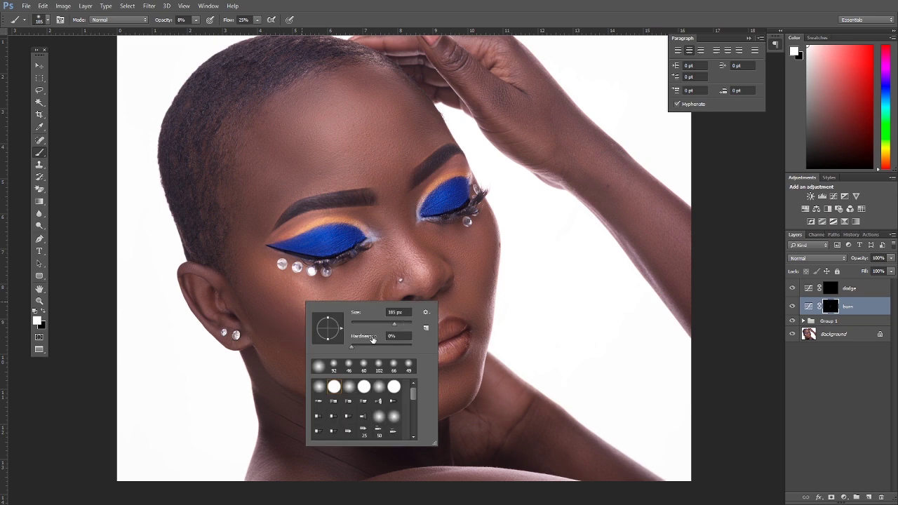
{"action": "left_click", "coordinate": [405, 324]}
{"action": "key", "text": "Return"}
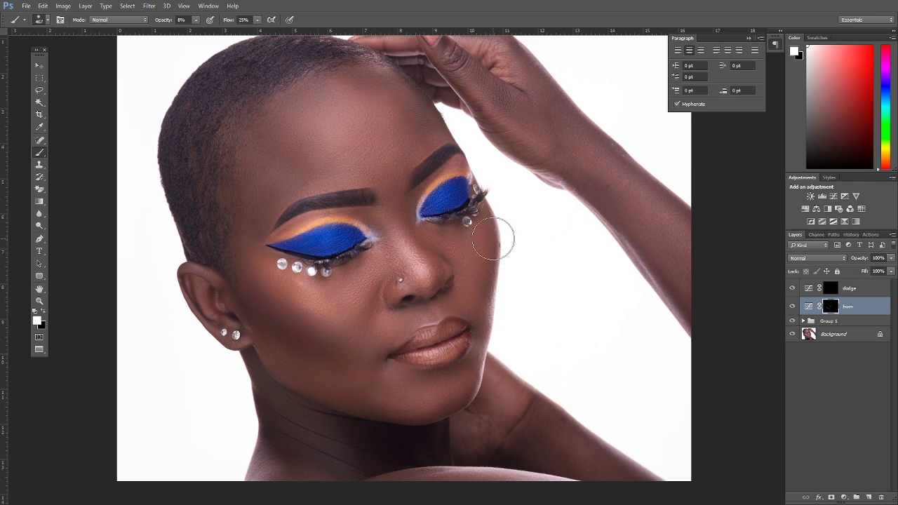
{"action": "left_click_drag", "start_coordinate": [263, 210], "coordinate": [273, 261]}
{"action": "mouse_move", "coordinate": [271, 75]}
{"action": "left_mouse_down"}
{"action": "mouse_move", "coordinate": [326, 116]}
{"action": "mouse_move", "coordinate": [422, 113]}
{"action": "mouse_move", "coordinate": [443, 146]}
{"action": "mouse_move", "coordinate": [385, 106]}
{"action": "mouse_move", "coordinate": [466, 164]}
{"action": "mouse_move", "coordinate": [235, 104]}
{"action": "mouse_move", "coordinate": [260, 191]}
{"action": "mouse_move", "coordinate": [248, 191]}
{"action": "mouse_move", "coordinate": [367, 119]}
{"action": "mouse_move", "coordinate": [251, 237]}
{"action": "mouse_move", "coordinate": [251, 333]}
{"action": "mouse_move", "coordinate": [247, 183]}
{"action": "mouse_move", "coordinate": [236, 251]}
{"action": "mouse_move", "coordinate": [283, 421]}
{"action": "mouse_move", "coordinate": [318, 454]}
{"action": "mouse_move", "coordinate": [472, 478]}
{"action": "mouse_move", "coordinate": [527, 349]}
{"action": "mouse_move", "coordinate": [515, 304]}
{"action": "mouse_move", "coordinate": [508, 349]}
{"action": "left_mouse_up"}
- Resize the soft brush up to 266 px and paint more white on the burn mask to refine the shadows on the face
{"action": "right_click", "coordinate": [502, 299]}
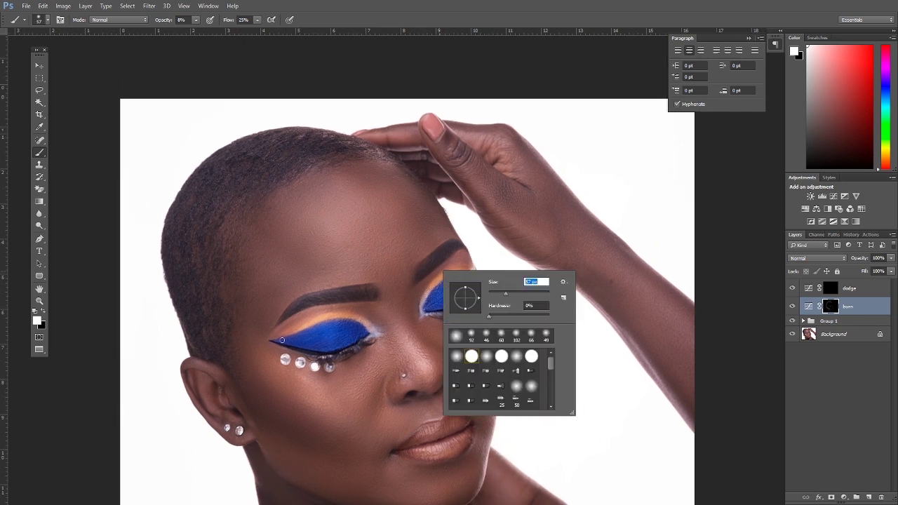
{"action": "left_click", "coordinate": [364, 334]}
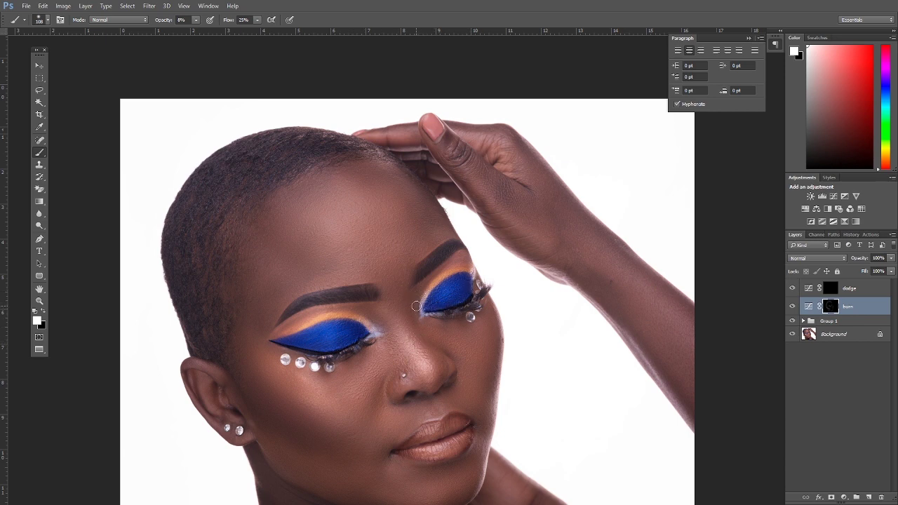
{"action": "scroll", "coordinate": [416, 306], "scroll_direction": "down", "scroll_amount": 2}
{"action": "right_click", "coordinate": [454, 290]}
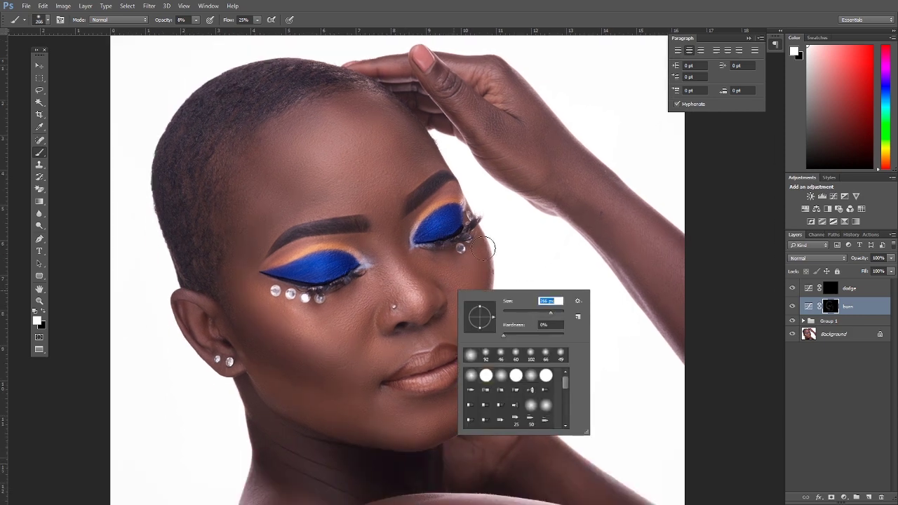
{"action": "key", "text": "Return"}
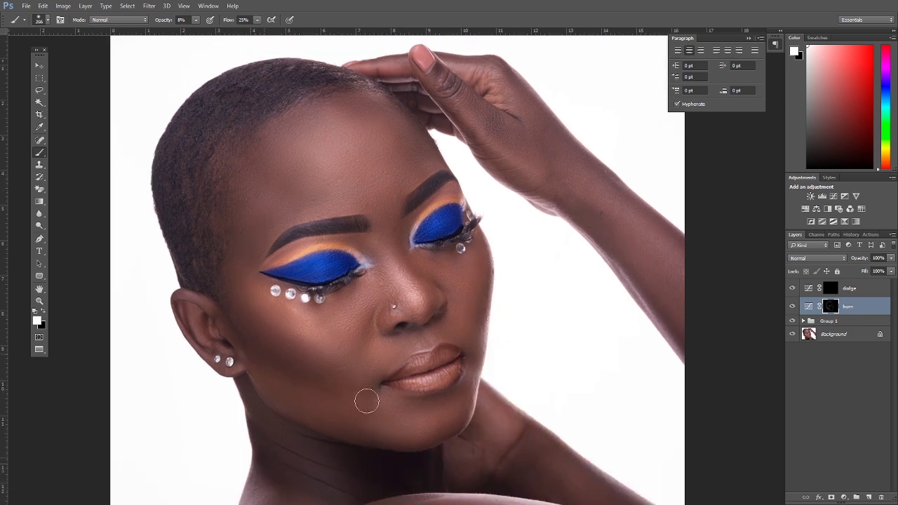
{"action": "scroll", "coordinate": [366, 401], "scroll_direction": "down", "scroll_amount": 2}
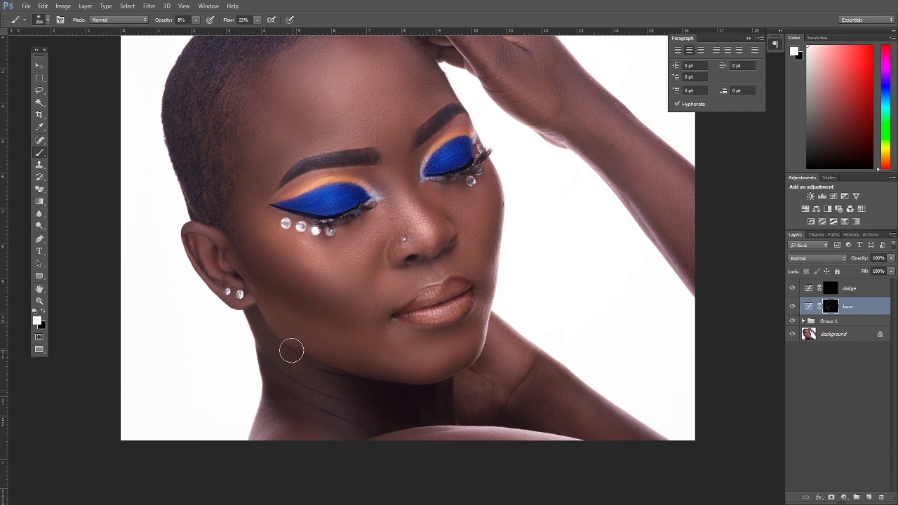
{"action": "scroll", "coordinate": [443, 383], "scroll_direction": "up", "scroll_amount": 1}
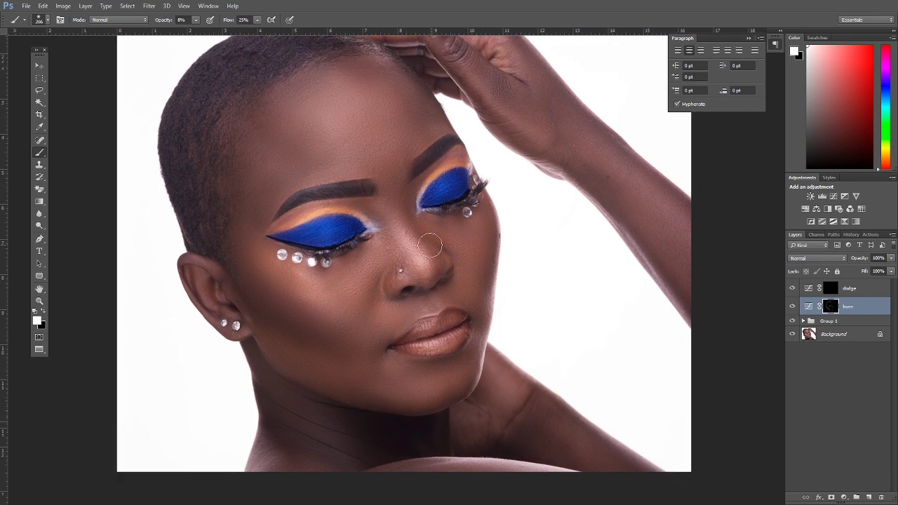
{"action": "left_click_drag", "start_coordinate": [401, 246], "coordinate": [401, 261]}
- Activate the dodge layer's mask and paint white highlights on the nose bridge with a 176 px brush, and on the cheeks at 483 px
{"action": "left_click", "coordinate": [827, 289]}
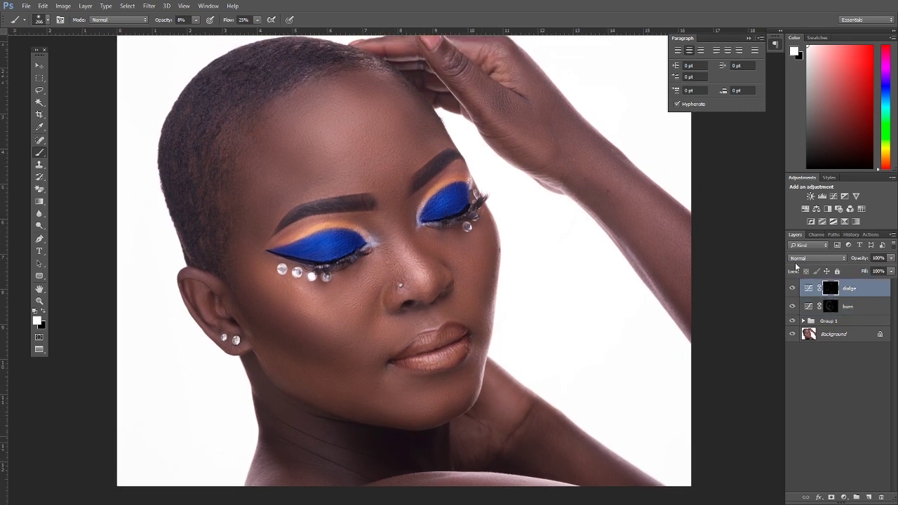
{"action": "right_click", "coordinate": [397, 245]}
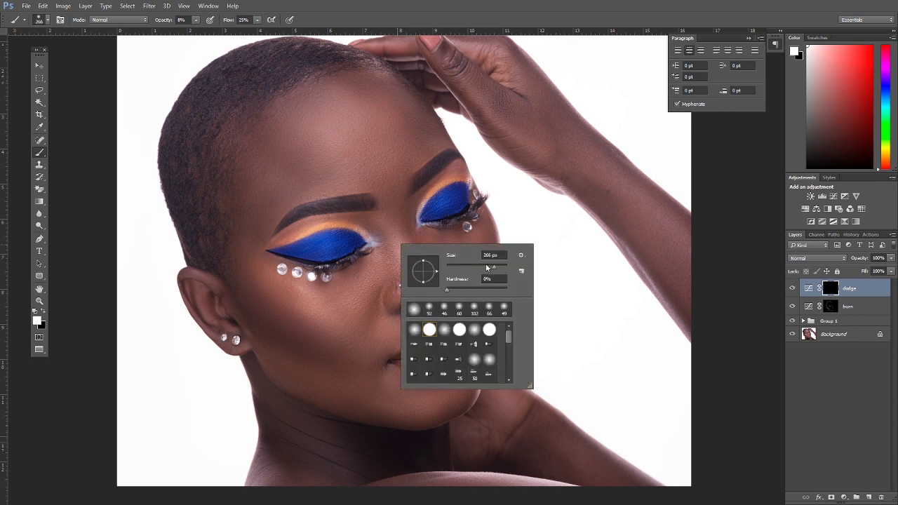
{"action": "left_click", "coordinate": [861, 295]}
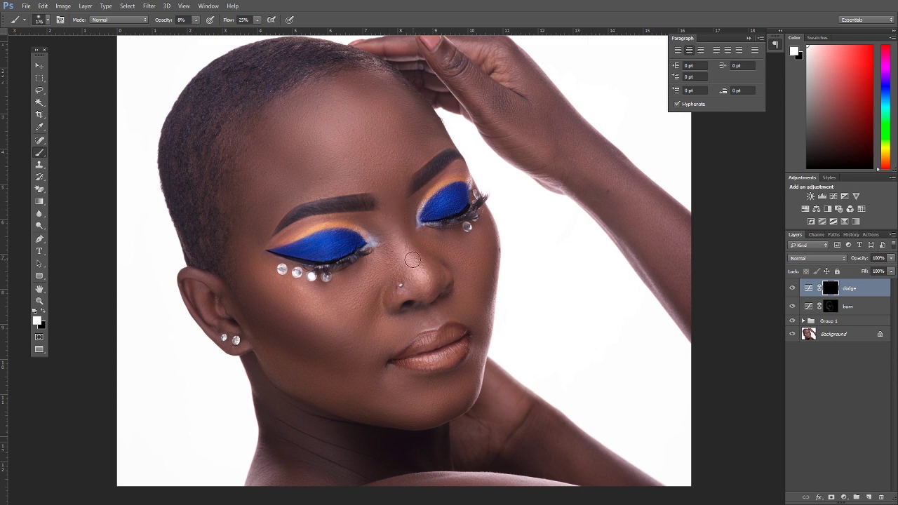
{"action": "right_click", "coordinate": [398, 321]}
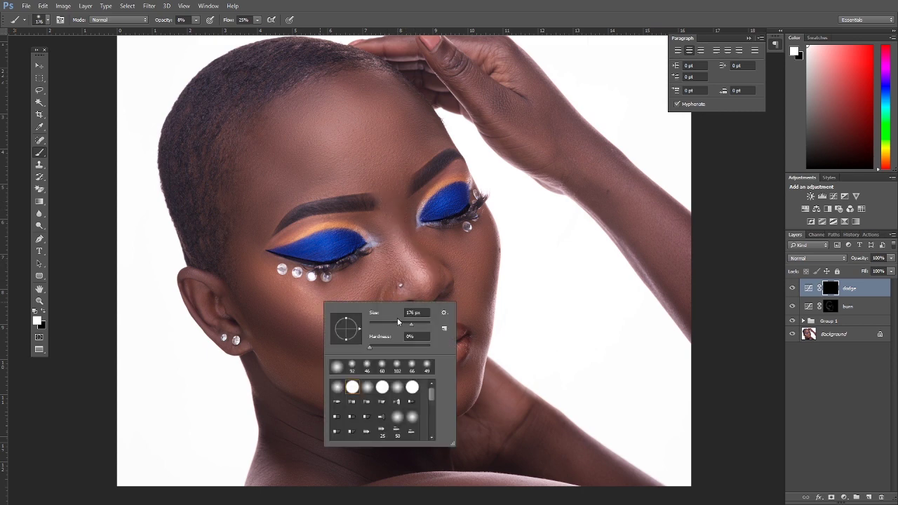
{"action": "left_click", "coordinate": [284, 293]}
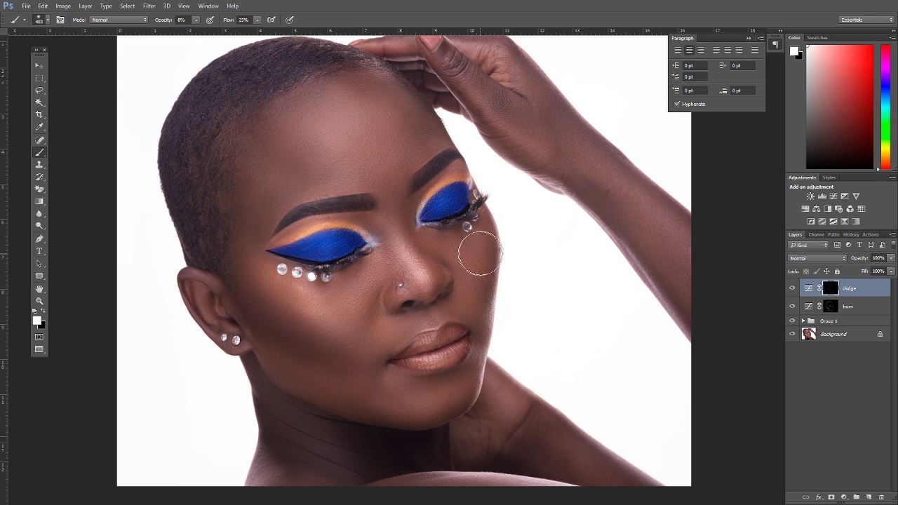
- Reduce the brush to 266 px and brighten the chin on the dodge mask
{"action": "scroll", "coordinate": [437, 325], "scroll_direction": "down", "scroll_amount": 2}
{"action": "right_click", "coordinate": [436, 329]}
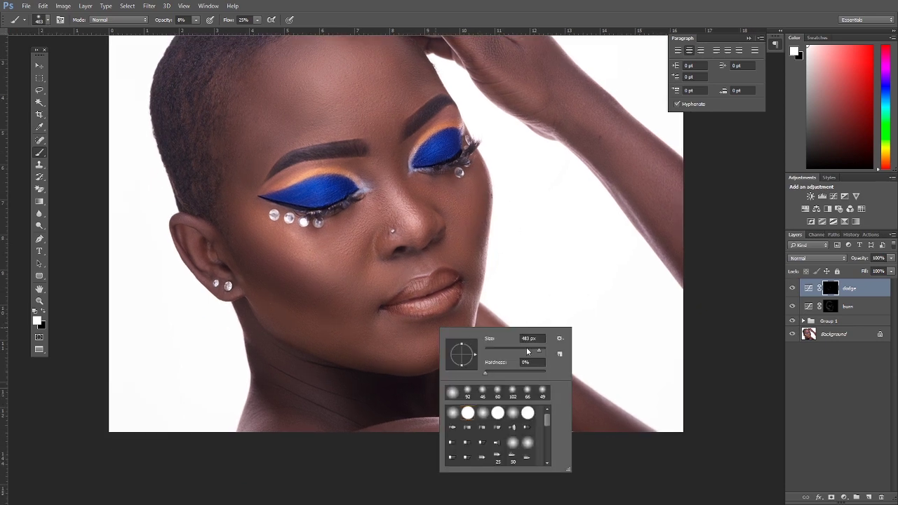
{"action": "left_click_drag", "start_coordinate": [531, 353], "coordinate": [453, 353]}
{"action": "key", "text": "Return"}
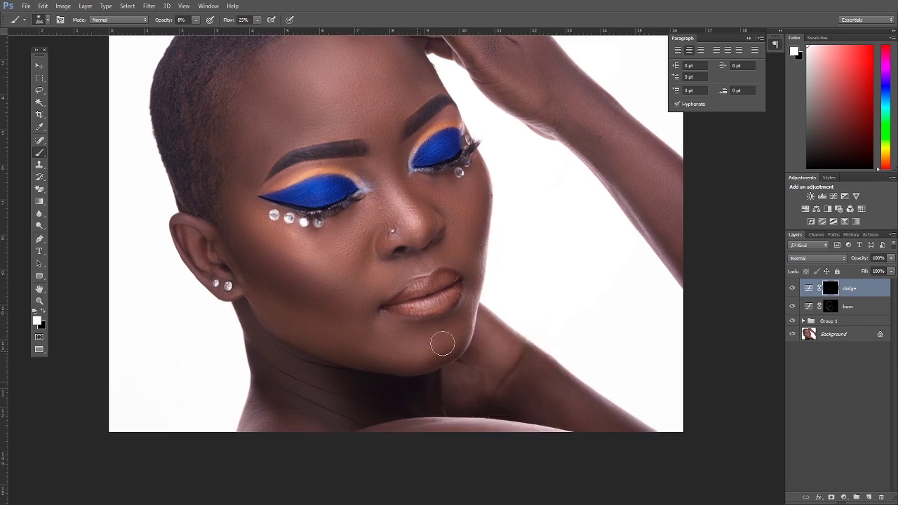
{"action": "left_click_drag", "start_coordinate": [418, 259], "coordinate": [413, 289]}
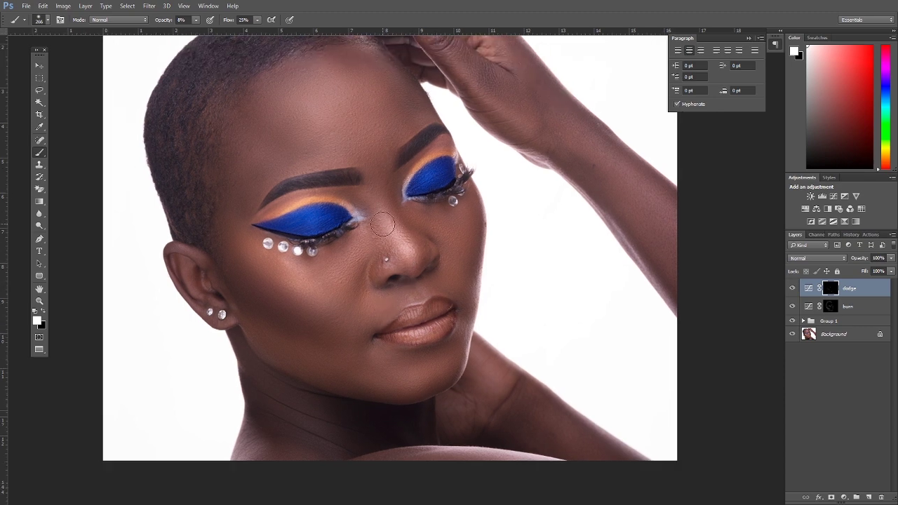
- Enlarge the brush and paint white on the dodge mask to highlight the centre of the forehead
{"action": "left_click_drag", "start_coordinate": [362, 119], "coordinate": [370, 171]}
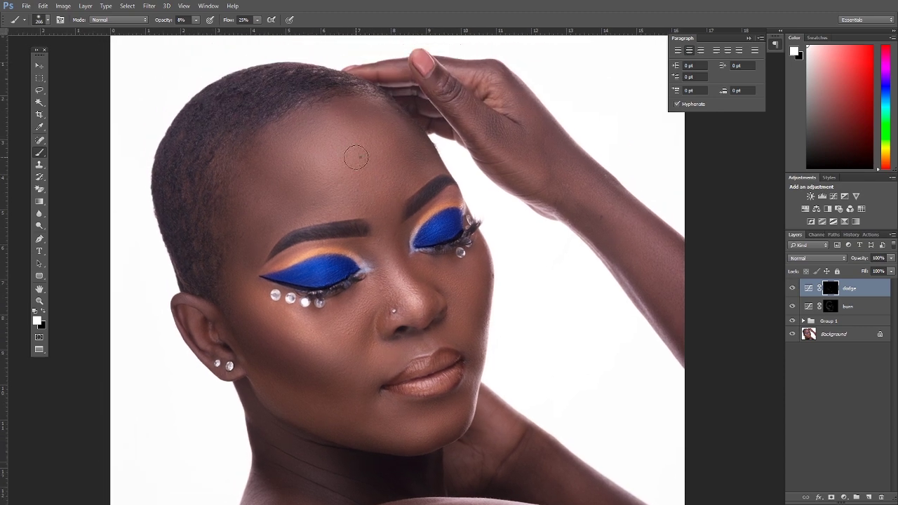
{"action": "right_click", "coordinate": [362, 161]}
{"action": "key", "text": "Return"}
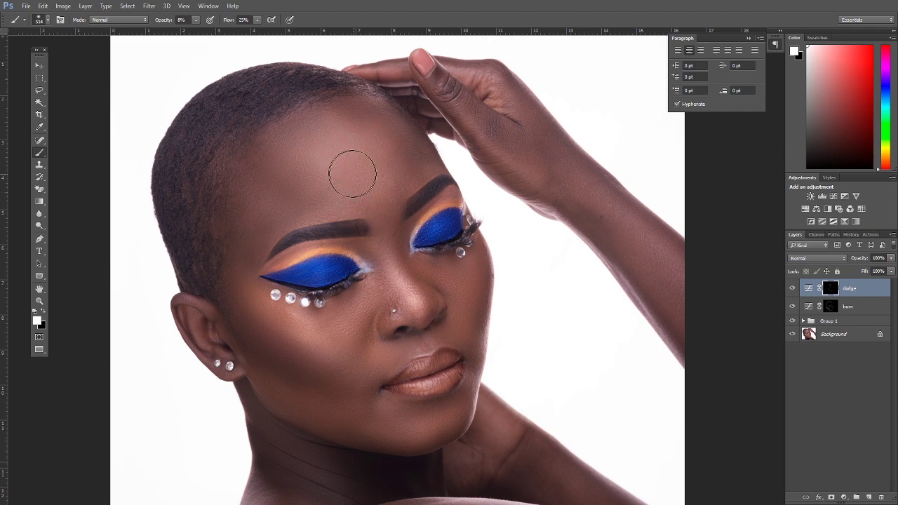
{"action": "left_click_drag", "start_coordinate": [351, 171], "coordinate": [395, 79]}
- Brighten the blue eyelids on the dodge mask with a 297 px brush, and reduce the brush to 191 px for the finer highlights
{"action": "right_click", "coordinate": [379, 198]}
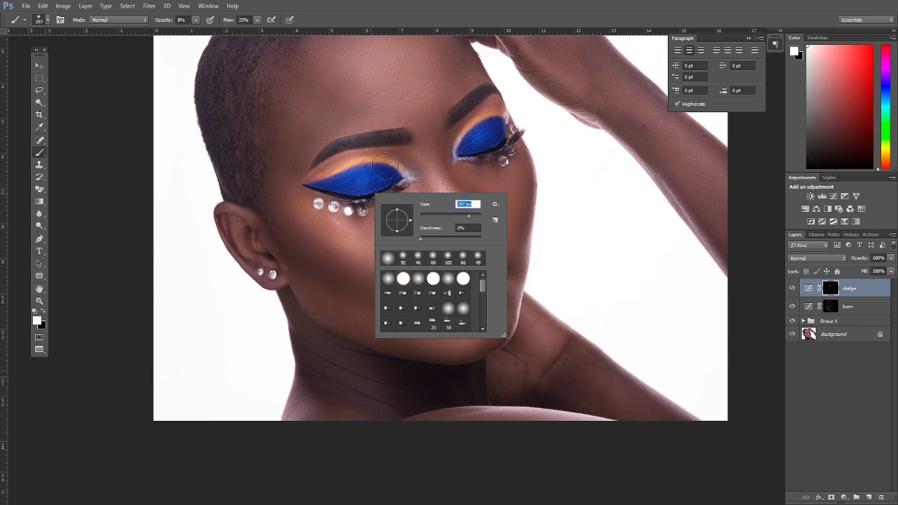
{"action": "key", "text": "Return"}
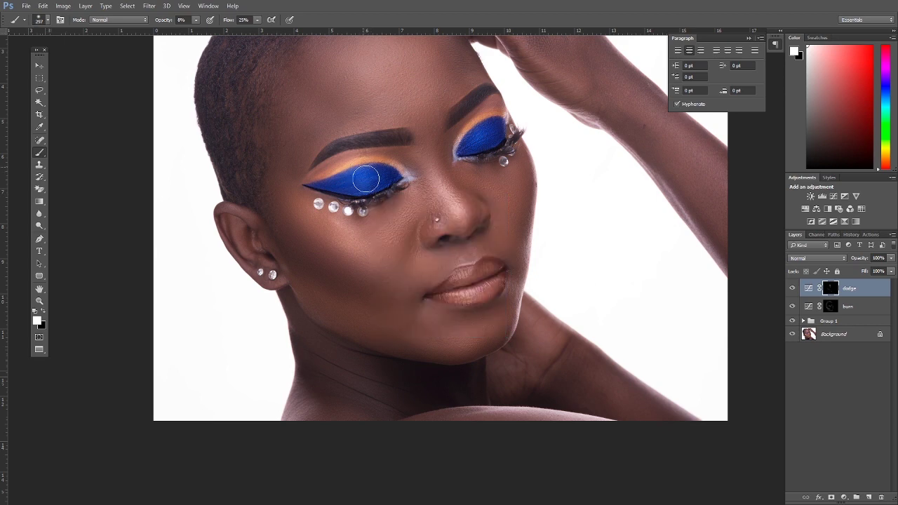
{"action": "left_click_drag", "start_coordinate": [499, 137], "coordinate": [485, 130]}
{"action": "right_click", "coordinate": [358, 161]}
{"action": "mouse_move", "coordinate": [451, 184]}
{"action": "left_mouse_down"}
{"action": "mouse_move", "coordinate": [318, 176]}
{"action": "mouse_move", "coordinate": [508, 102]}
{"action": "mouse_move", "coordinate": [493, 99]}
{"action": "mouse_move", "coordinate": [314, 191]}
{"action": "left_mouse_up"}
{"action": "key", "text": "Return"}
{"action": "left_click_drag", "start_coordinate": [372, 255], "coordinate": [370, 202]}
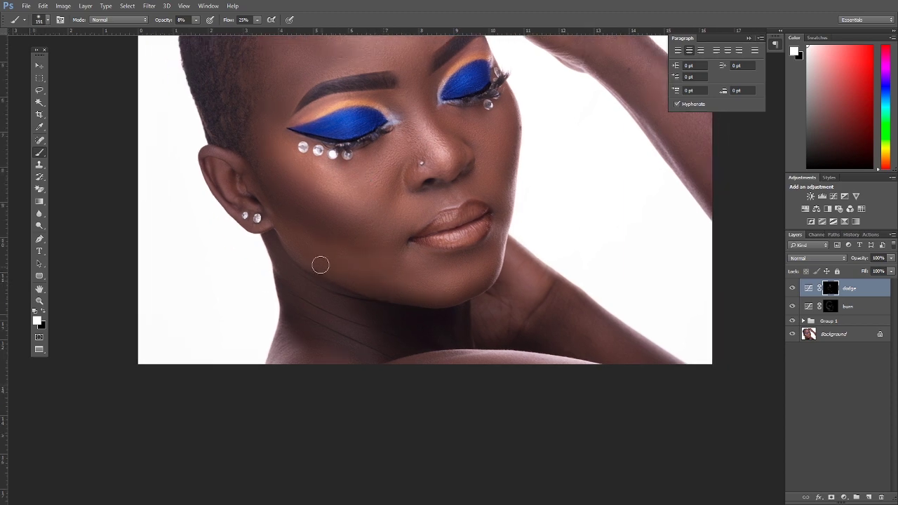
- Set the brush to 483 px and paint white on the dodge mask to lift the highlight on the shoulder
{"action": "left_click_drag", "start_coordinate": [444, 287], "coordinate": [419, 235]}
{"action": "right_click", "coordinate": [316, 258]}
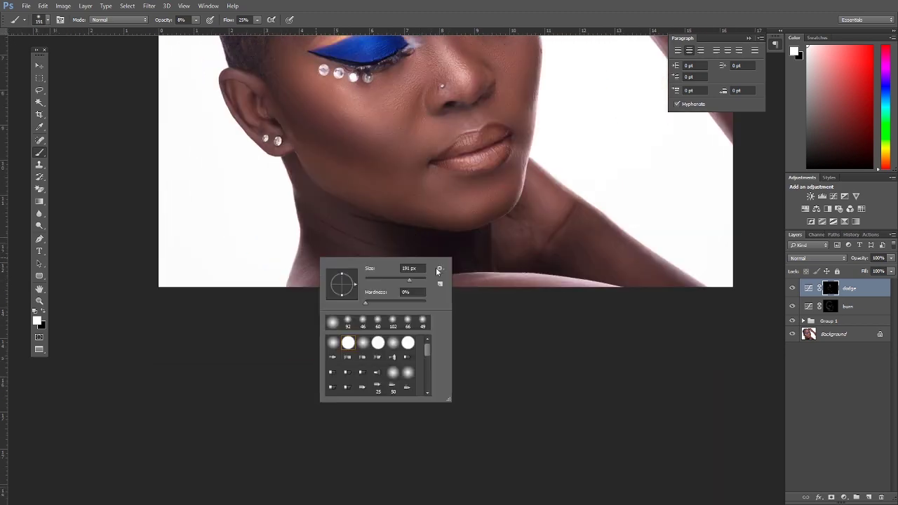
{"action": "left_click", "coordinate": [423, 280]}
{"action": "type", "text": "500"}
{"action": "key", "text": "Return"}
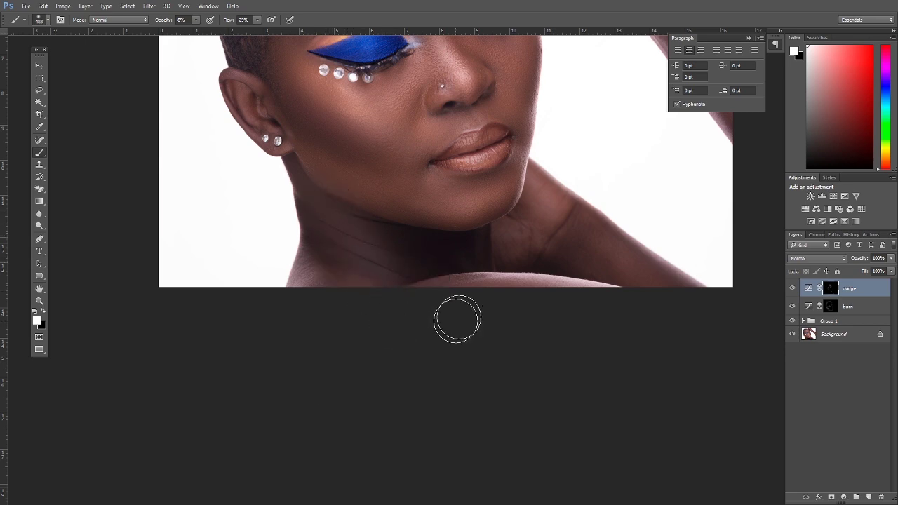
{"action": "left_click_drag", "start_coordinate": [620, 271], "coordinate": [557, 333]}
{"action": "scroll", "coordinate": [562, 365], "scroll_direction": "up", "scroll_amount": 5}
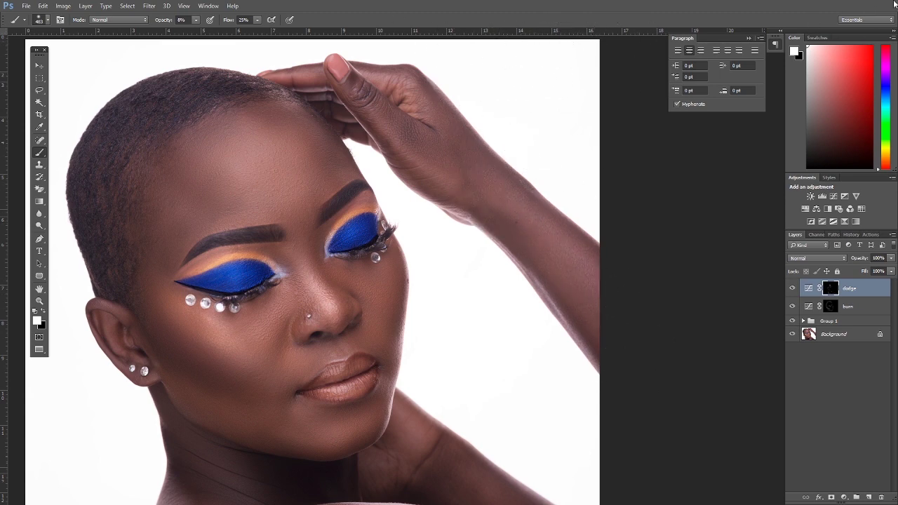
- Select the dodge and burn layers together and place them in a new group
{"action": "key", "text": "ctrl+minus"}
{"action": "key", "text": "ctrl+minus"}
{"action": "key", "text": "ctrl+minus"}
{"action": "key", "text": "ctrl+minus"}
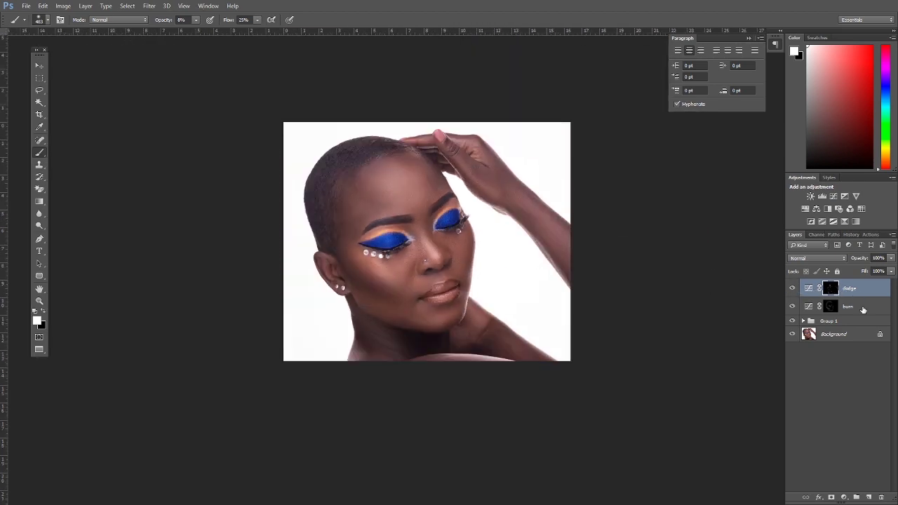
{"action": "left_click", "coordinate": [864, 310], "text": "shift"}
{"action": "left_click_drag", "start_coordinate": [865, 294], "coordinate": [856, 497]}
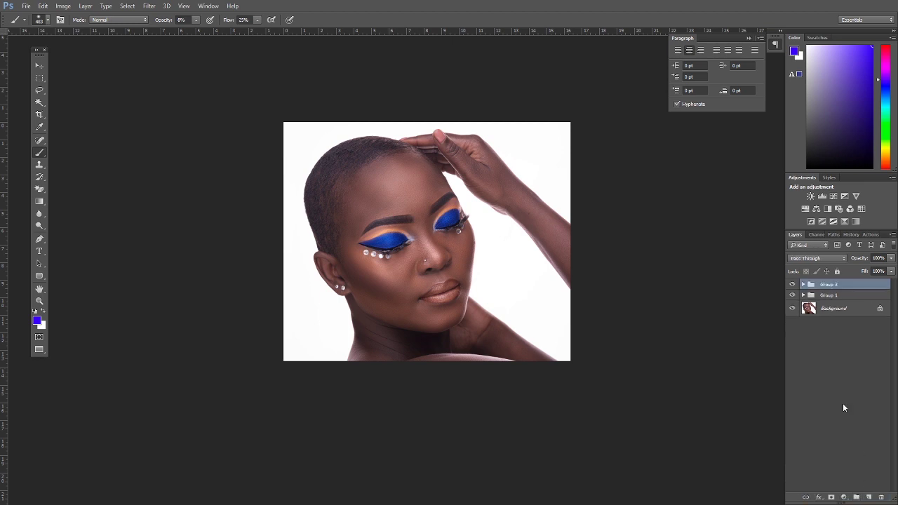
- Toggle the dodge and burn group's visibility to compare the portrait with and without contouring
{"action": "left_click", "coordinate": [792, 284]}
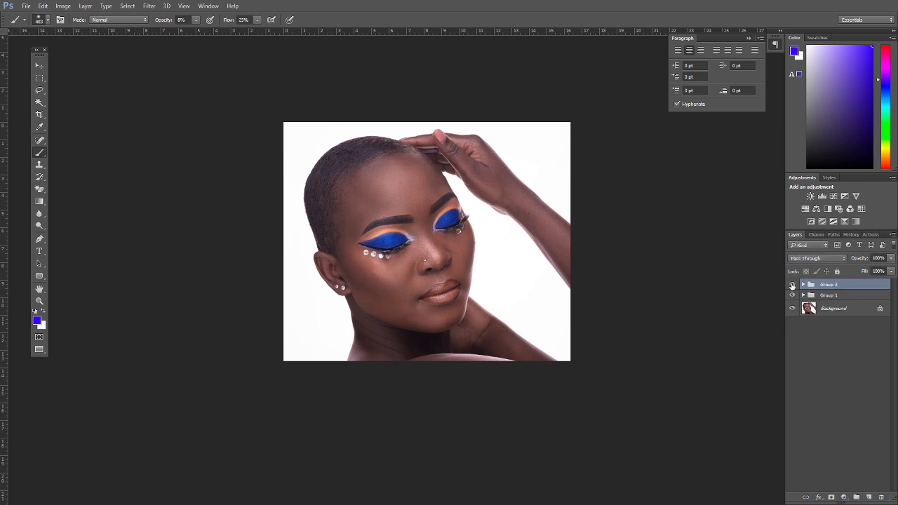
{"action": "left_click", "coordinate": [793, 285]}
{"action": "left_click", "coordinate": [792, 285]}
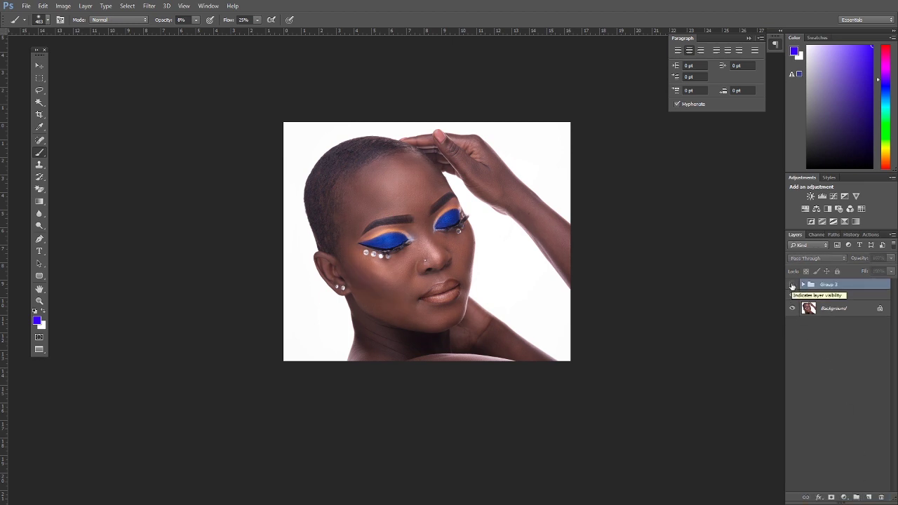
{"action": "left_click", "coordinate": [793, 285]}
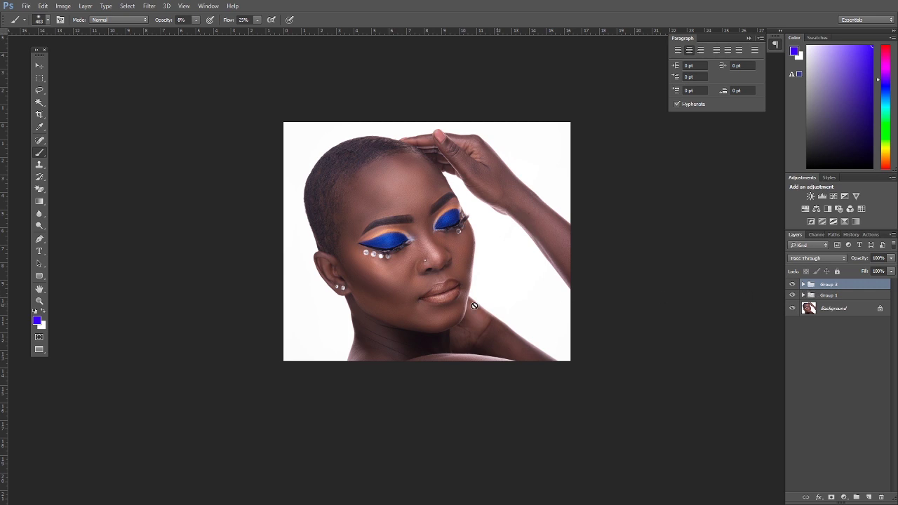
- Zoom in on the lips and stamp all visible layers into a new merged layer on top
{"action": "left_click", "coordinate": [39, 301]}
{"action": "left_click", "coordinate": [463, 284]}
{"action": "left_click", "coordinate": [463, 283]}
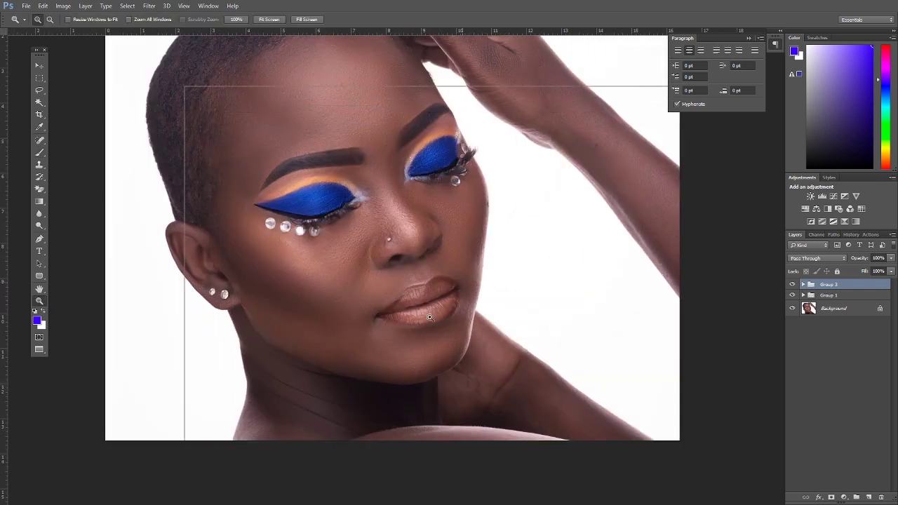
{"action": "left_click", "coordinate": [463, 283]}
{"action": "left_click", "coordinate": [464, 283]}
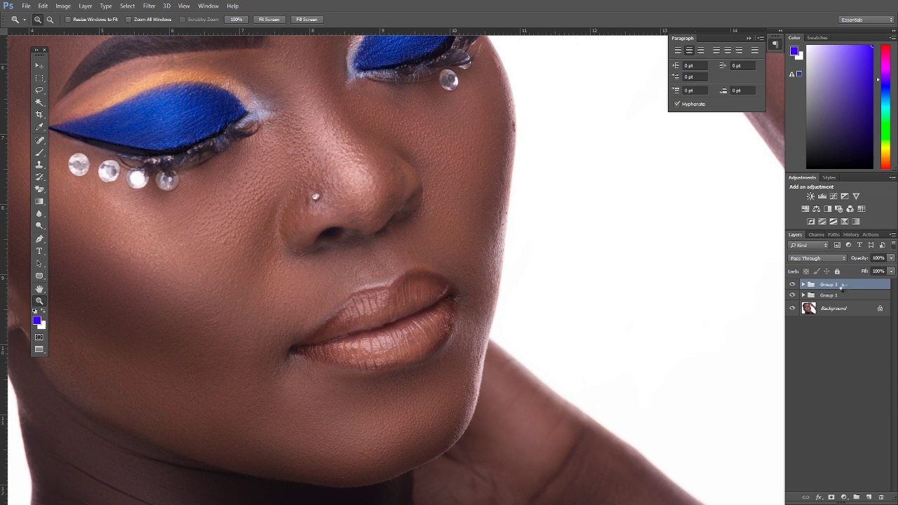
{"action": "key", "text": "ctrl+shift+alt+e"}
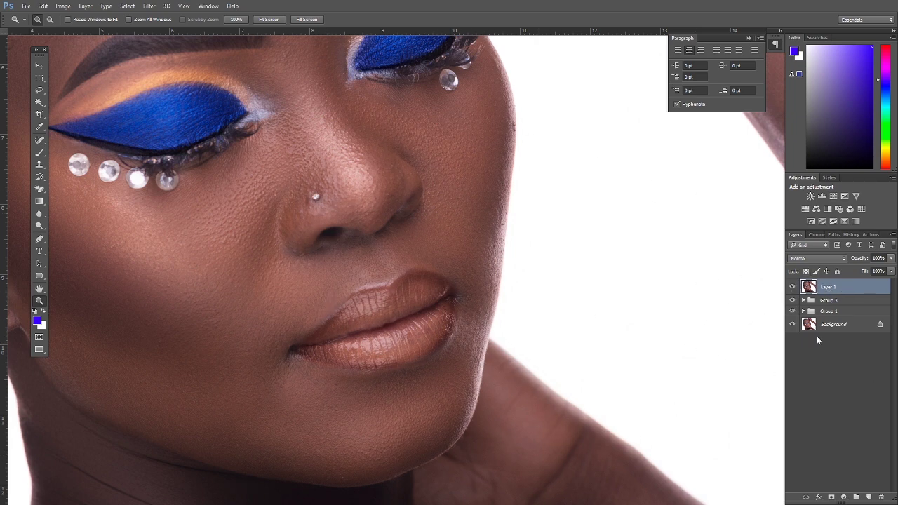
- Set the Lasso feather to 0 px, outline a generous area around the lips and copy it to a new layer
{"action": "left_click", "coordinate": [40, 92]}
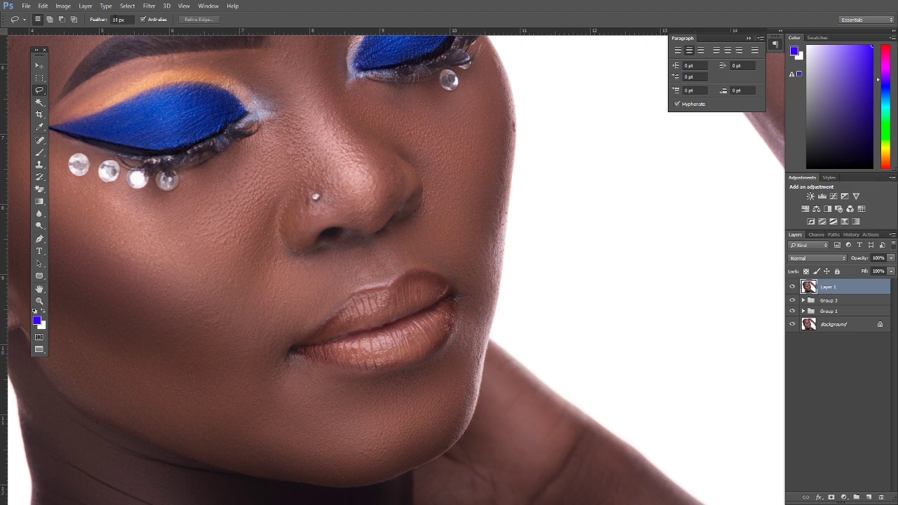
{"action": "left_click", "coordinate": [105, 21]}
{"action": "type", "text": "0"}
{"action": "key", "text": "Return"}
{"action": "mouse_move", "coordinate": [455, 205]}
{"action": "left_mouse_down"}
{"action": "mouse_move", "coordinate": [373, 202]}
{"action": "mouse_move", "coordinate": [283, 243]}
{"action": "mouse_move", "coordinate": [247, 304]}
{"action": "mouse_move", "coordinate": [245, 370]}
{"action": "mouse_move", "coordinate": [287, 420]}
{"action": "mouse_move", "coordinate": [368, 435]}
{"action": "mouse_move", "coordinate": [440, 418]}
{"action": "mouse_move", "coordinate": [487, 360]}
{"action": "mouse_move", "coordinate": [496, 254]}
{"action": "mouse_move", "coordinate": [490, 224]}
{"action": "left_mouse_up"}
{"action": "right_click", "coordinate": [331, 187]}
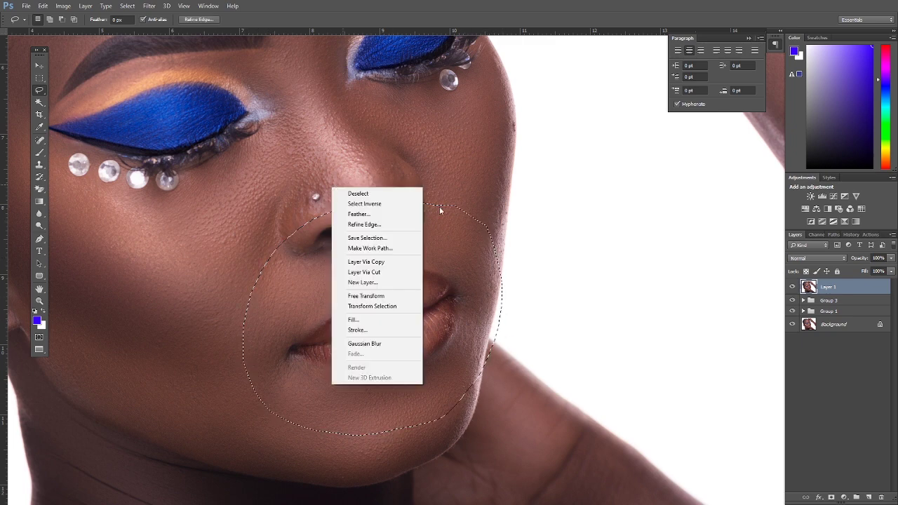
{"action": "left_click", "coordinate": [365, 262]}
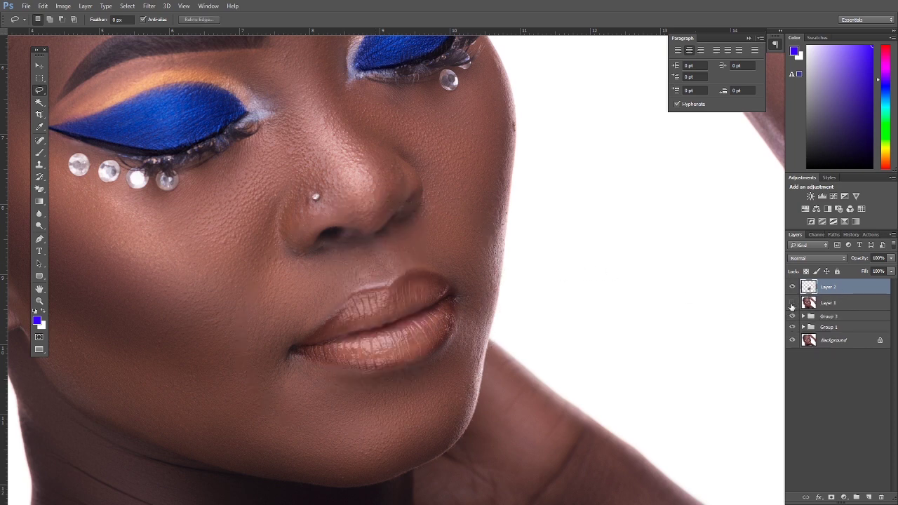
- Delete the full merged layer beneath the lip copy and make the lip copy layer active
{"action": "left_click", "coordinate": [838, 306]}
{"action": "left_click_drag", "start_coordinate": [838, 307], "coordinate": [882, 496]}
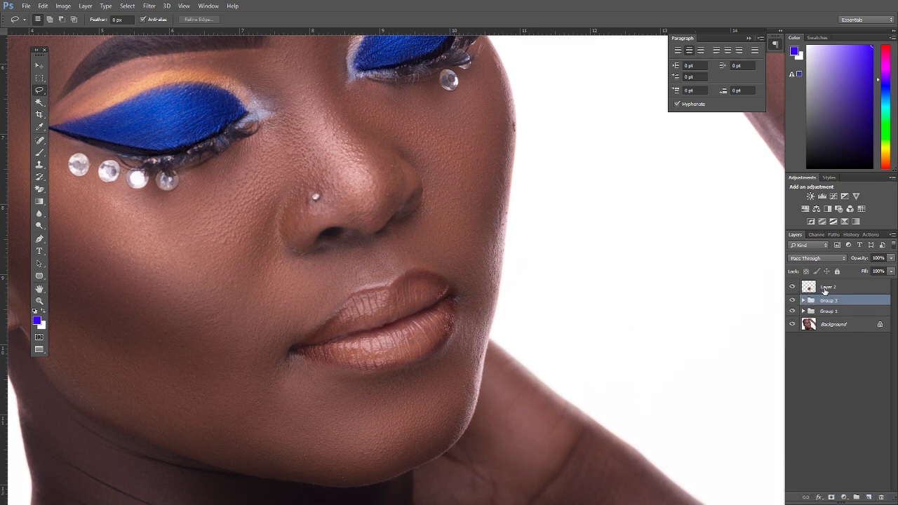
{"action": "left_click", "coordinate": [825, 289]}
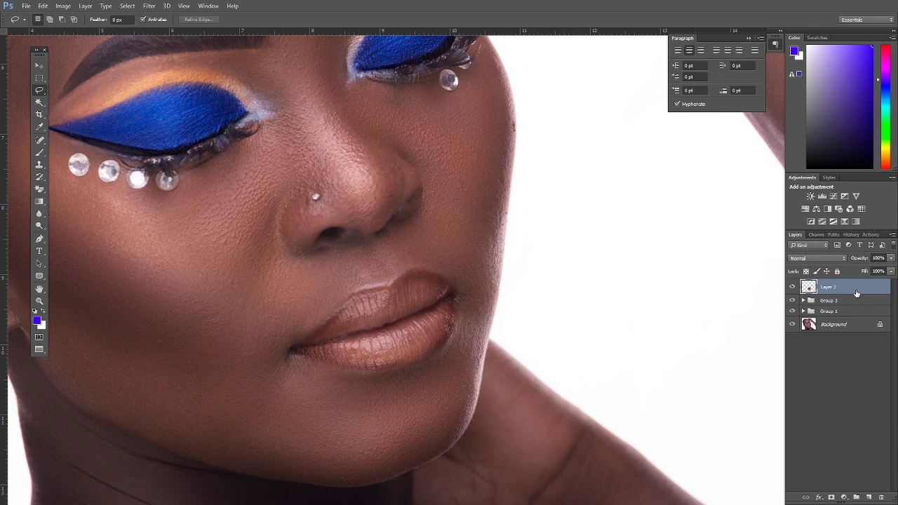
- Duplicate the lip copy layer, then rename the original lip layer lowe and the duplicate above it upper
{"action": "left_click_drag", "start_coordinate": [856, 292], "coordinate": [869, 496]}
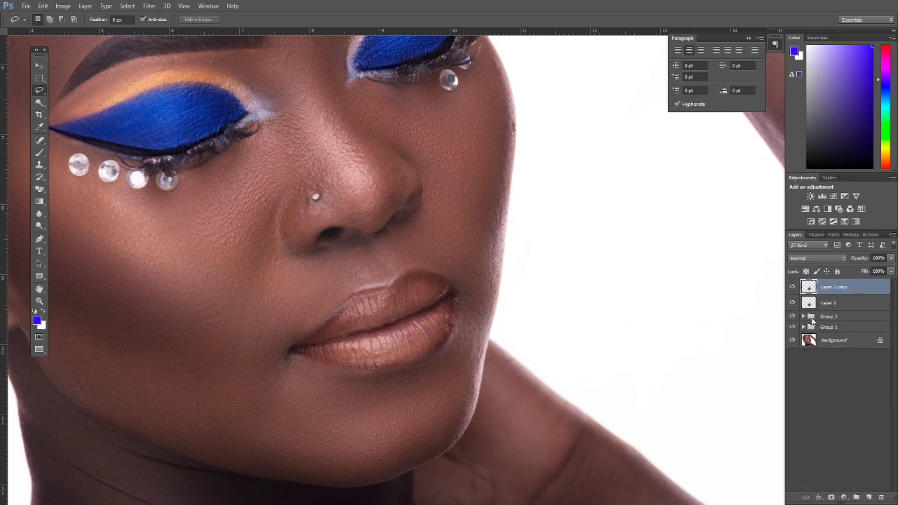
{"action": "left_click", "coordinate": [792, 288]}
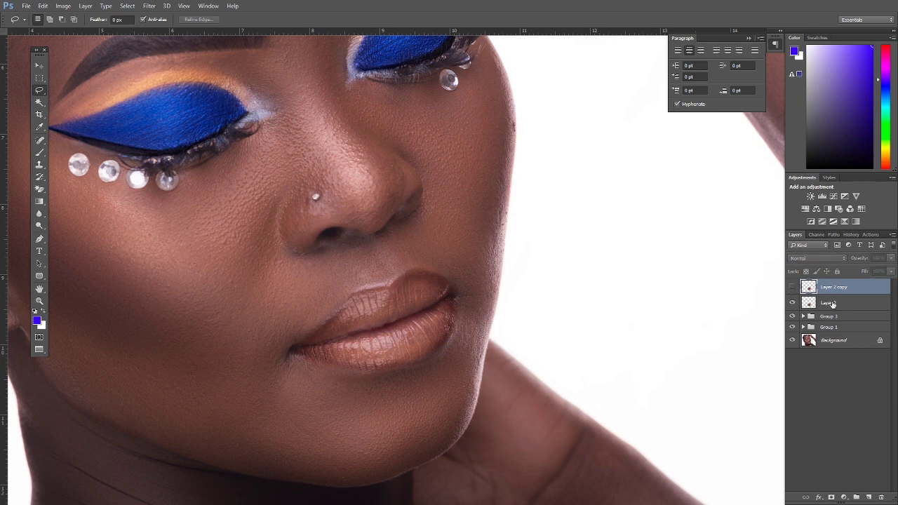
{"action": "double_click", "coordinate": [832, 303]}
{"action": "key", "text": "BackSpace"}
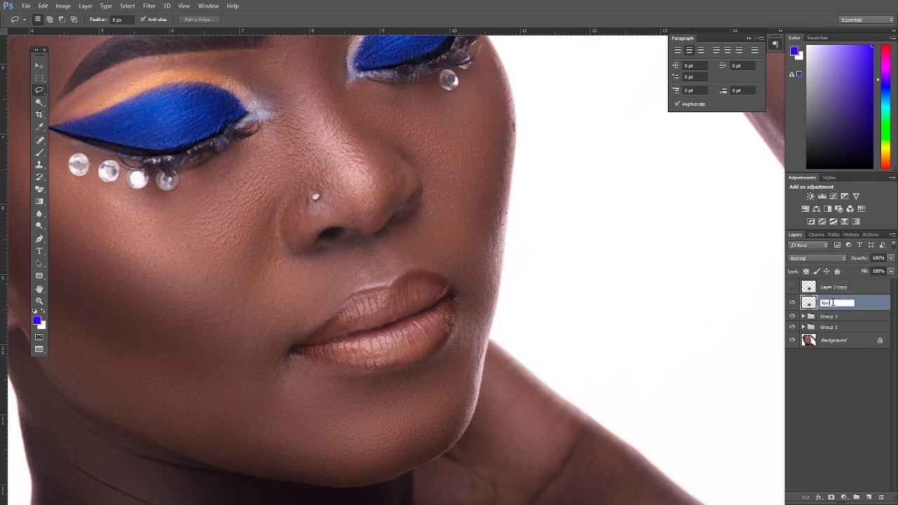
{"action": "key", "text": "Return"}
{"action": "double_click", "coordinate": [829, 287]}
{"action": "type", "text": "u"}
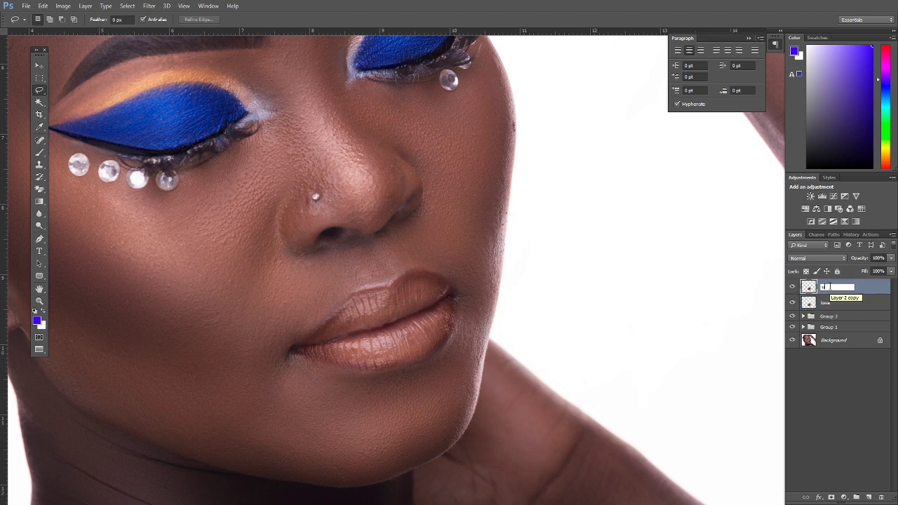
{"action": "type", "text": "pper"}
{"action": "key", "text": "Return"}
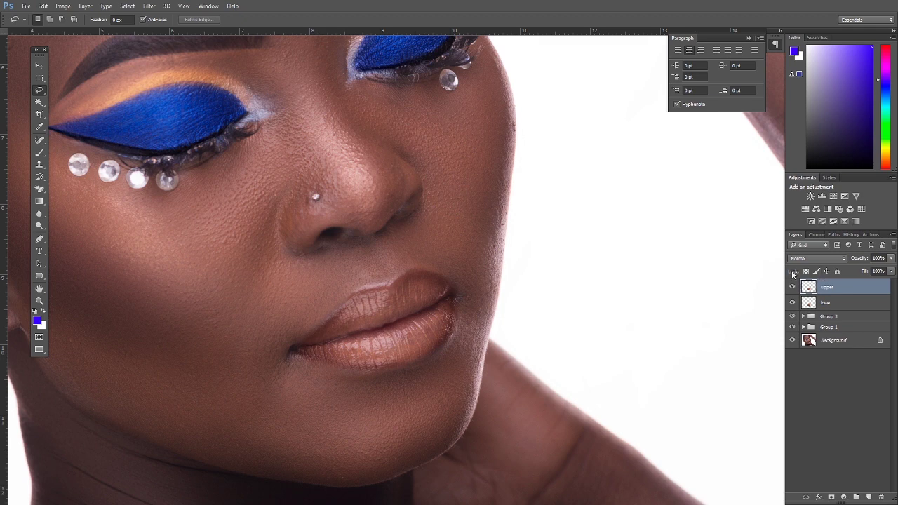
- Hide the upper layer and apply a Gaussian Blur to the lowe layer with the radius reduced
{"action": "left_click", "coordinate": [792, 287]}
{"action": "left_click", "coordinate": [847, 306]}
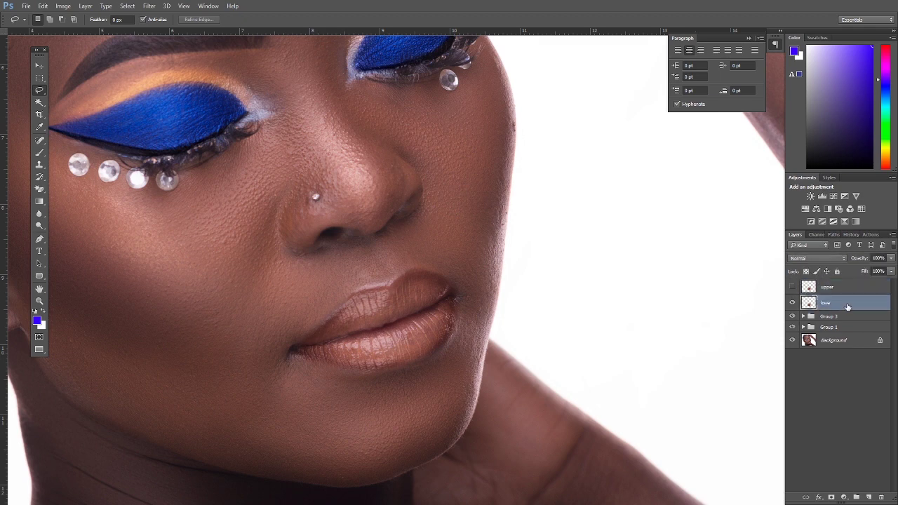
{"action": "left_click", "coordinate": [149, 5]}
{"action": "mouse_move", "coordinate": [154, 109]}
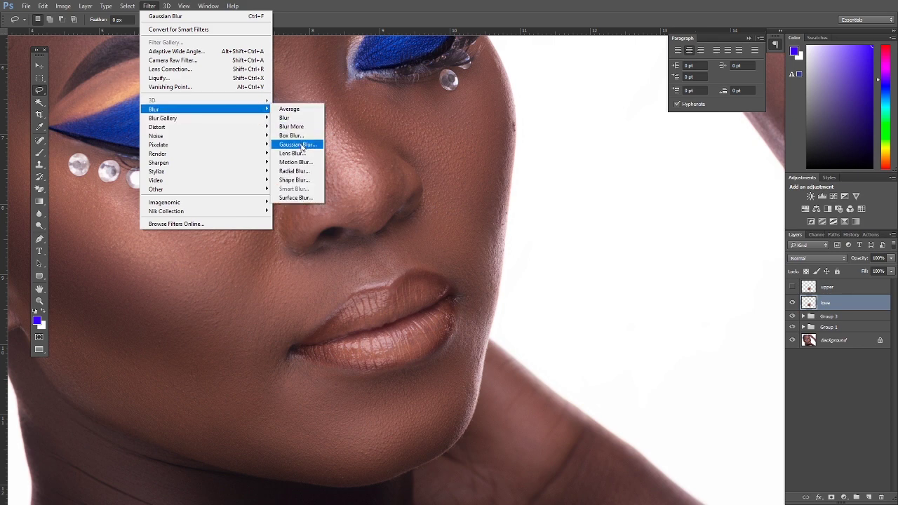
{"action": "left_click", "coordinate": [299, 144]}
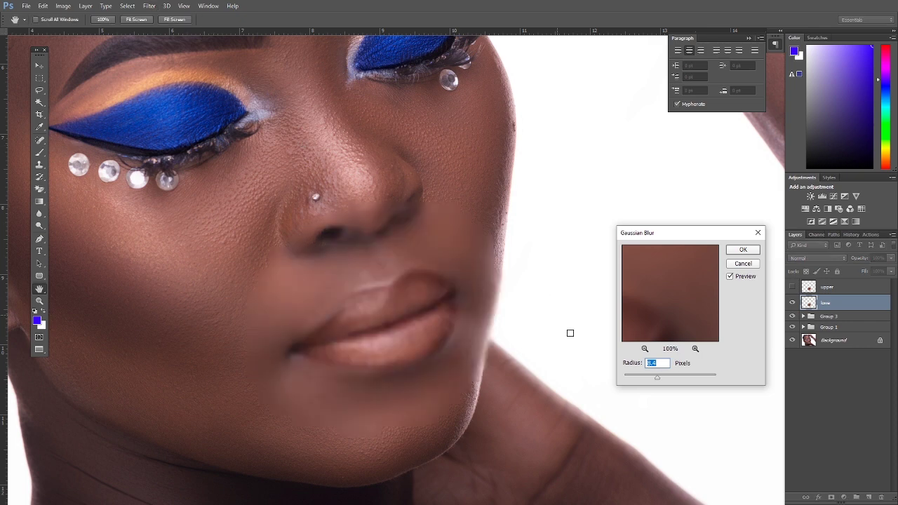
{"action": "left_click_drag", "start_coordinate": [665, 383], "coordinate": [651, 381]}
{"action": "left_click", "coordinate": [743, 250]}
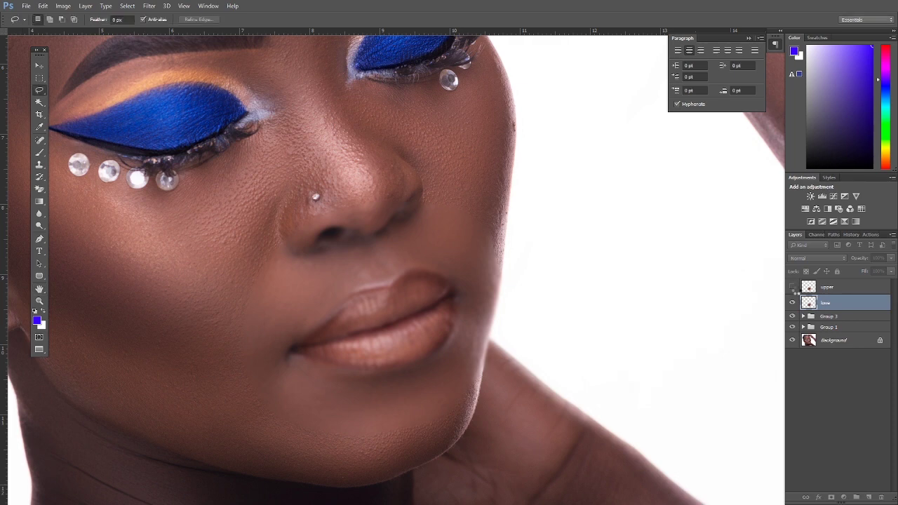
- Show the upper layer and use Apply Image on it with lowe as the source layer, Subtract blending, scale 2 and offset 128
{"action": "left_click", "coordinate": [811, 287]}
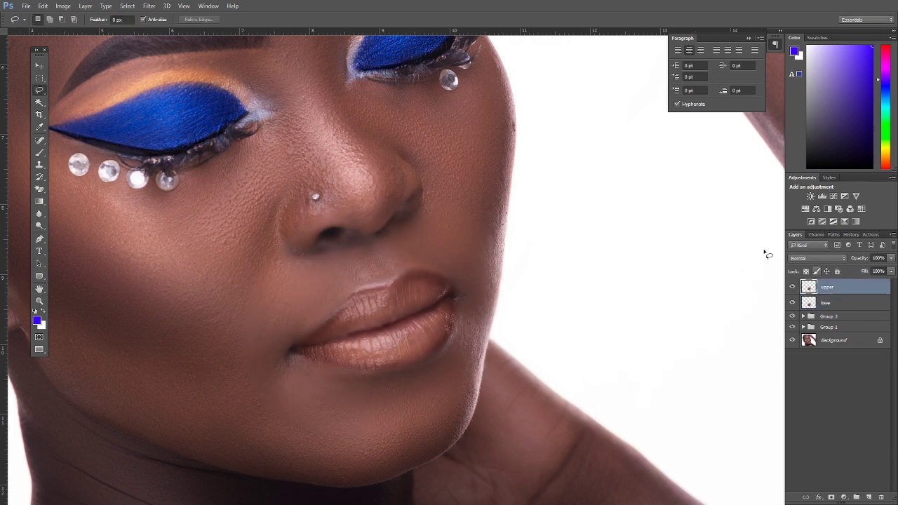
{"action": "left_click", "coordinate": [62, 6]}
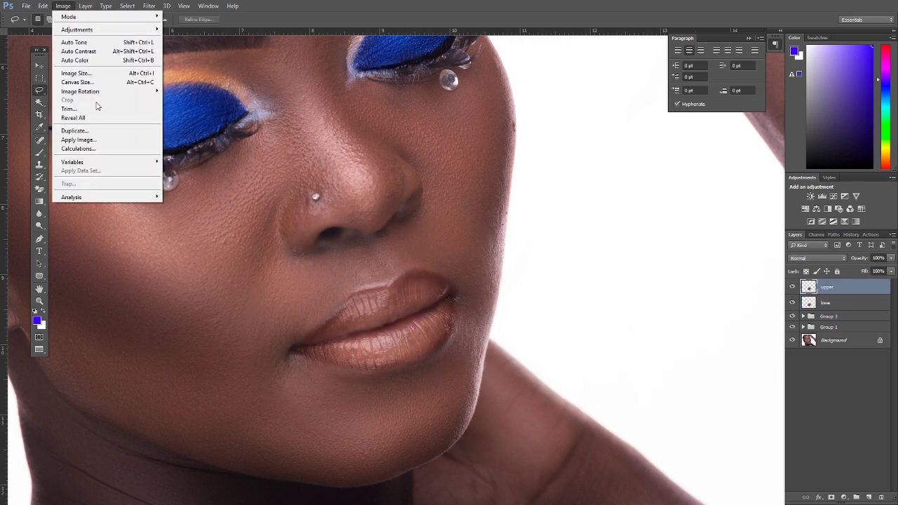
{"action": "left_click", "coordinate": [80, 139]}
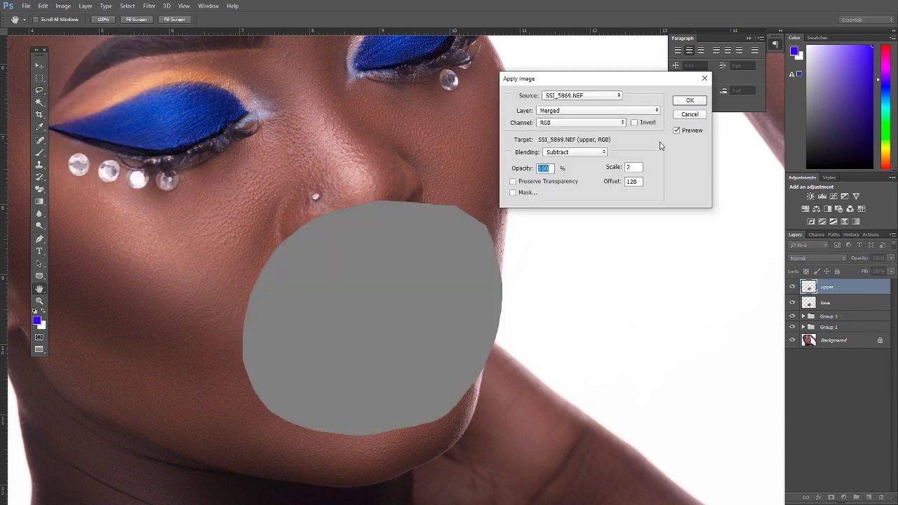
{"action": "left_click", "coordinate": [658, 113]}
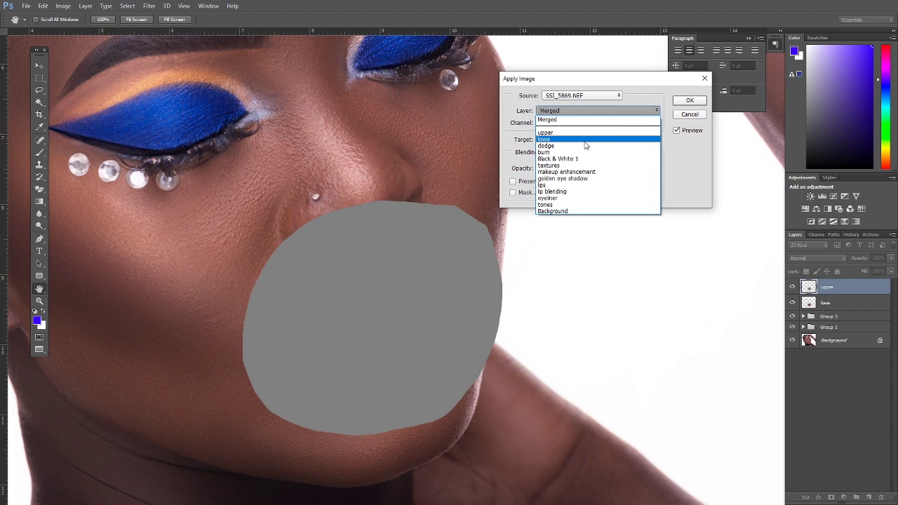
{"action": "left_click", "coordinate": [589, 137]}
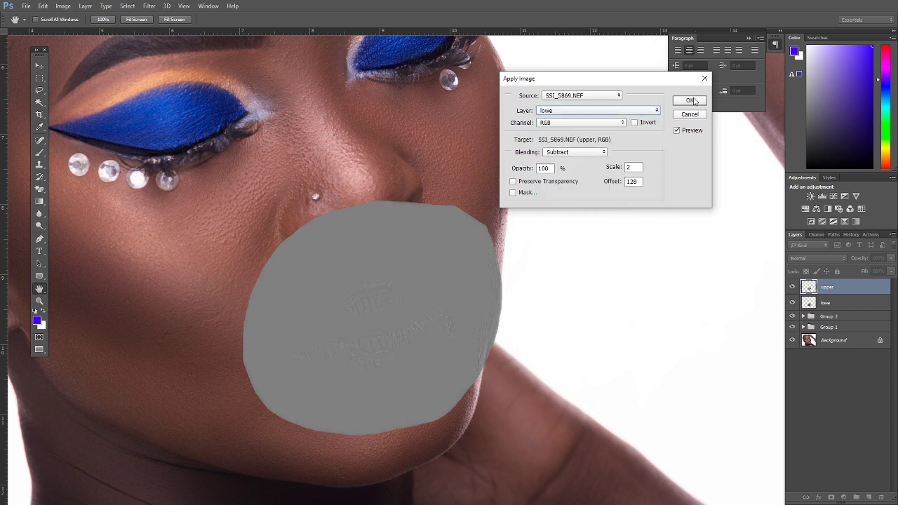
{"action": "left_click", "coordinate": [690, 100]}
- Set the upper layer's blend mode to Linear Light
{"action": "key", "text": "l"}
{"action": "left_click", "coordinate": [817, 258]}
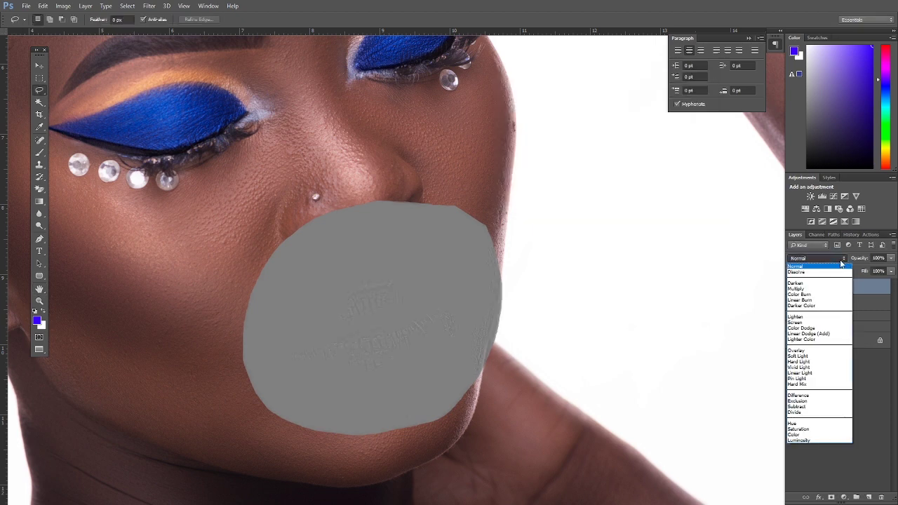
{"action": "left_click", "coordinate": [802, 374]}
- Make the lowe layer active and trace a closed Pen path around the upper lip from the mouth corner to just past the cupid's bow
{"action": "left_click", "coordinate": [818, 307]}
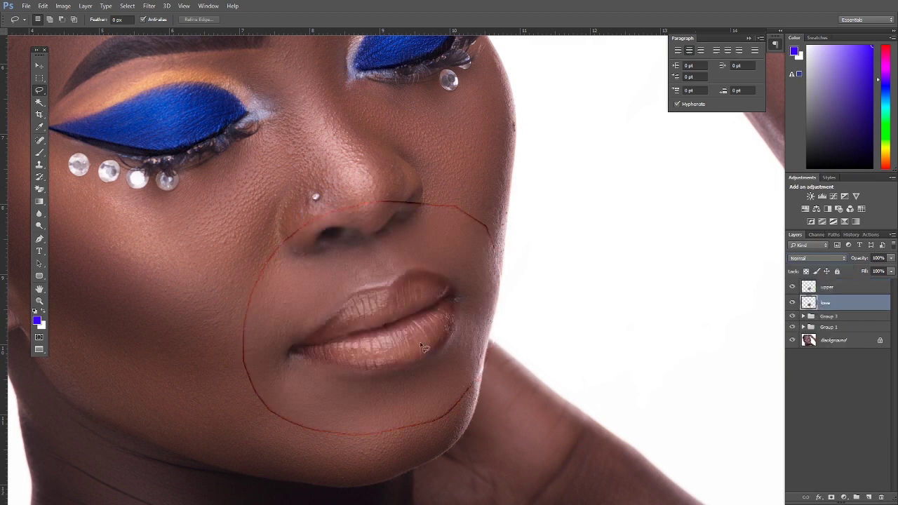
{"action": "left_click", "coordinate": [39, 300]}
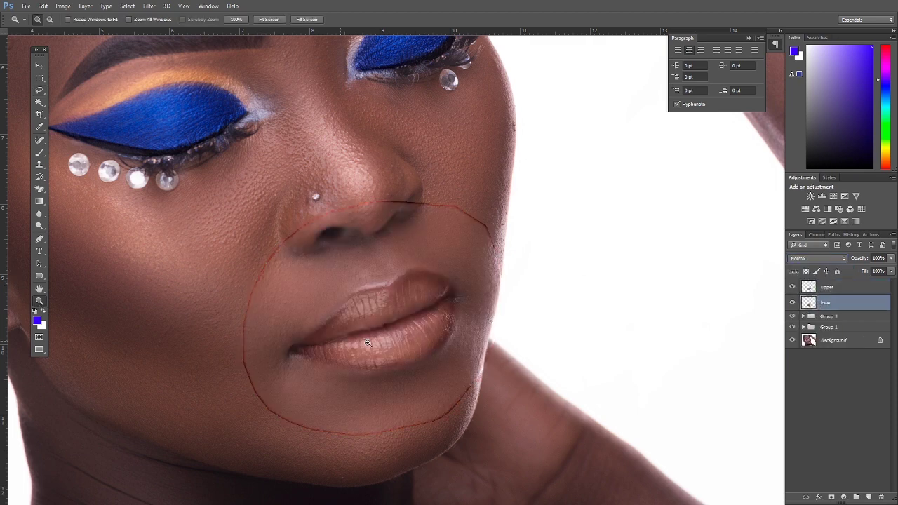
{"action": "left_click", "coordinate": [439, 344]}
{"action": "left_click_drag", "start_coordinate": [387, 293], "coordinate": [375, 215]}
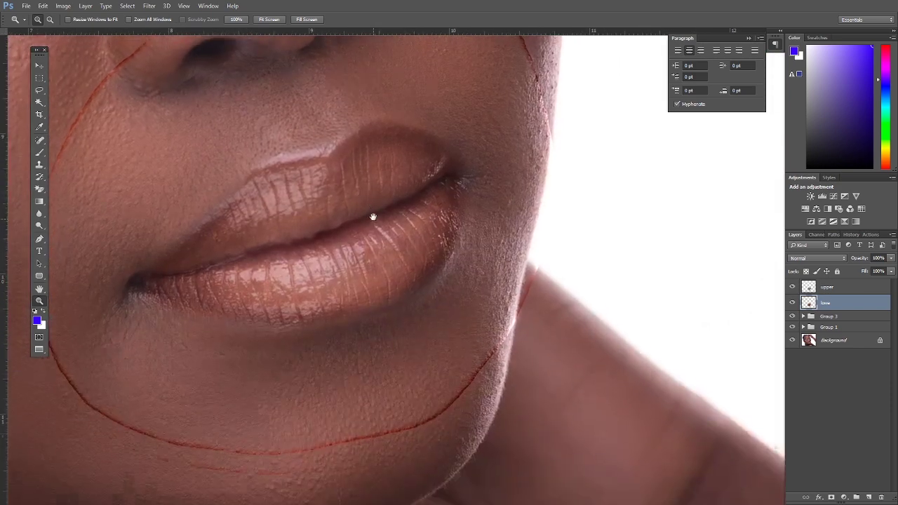
{"action": "left_click", "coordinate": [40, 239]}
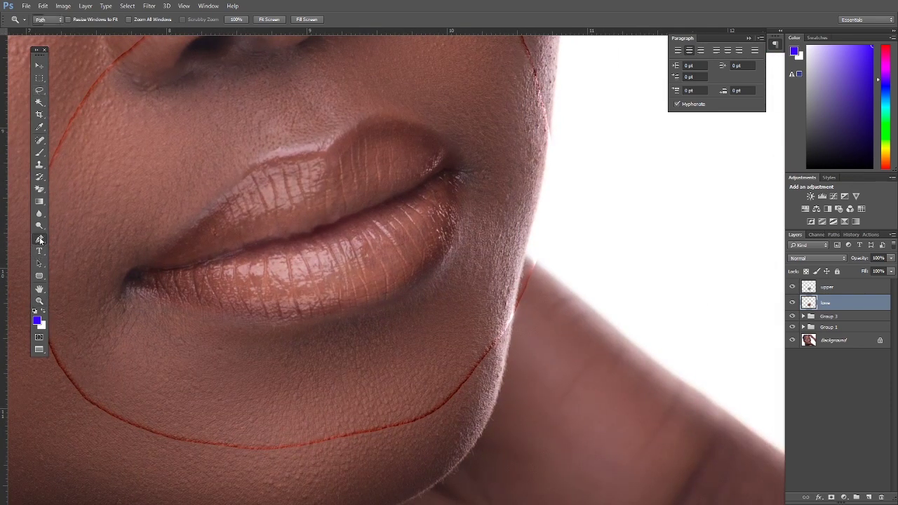
{"action": "left_click", "coordinate": [320, 148]}
{"action": "left_click_drag", "start_coordinate": [254, 166], "coordinate": [239, 183]}
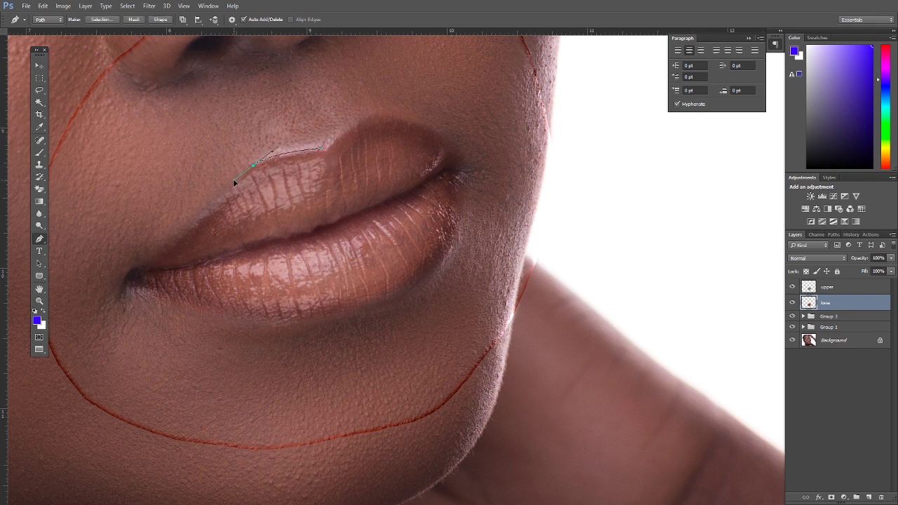
{"action": "left_click_drag", "start_coordinate": [169, 240], "coordinate": [148, 265]}
{"action": "left_click", "coordinate": [136, 266]}
{"action": "left_click_drag", "start_coordinate": [257, 236], "coordinate": [302, 224]}
{"action": "mouse_move", "coordinate": [365, 176]}
{"action": "left_mouse_down"}
{"action": "mouse_move", "coordinate": [361, 161]}
{"action": "mouse_move", "coordinate": [337, 148]}
{"action": "left_mouse_up"}
- Convert the upper lip path into a new anti-aliased selection
{"action": "right_click", "coordinate": [251, 195]}
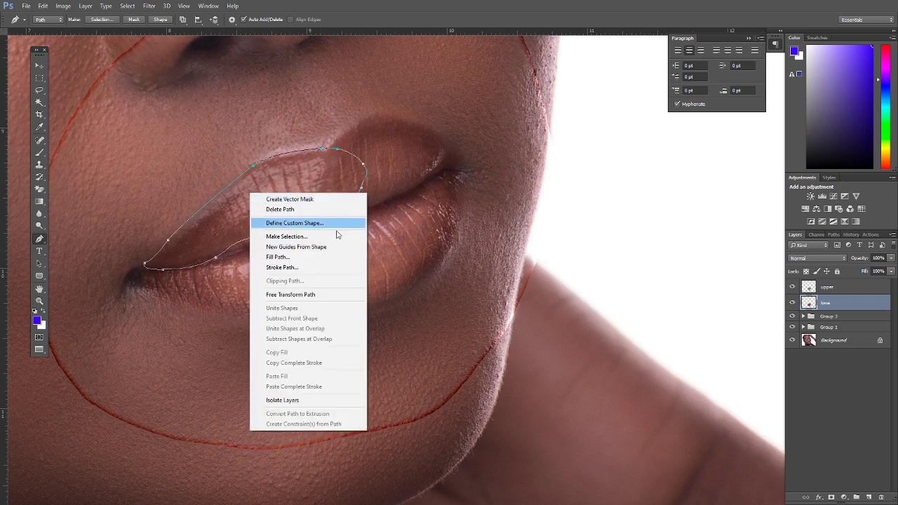
{"action": "left_click", "coordinate": [292, 238]}
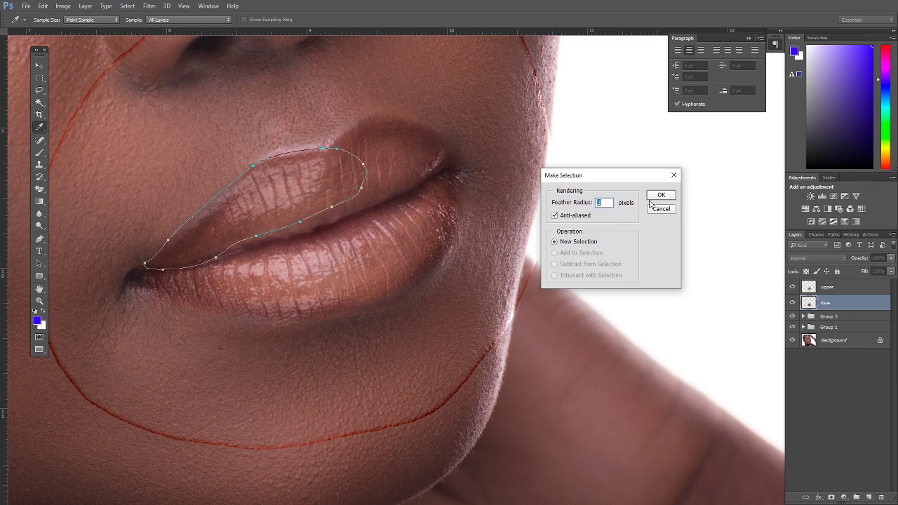
{"action": "left_click", "coordinate": [661, 195]}
- Clone over the pale upper edge inside the lip selection using a 74 px Clone Stamp in Darken mode at 100% opacity and flow
{"action": "key", "text": "s"}
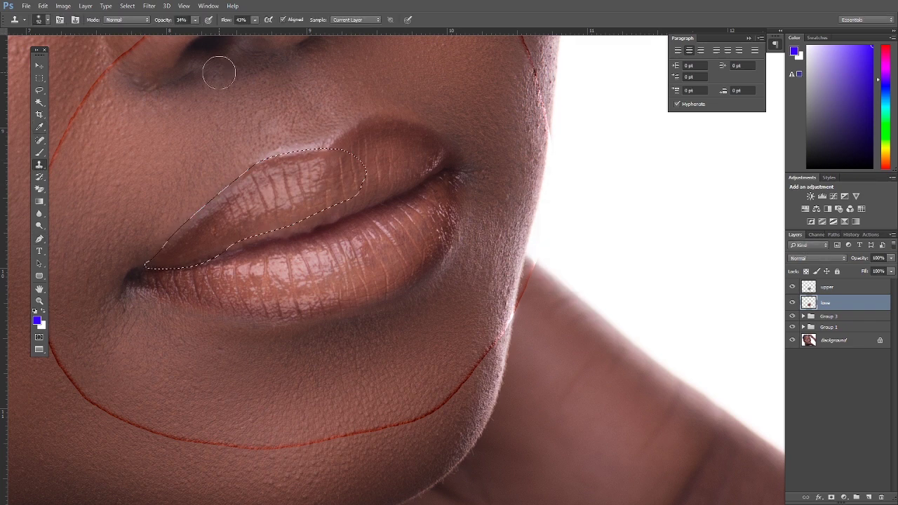
{"action": "left_click", "coordinate": [127, 20]}
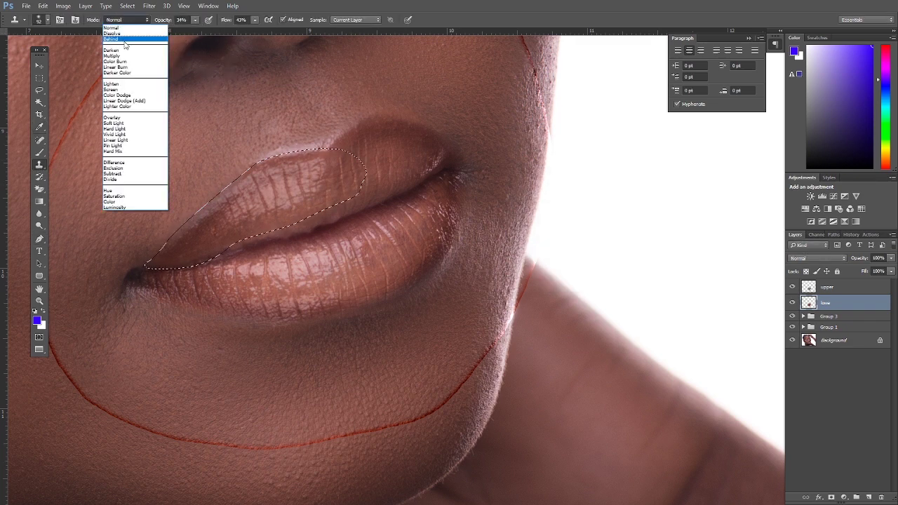
{"action": "left_click", "coordinate": [112, 49]}
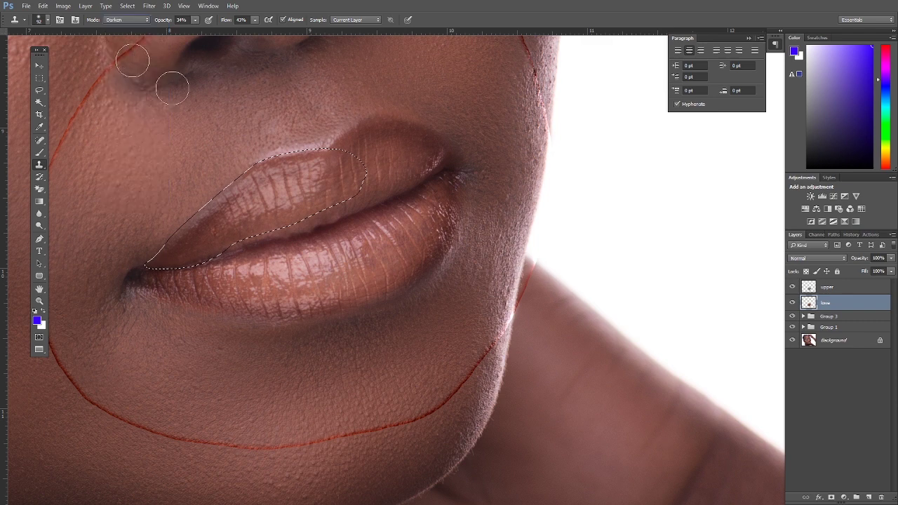
{"action": "right_click", "coordinate": [304, 168]}
{"action": "key", "text": "Return"}
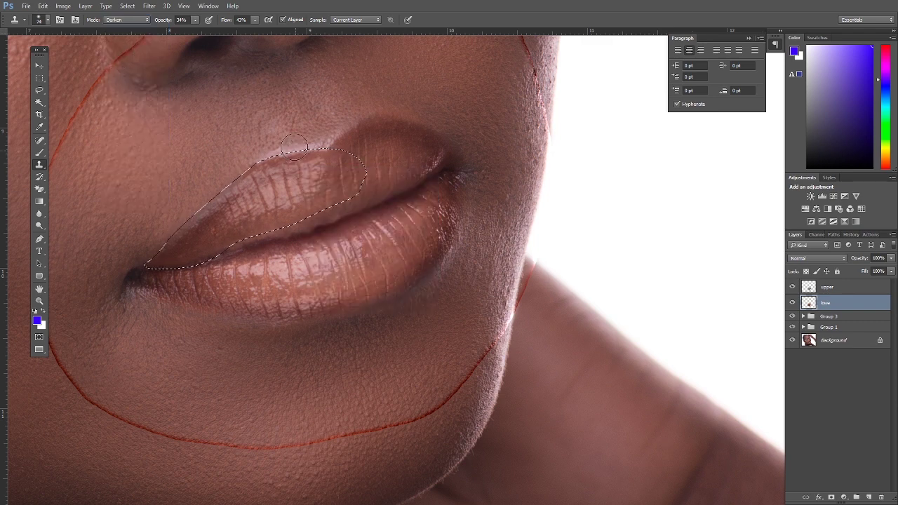
{"action": "left_click", "coordinate": [194, 20]}
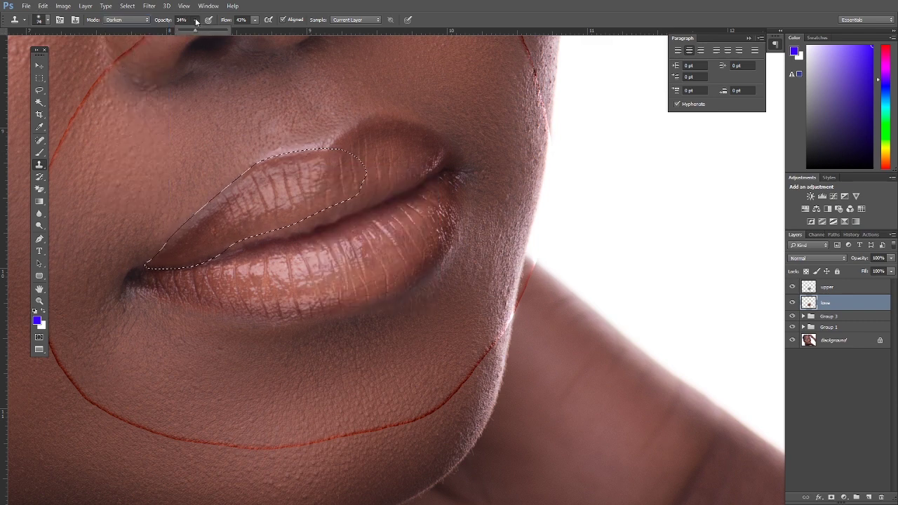
{"action": "left_click_drag", "start_coordinate": [193, 28], "coordinate": [427, 54]}
{"action": "left_click", "coordinate": [254, 20]}
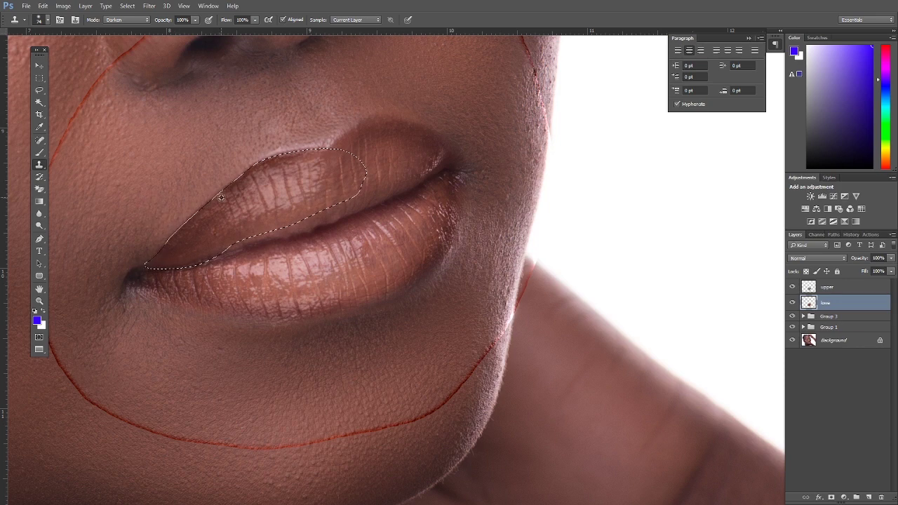
{"action": "left_click_drag", "start_coordinate": [177, 226], "coordinate": [151, 227]}
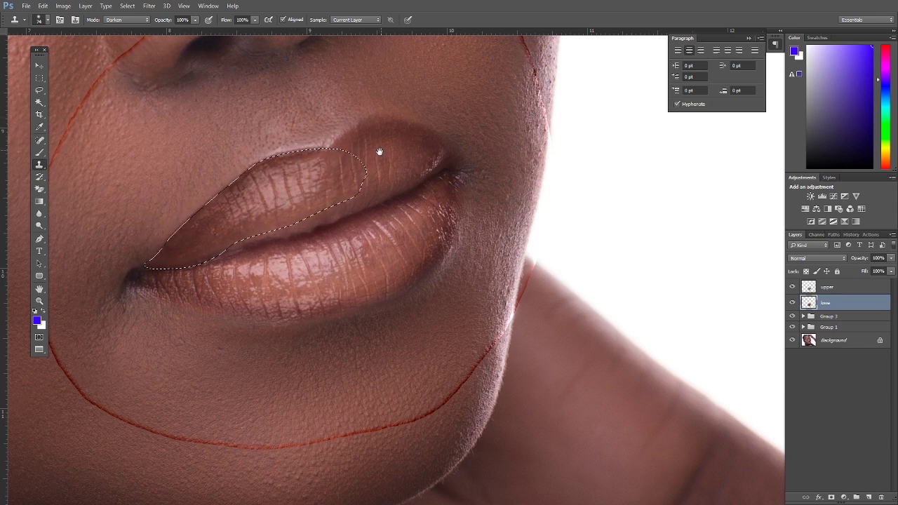
- Invert the upper lip selection so the skin outside the lip can be edited
{"action": "mouse_move", "coordinate": [381, 147]}
{"action": "left_mouse_down"}
{"action": "mouse_move", "coordinate": [339, 211]}
{"action": "mouse_move", "coordinate": [373, 233]}
{"action": "left_mouse_up"}
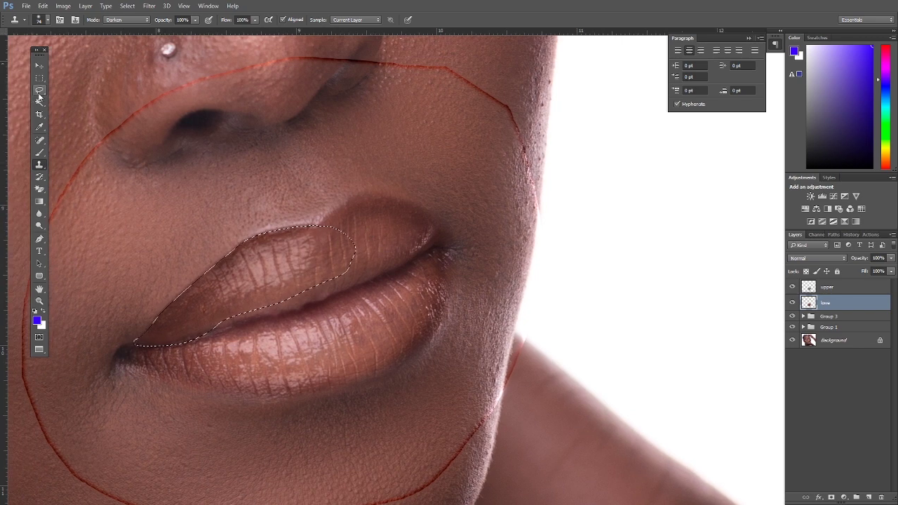
{"action": "key", "text": "l"}
{"action": "right_click", "coordinate": [284, 202]}
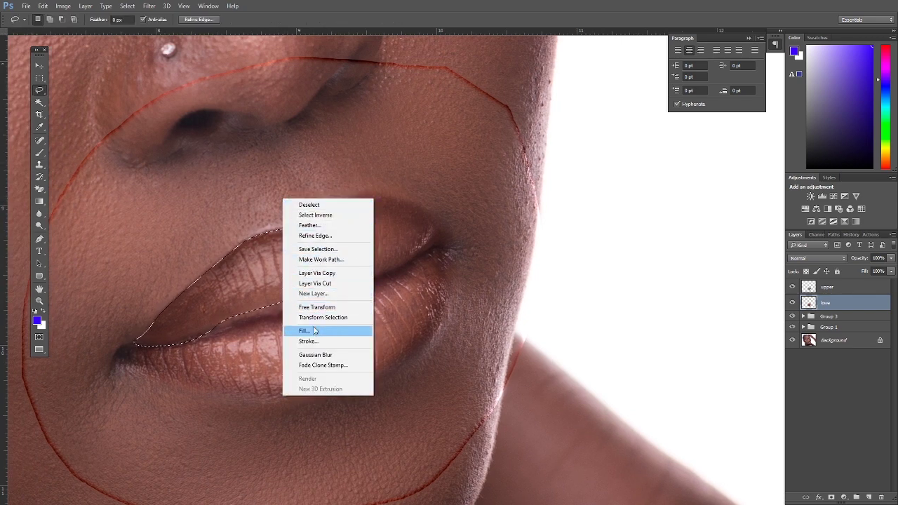
{"action": "left_click", "coordinate": [321, 215]}
- Set the Clone Stamp to Lighten mode with a 54 px brush
{"action": "left_click", "coordinate": [40, 164]}
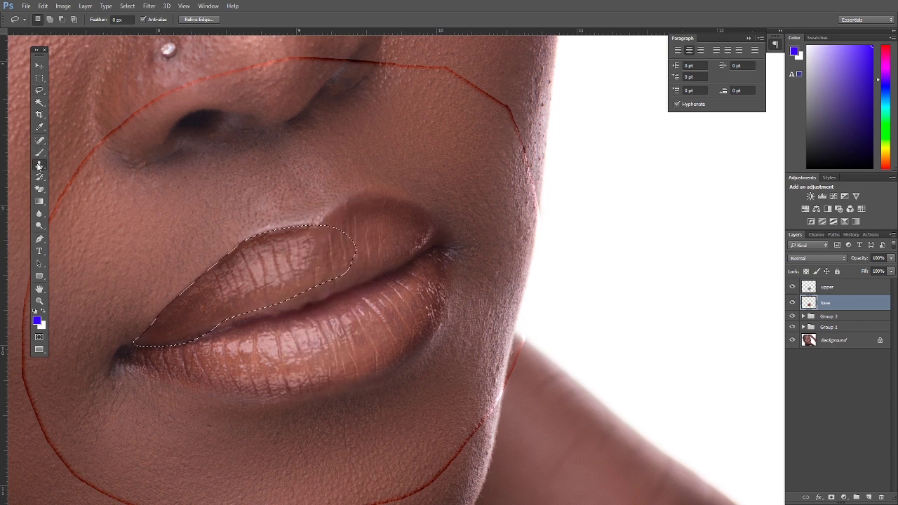
{"action": "left_click", "coordinate": [147, 20]}
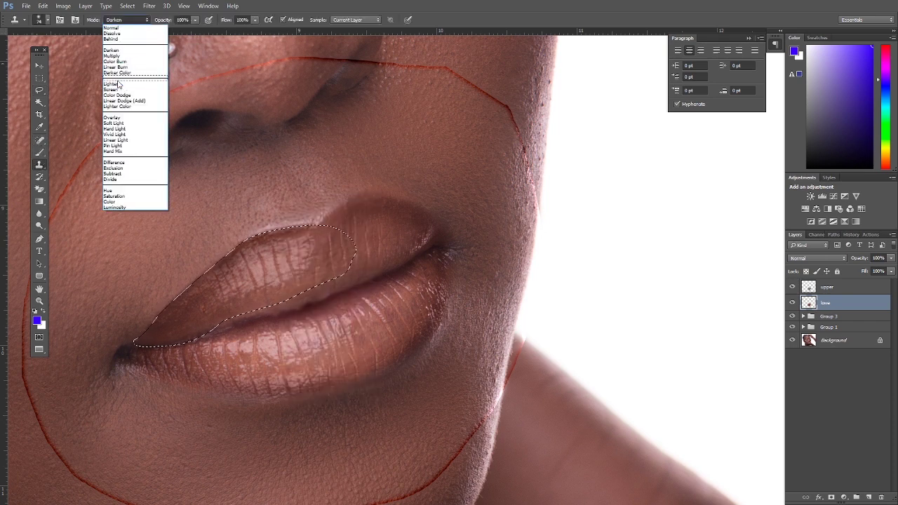
{"action": "left_click", "coordinate": [118, 84]}
{"action": "right_click", "coordinate": [213, 199]}
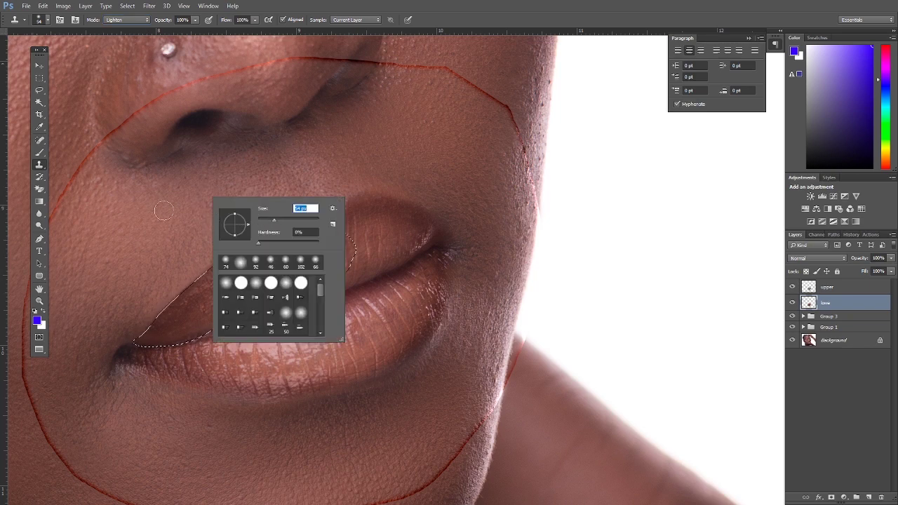
{"action": "key", "text": "Return"}
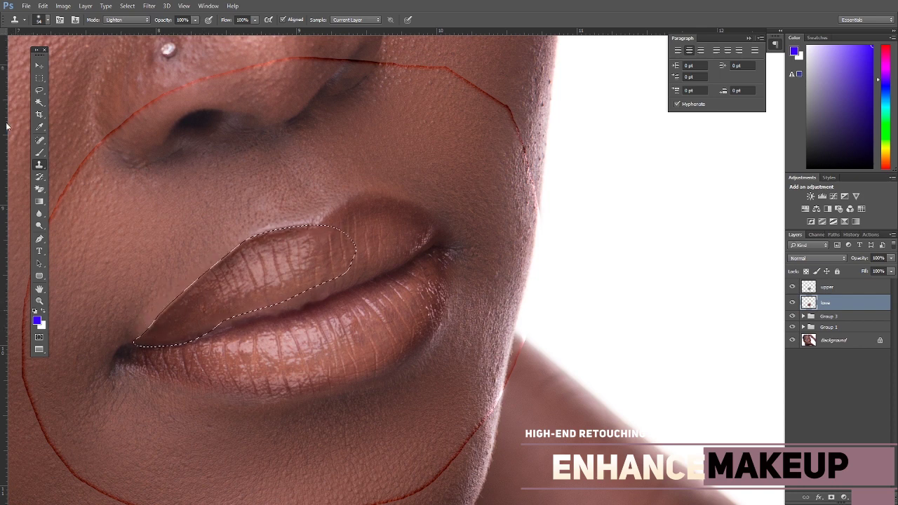
- Deselect the inverted selection around the left half of the upper lip
{"action": "left_click", "coordinate": [38, 90]}
{"action": "right_click", "coordinate": [295, 155]}
{"action": "left_click", "coordinate": [316, 161]}
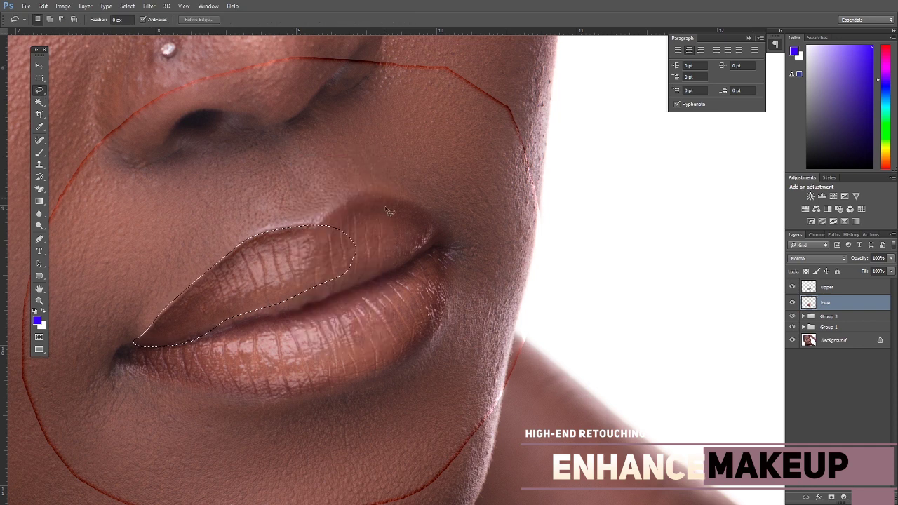
- Draw a closed Pen path around the right half of the upper lip, from the cupid's bow to the mouth corner and back inside the lip
{"action": "left_click_drag", "start_coordinate": [396, 229], "coordinate": [339, 194]}
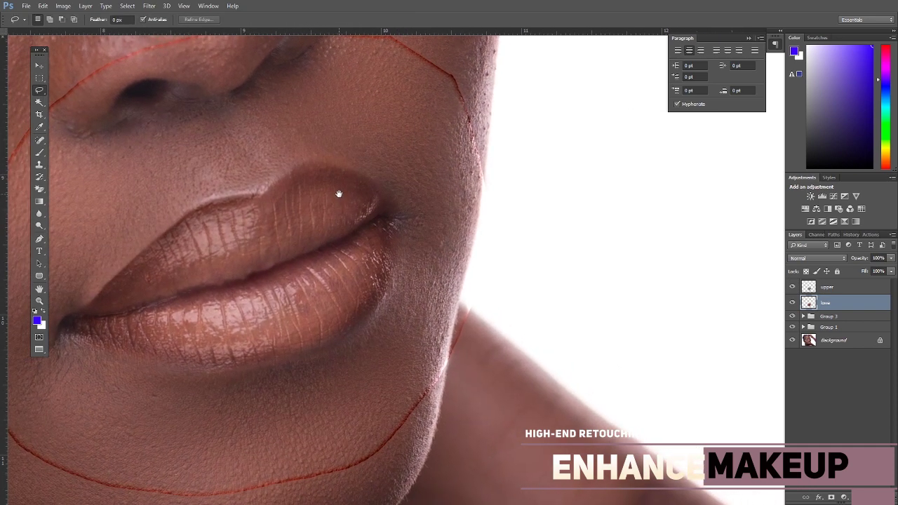
{"action": "left_click", "coordinate": [39, 239]}
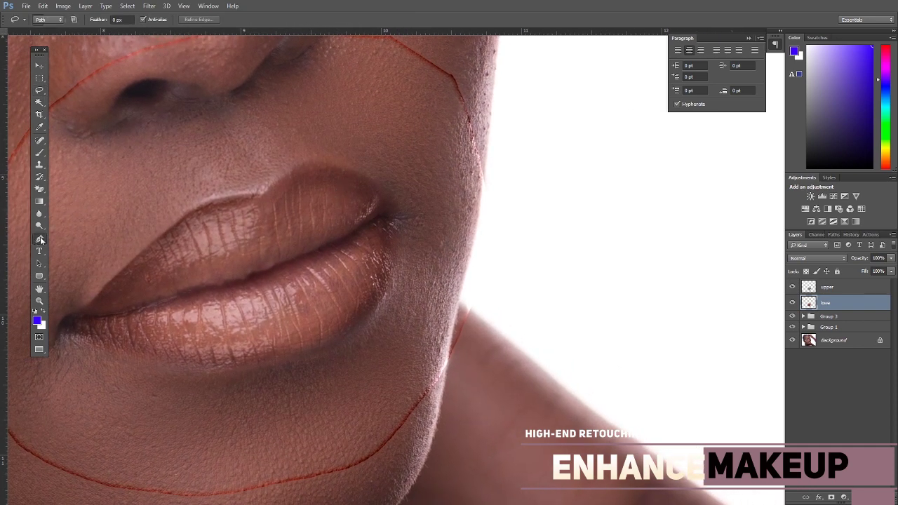
{"action": "left_click", "coordinate": [265, 193]}
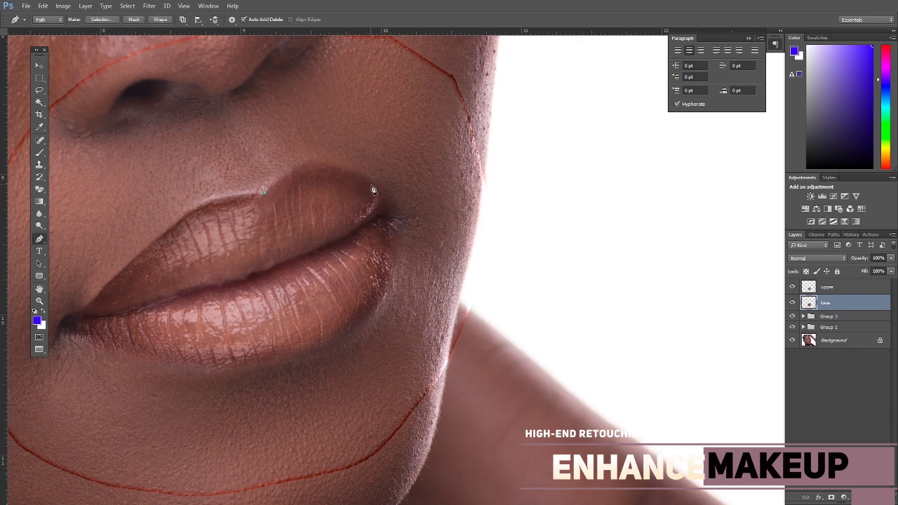
{"action": "left_click_drag", "start_coordinate": [372, 188], "coordinate": [424, 241]}
{"action": "left_click", "coordinate": [387, 200]}
{"action": "left_click", "coordinate": [385, 218]}
{"action": "left_click", "coordinate": [364, 230]}
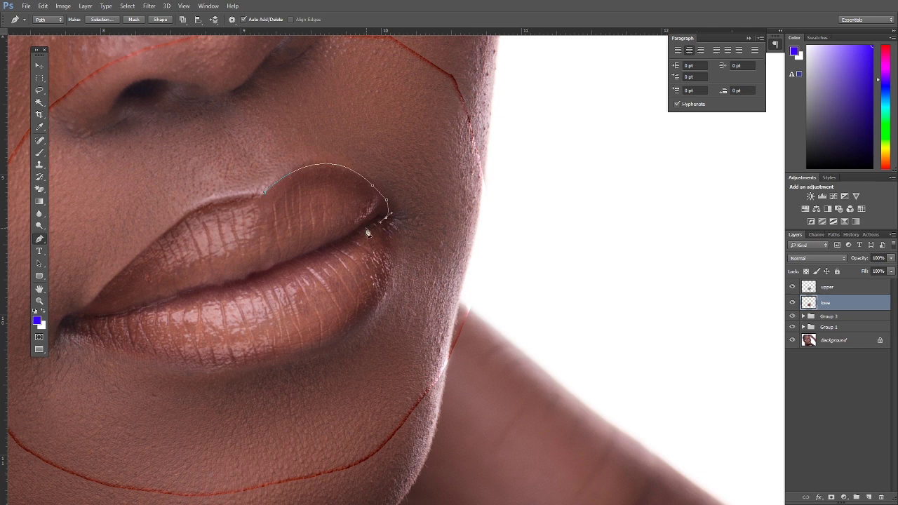
{"action": "left_click", "coordinate": [314, 247]}
{"action": "left_click", "coordinate": [269, 232]}
{"action": "left_click", "coordinate": [258, 204]}
{"action": "left_click", "coordinate": [263, 192]}
{"action": "right_click", "coordinate": [293, 191]}
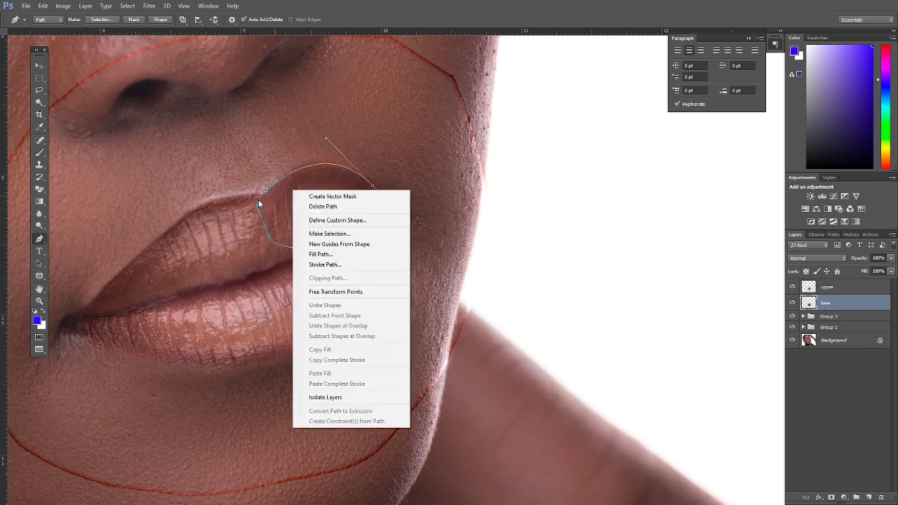
{"action": "key", "text": "Escape"}
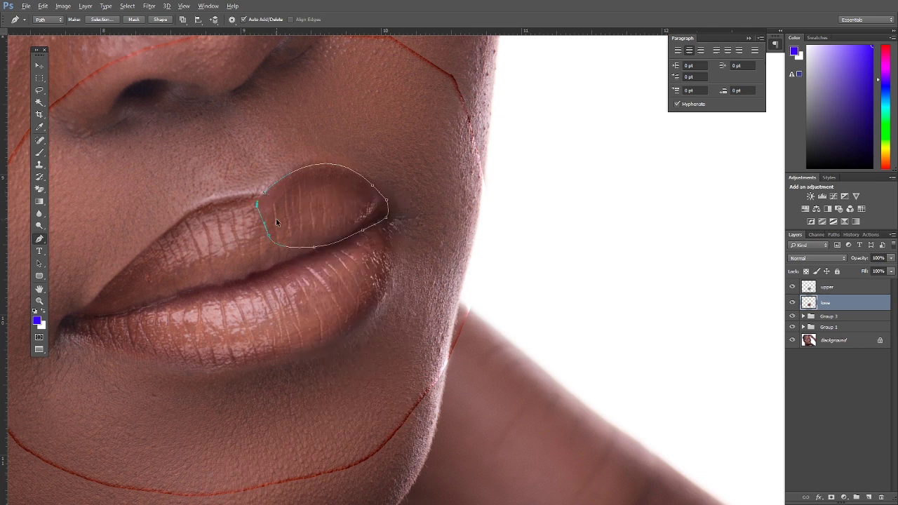
- Convert the right upper lip path into a new anti-aliased selection with a 3-pixel feather
{"action": "right_click", "coordinate": [297, 192]}
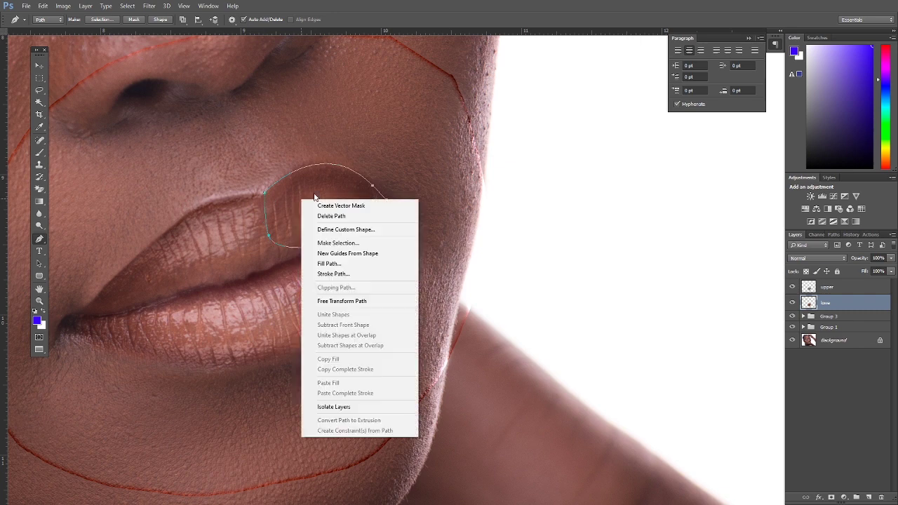
{"action": "left_click", "coordinate": [330, 241]}
{"action": "left_click", "coordinate": [661, 195]}
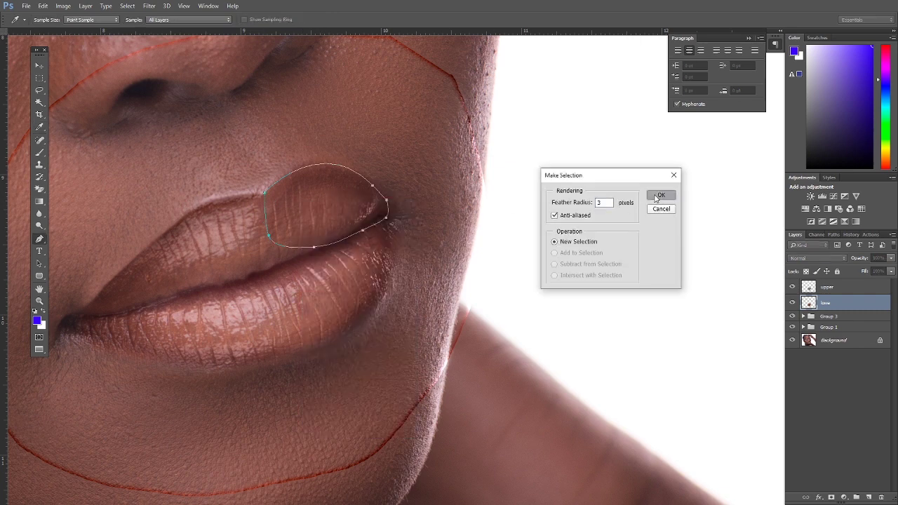
- Set the Clone Stamp to Darken mode for the edge inside the right upper lip selection
{"action": "left_click", "coordinate": [40, 165]}
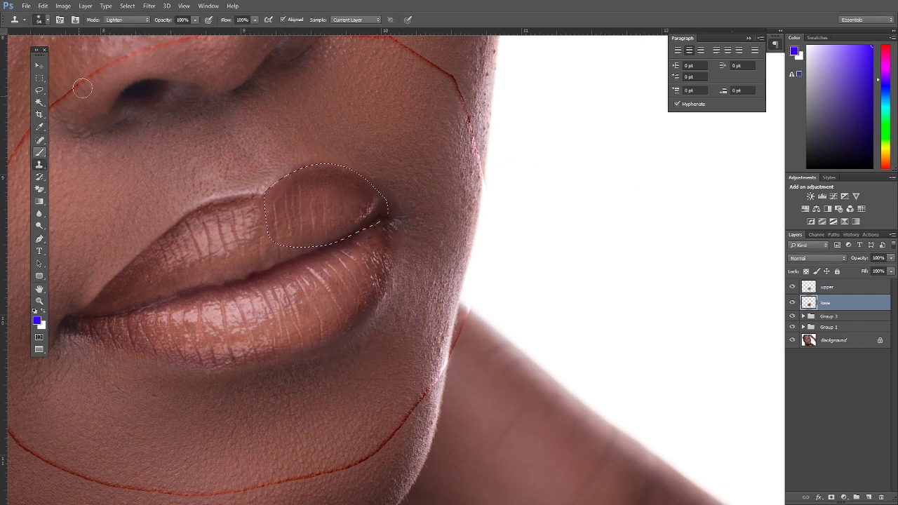
{"action": "left_click", "coordinate": [134, 20]}
{"action": "left_click", "coordinate": [134, 44]}
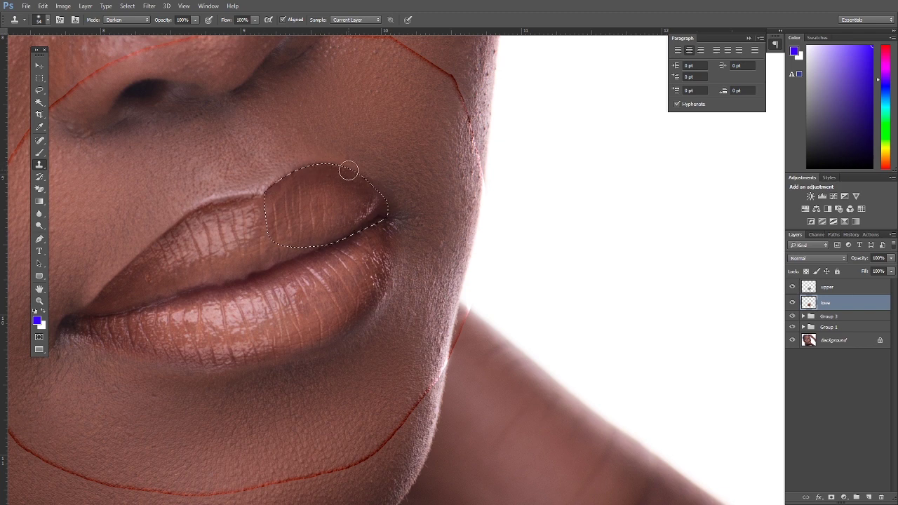
- Invert the right upper lip selection to the surrounding skin and set the Clone Stamp to Lighten mode
{"action": "left_click", "coordinate": [39, 91]}
{"action": "right_click", "coordinate": [320, 190]}
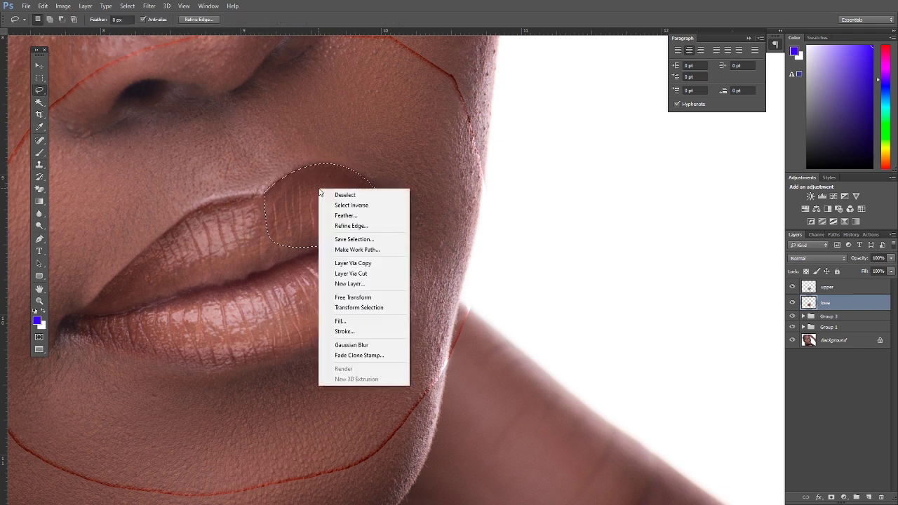
{"action": "left_click", "coordinate": [361, 205]}
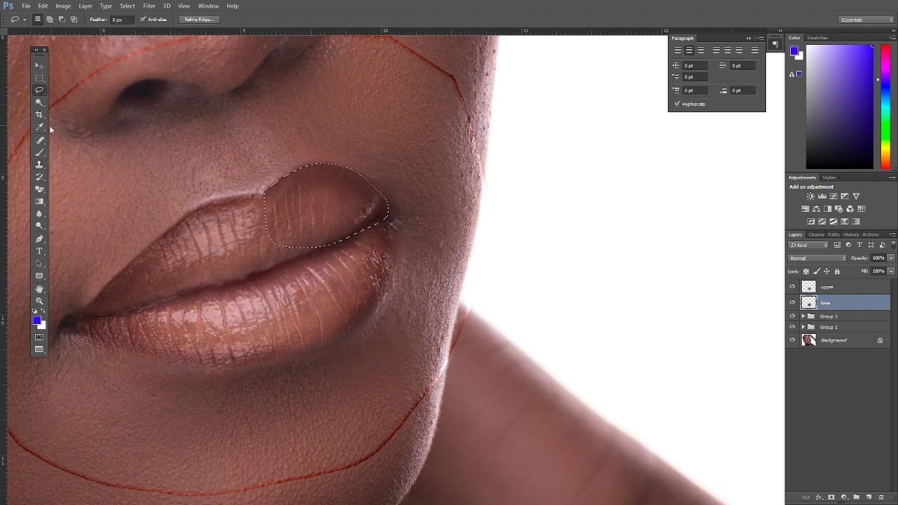
{"action": "left_click", "coordinate": [40, 167]}
{"action": "left_click", "coordinate": [126, 20]}
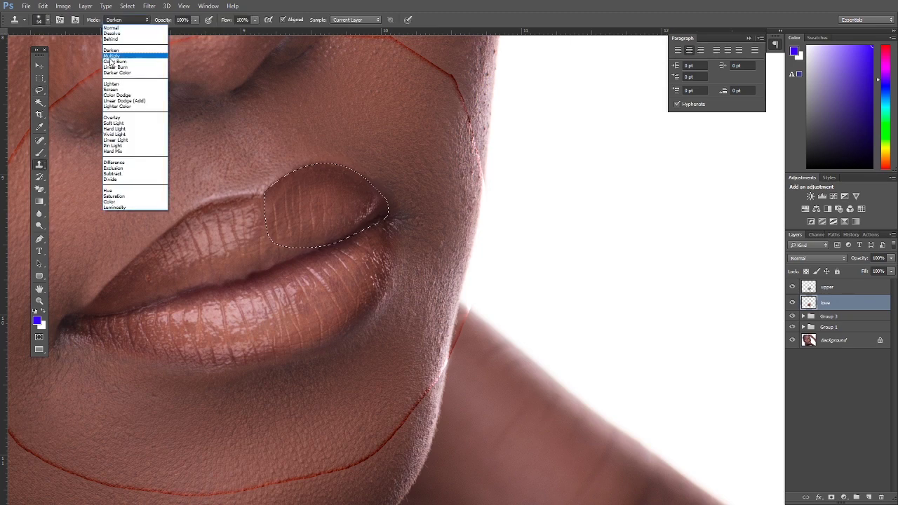
{"action": "left_click", "coordinate": [118, 85]}
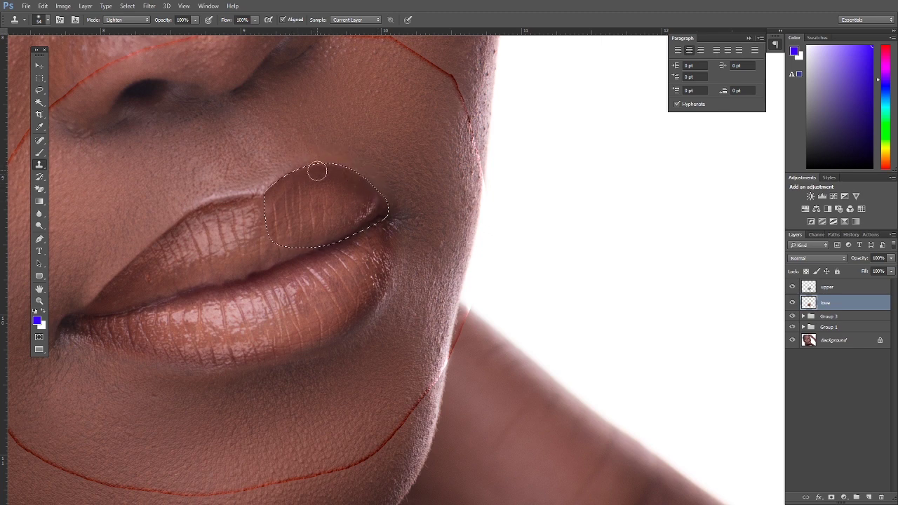
- Deselect the inverted selection around the right half of the upper lip
{"action": "left_click", "coordinate": [39, 90]}
{"action": "right_click", "coordinate": [372, 134]}
{"action": "left_click", "coordinate": [389, 138]}
- Draw a closed Pen path along the lower lip's outer edge from the left mouth corner, returning through the inside of the lip
{"action": "left_click", "coordinate": [371, 176], "text": "alt"}
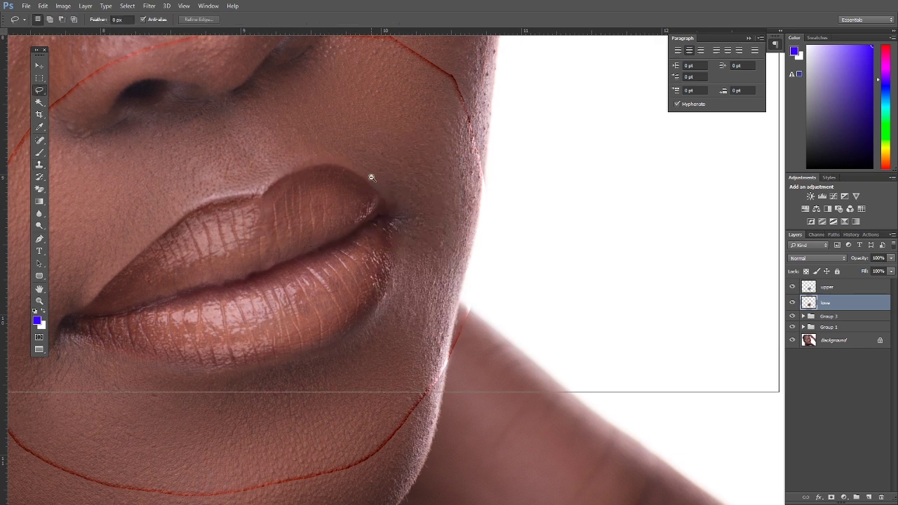
{"action": "left_click", "coordinate": [371, 176], "text": "alt"}
{"action": "left_click", "coordinate": [374, 181], "text": "alt"}
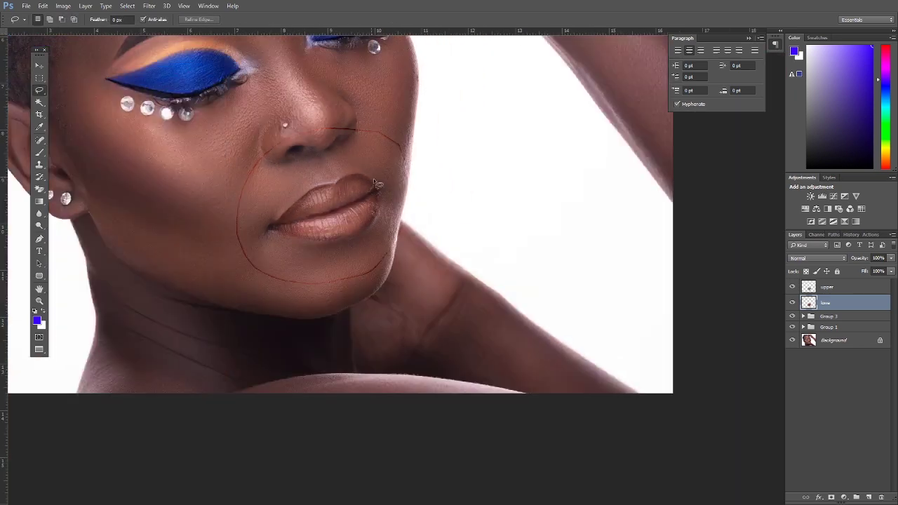
{"action": "key", "text": "z"}
{"action": "left_click", "coordinate": [357, 252]}
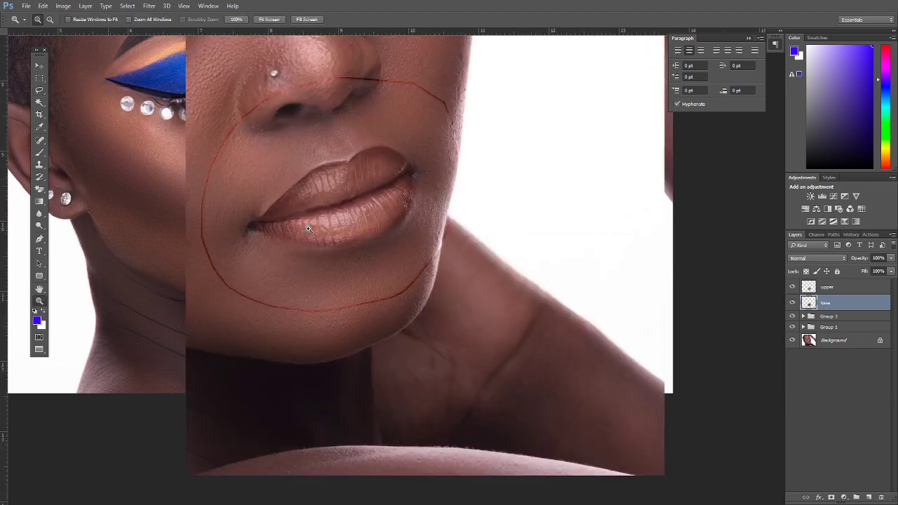
{"action": "left_click", "coordinate": [370, 207]}
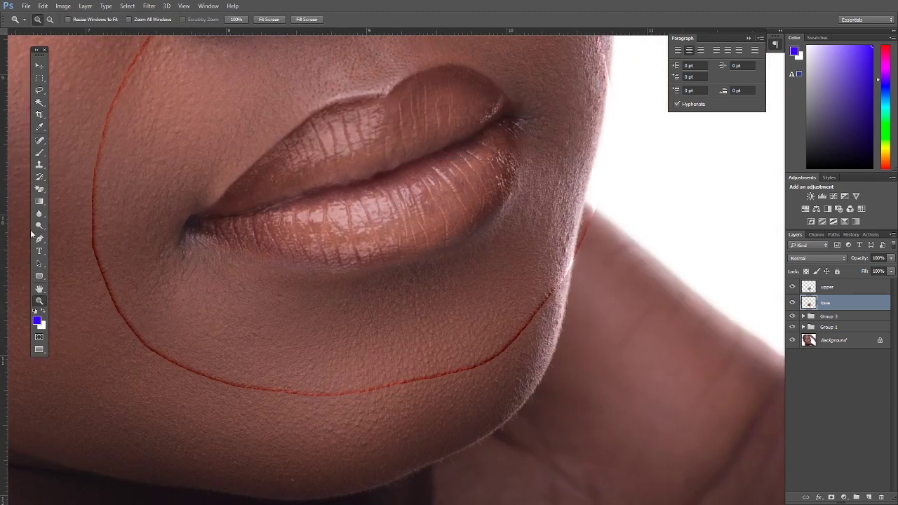
{"action": "left_click", "coordinate": [39, 238]}
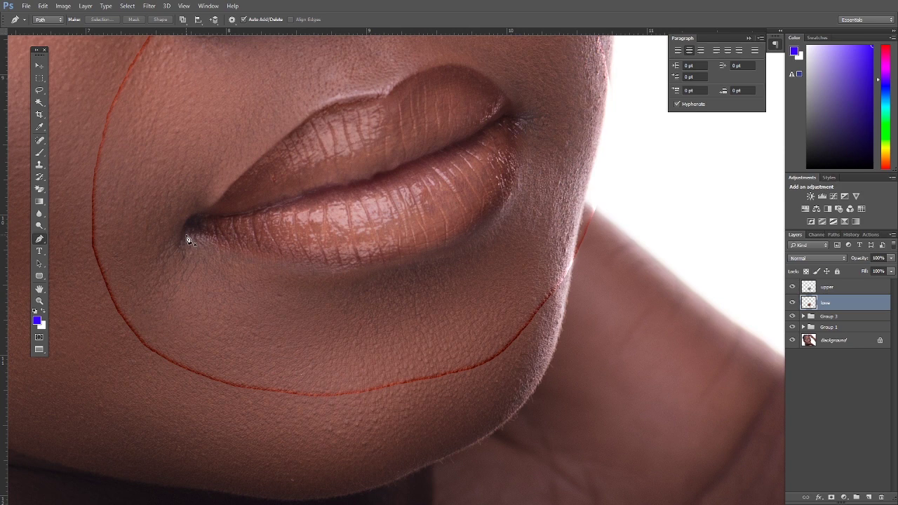
{"action": "left_click_drag", "start_coordinate": [397, 267], "coordinate": [482, 226]}
{"action": "left_click", "coordinate": [398, 267], "text": "alt"}
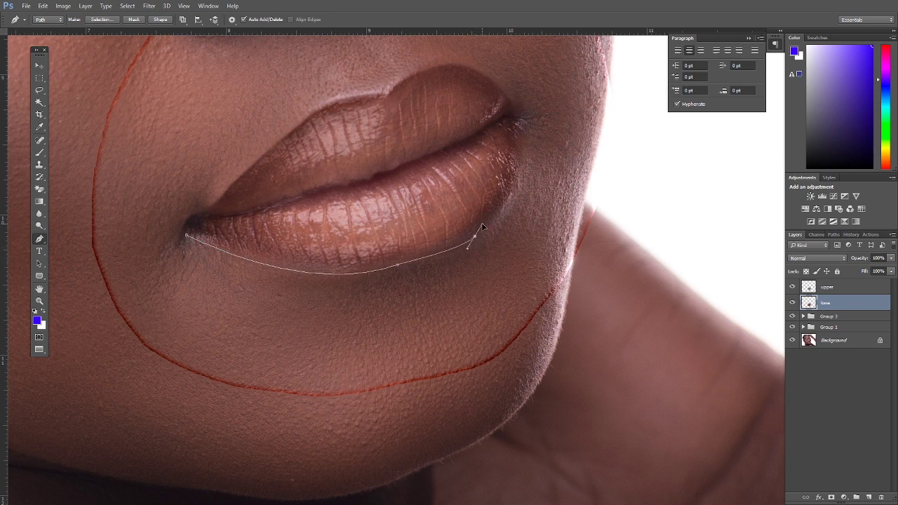
{"action": "left_click", "coordinate": [443, 199]}
{"action": "left_click", "coordinate": [417, 192]}
{"action": "left_click", "coordinate": [367, 205]}
{"action": "left_click", "coordinate": [318, 217]}
{"action": "left_click", "coordinate": [245, 219]}
{"action": "left_click", "coordinate": [203, 221]}
{"action": "left_click", "coordinate": [186, 235]}
- Convert the lower lip path into a new anti-aliased selection with a 3-pixel feather
{"action": "right_click", "coordinate": [294, 236]}
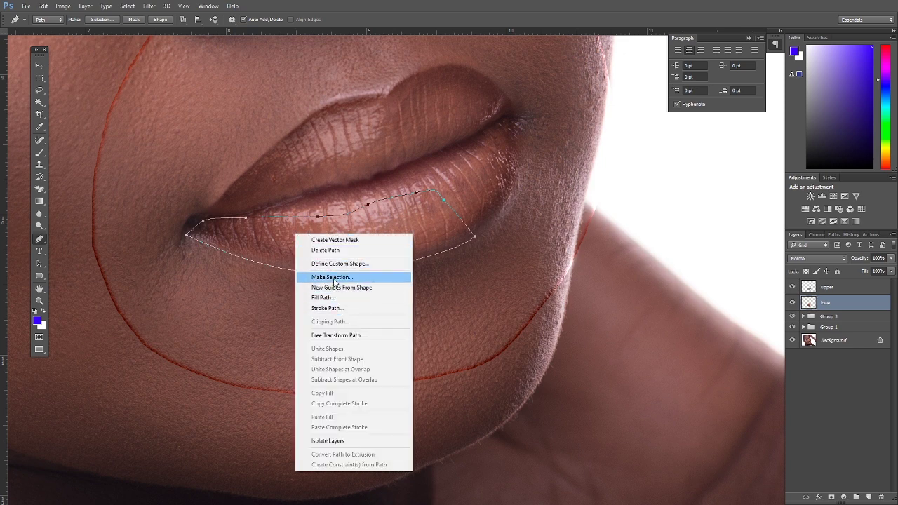
{"action": "left_click", "coordinate": [334, 277]}
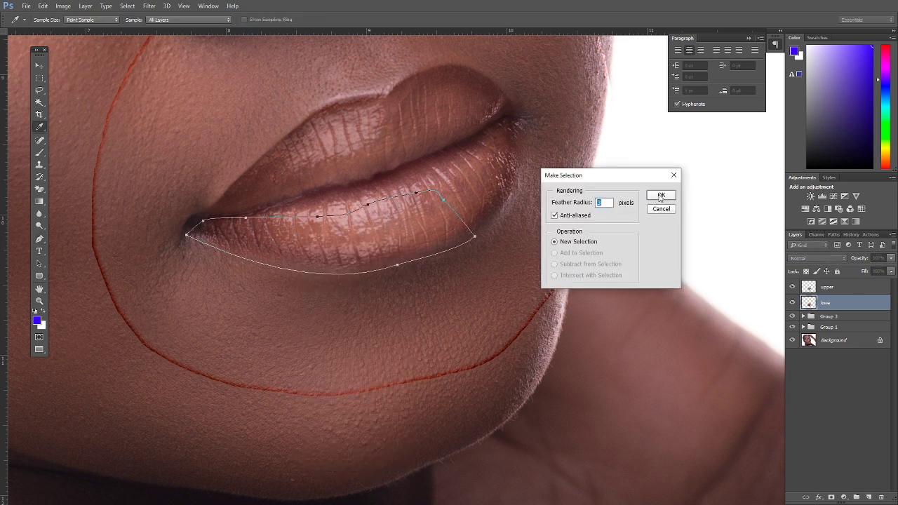
{"action": "left_click", "coordinate": [660, 197]}
- Clone lip texture along the lower edge inside the lower lip selection with the 54 px Clone Stamp in Darken mode
{"action": "left_click", "coordinate": [40, 164]}
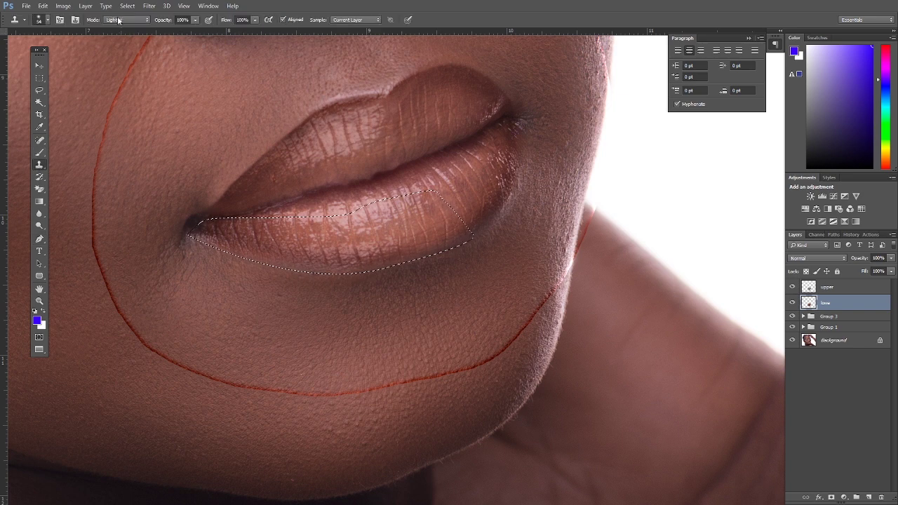
{"action": "left_click", "coordinate": [135, 20]}
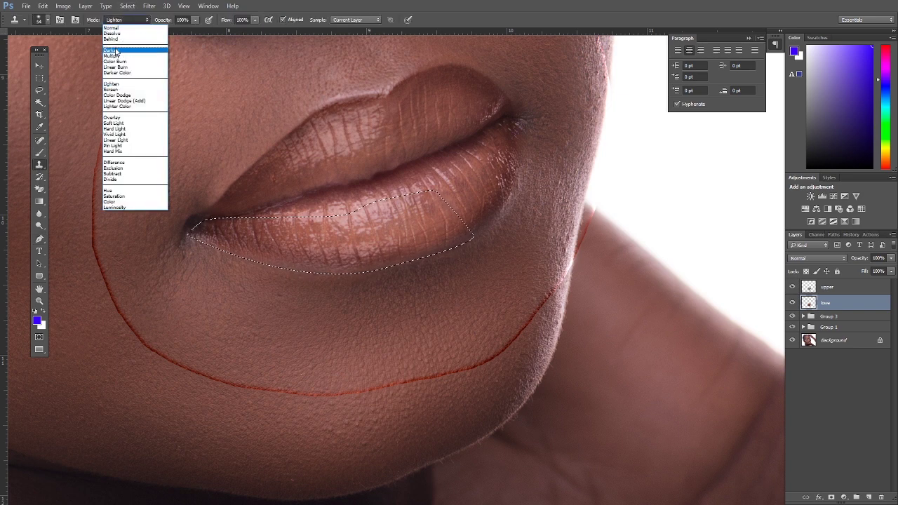
{"action": "left_click", "coordinate": [117, 51]}
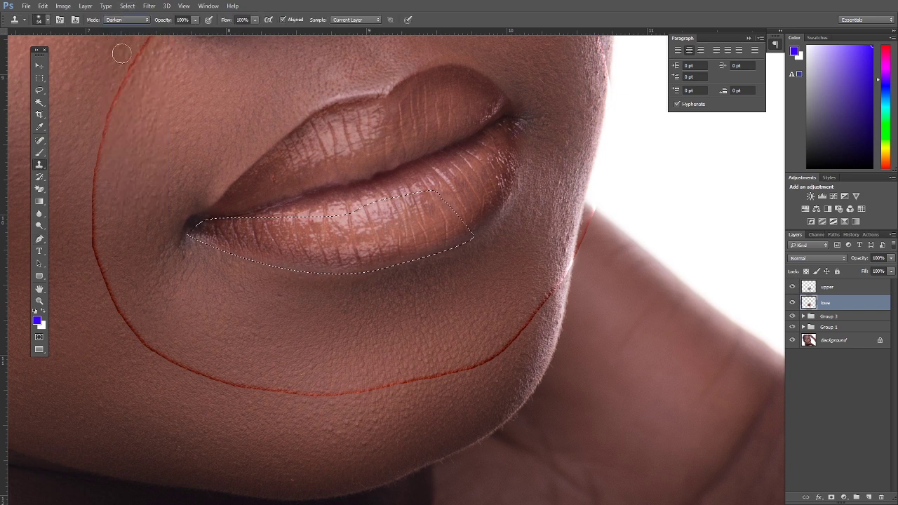
{"action": "left_click", "coordinate": [231, 238], "text": "alt"}
{"action": "mouse_move", "coordinate": [216, 245]}
{"action": "left_mouse_down"}
{"action": "mouse_move", "coordinate": [278, 263]}
{"action": "mouse_move", "coordinate": [197, 242]}
{"action": "mouse_move", "coordinate": [324, 267]}
{"action": "mouse_move", "coordinate": [300, 266]}
{"action": "mouse_move", "coordinate": [316, 269]}
{"action": "mouse_move", "coordinate": [415, 258]}
{"action": "mouse_move", "coordinate": [376, 269]}
{"action": "mouse_move", "coordinate": [381, 252]}
{"action": "mouse_move", "coordinate": [359, 266]}
{"action": "mouse_move", "coordinate": [427, 255]}
{"action": "mouse_move", "coordinate": [406, 264]}
{"action": "left_mouse_up"}
{"action": "scroll", "coordinate": [307, 287], "scroll_direction": "up", "scroll_amount": 1}
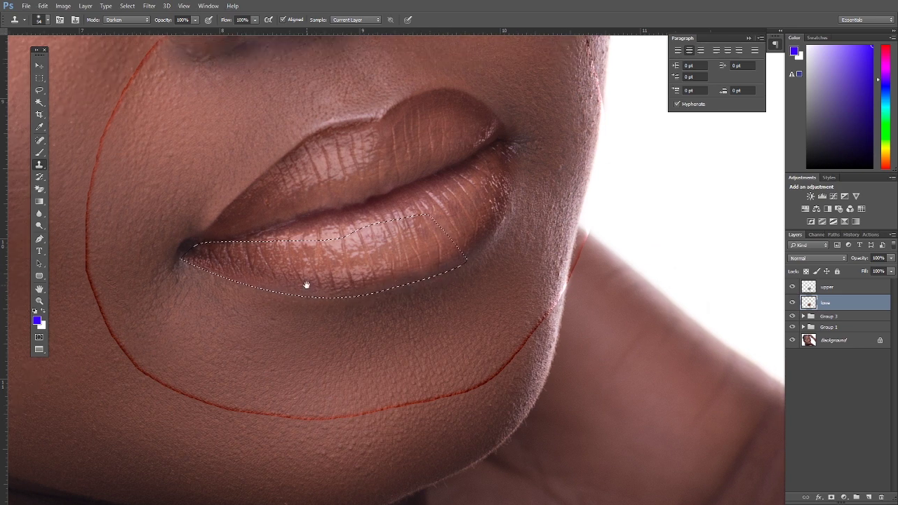
- Invert the lower lip selection to the skin below it and set the Clone Stamp to Lighten mode
{"action": "left_click", "coordinate": [40, 90]}
{"action": "right_click", "coordinate": [198, 121]}
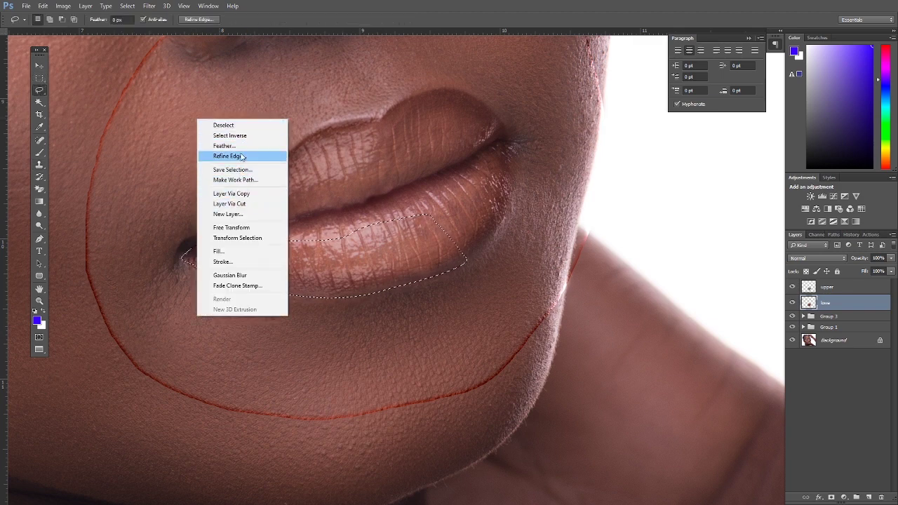
{"action": "left_click", "coordinate": [241, 135]}
{"action": "left_click", "coordinate": [39, 164]}
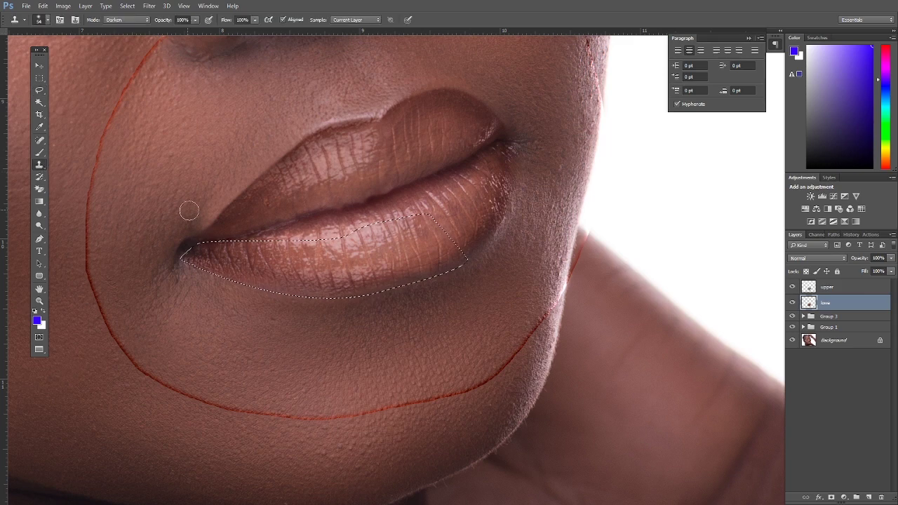
{"action": "left_click", "coordinate": [139, 20]}
{"action": "left_click", "coordinate": [116, 83]}
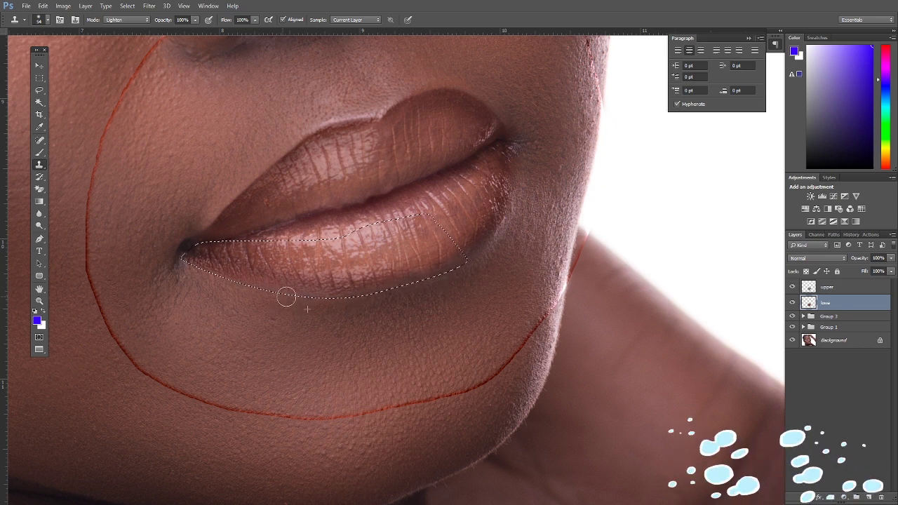
- Replace the lower lip edge selection with a freehand Lasso selection around the lower lip's surface, using an 18 px feather
{"action": "left_click", "coordinate": [40, 101]}
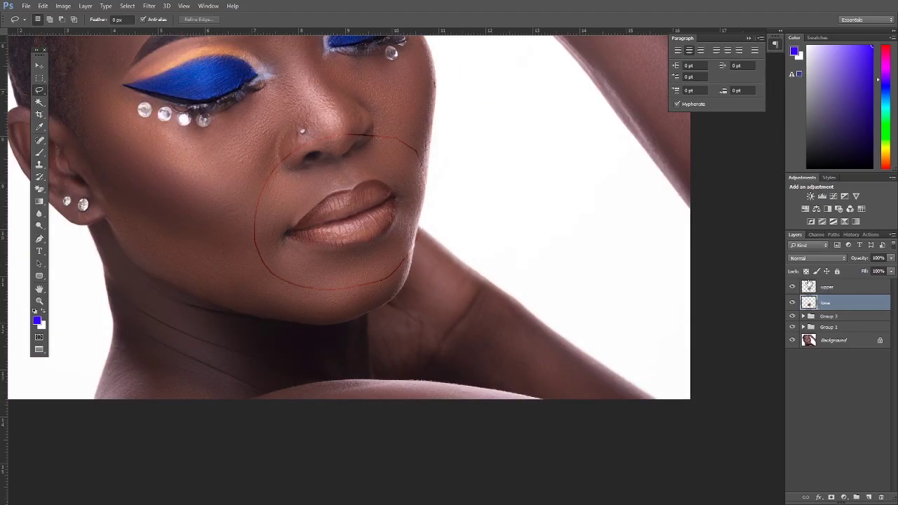
{"action": "key", "text": "z"}
{"action": "left_click", "coordinate": [361, 211]}
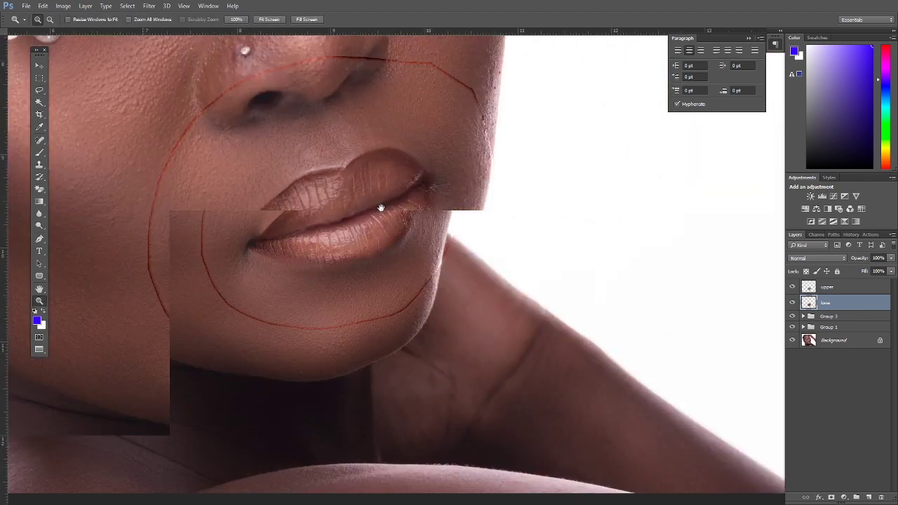
{"action": "left_click", "coordinate": [39, 90]}
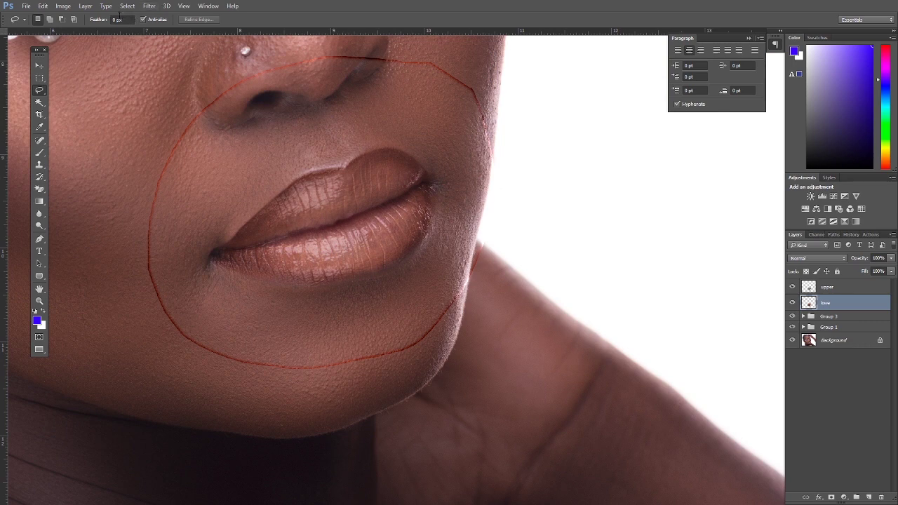
{"action": "double_click", "coordinate": [116, 19]}
{"action": "type", "text": "18"}
{"action": "key", "text": "Return"}
{"action": "mouse_move", "coordinate": [245, 269]}
{"action": "left_mouse_down"}
{"action": "mouse_move", "coordinate": [302, 277]}
{"action": "mouse_move", "coordinate": [377, 271]}
{"action": "mouse_move", "coordinate": [422, 232]}
{"action": "left_mouse_up"}
{"action": "left_click_drag", "start_coordinate": [333, 242], "coordinate": [305, 252]}
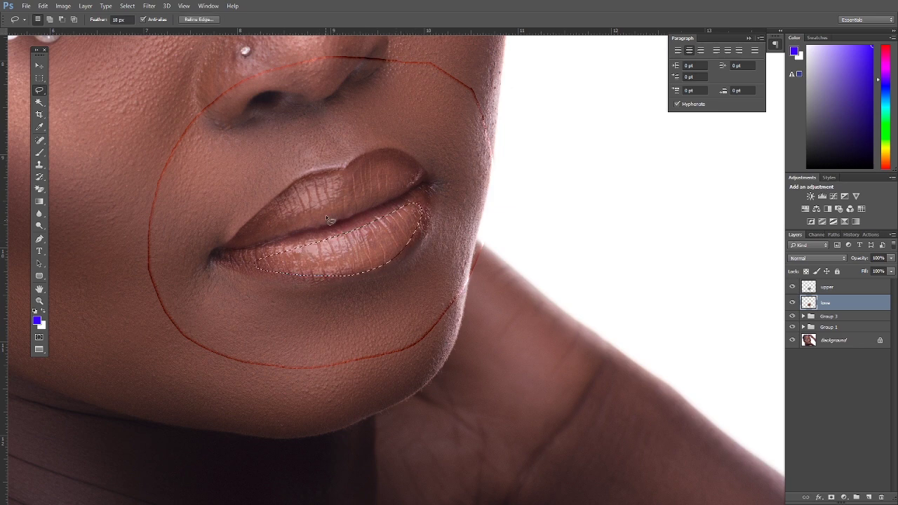
- Smooth the selected lower lip surface with a Gaussian Blur of 16.8 pixels radius and remove the selection
{"action": "left_click", "coordinate": [149, 5]}
{"action": "mouse_move", "coordinate": [160, 113]}
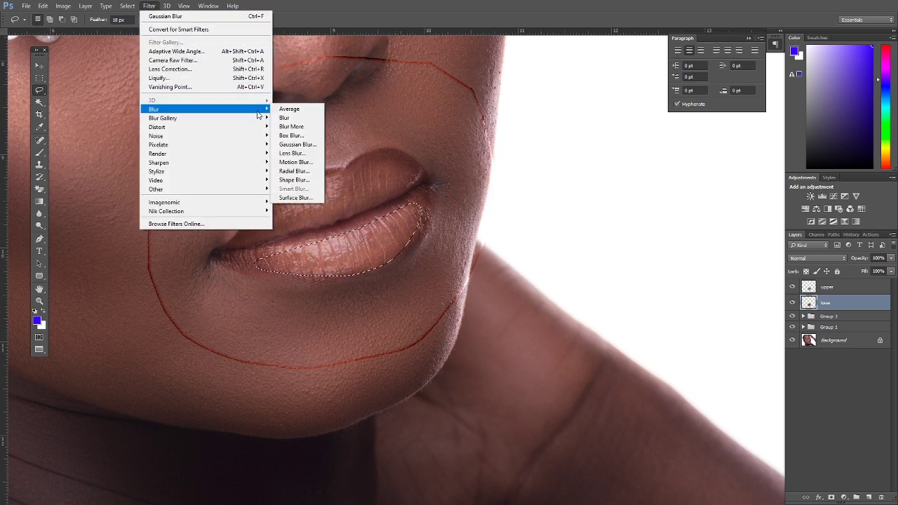
{"action": "left_click", "coordinate": [297, 144]}
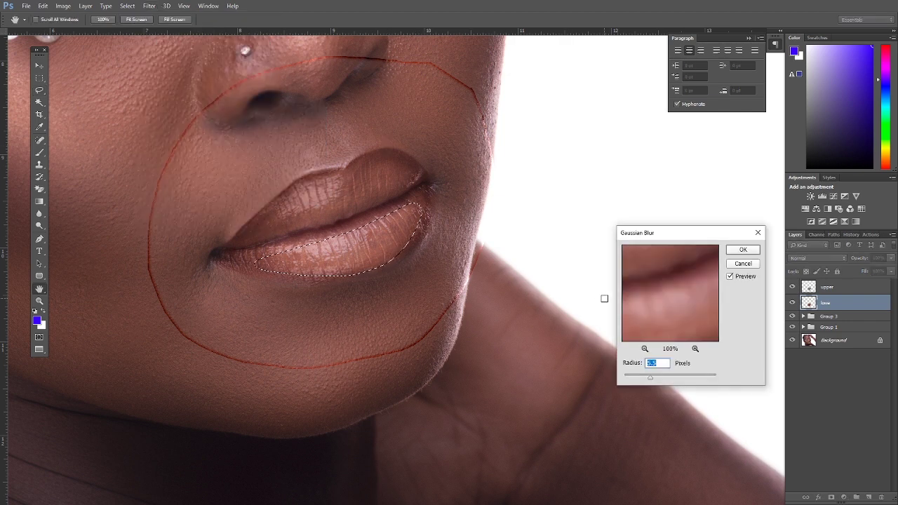
{"action": "left_click_drag", "start_coordinate": [651, 378], "coordinate": [664, 377]}
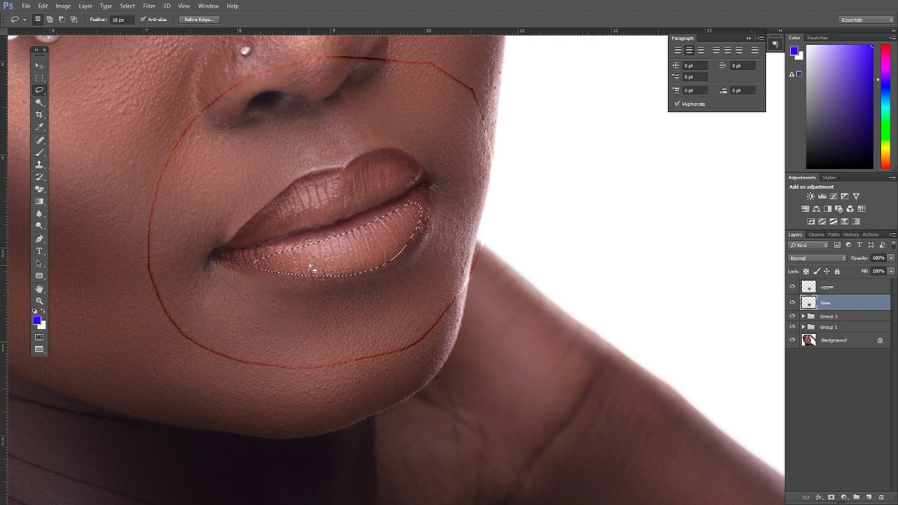
{"action": "key", "text": "ctrl+d"}
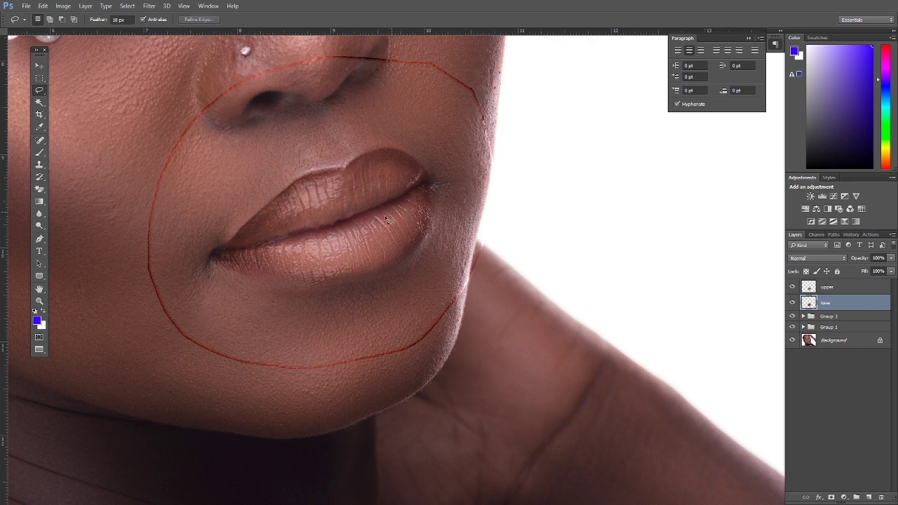
- Select the upper lip's surface freehand with the Lasso tool, using an 18 px feather
{"action": "mouse_move", "coordinate": [344, 181]}
{"action": "left_mouse_down"}
{"action": "mouse_move", "coordinate": [271, 200]}
{"action": "mouse_move", "coordinate": [265, 206]}
{"action": "mouse_move", "coordinate": [345, 175]}
{"action": "mouse_move", "coordinate": [284, 202]}
{"action": "mouse_move", "coordinate": [269, 240]}
{"action": "left_mouse_up"}
{"action": "left_click", "coordinate": [370, 158]}
{"action": "mouse_move", "coordinate": [339, 217]}
{"action": "left_mouse_down"}
{"action": "mouse_move", "coordinate": [411, 188]}
{"action": "mouse_move", "coordinate": [404, 161]}
{"action": "mouse_move", "coordinate": [376, 162]}
{"action": "left_mouse_up"}
- Soften the selected upper lip surface with a lower-radius Gaussian Blur and remove the selection
{"action": "left_click", "coordinate": [149, 7]}
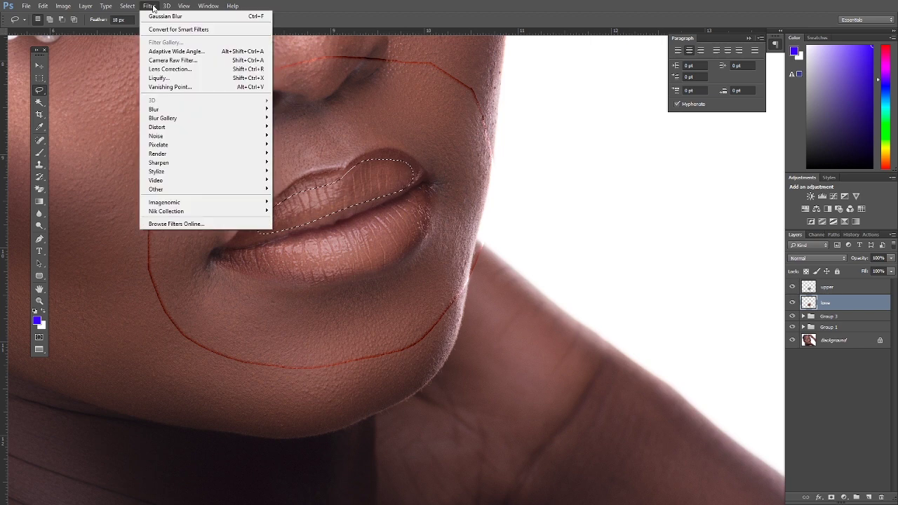
{"action": "mouse_move", "coordinate": [179, 110]}
{"action": "left_click", "coordinate": [296, 145]}
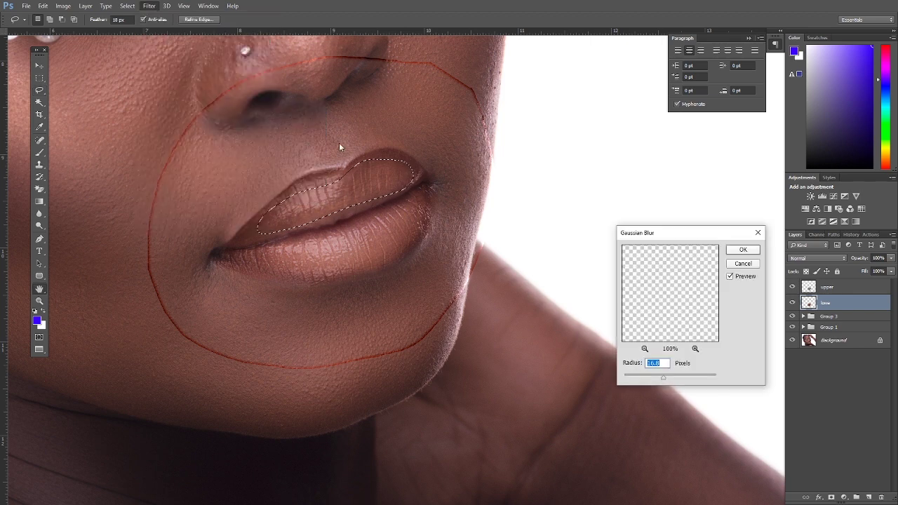
{"action": "left_click_drag", "start_coordinate": [670, 378], "coordinate": [642, 378]}
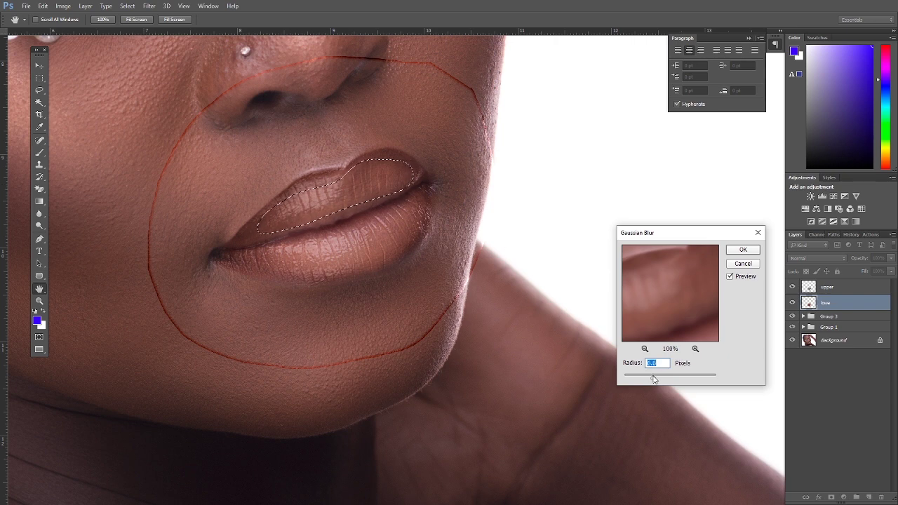
{"action": "left_click", "coordinate": [743, 251]}
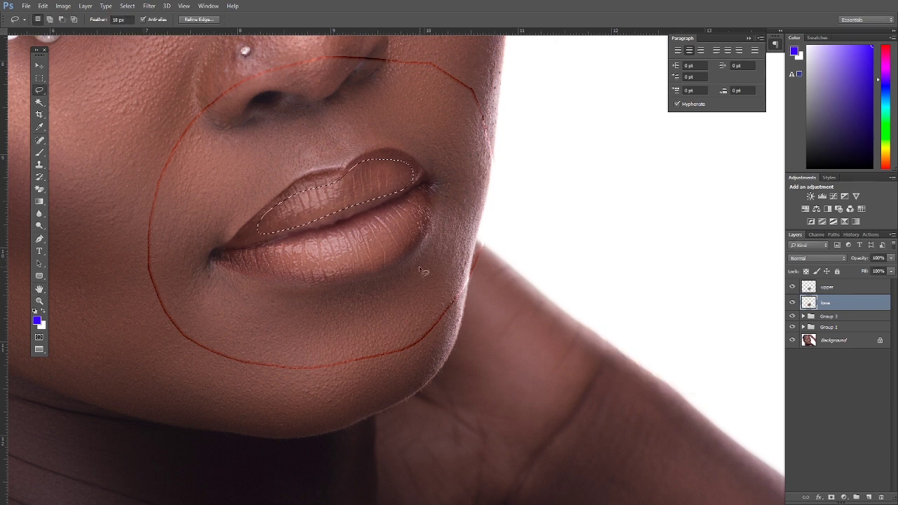
{"action": "left_click", "coordinate": [336, 234], "text": "alt"}
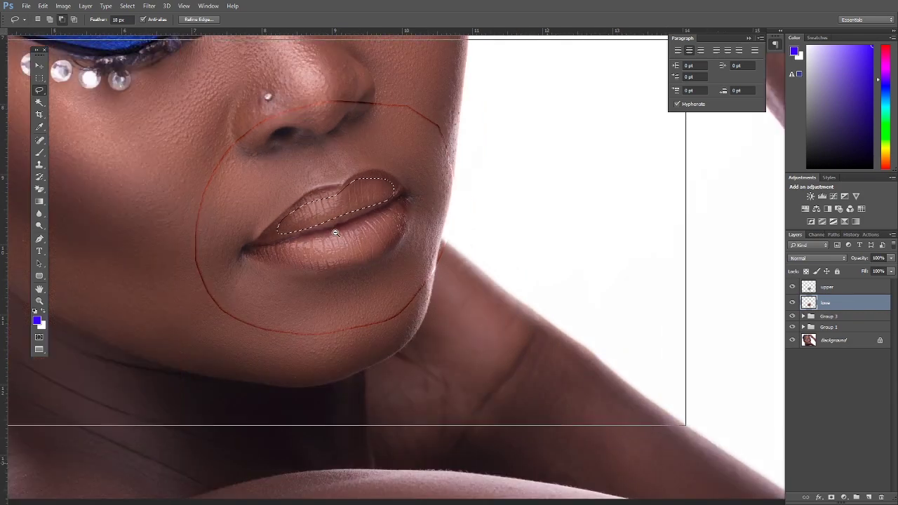
{"action": "left_click", "coordinate": [336, 234], "text": "alt"}
{"action": "right_click", "coordinate": [330, 186]}
{"action": "left_click", "coordinate": [367, 192]}
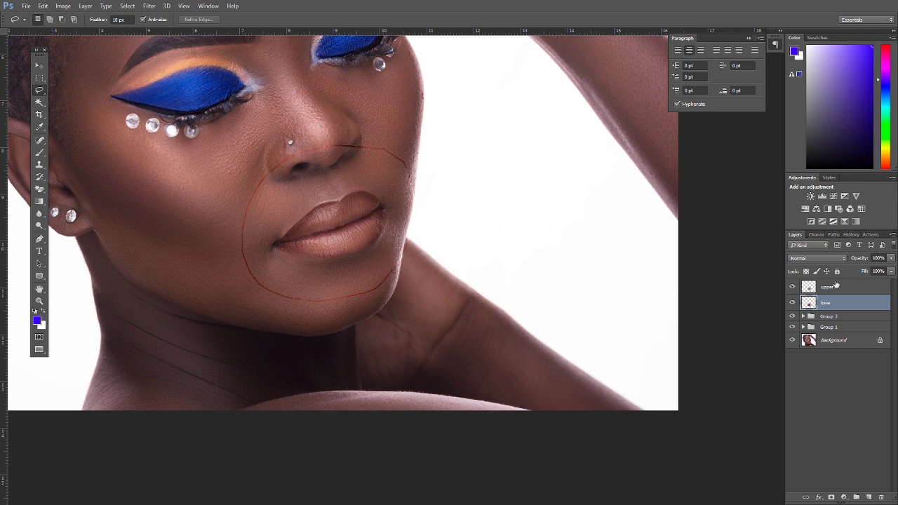
- Compare the lips with and without the low-frequency layer, group both frequency layers and name the group "lips"
{"action": "left_click", "coordinate": [793, 304]}
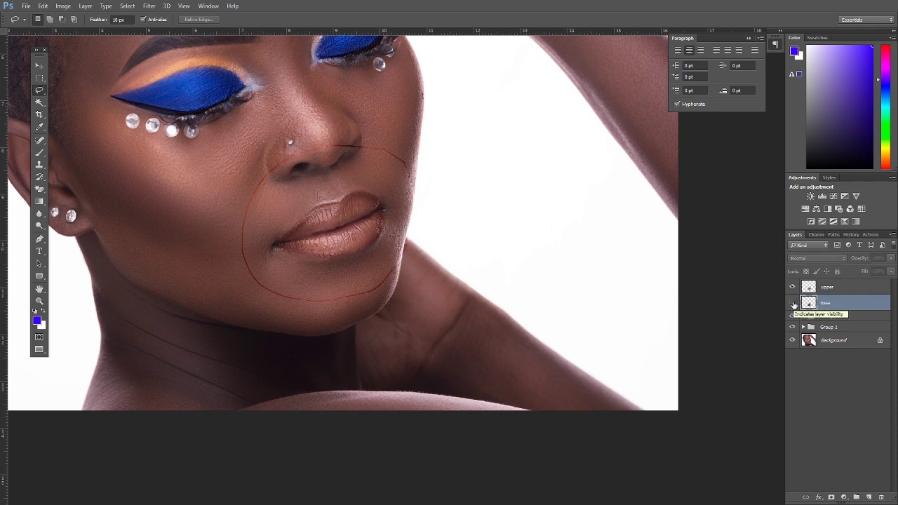
{"action": "left_click", "coordinate": [793, 303]}
{"action": "left_click", "coordinate": [846, 288]}
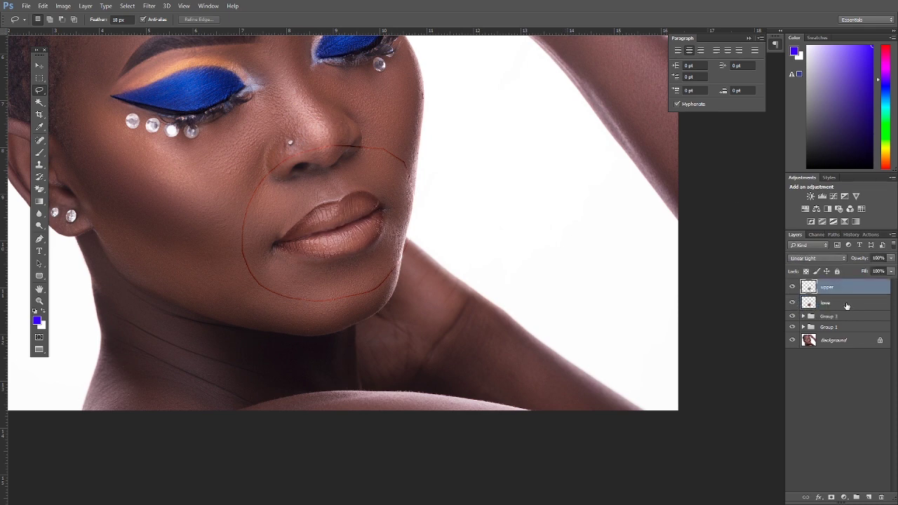
{"action": "left_click", "coordinate": [847, 305], "text": "shift"}
{"action": "left_click_drag", "start_coordinate": [855, 288], "coordinate": [856, 497]}
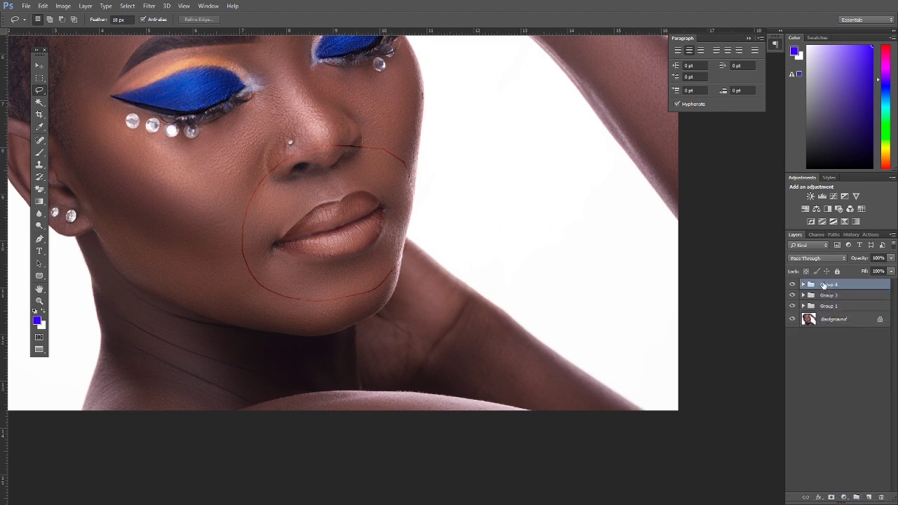
{"action": "double_click", "coordinate": [829, 284]}
{"action": "type", "text": "lips"}
{"action": "key", "text": "Return"}
- Rename Group 3 as "burn and dodge" and Group 1 as "skin an makeup"
{"action": "left_click", "coordinate": [805, 296]}
{"action": "left_click", "coordinate": [805, 296]}
{"action": "double_click", "coordinate": [830, 295]}
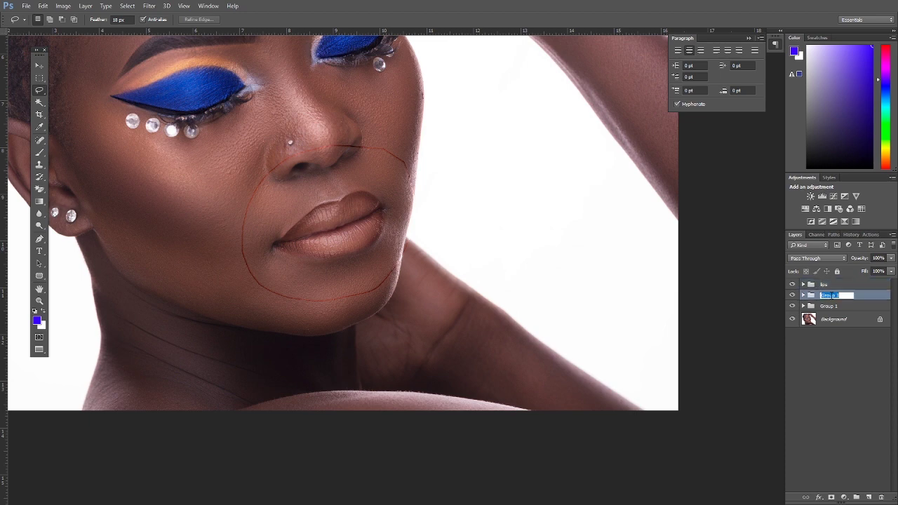
{"action": "type", "text": "burn and dodge"}
{"action": "double_click", "coordinate": [837, 307]}
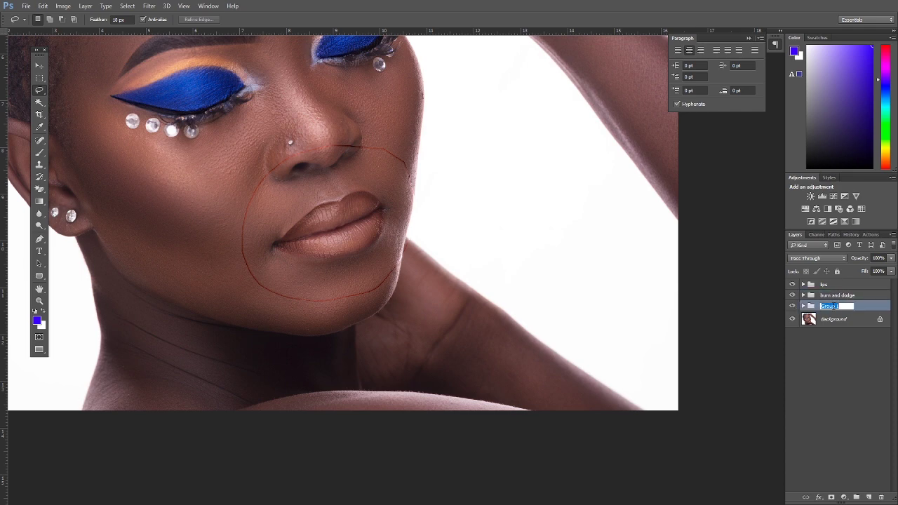
{"action": "type", "text": "skin an makeup"}
{"action": "left_click", "coordinate": [881, 307]}
- Add a layer mask to the lips group and paint out the red outline with a soft black 328 px Brush at 100% opacity and flow
{"action": "left_click", "coordinate": [827, 286]}
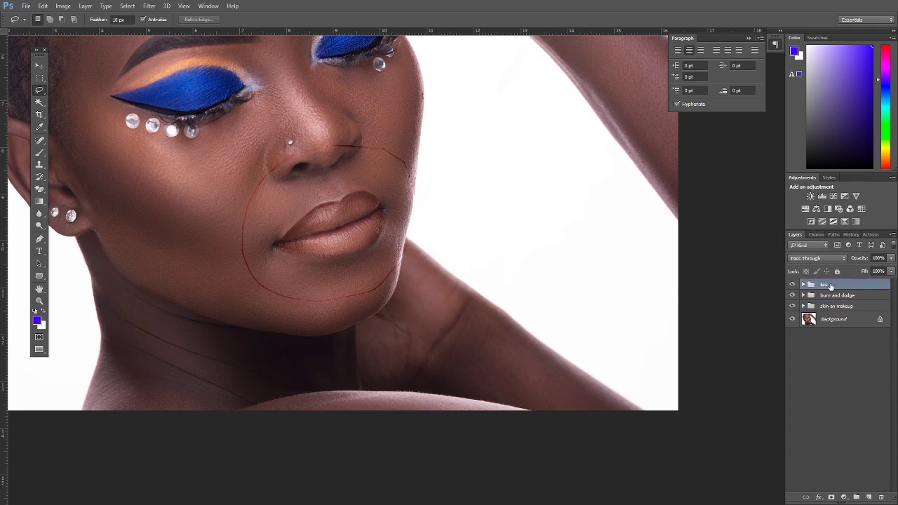
{"action": "left_click", "coordinate": [832, 497]}
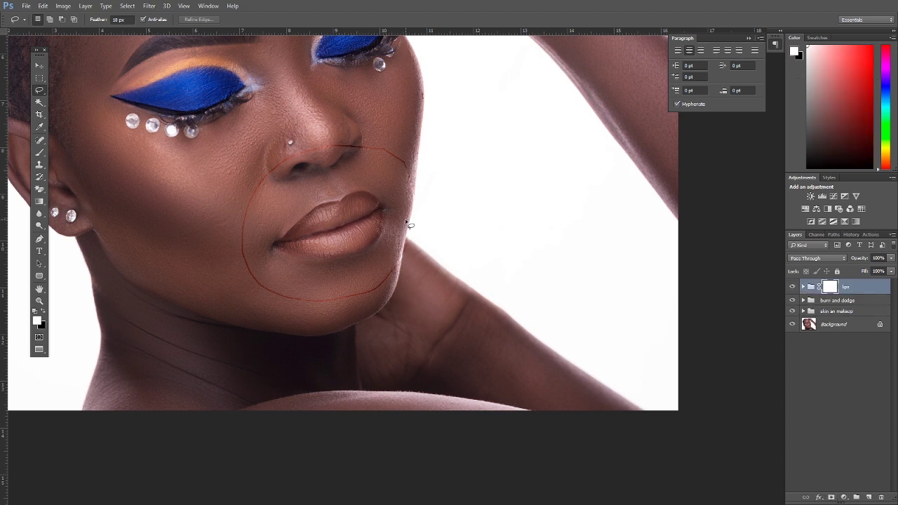
{"action": "left_click", "coordinate": [40, 153]}
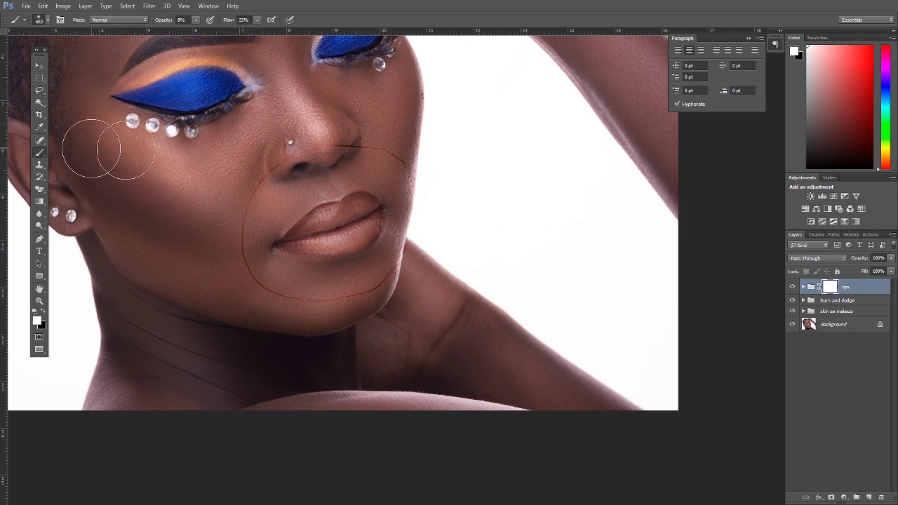
{"action": "right_click", "coordinate": [321, 140]}
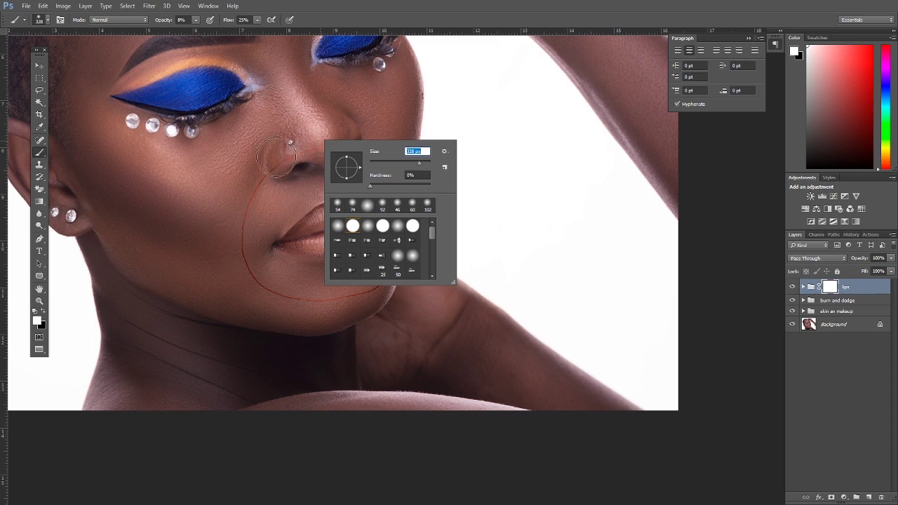
{"action": "left_click", "coordinate": [46, 309]}
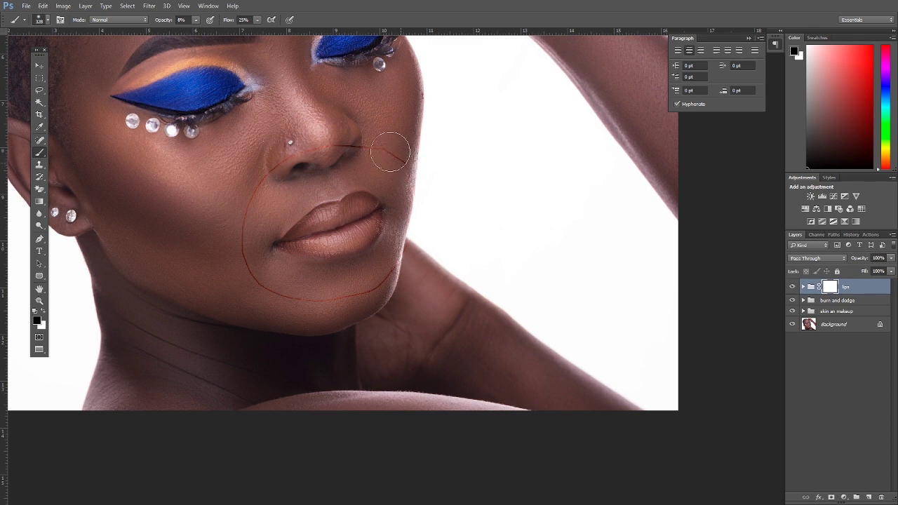
{"action": "left_click", "coordinate": [257, 20]}
{"action": "left_click_drag", "start_coordinate": [257, 31], "coordinate": [365, 36]}
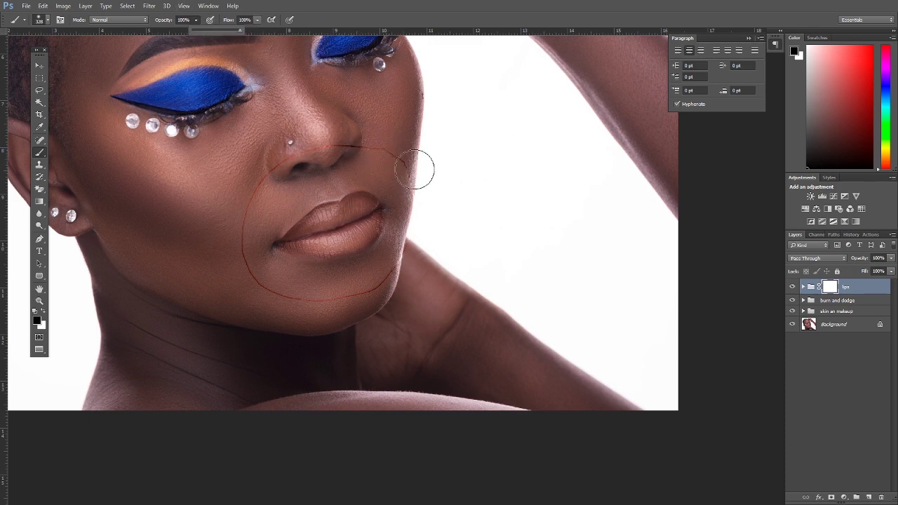
{"action": "key", "text": "0"}
{"action": "mouse_move", "coordinate": [398, 149]}
{"action": "left_mouse_down"}
{"action": "mouse_move", "coordinate": [279, 158]}
{"action": "mouse_move", "coordinate": [242, 196]}
{"action": "mouse_move", "coordinate": [228, 262]}
{"action": "mouse_move", "coordinate": [261, 298]}
{"action": "mouse_move", "coordinate": [322, 308]}
{"action": "mouse_move", "coordinate": [391, 283]}
{"action": "mouse_move", "coordinate": [349, 304]}
{"action": "mouse_move", "coordinate": [386, 279]}
{"action": "mouse_move", "coordinate": [416, 237]}
{"action": "mouse_move", "coordinate": [422, 166]}
{"action": "left_mouse_up"}
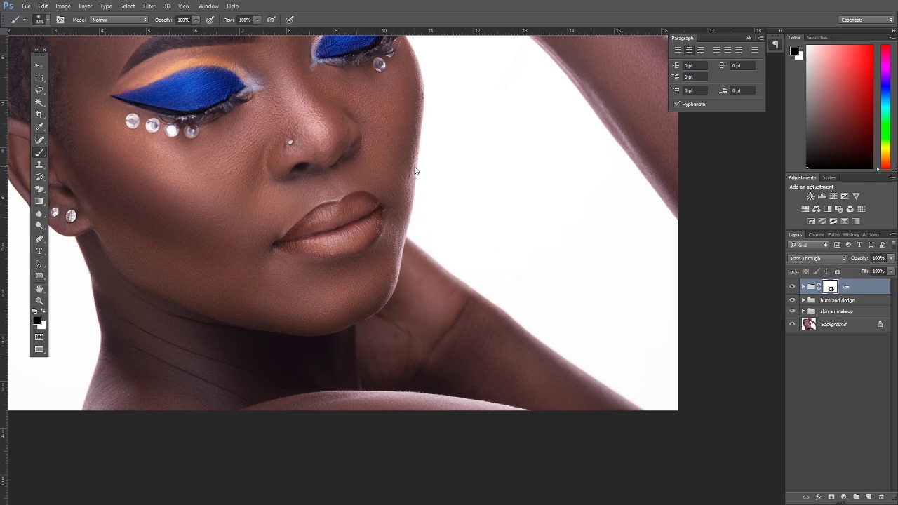
- Compare the whole portrait with the lips group hidden and shown
{"action": "scroll", "coordinate": [454, 194], "scroll_direction": "down", "scroll_amount": 4}
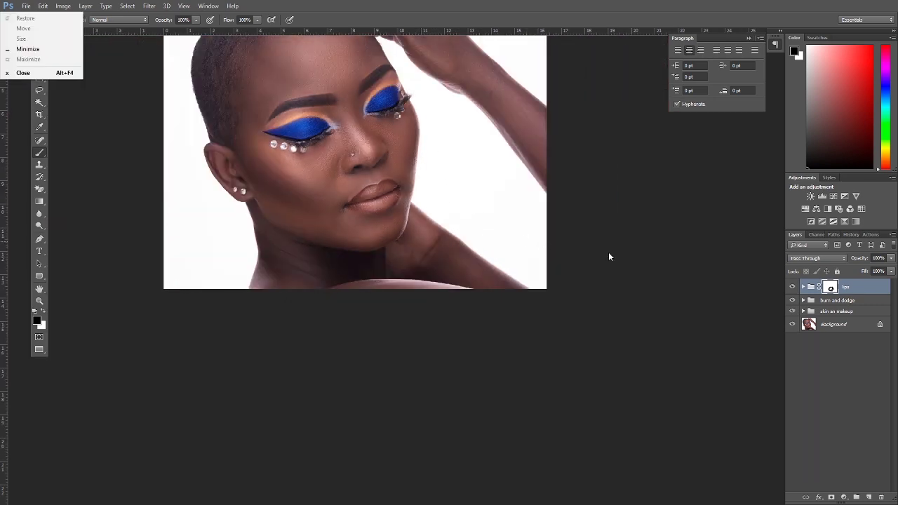
{"action": "left_click_drag", "start_coordinate": [482, 187], "coordinate": [483, 239]}
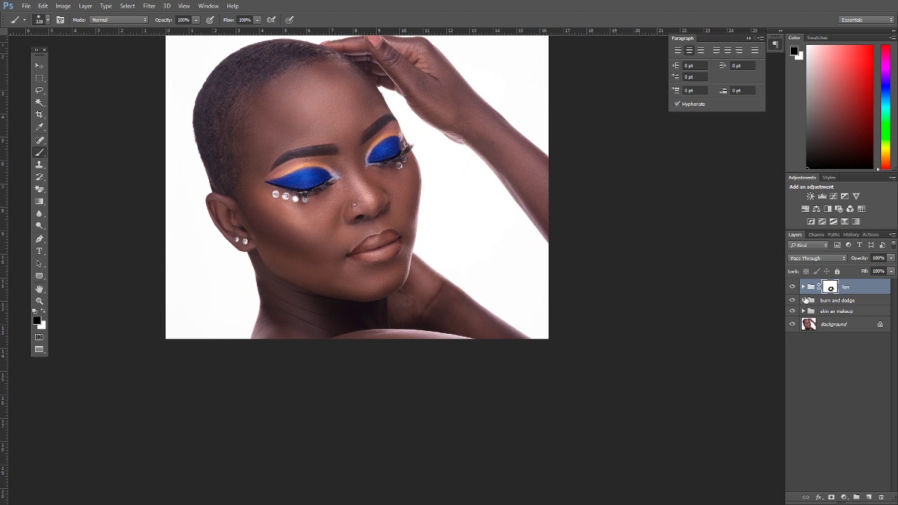
{"action": "left_click", "coordinate": [792, 287]}
{"action": "left_click", "coordinate": [792, 287]}
{"action": "left_click", "coordinate": [792, 287]}
{"action": "left_click", "coordinate": [792, 287]}
{"action": "left_click", "coordinate": [792, 287]}
{"action": "left_click", "coordinate": [793, 287]}
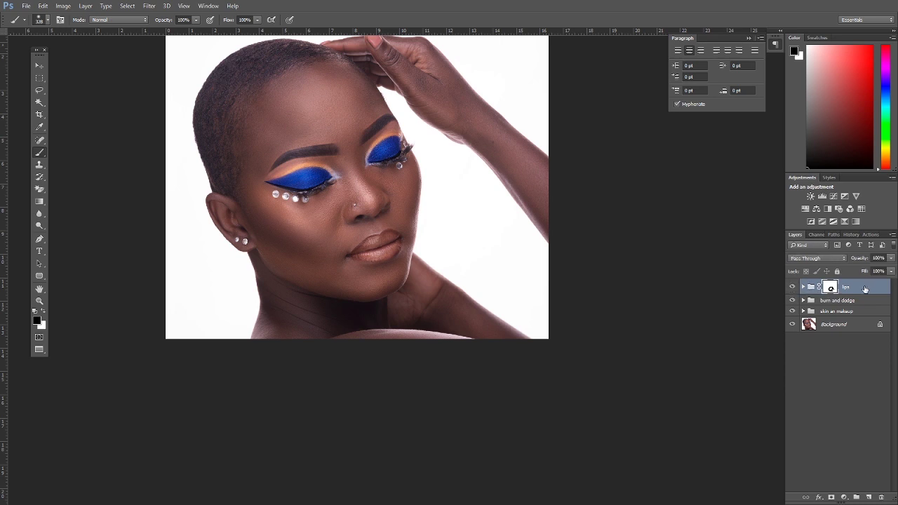
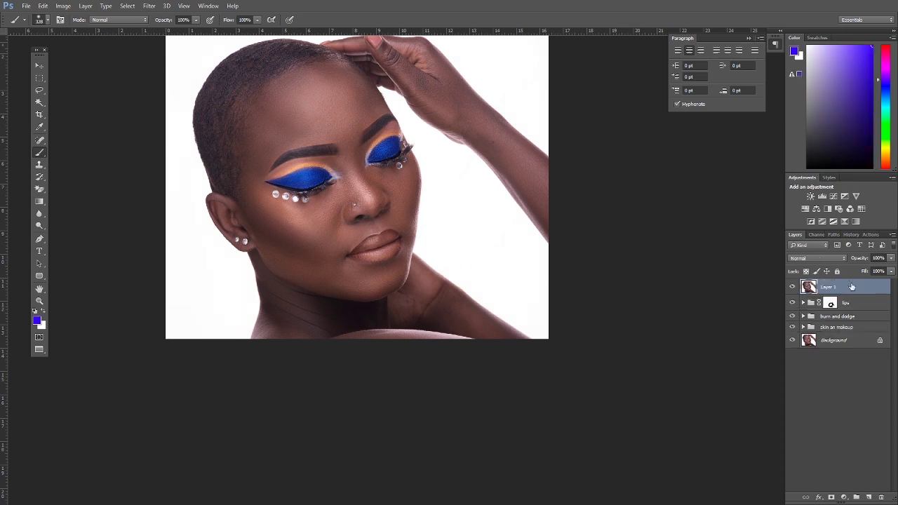
- Reshape the jawline, neck, cheek edge and hairline on the merged top layer with Liquify's Forward Warp at brush size 1067 and pressure 33
{"action": "left_click", "coordinate": [150, 7]}
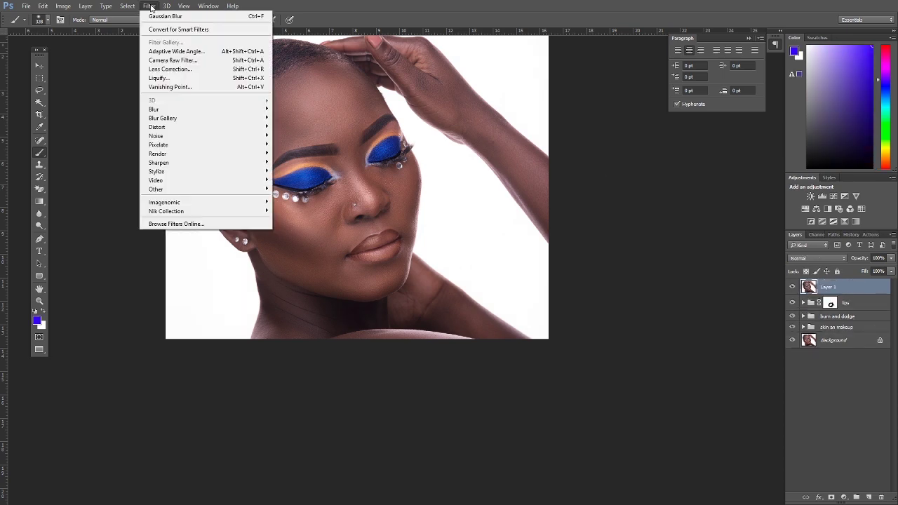
{"action": "left_click", "coordinate": [176, 80]}
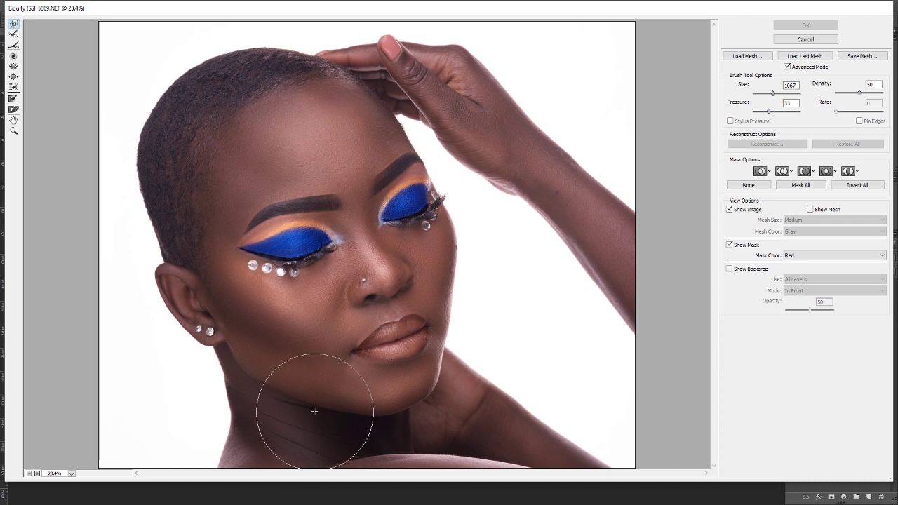
{"action": "left_click_drag", "start_coordinate": [315, 414], "coordinate": [313, 413]}
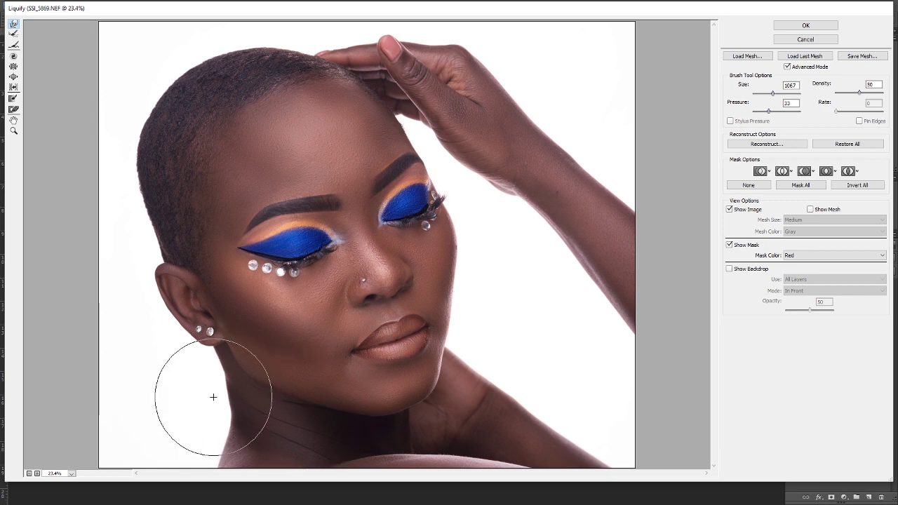
{"action": "left_click_drag", "start_coordinate": [215, 401], "coordinate": [218, 401]}
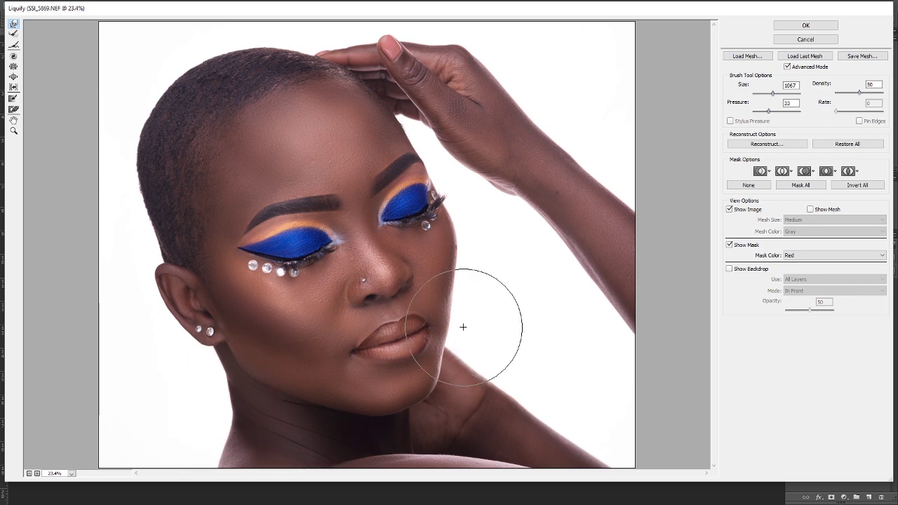
{"action": "left_click_drag", "start_coordinate": [463, 327], "coordinate": [465, 325]}
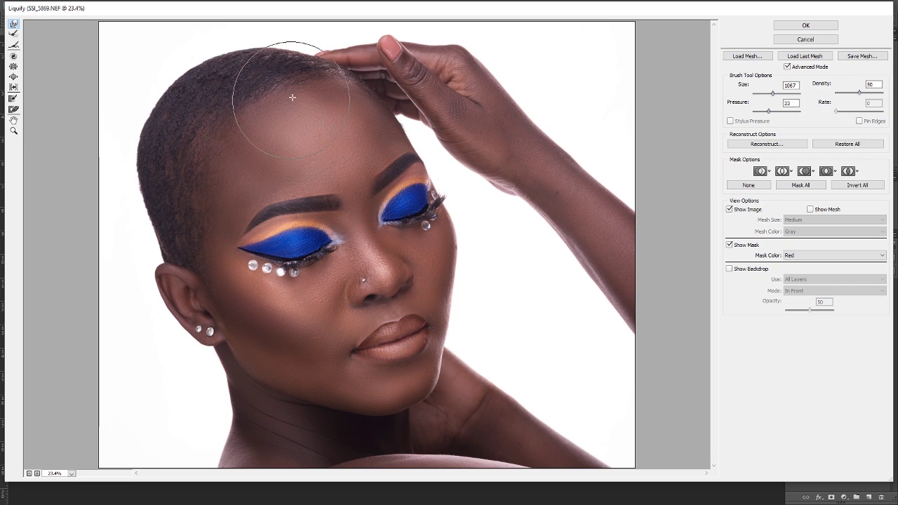
{"action": "left_click_drag", "start_coordinate": [291, 97], "coordinate": [280, 91]}
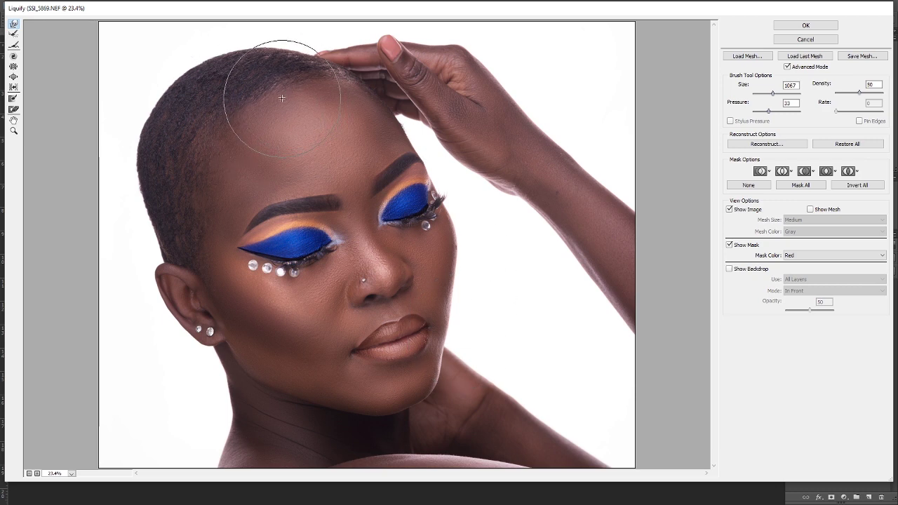
- Reduce the warp brush size to 418, refine the lips' shape and apply the Liquify changes
{"action": "left_click", "coordinate": [768, 93]}
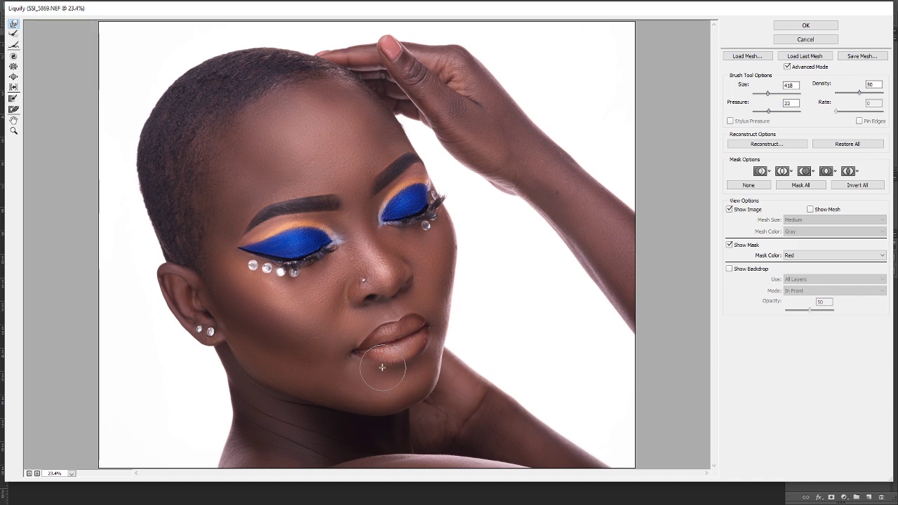
{"action": "left_click", "coordinate": [805, 26]}
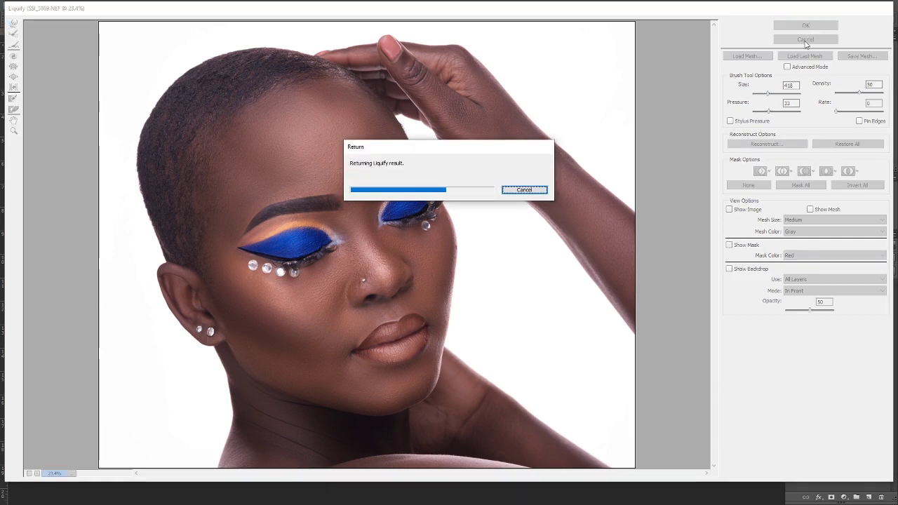
{"action": "left_click", "coordinate": [804, 43]}
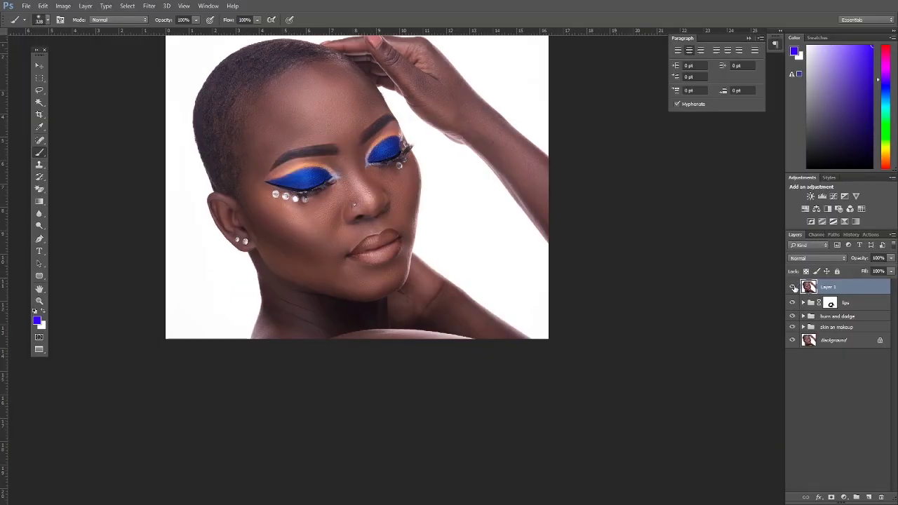
- Group the merged top layer with the lips, burn and dodge, and skin and makeup groups, and name the new group "edits"
{"action": "left_click", "coordinate": [849, 329], "text": "shift"}
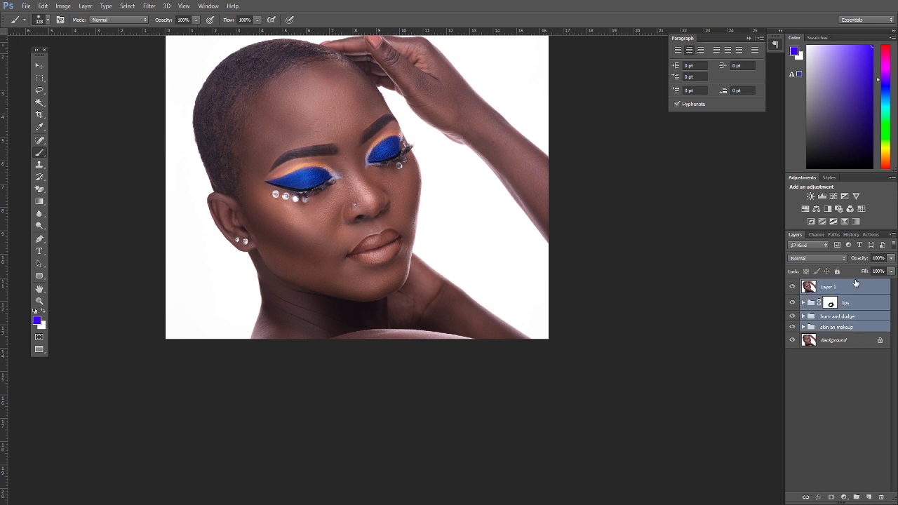
{"action": "left_click_drag", "start_coordinate": [849, 329], "coordinate": [858, 497]}
{"action": "double_click", "coordinate": [830, 285]}
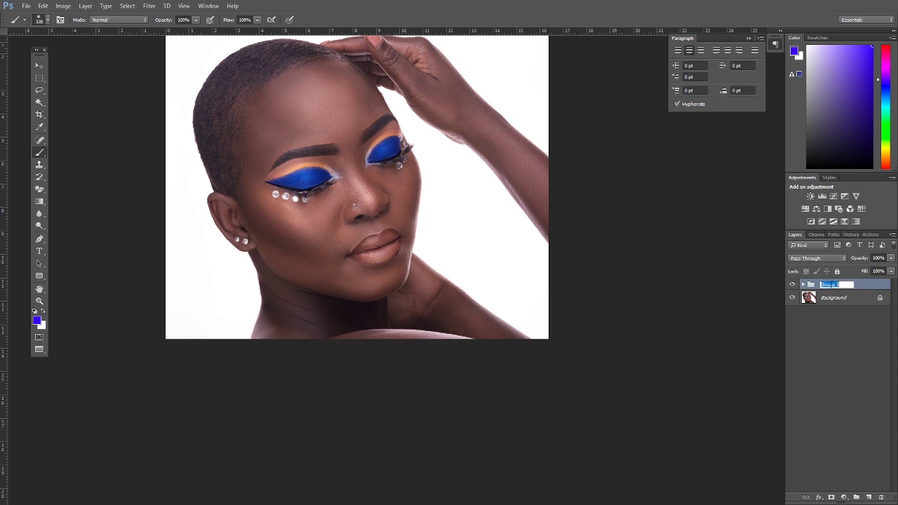
{"action": "type", "text": "Edits"}
{"action": "left_click", "coordinate": [872, 288]}
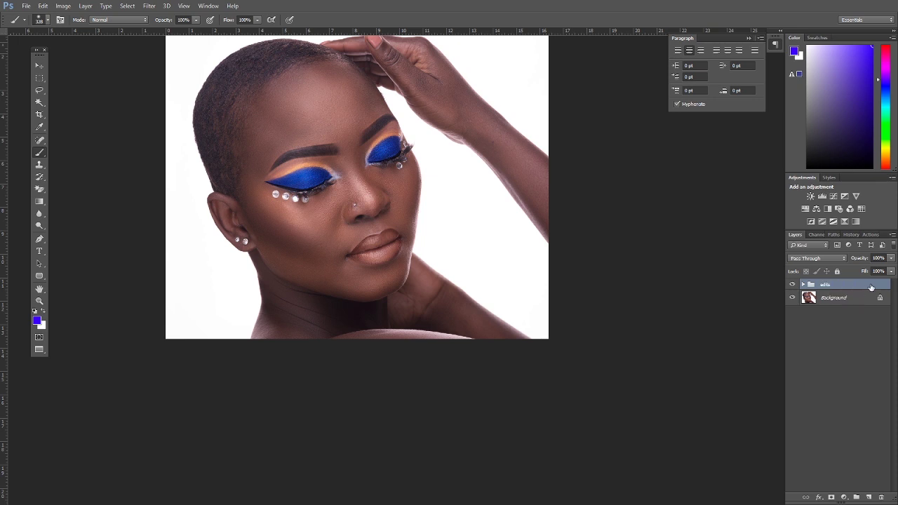
- Compare the original portrait with the full retouch by hiding and showing the edits group, including in an enlarged view of the face
{"action": "left_click", "coordinate": [793, 285]}
{"action": "left_click", "coordinate": [793, 285]}
{"action": "left_click", "coordinate": [39, 301]}
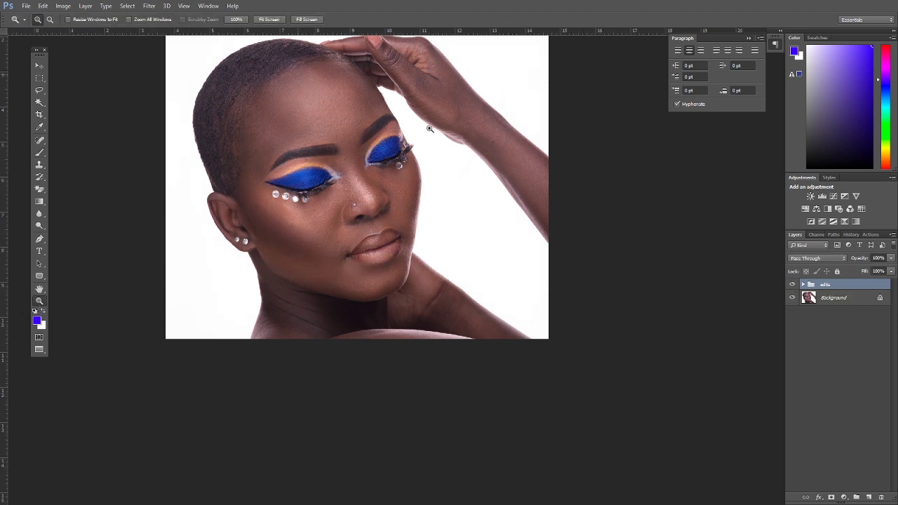
{"action": "left_click", "coordinate": [430, 130]}
{"action": "left_click_drag", "start_coordinate": [405, 218], "coordinate": [488, 248]}
{"action": "left_click", "coordinate": [793, 285]}
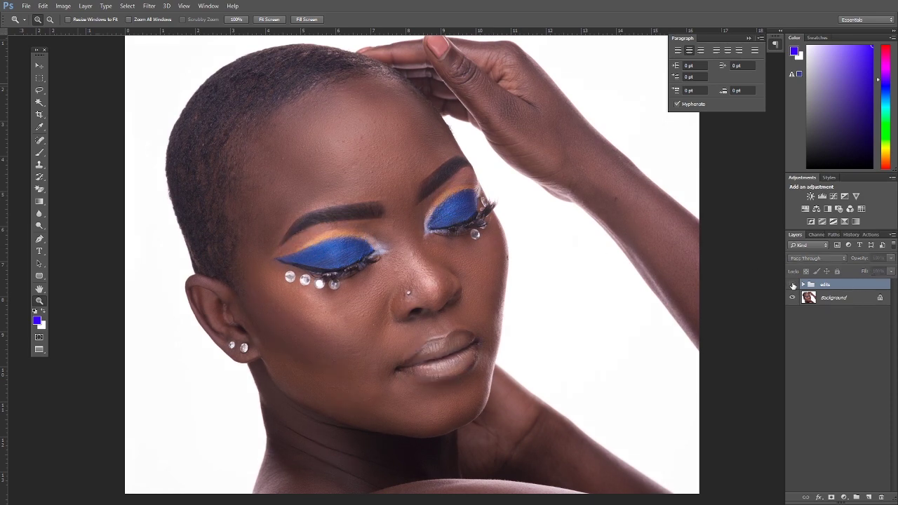
{"action": "left_click", "coordinate": [793, 285]}
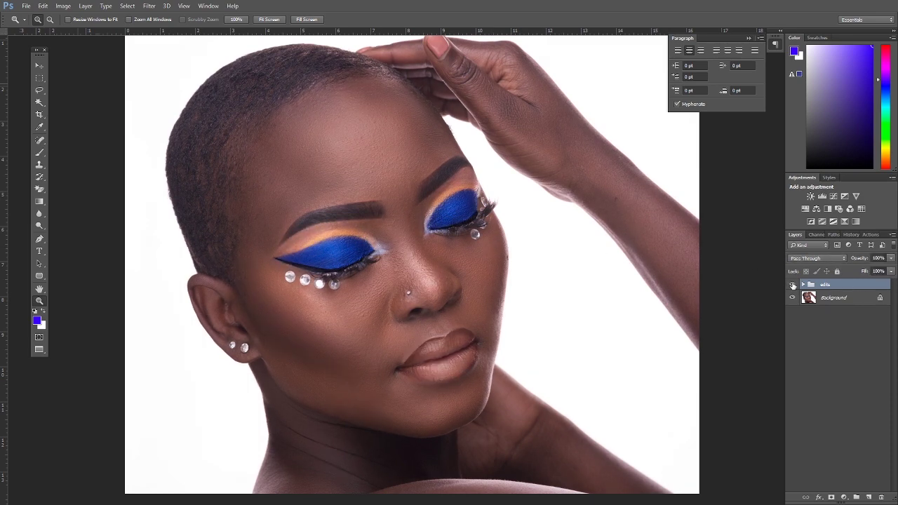
{"action": "left_click", "coordinate": [793, 285]}
{"action": "left_click", "coordinate": [793, 285]}
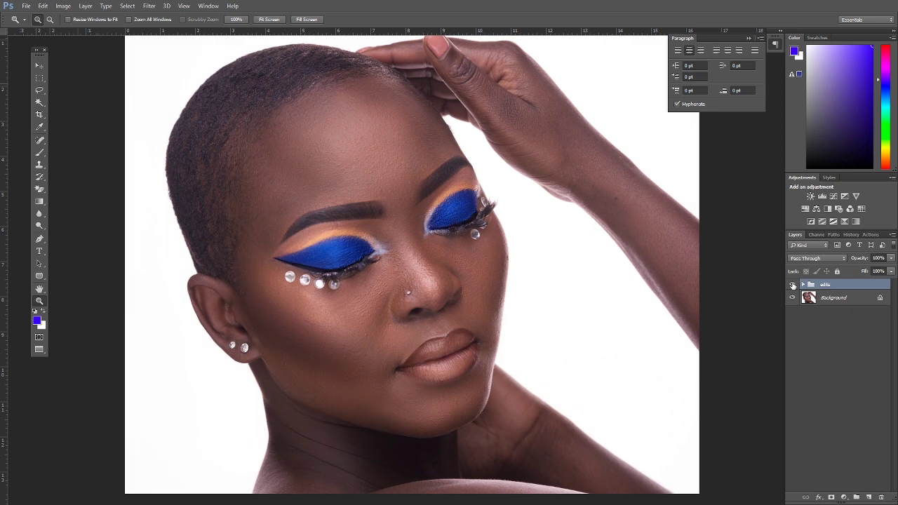